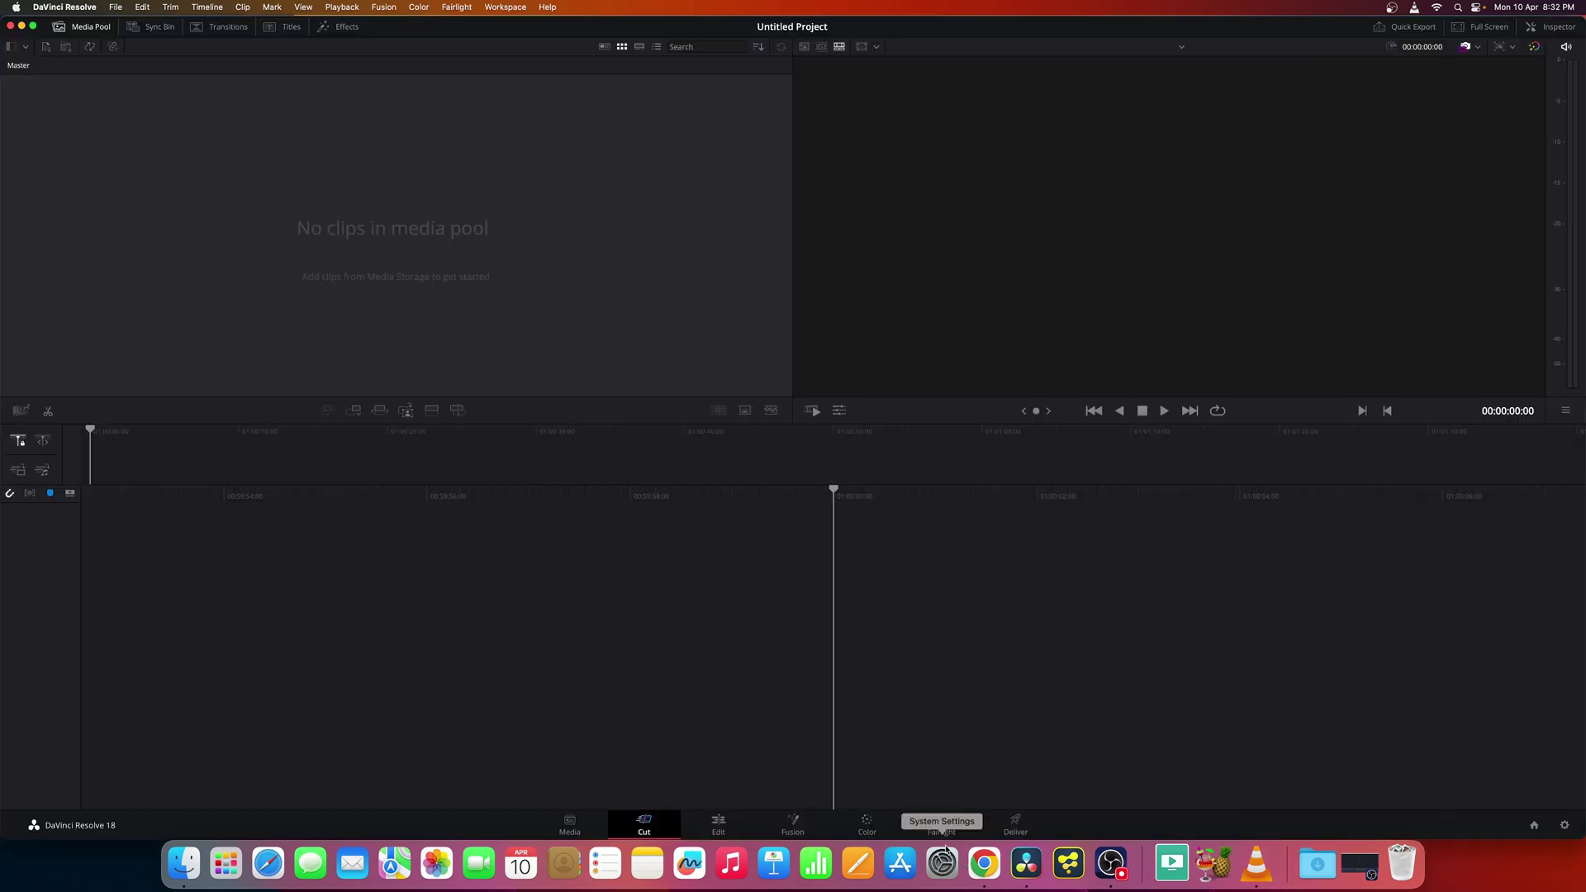
Step: On the Edit page, place a Fusion Composition clip on the timeline and lengthen it
left_click(719, 822)
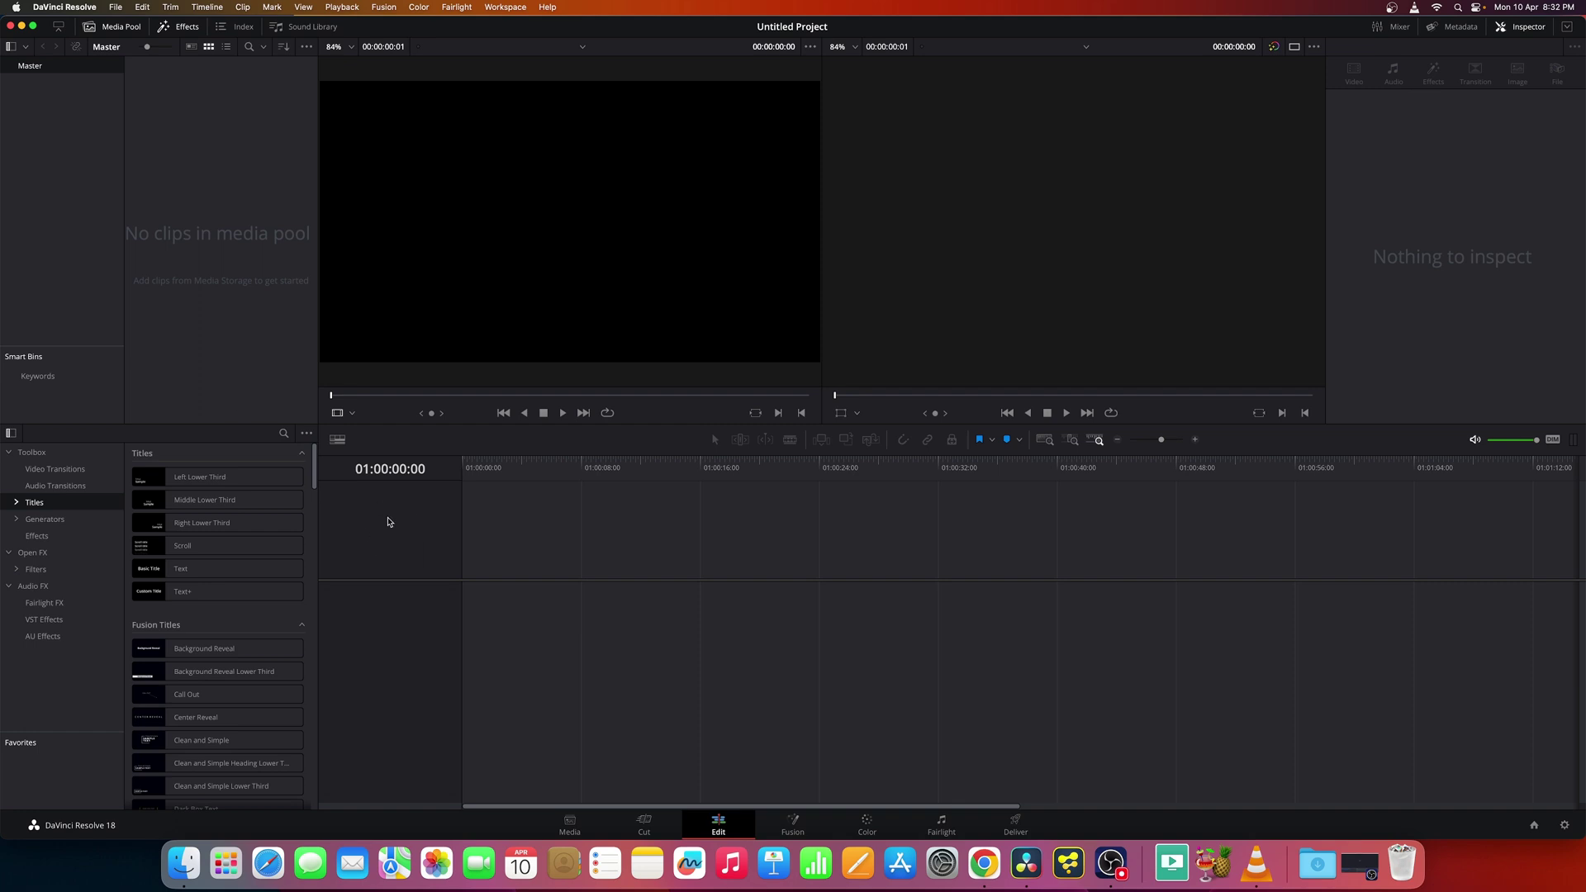
left_click(283, 433)
type("fus")
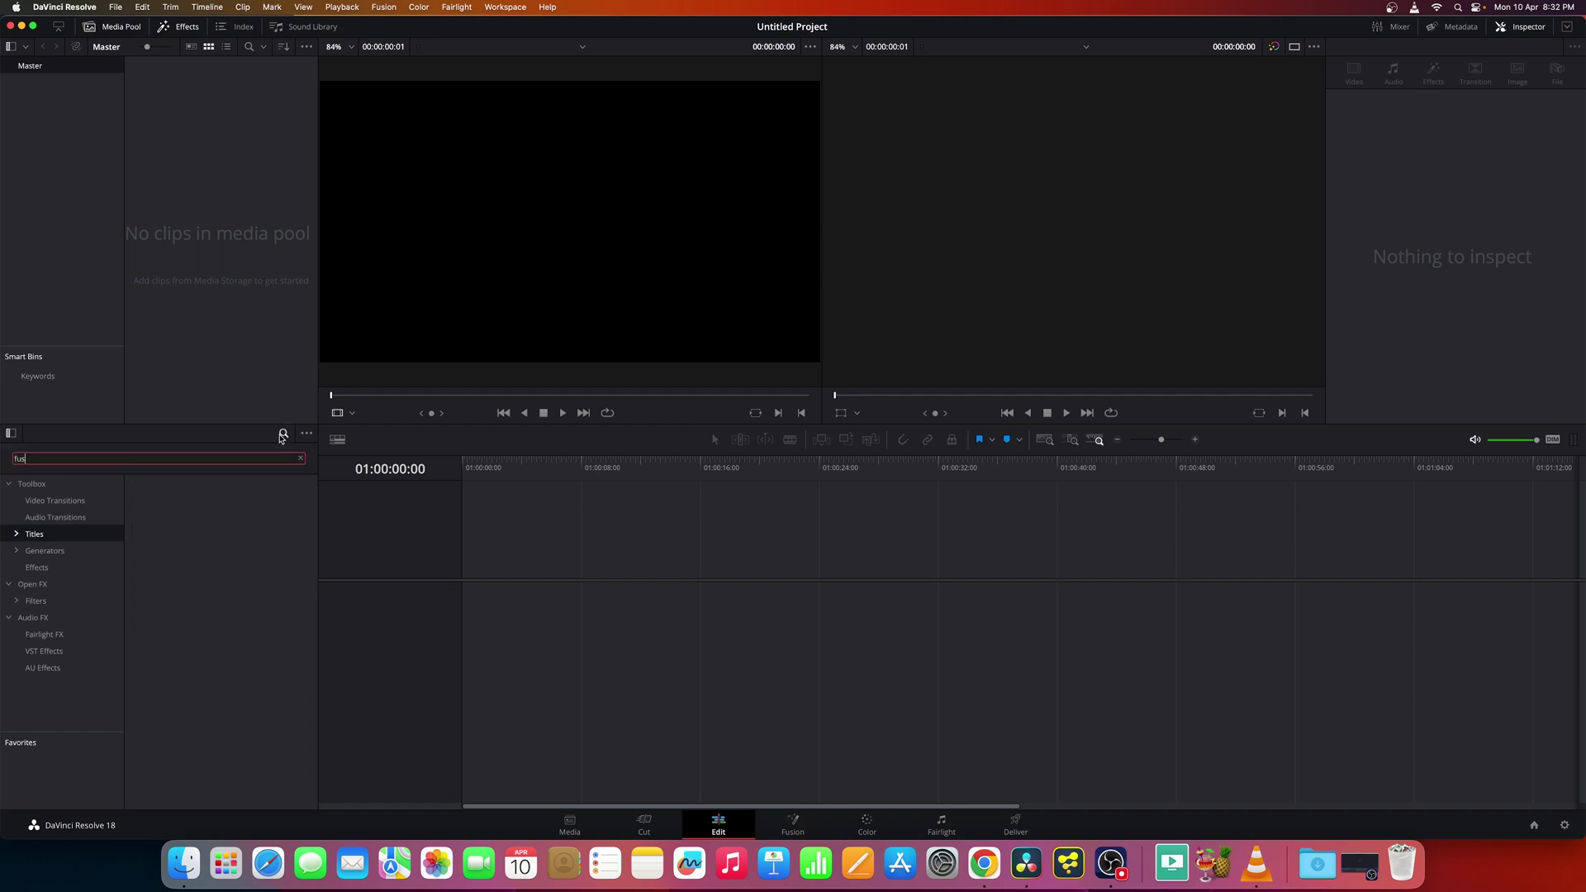
left_click(105, 486)
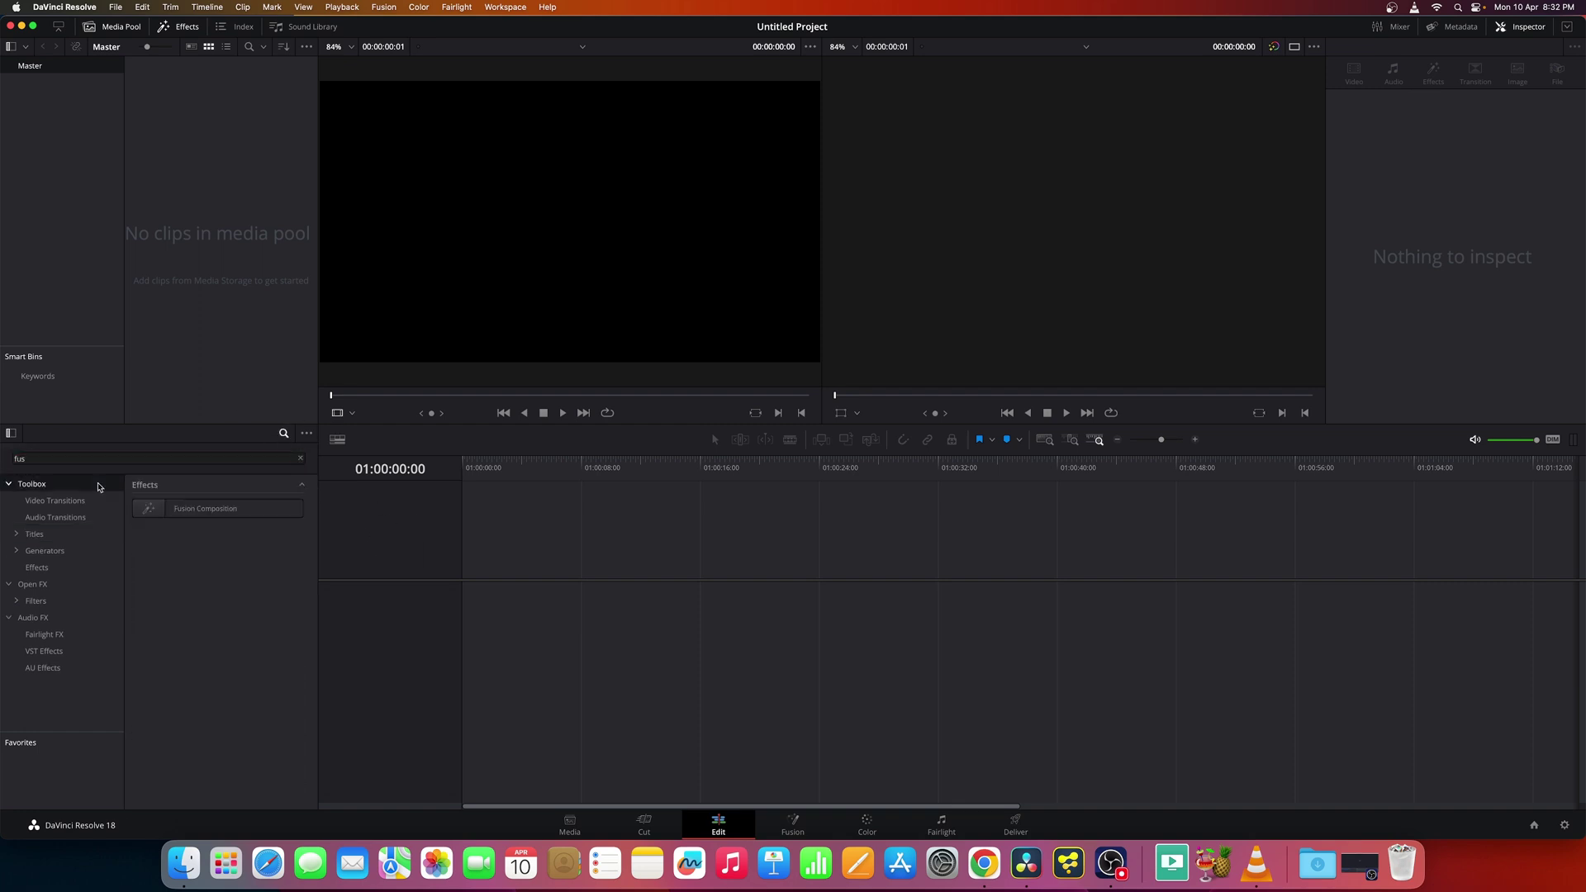
left_click_drag(212, 508, 462, 601)
left_click_drag(841, 604, 1489, 644)
Step: Import 04 - Pudhu Vellai Mazhai.wav from Finder and put it on Audio 1
left_click_drag(877, 809, 425, 799)
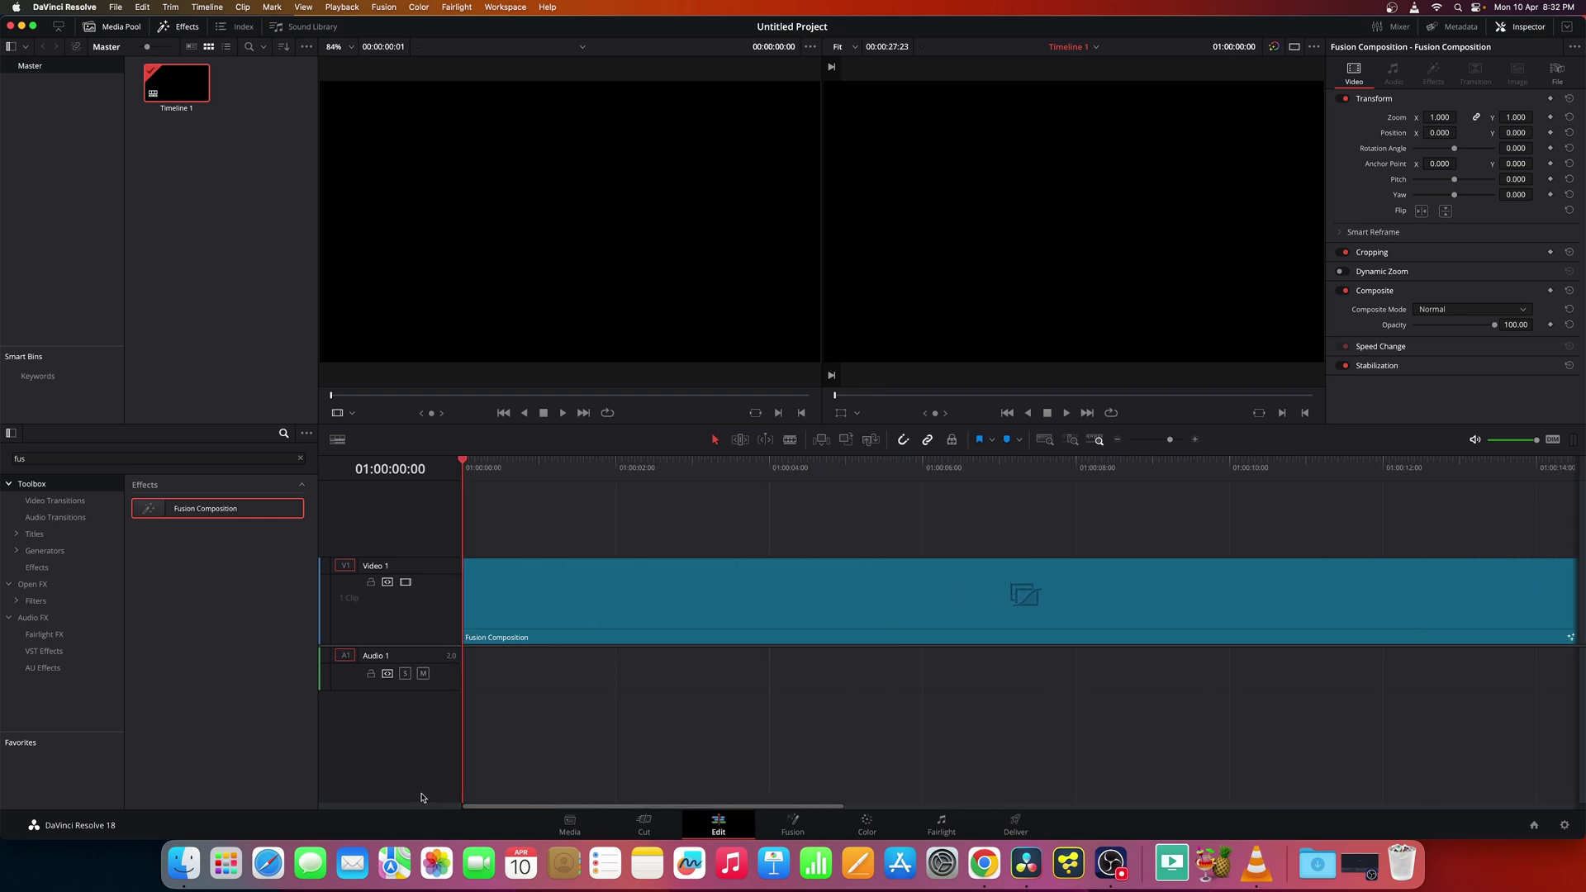
left_click(183, 863)
left_click_drag(714, 260, 213, 203)
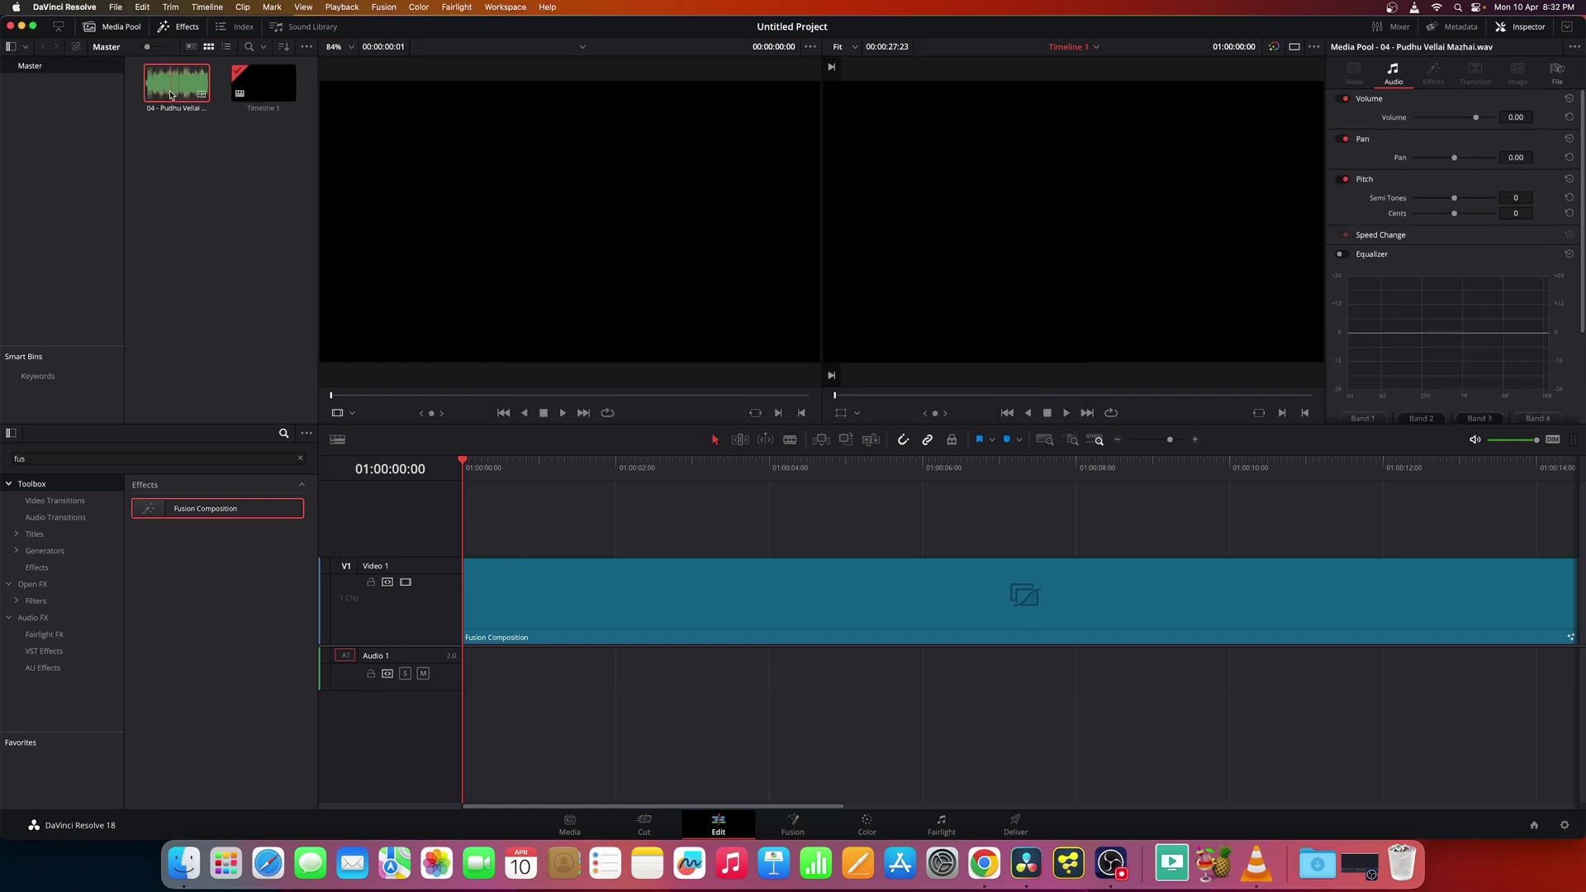
left_click_drag(173, 86, 469, 666)
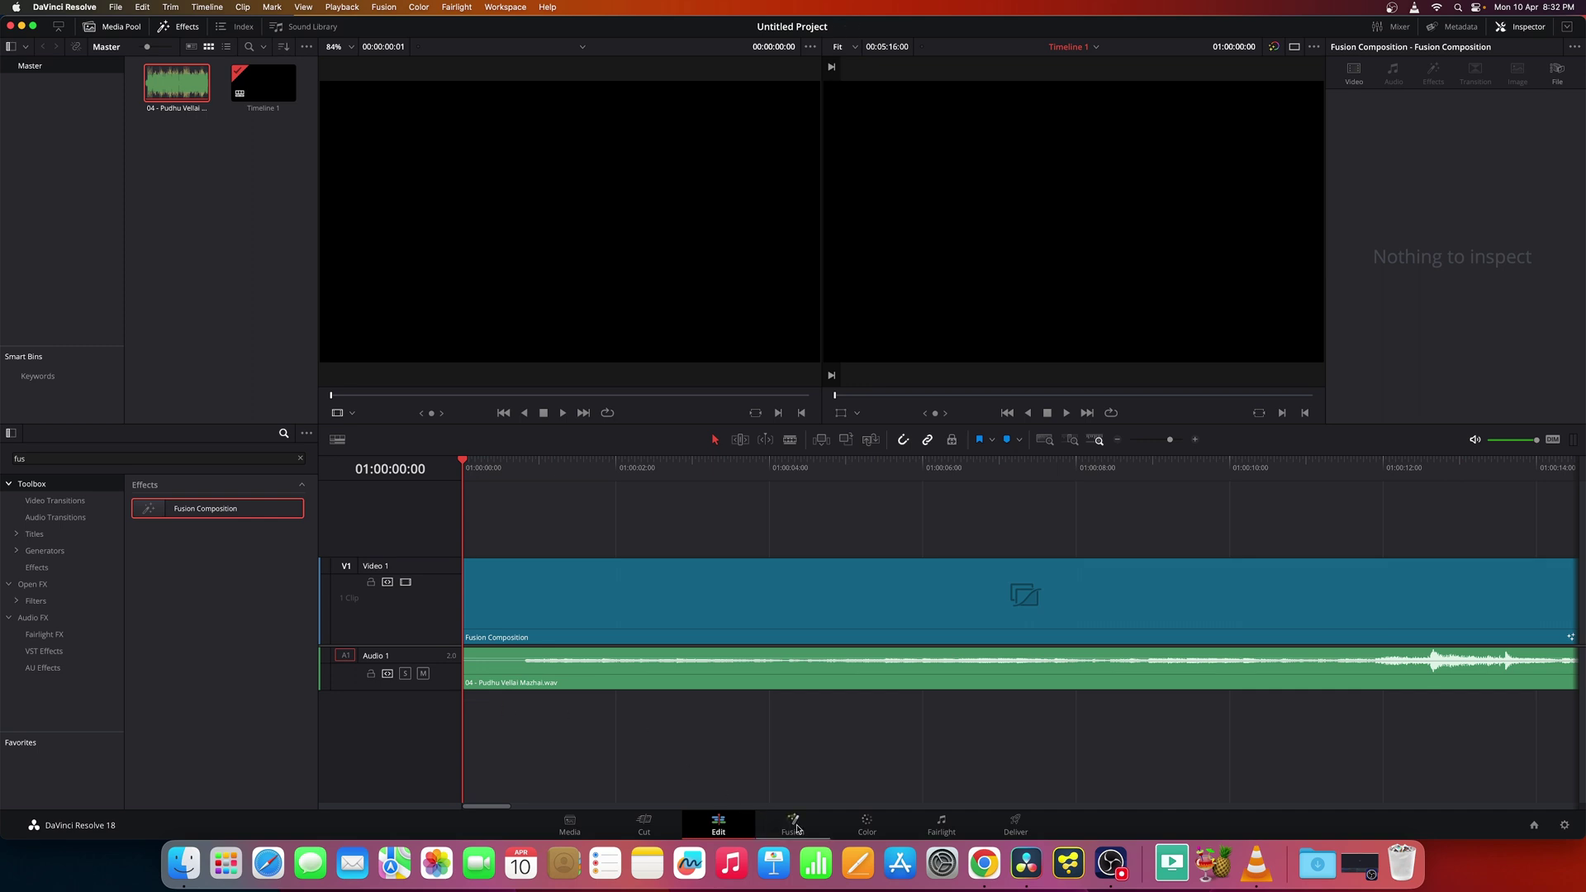
Step: On the Fusion page, add a Text 3D node and show it in the left viewer
left_click(795, 823)
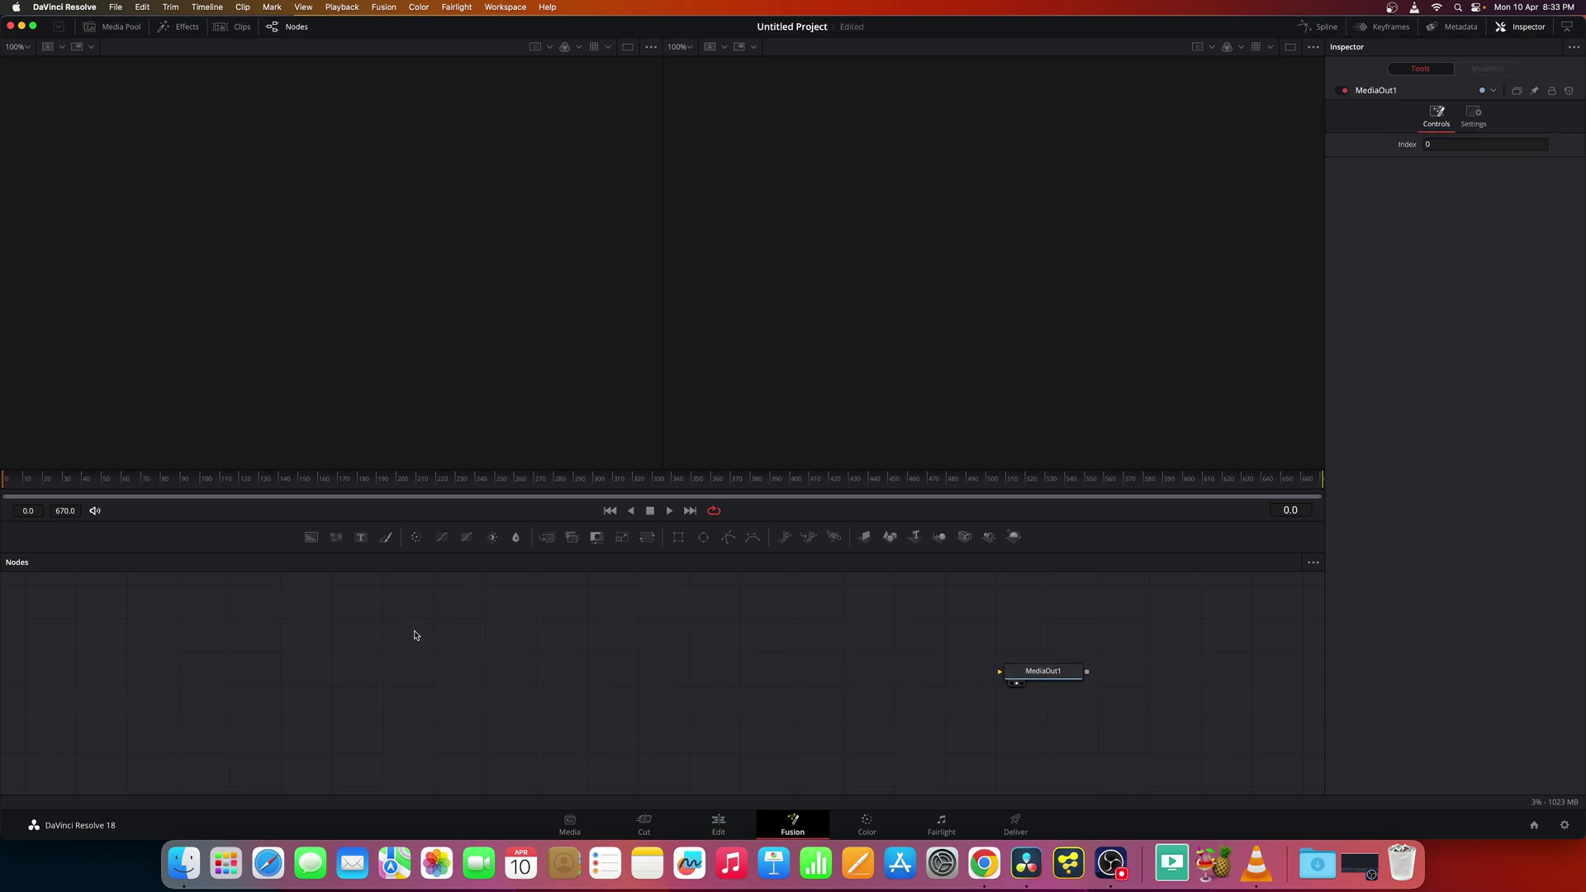
key("shift+space")
type("text")
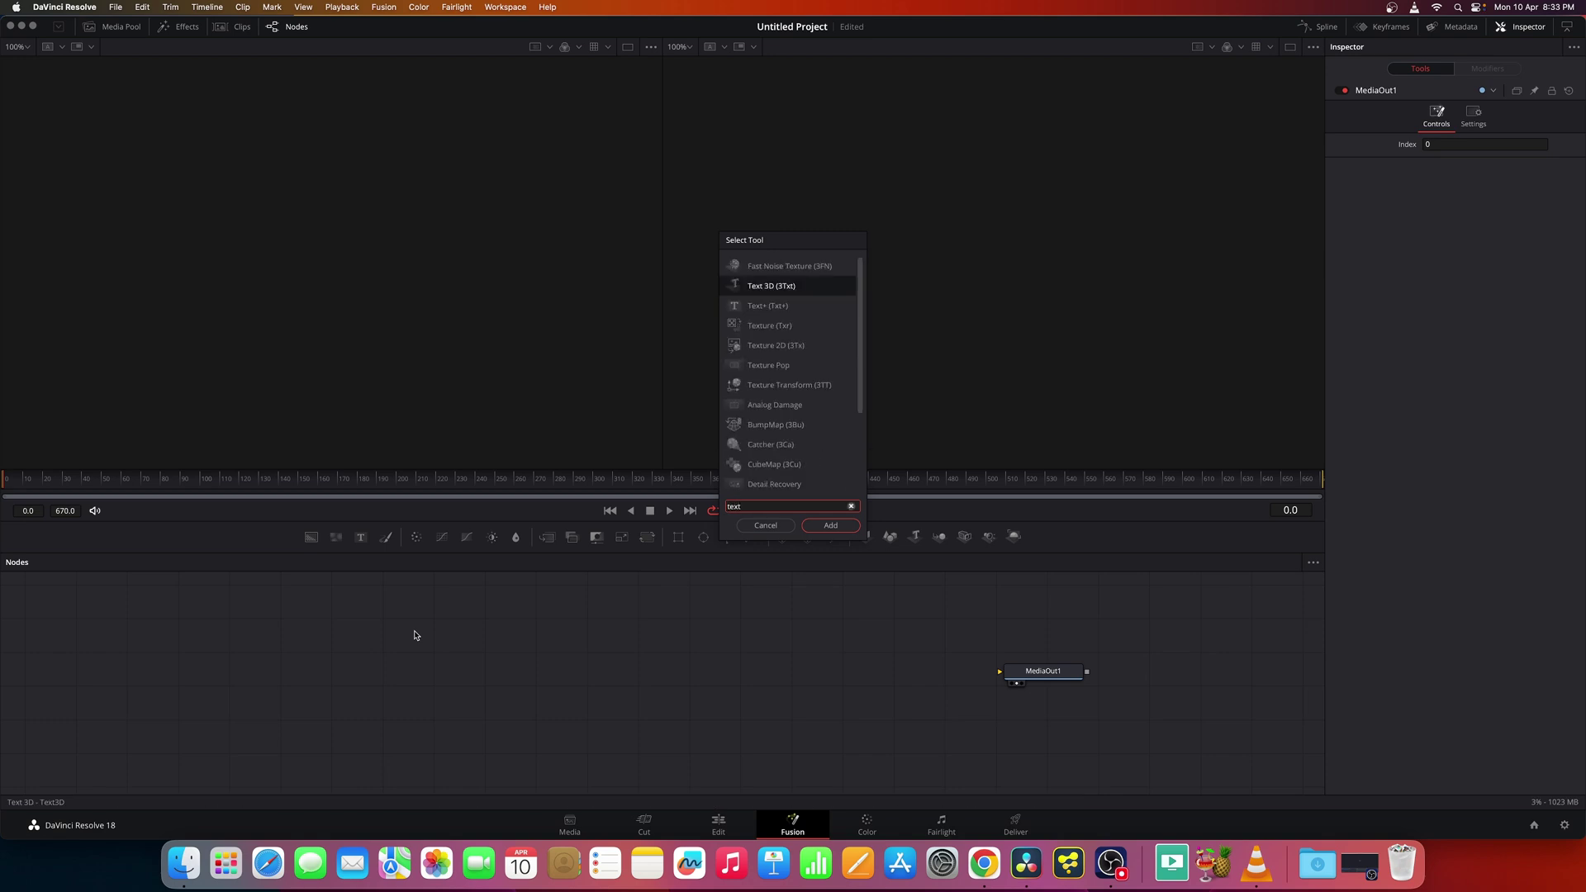
key("Return")
left_click_drag(416, 634, 581, 664)
key("1")
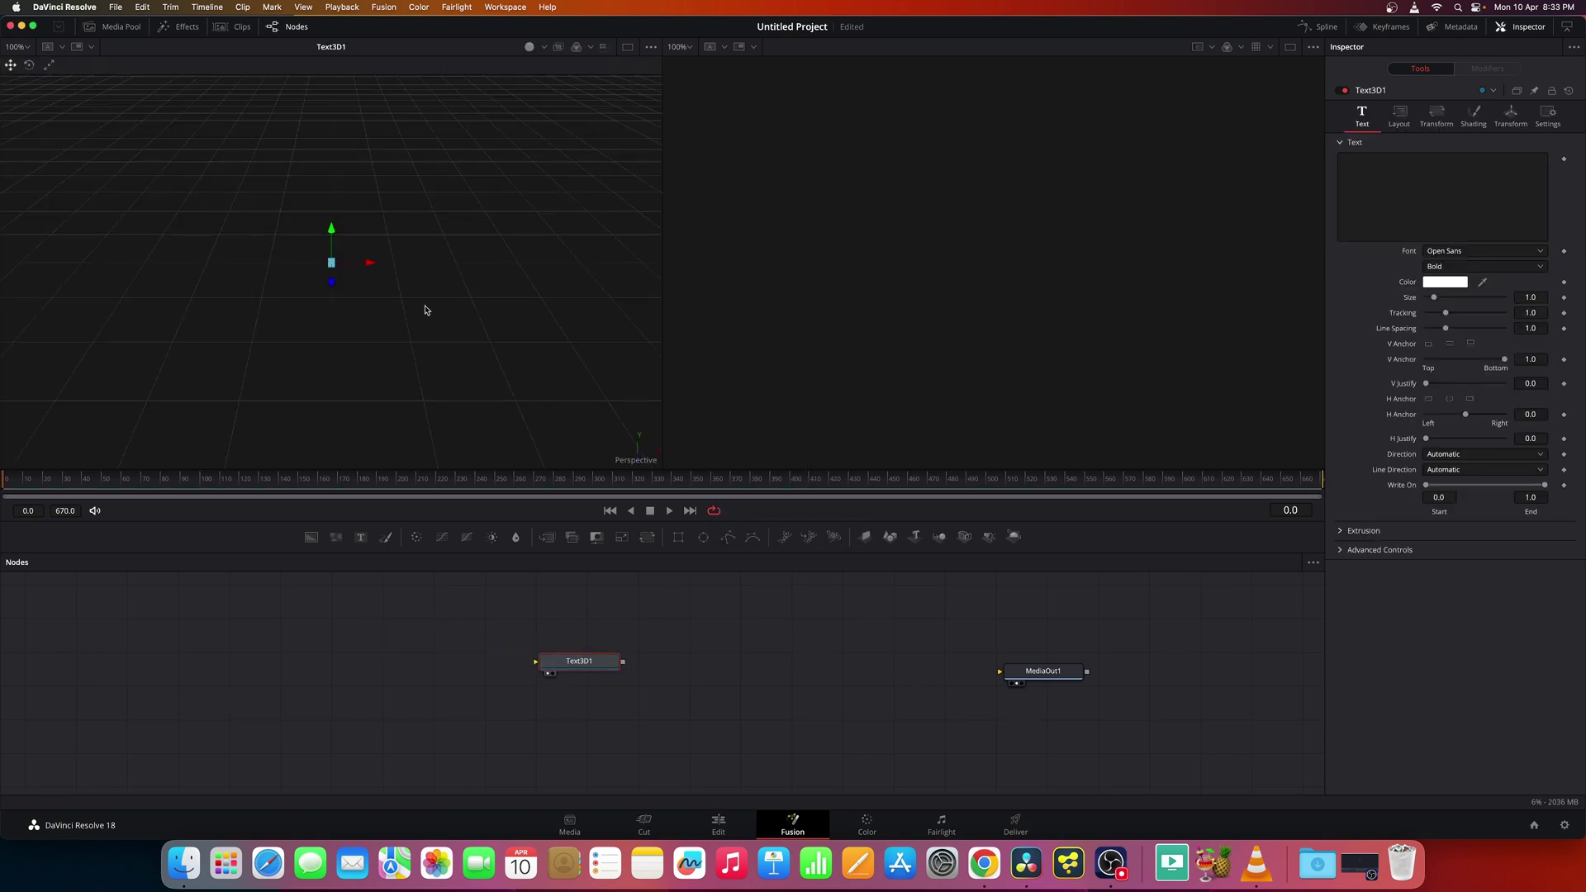
Step: Enter 'SUBSCRIBE' as the text and fit it in the viewer
left_click(1442, 187)
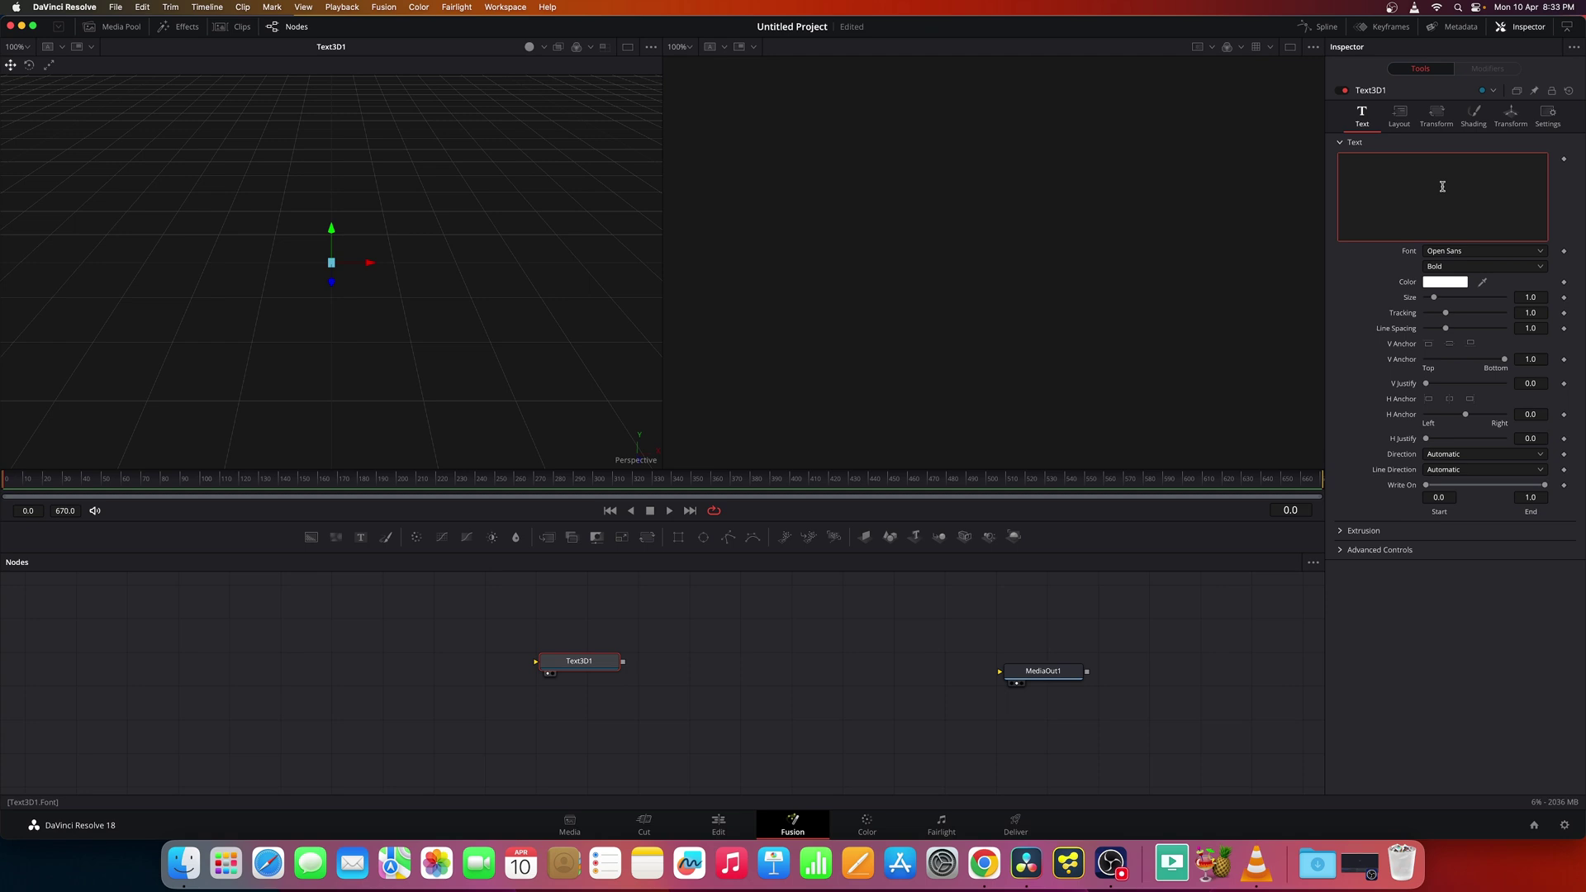
type("SUB")
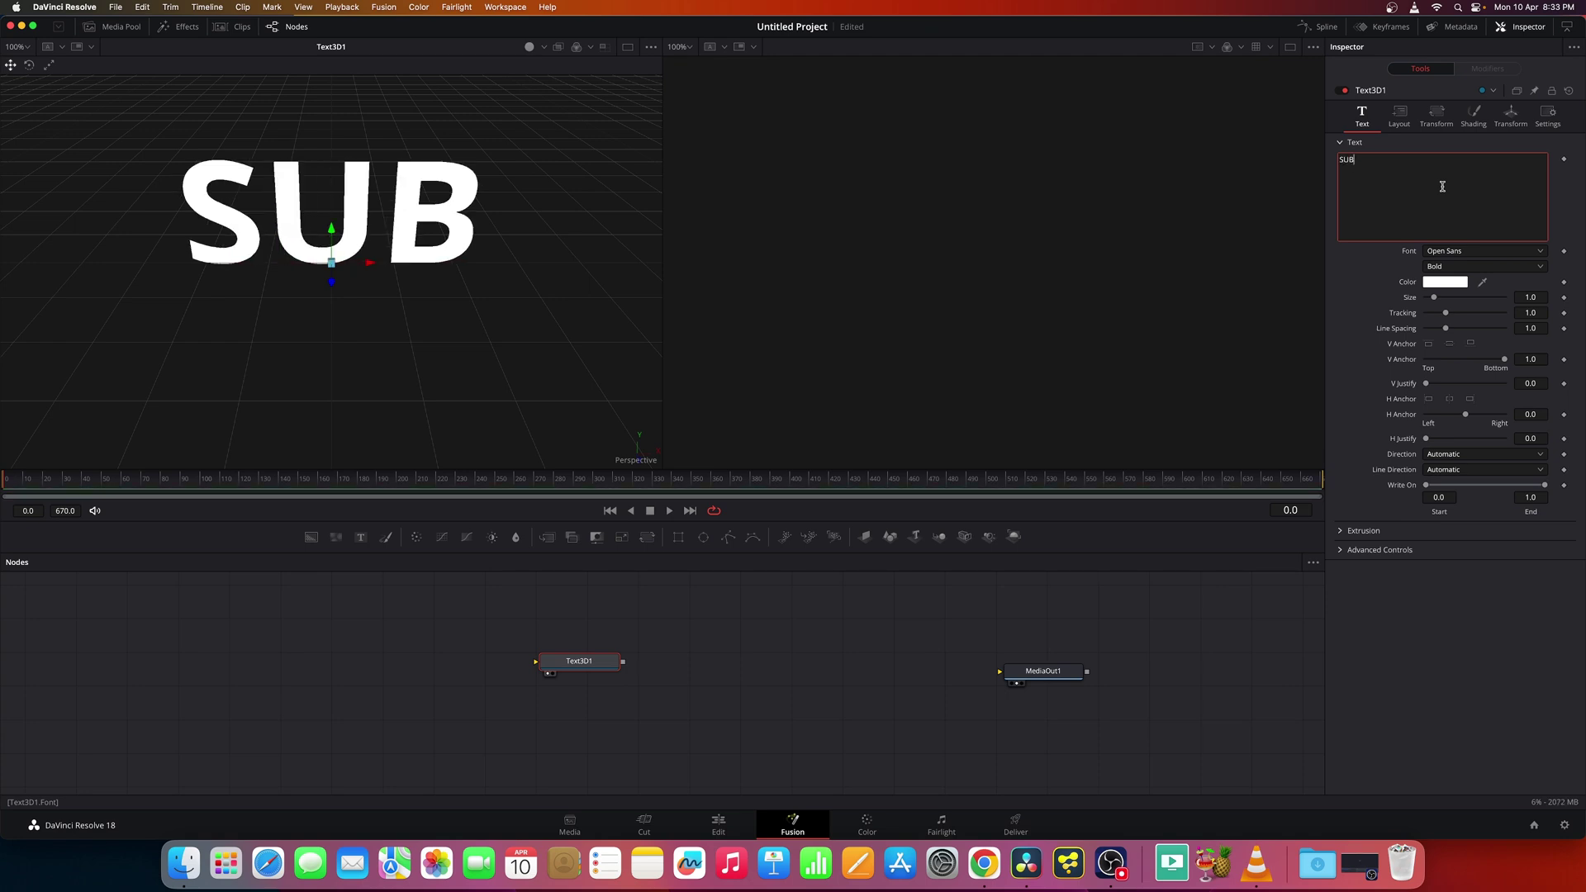
type("SCRIBE")
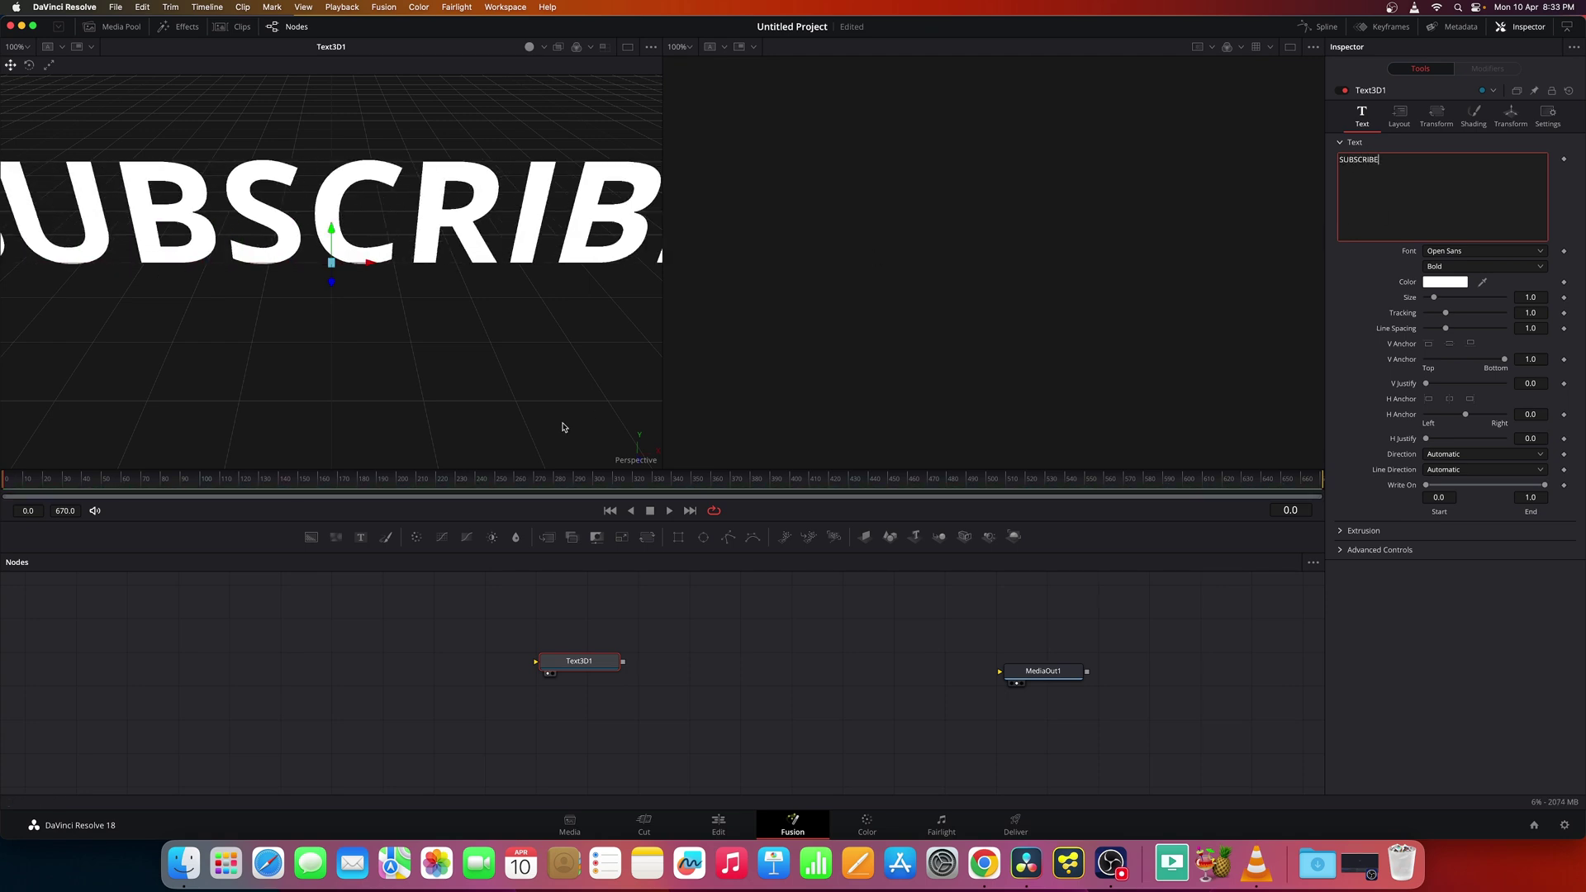
left_click(562, 427)
key("ctrl+f")
Step: Set the text font to Peace Sans and orbit to view it at an angle
left_click(1443, 252)
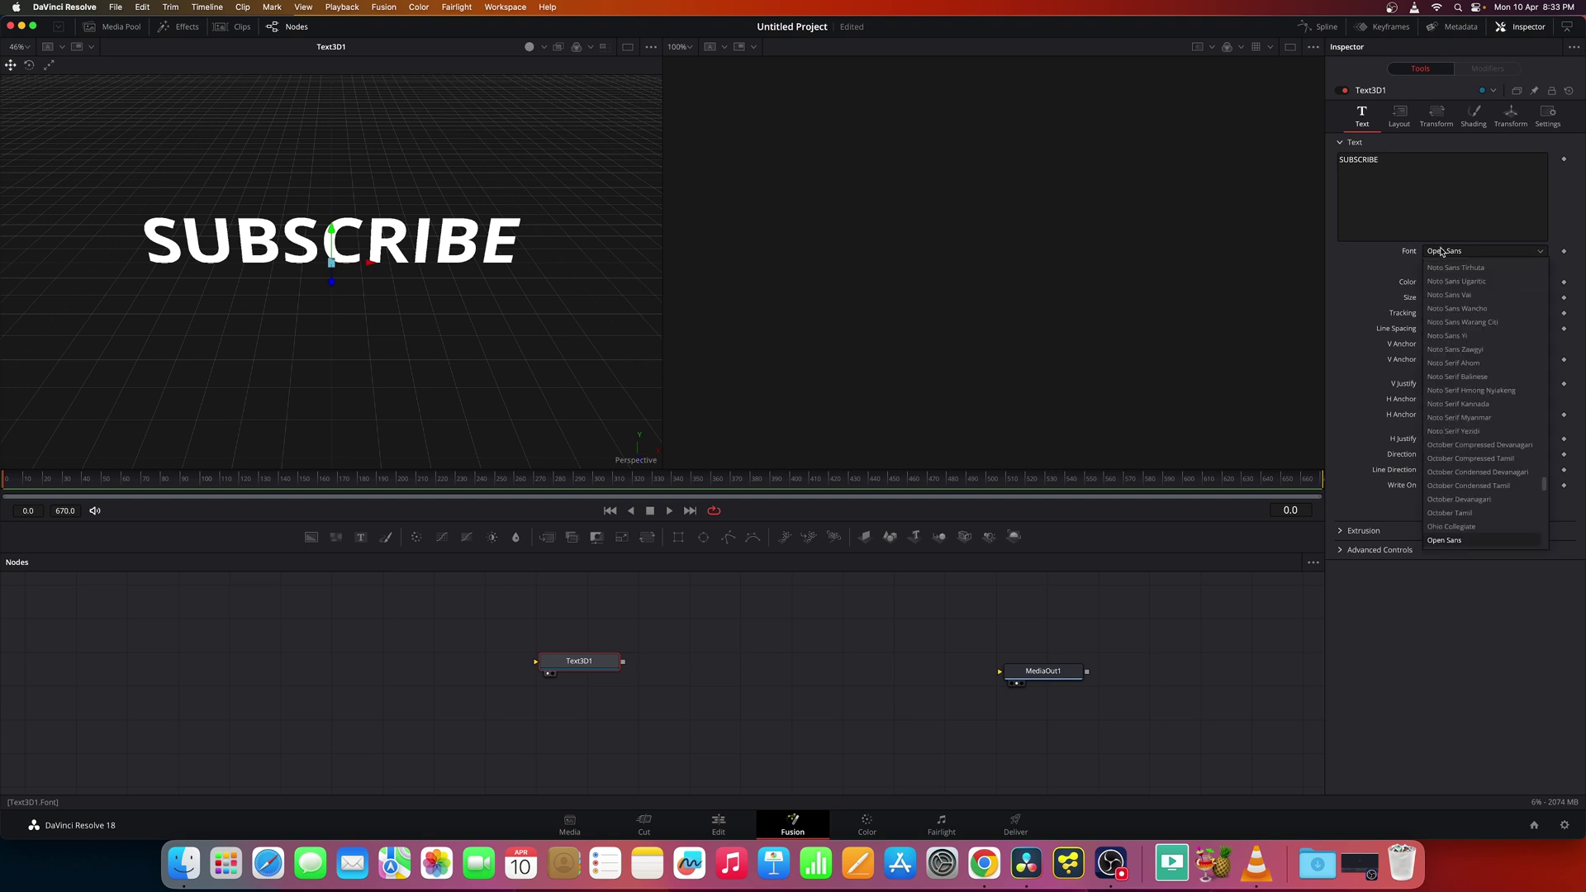
scroll(1442, 251, "up", 15)
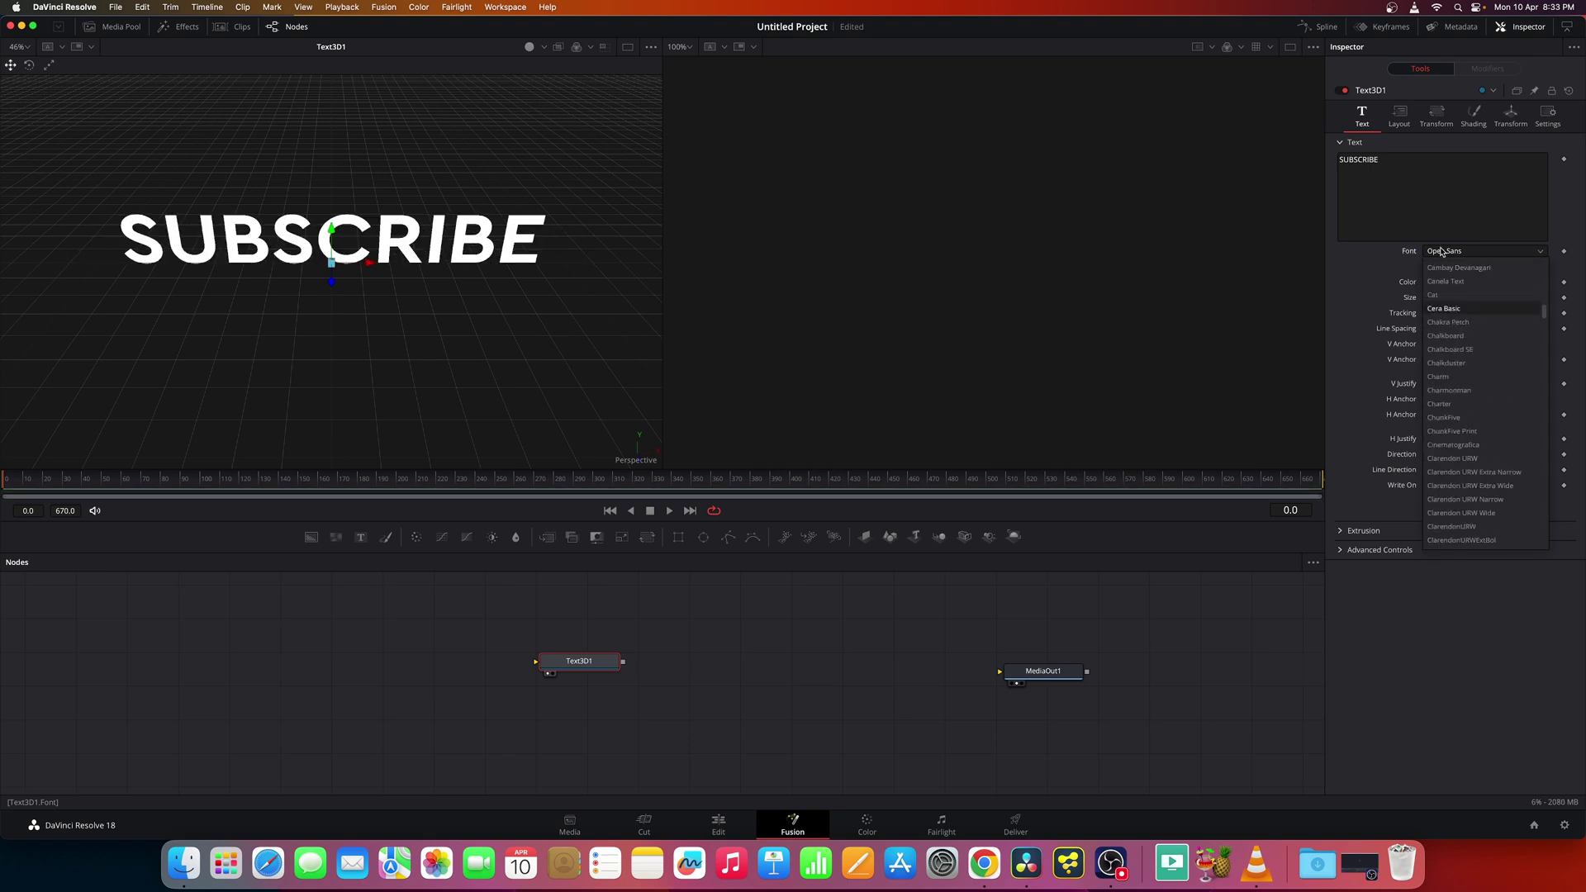
type("Peace")
key("Return")
left_click_drag(363, 290, 469, 303)
right_click(468, 303)
Step: Give the SUBSCRIBE letters extruded depth
left_click(369, 351)
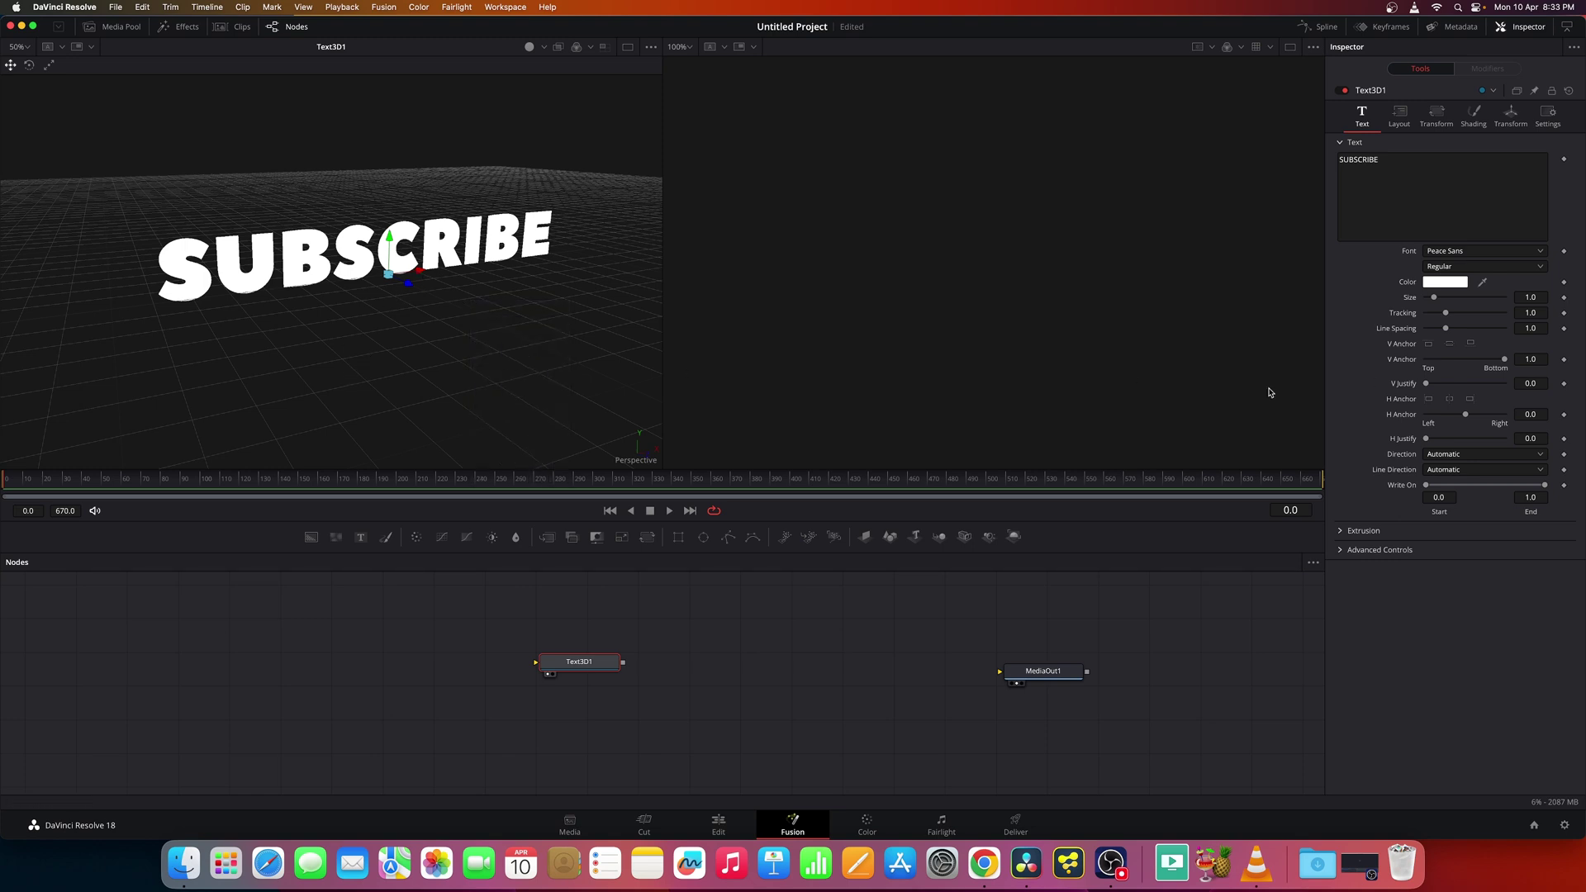
left_click(1350, 531)
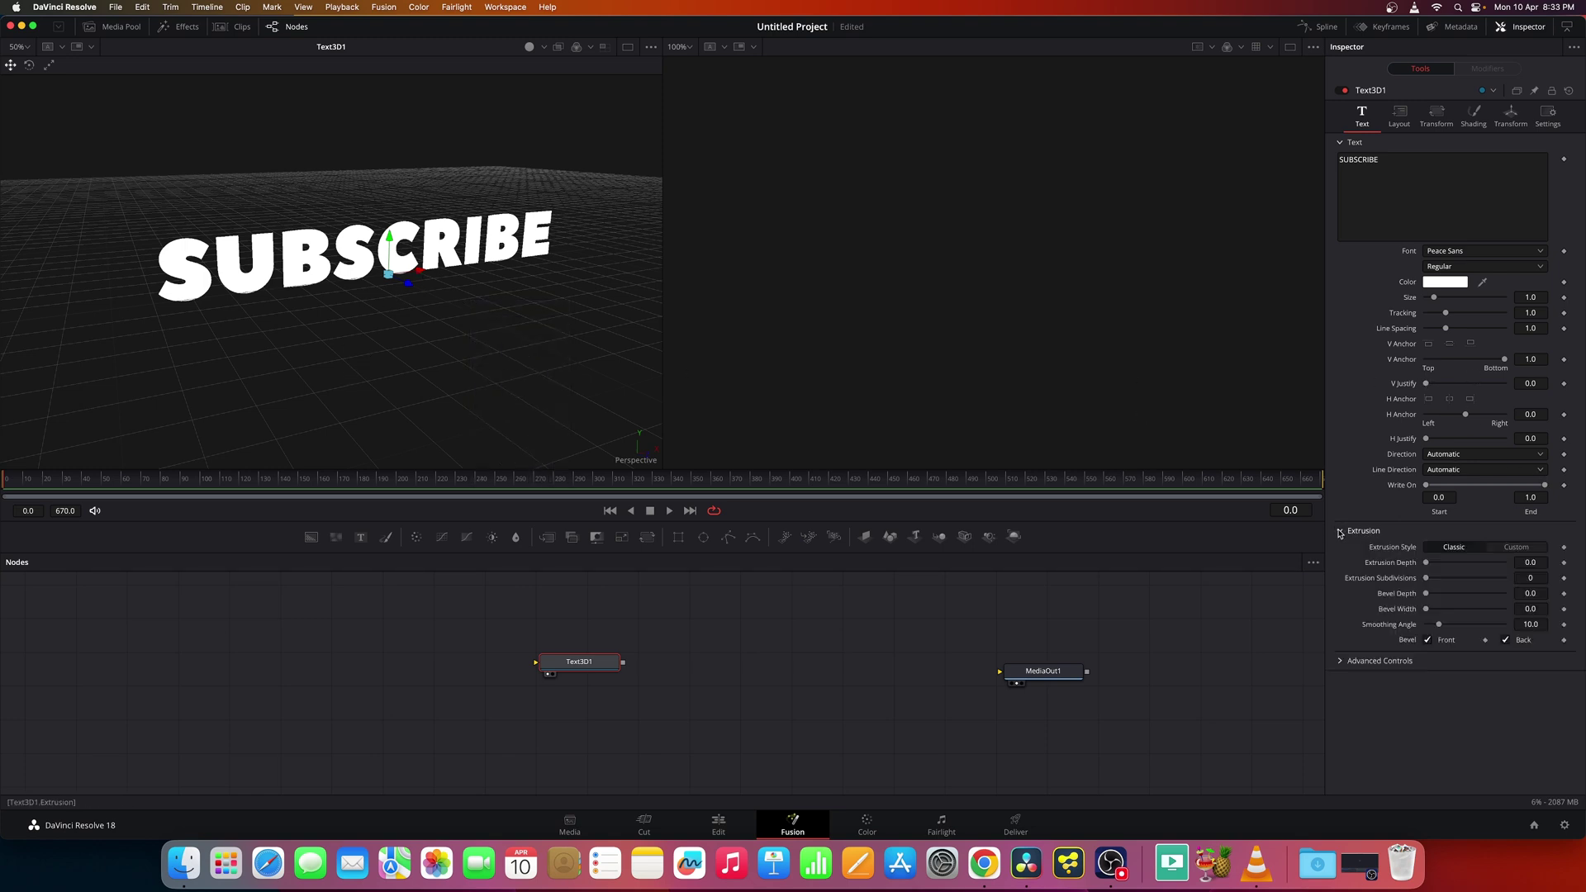
left_click_drag(1441, 565, 1447, 563)
Step: Show the text lit and shaded in the viewer and reposition the Text3D1 node
left_click(543, 46)
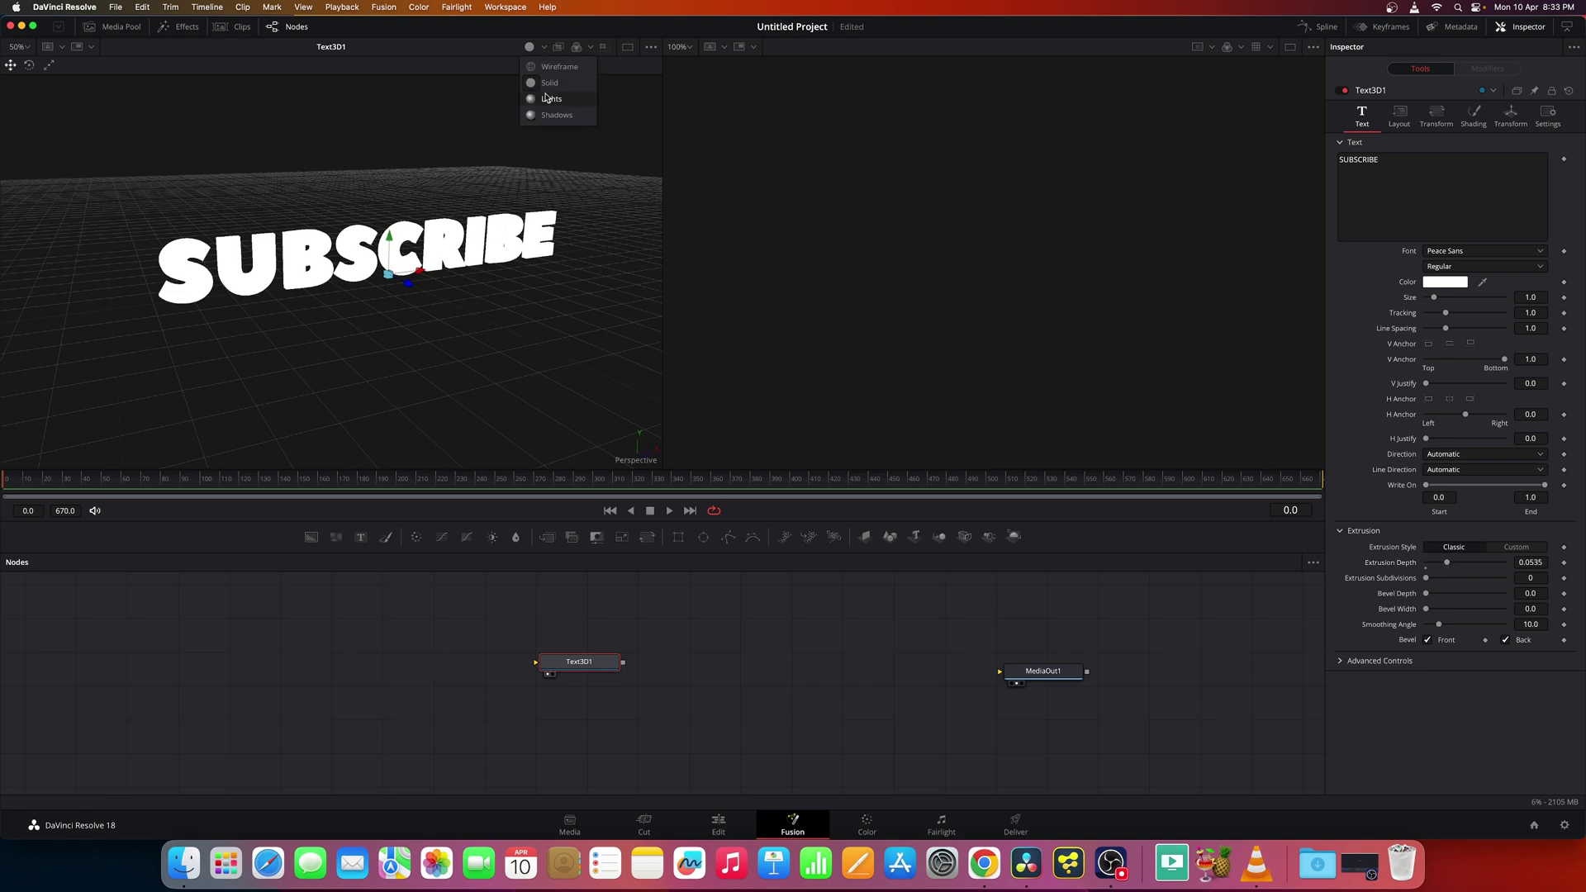
left_click(548, 98)
left_click(543, 46)
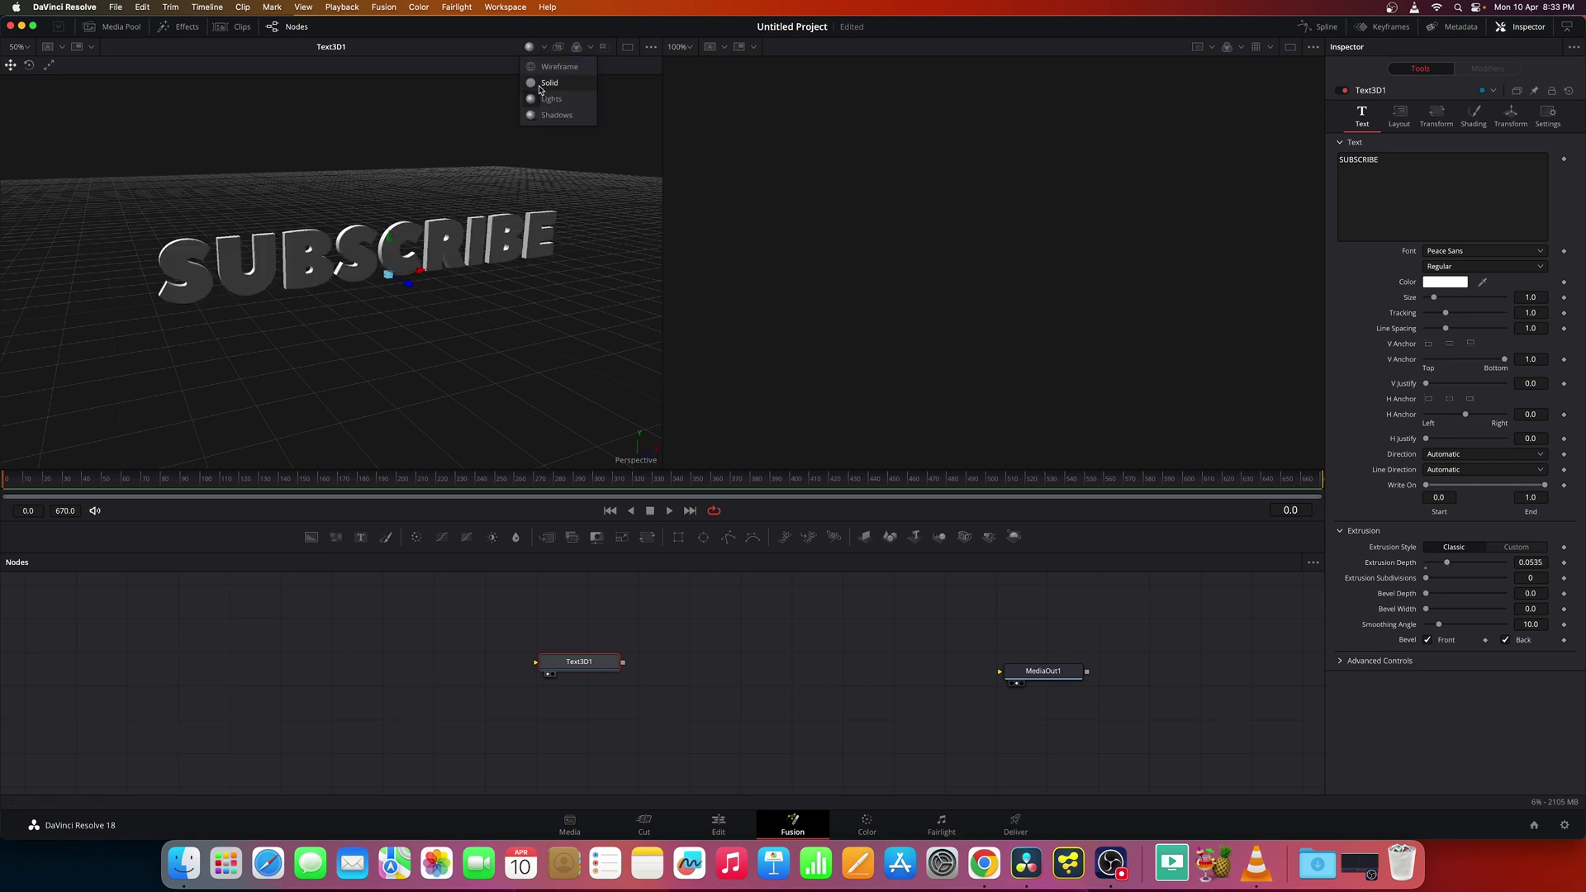
left_click(548, 97)
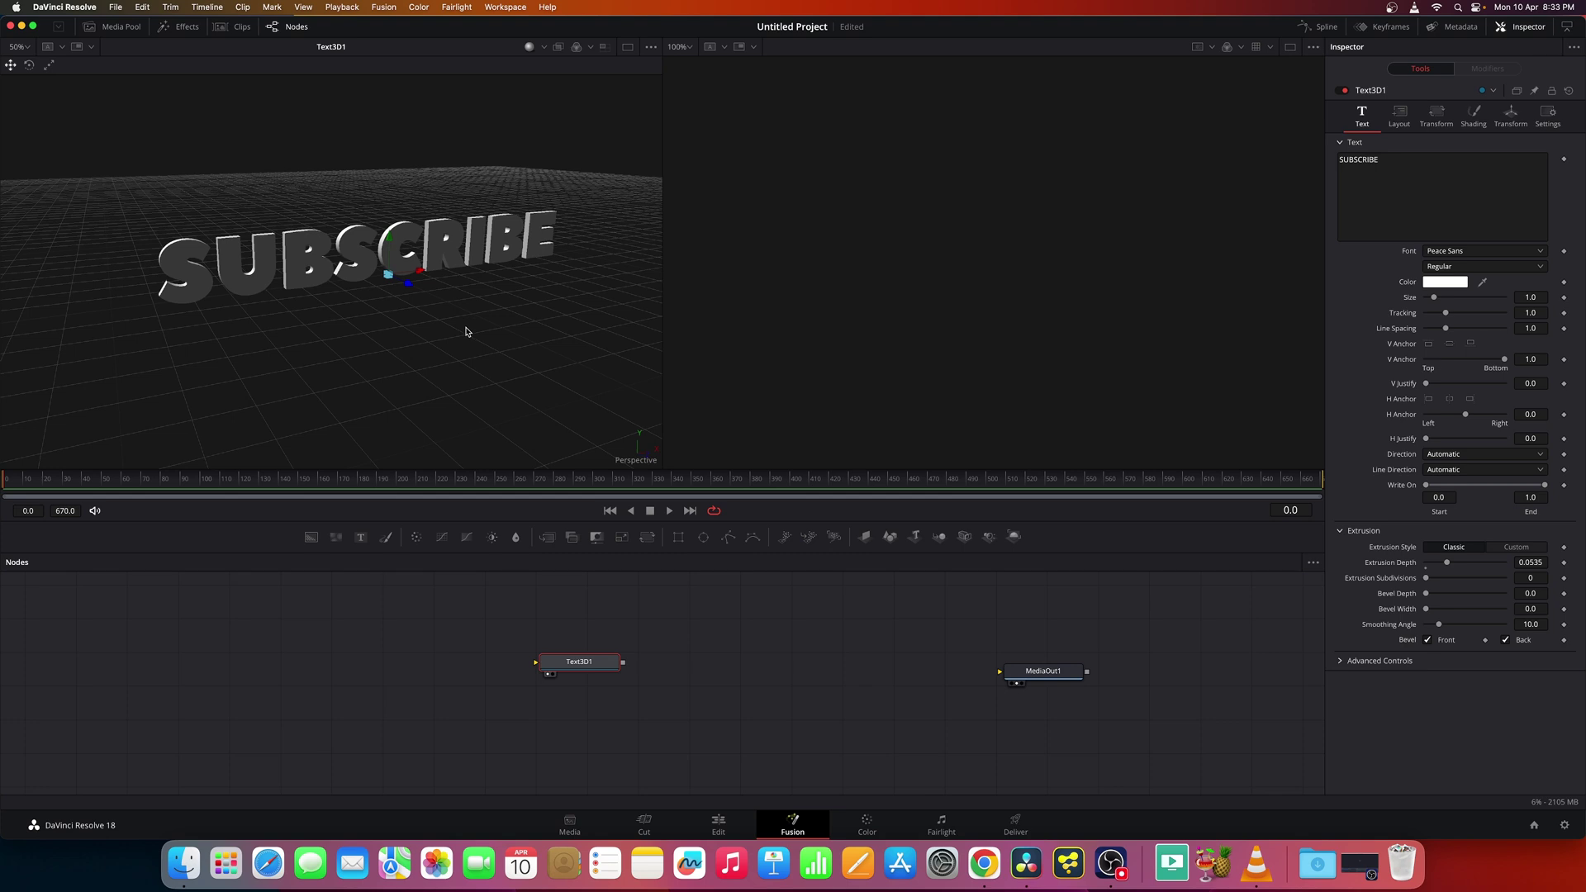
scroll(504, 328, "up", 2)
scroll(488, 330, "down", 1)
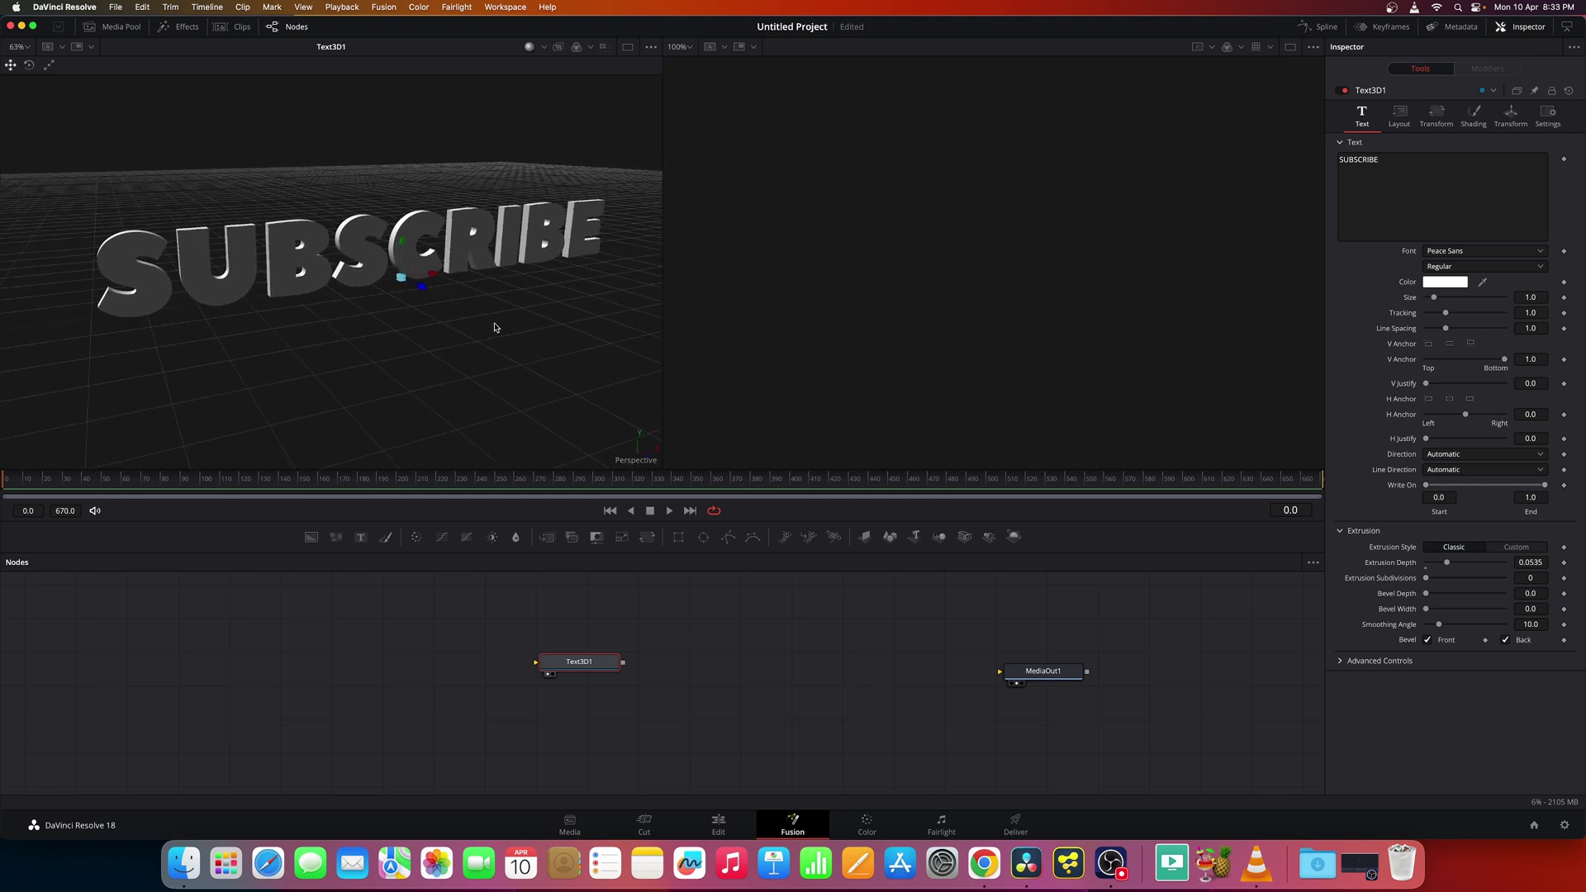
left_click_drag(592, 662, 562, 648)
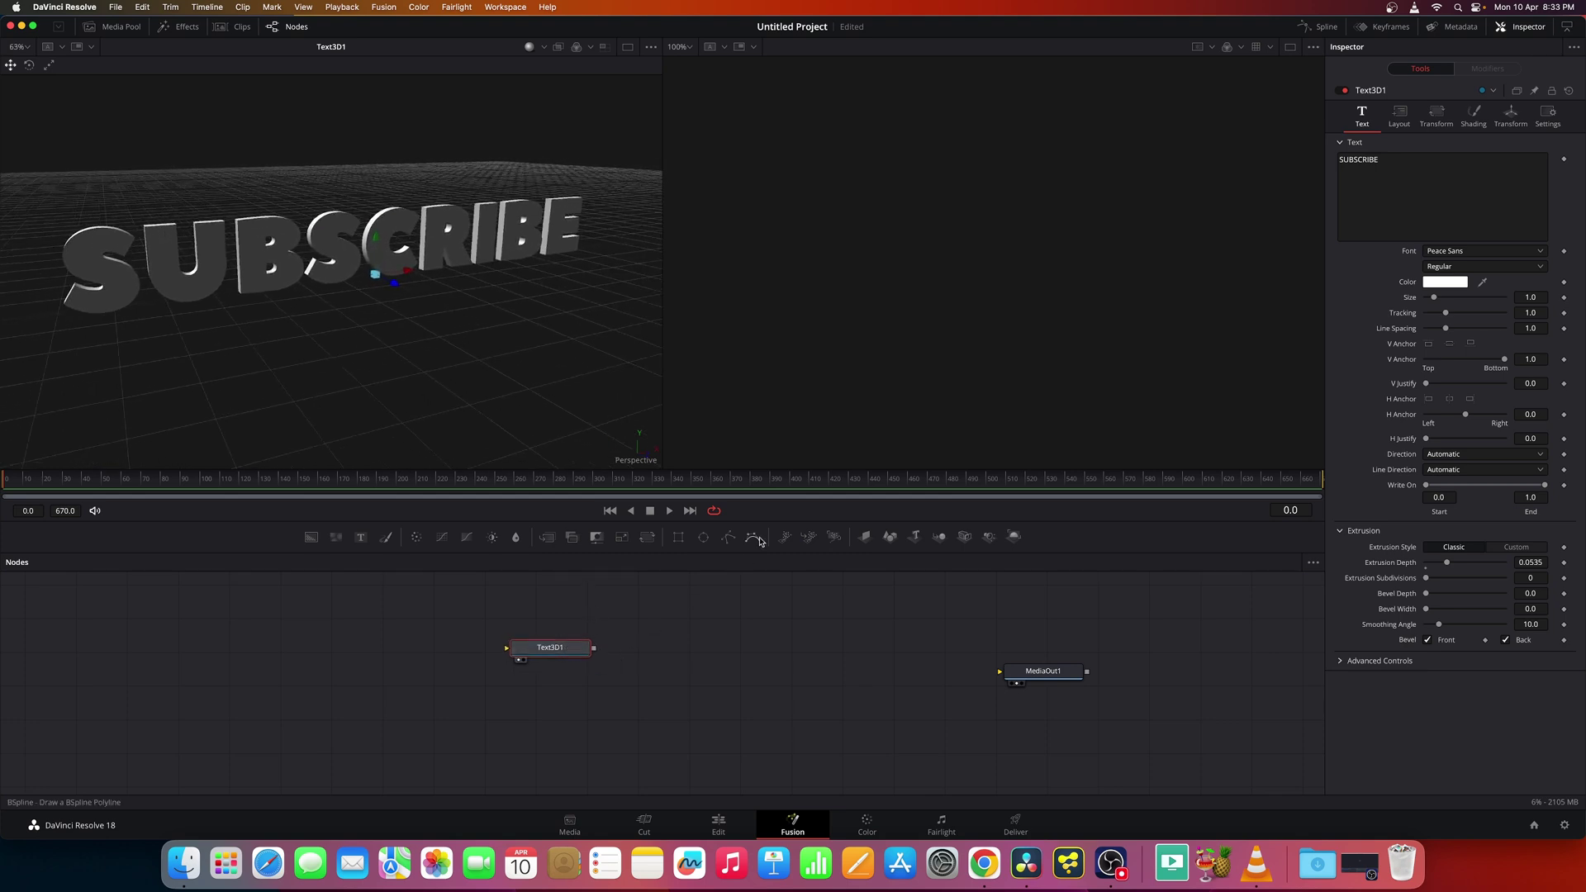
Step: Add a spotlight and move it so the text is fully lit
left_click_drag(382, 276, 492, 309)
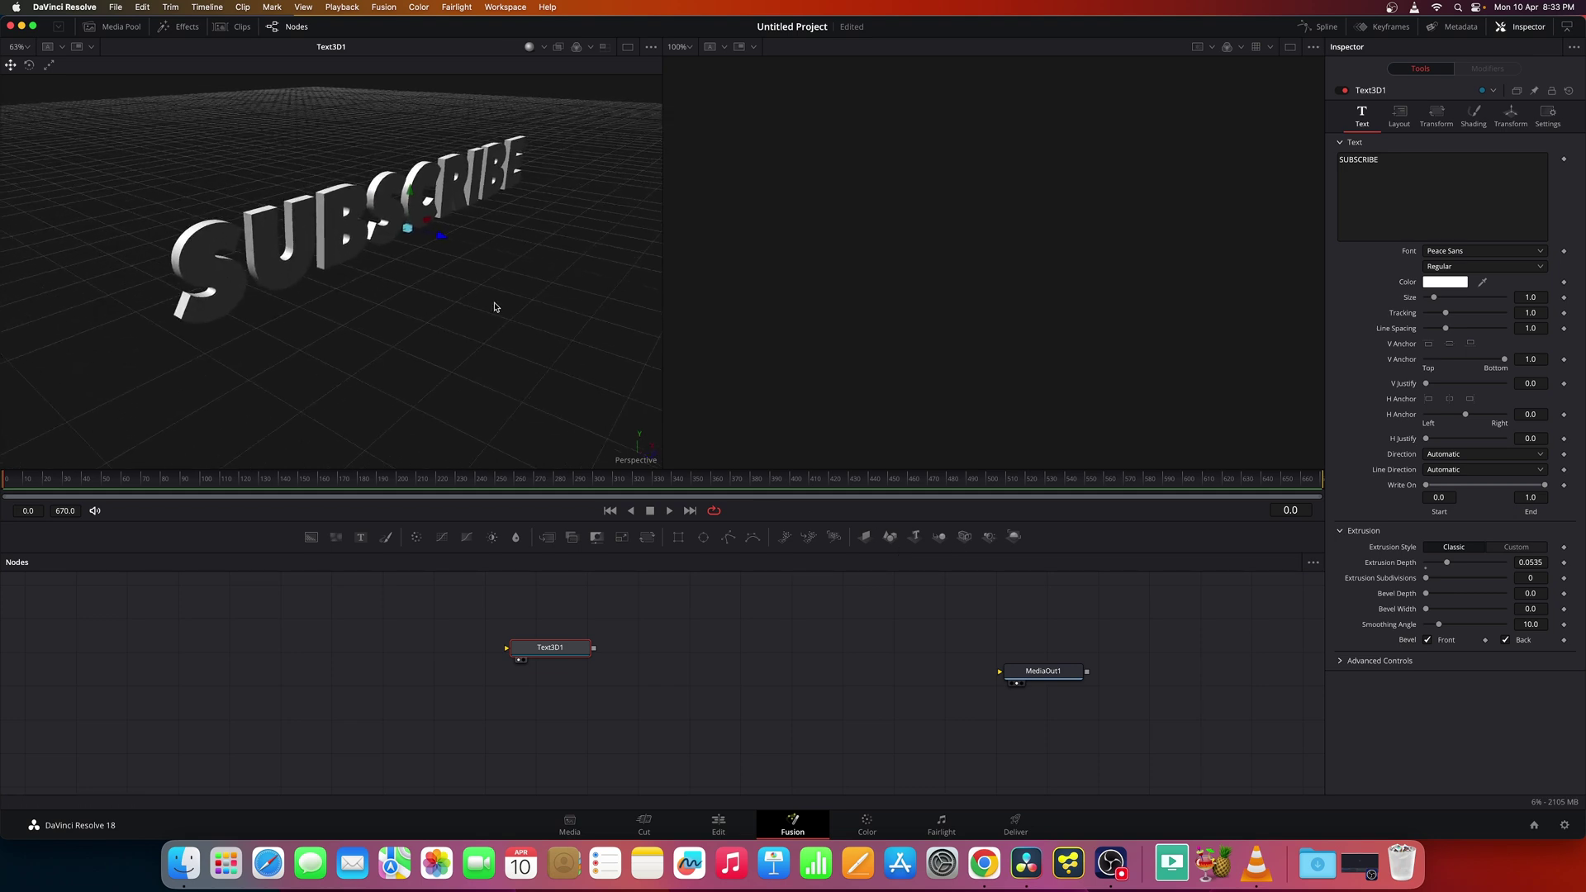
left_click(989, 538)
scroll(433, 294, "down", 2)
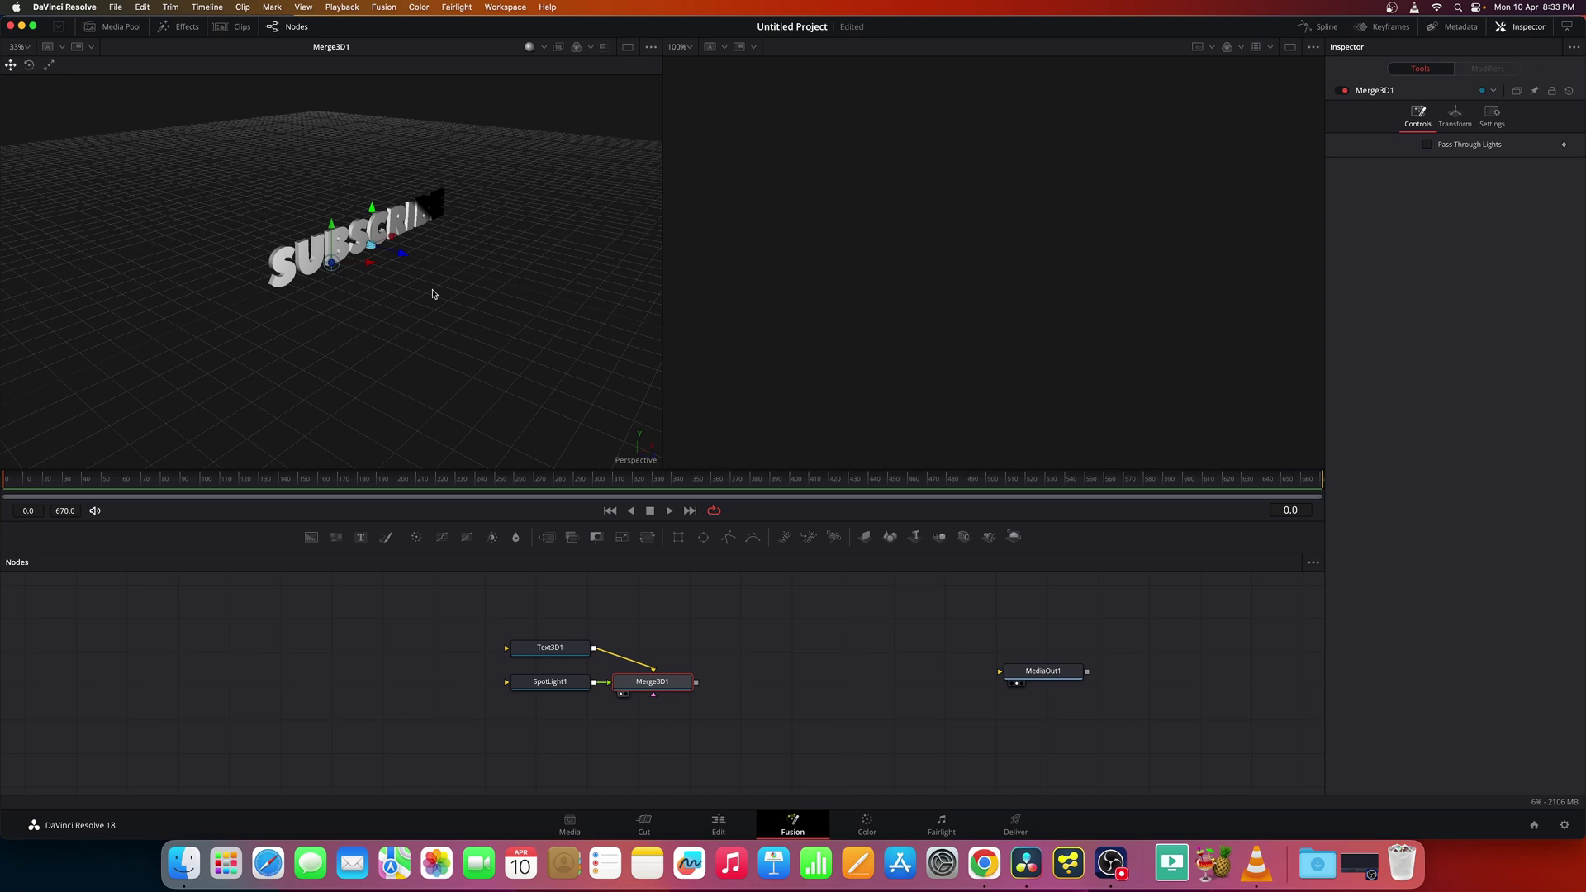
scroll(433, 294, "down", 2)
left_click_drag(366, 291, 284, 311)
right_click(283, 311)
left_click(165, 231)
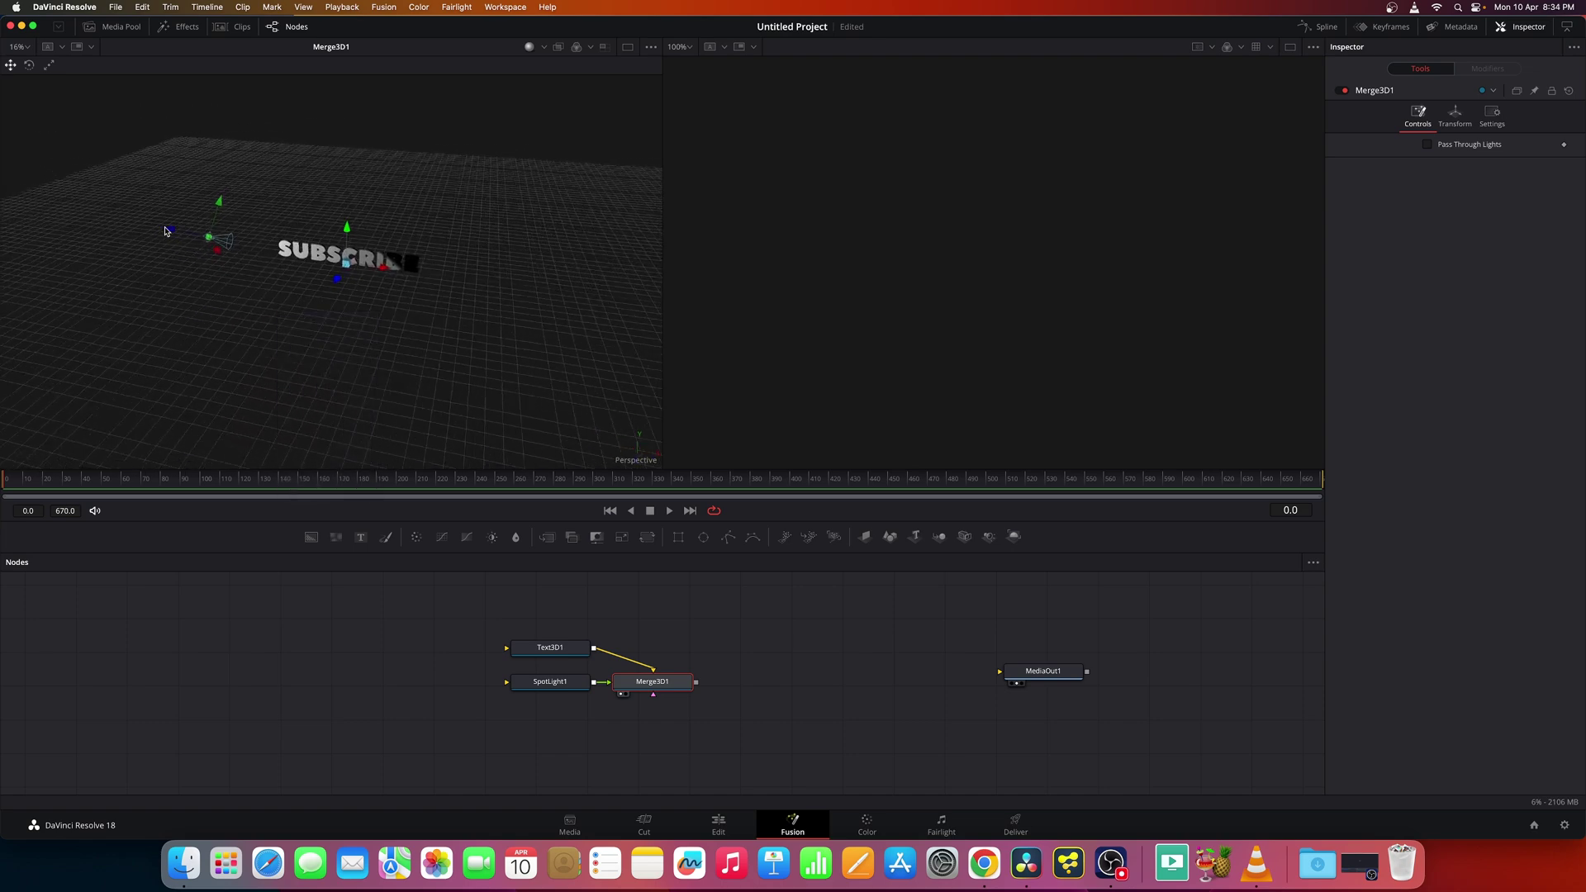
left_click_drag(209, 234, 107, 240)
scroll(393, 319, "up", 3)
left_click_drag(393, 319, 423, 353)
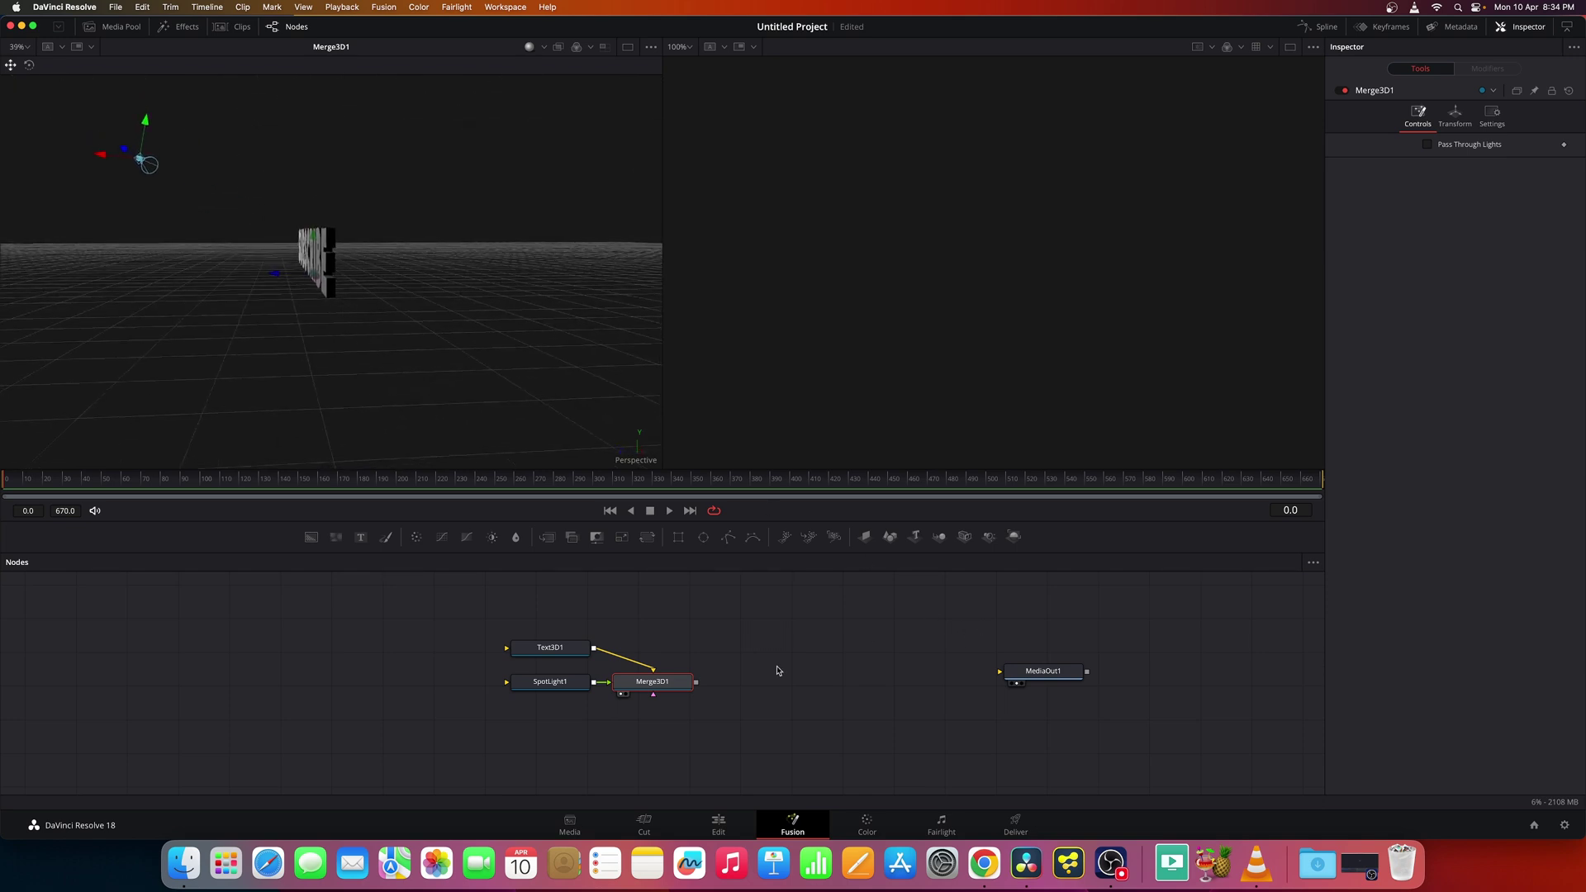
Step: Add a second spotlight and orbit until SUBSCRIBE faces the viewer head-on
left_click(989, 536)
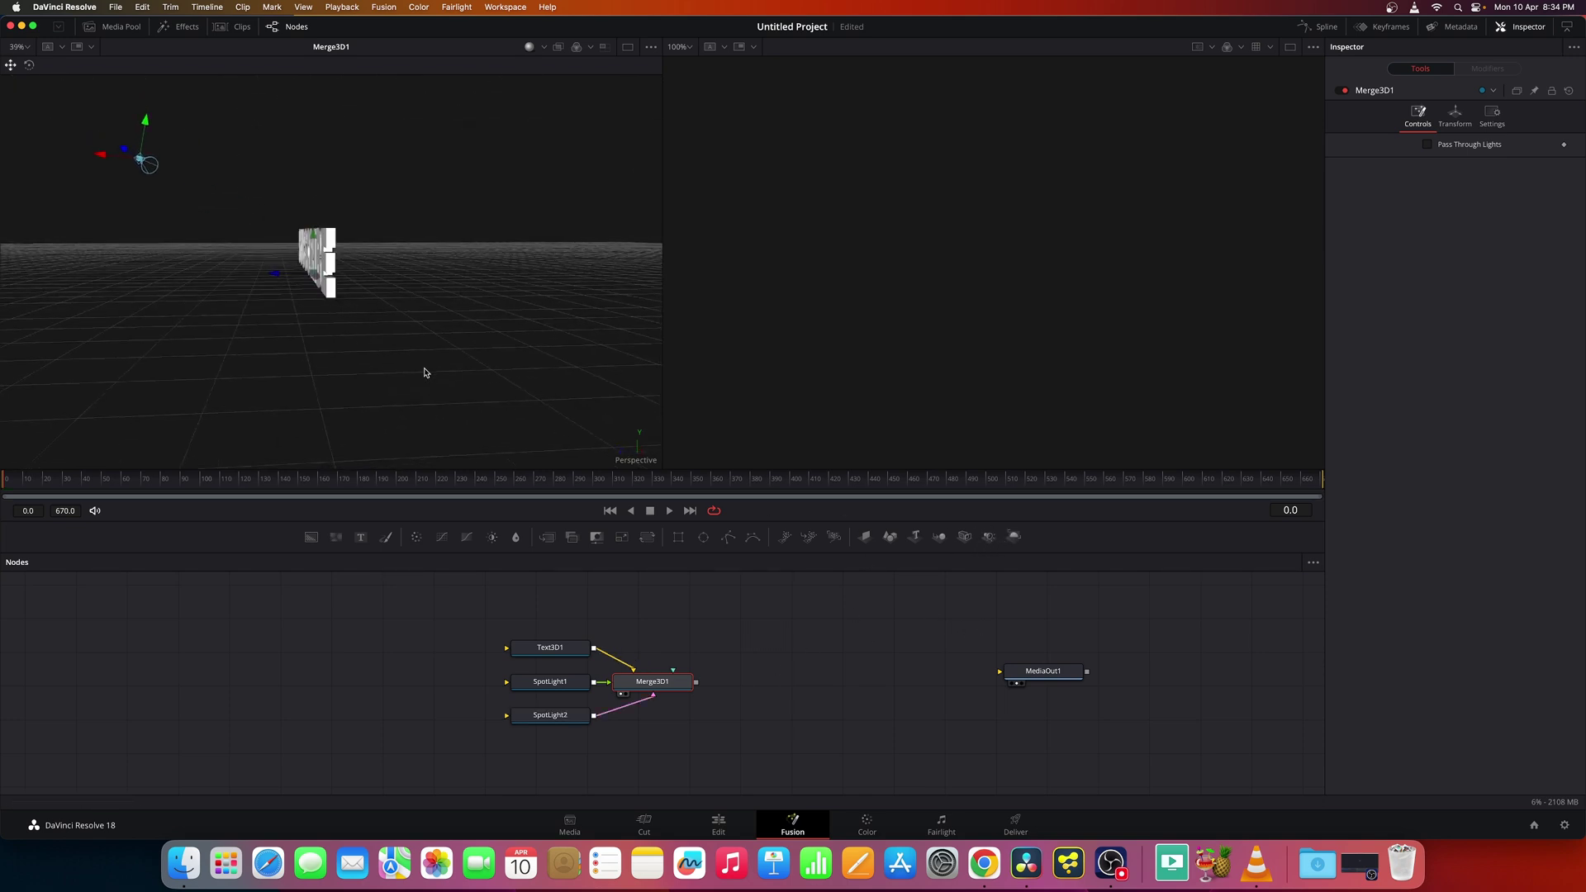
left_click_drag(252, 368, 409, 388)
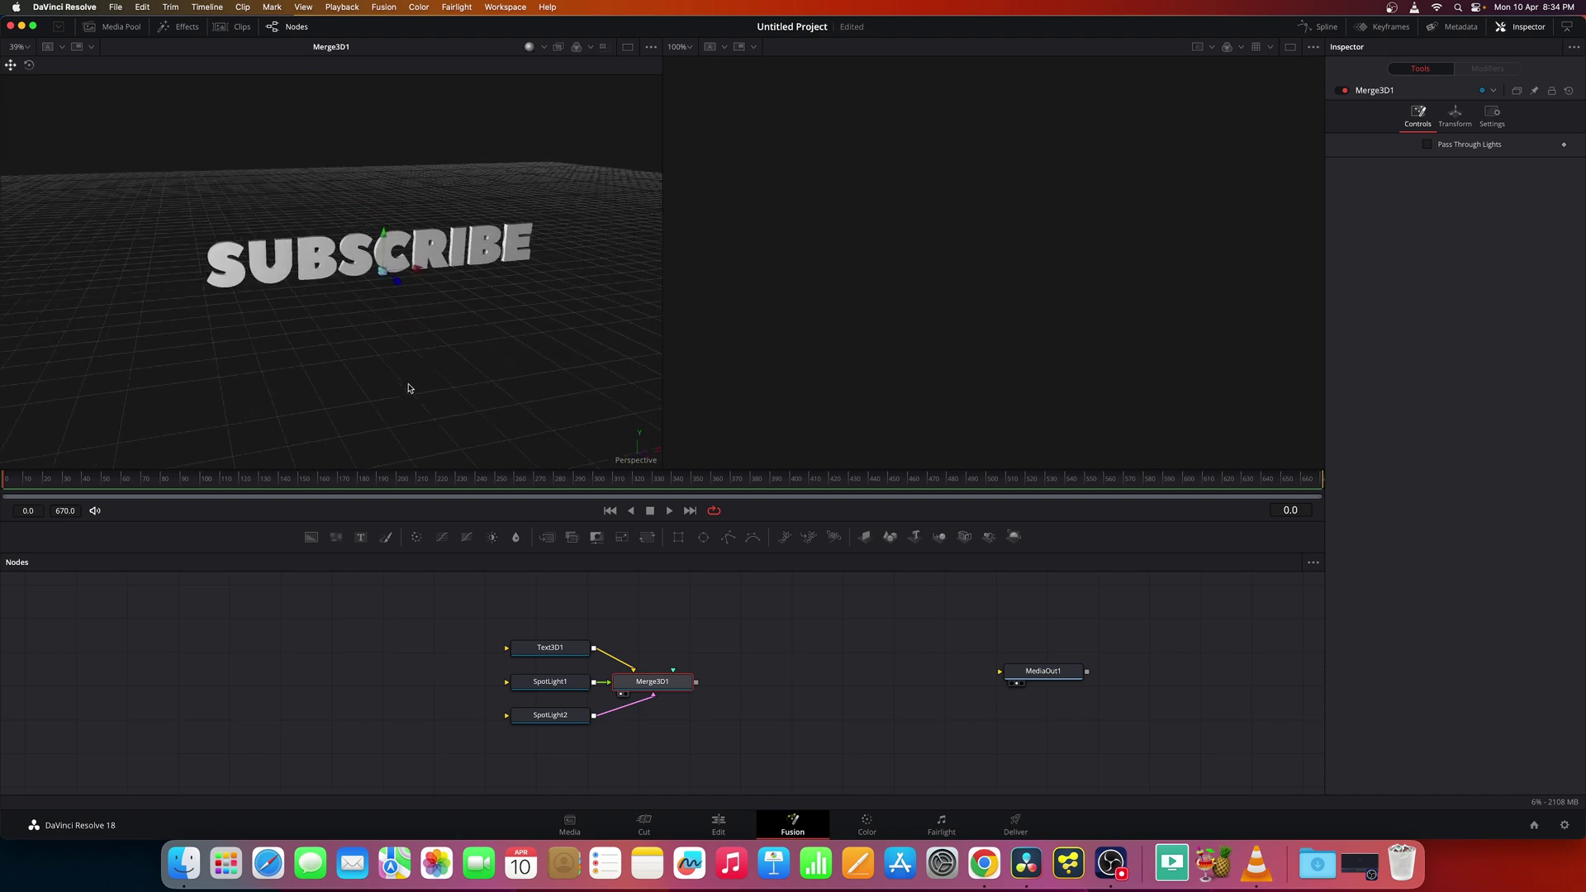
right_click(409, 389)
key("Escape")
scroll(436, 276, "up", 5)
scroll(432, 311, "down", 3)
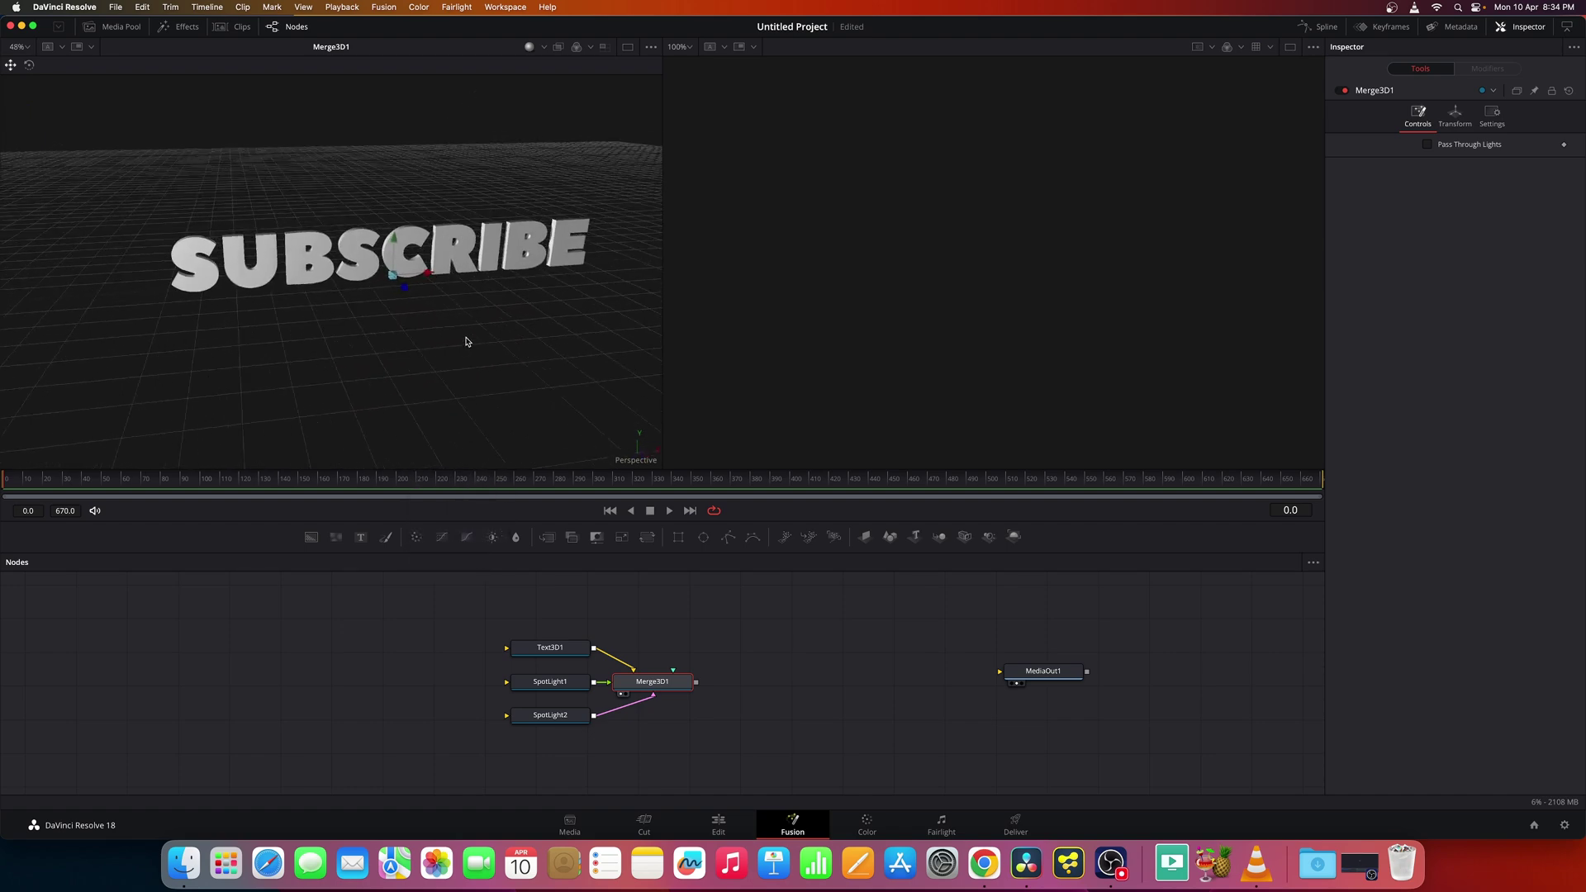
left_click_drag(466, 341, 359, 327)
Step: Add Camera 3D and Renderer 3D nodes and show the rendered output in the viewer
right_click(377, 330)
key("Escape")
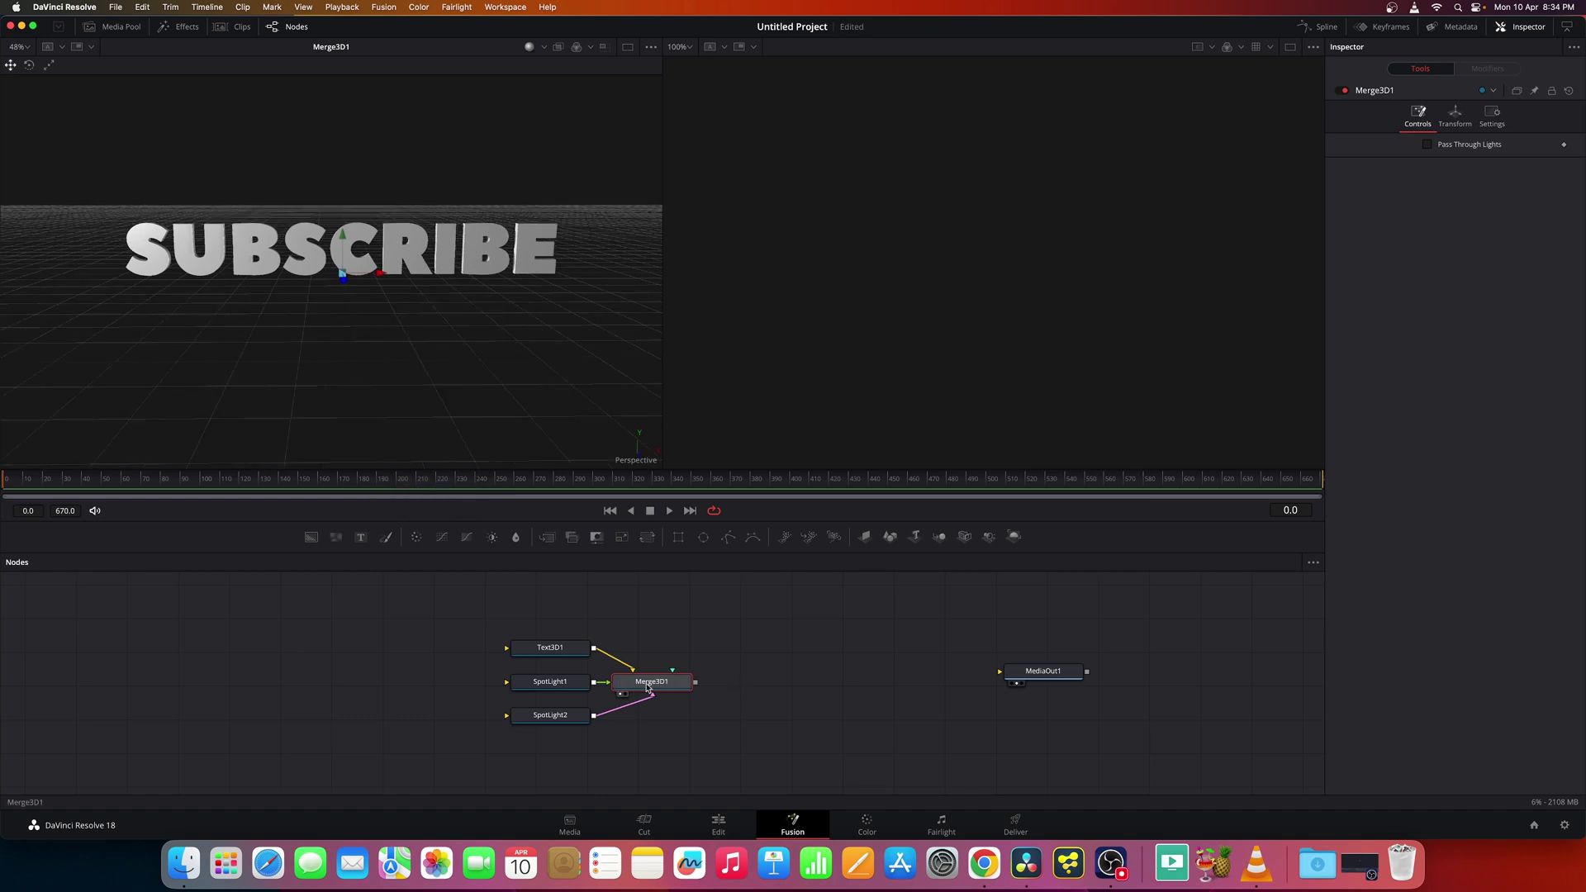
key("shift+space")
type("ca")
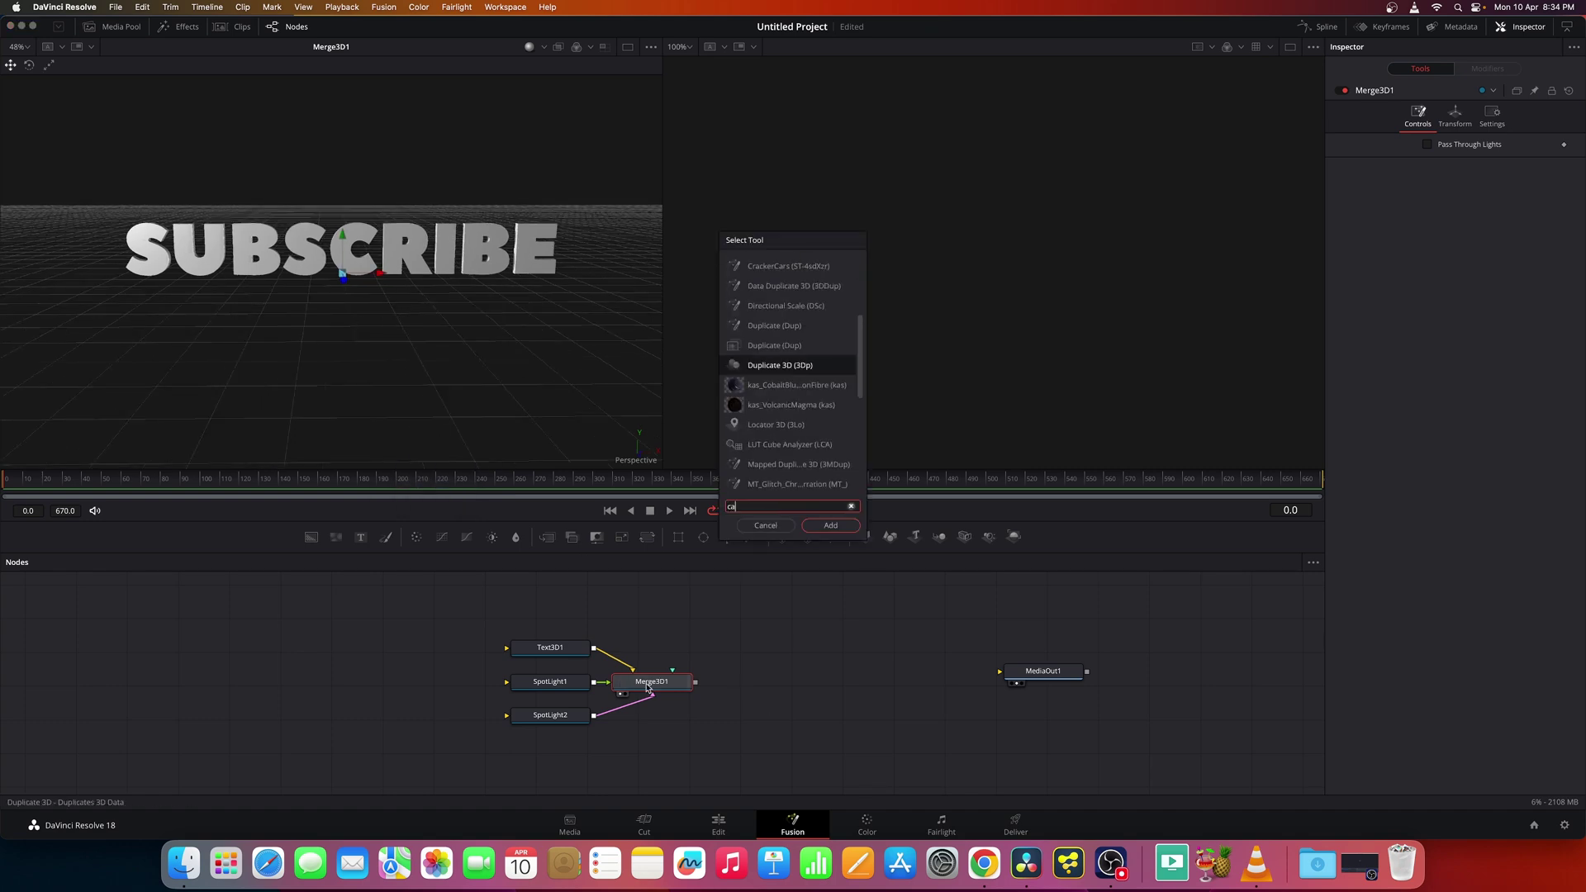
type("m")
key("Return")
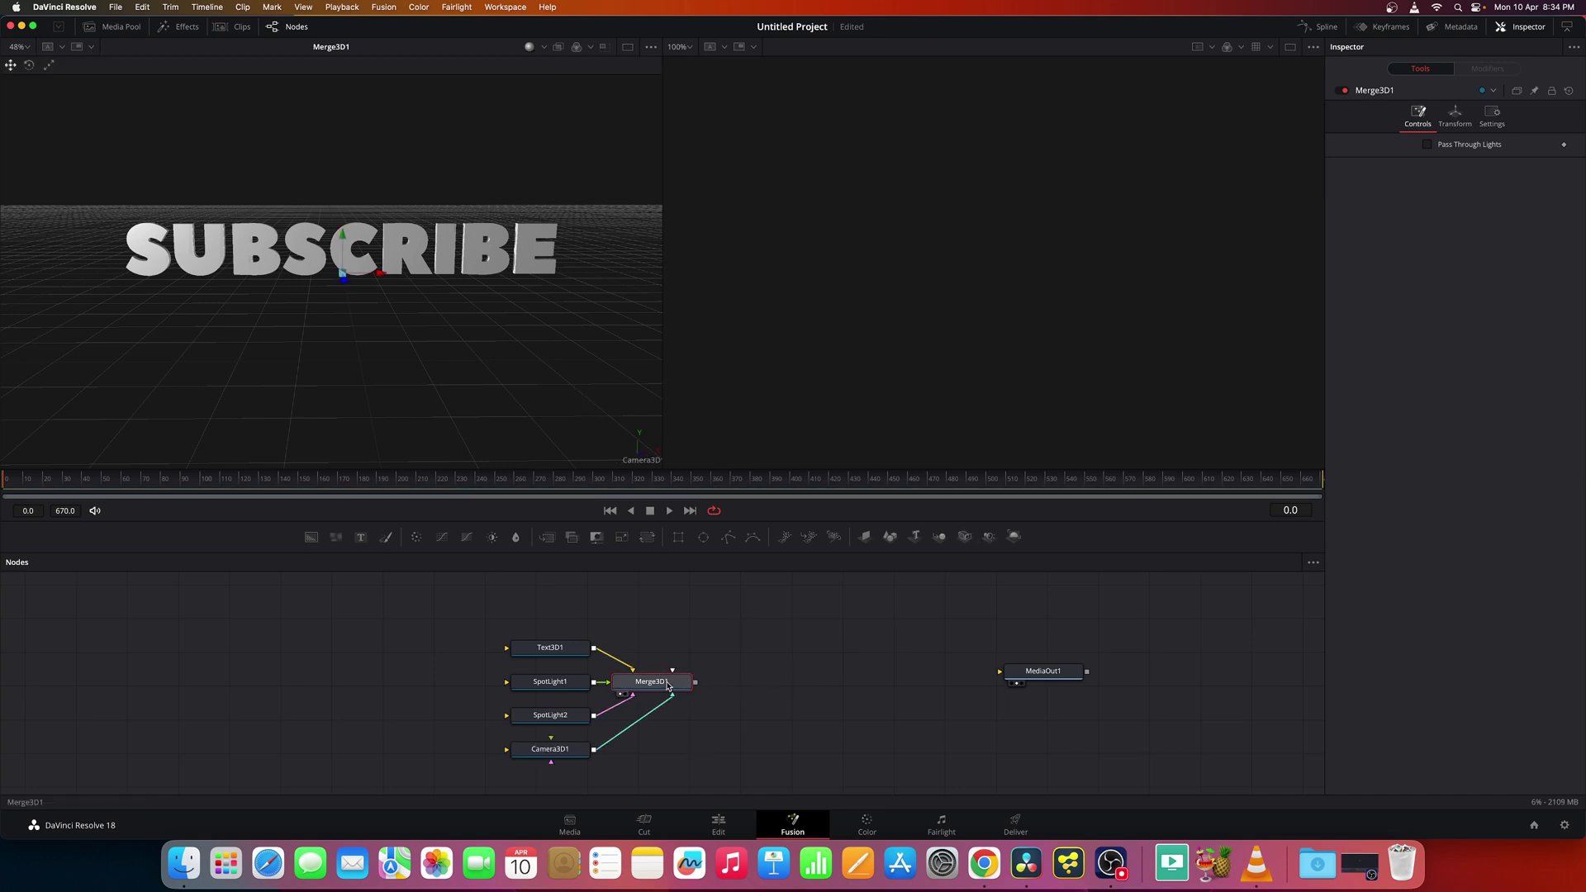
key("shift+space")
type("rendere")
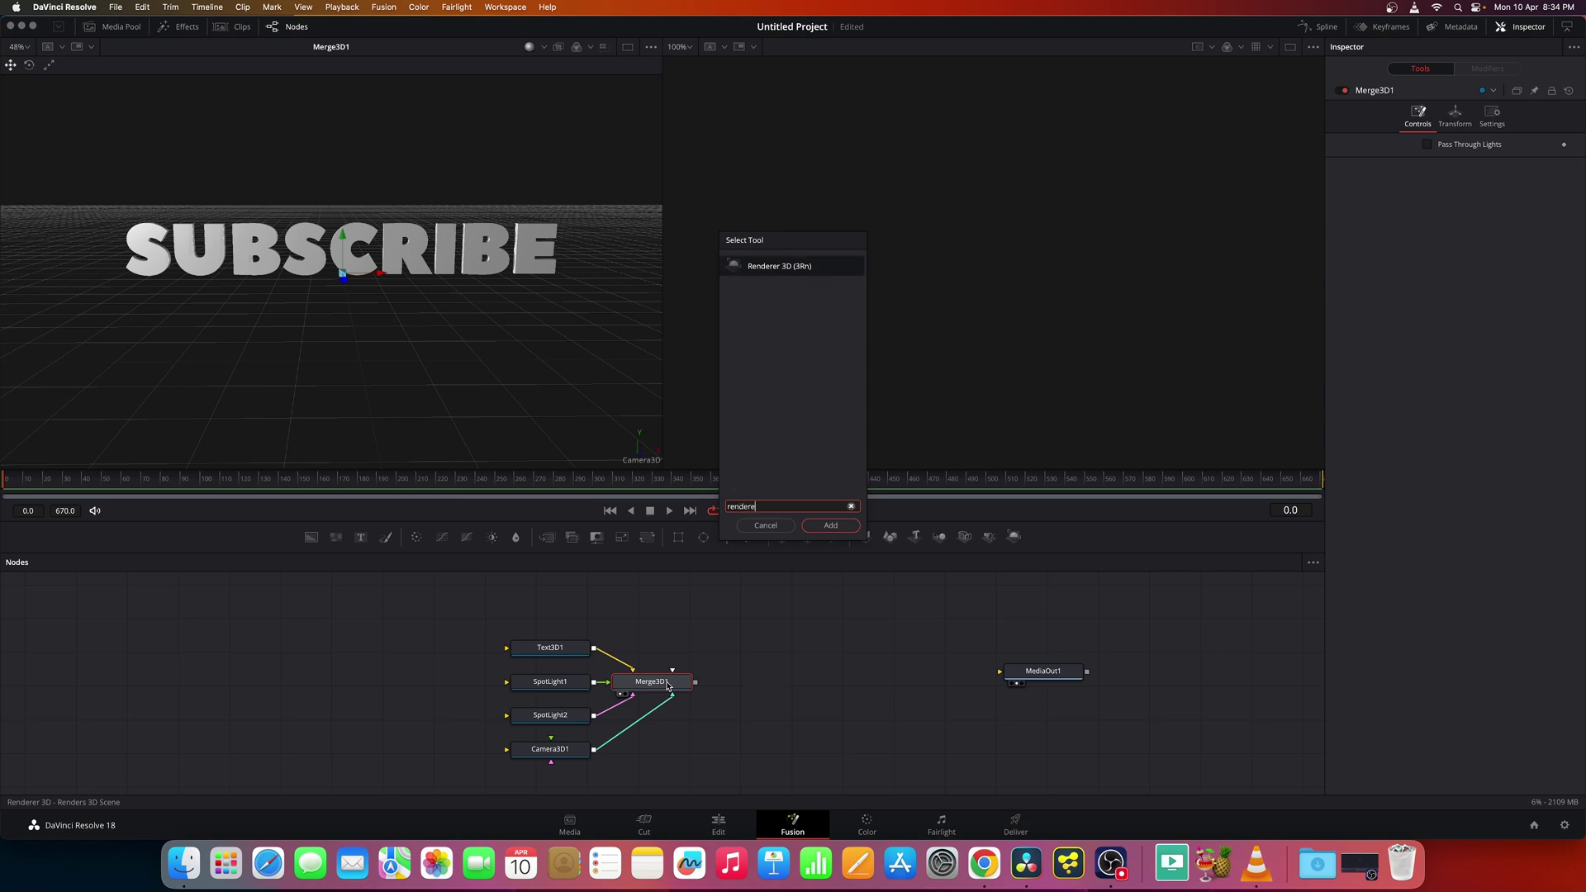
key("Return")
left_click_drag(754, 681, 904, 382)
scroll(952, 280, "up", 1)
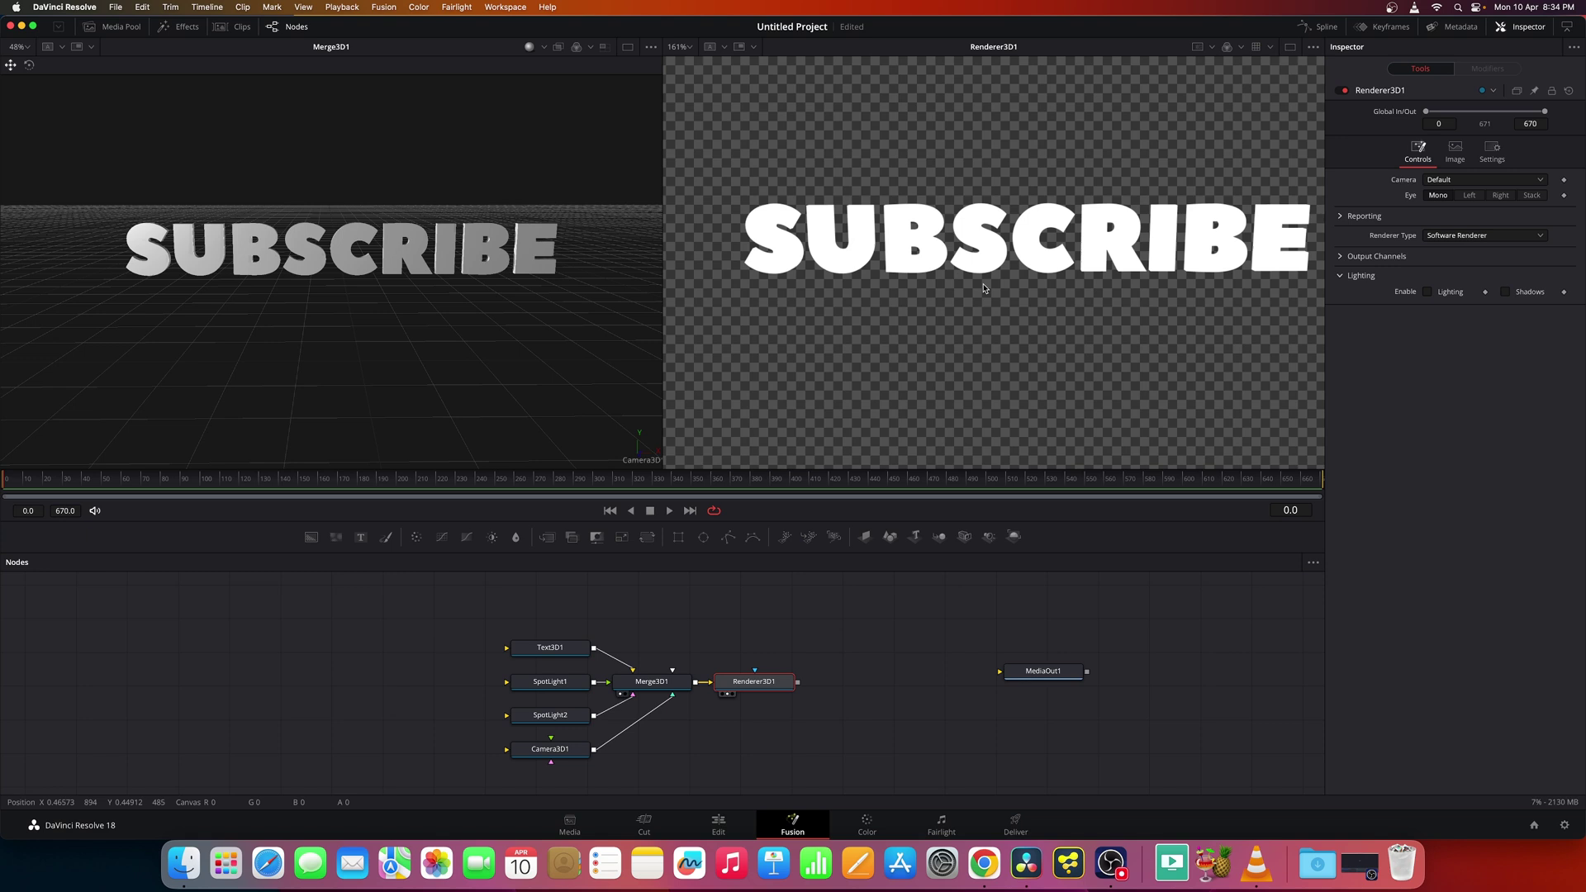
scroll(916, 298, "down", 2)
Step: Enable Lighting and Shadows on Renderer3D1 with the OpenGL Renderer type
left_click(1451, 294)
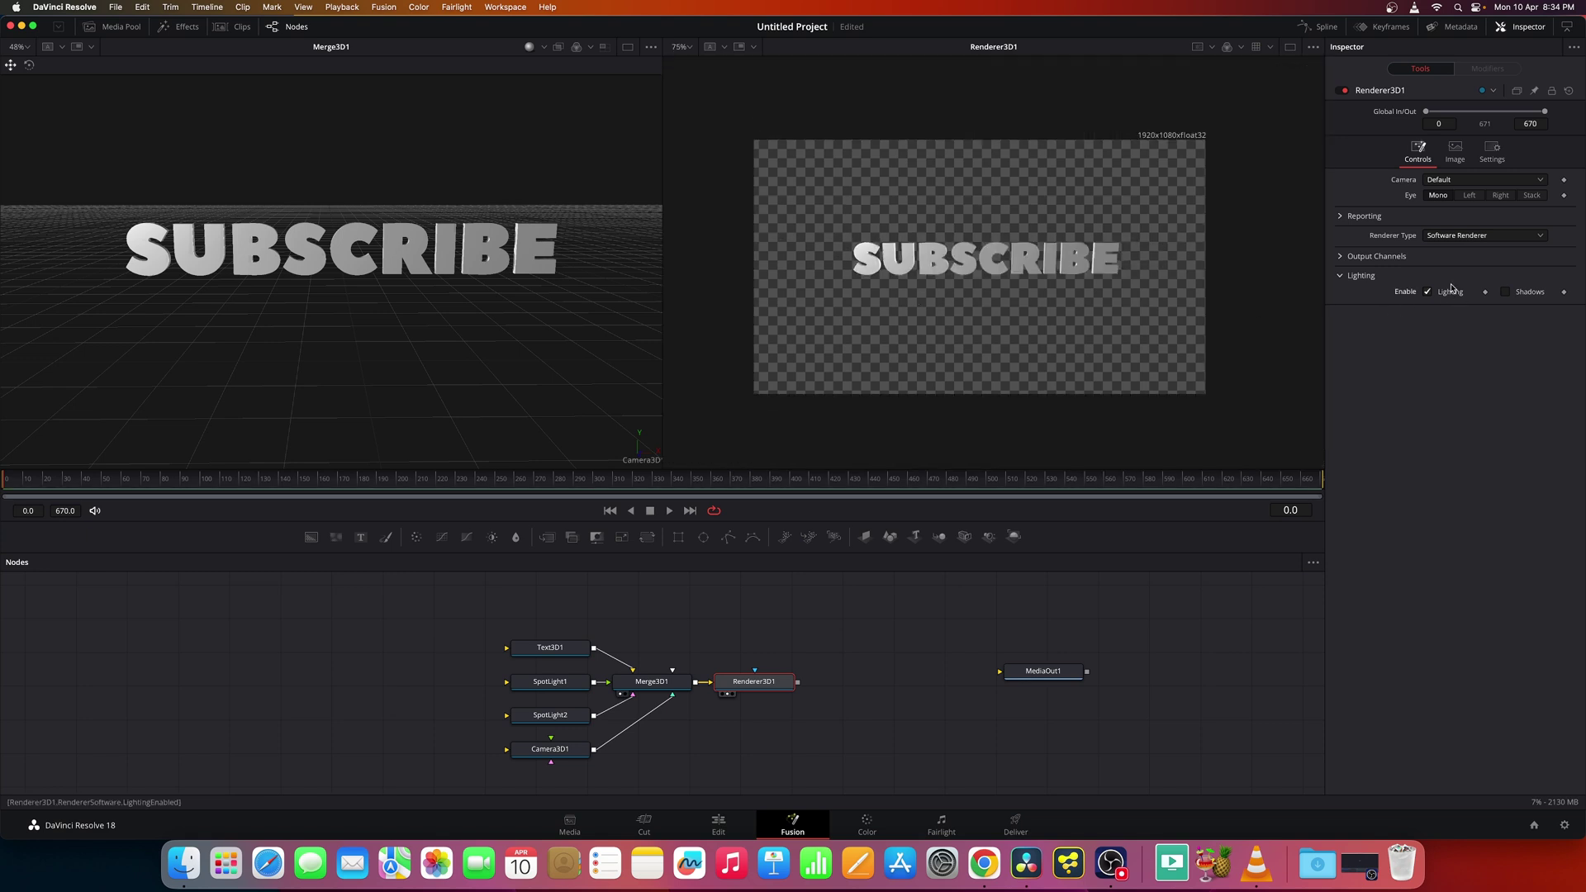
left_click(1470, 237)
left_click(1455, 252)
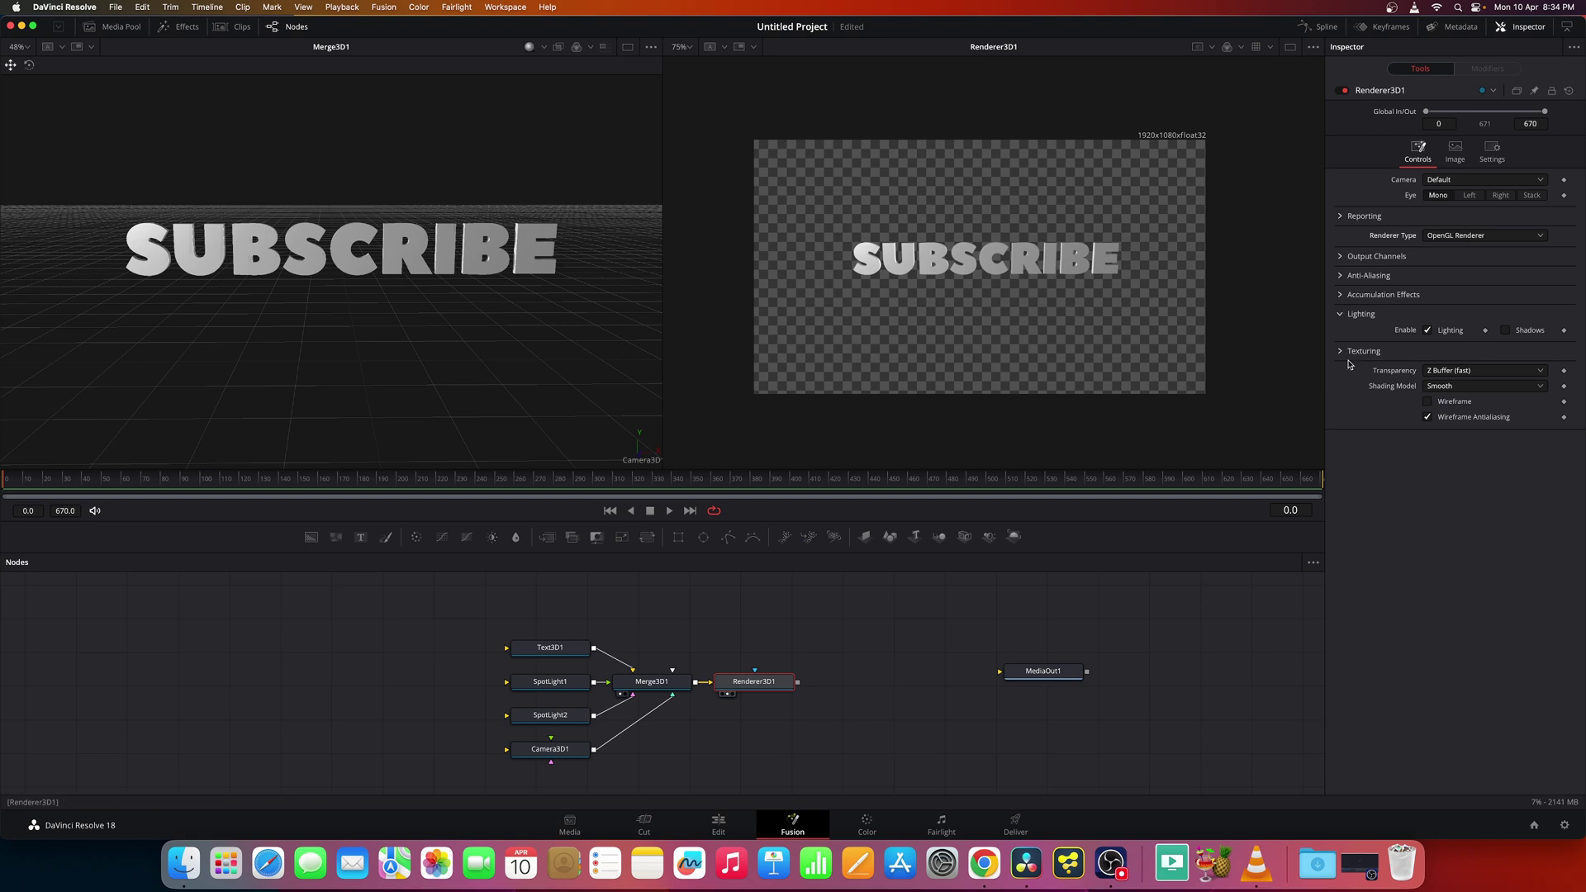
left_click(1507, 332)
scroll(1157, 322, "up", 3)
scroll(1038, 314, "up", 1)
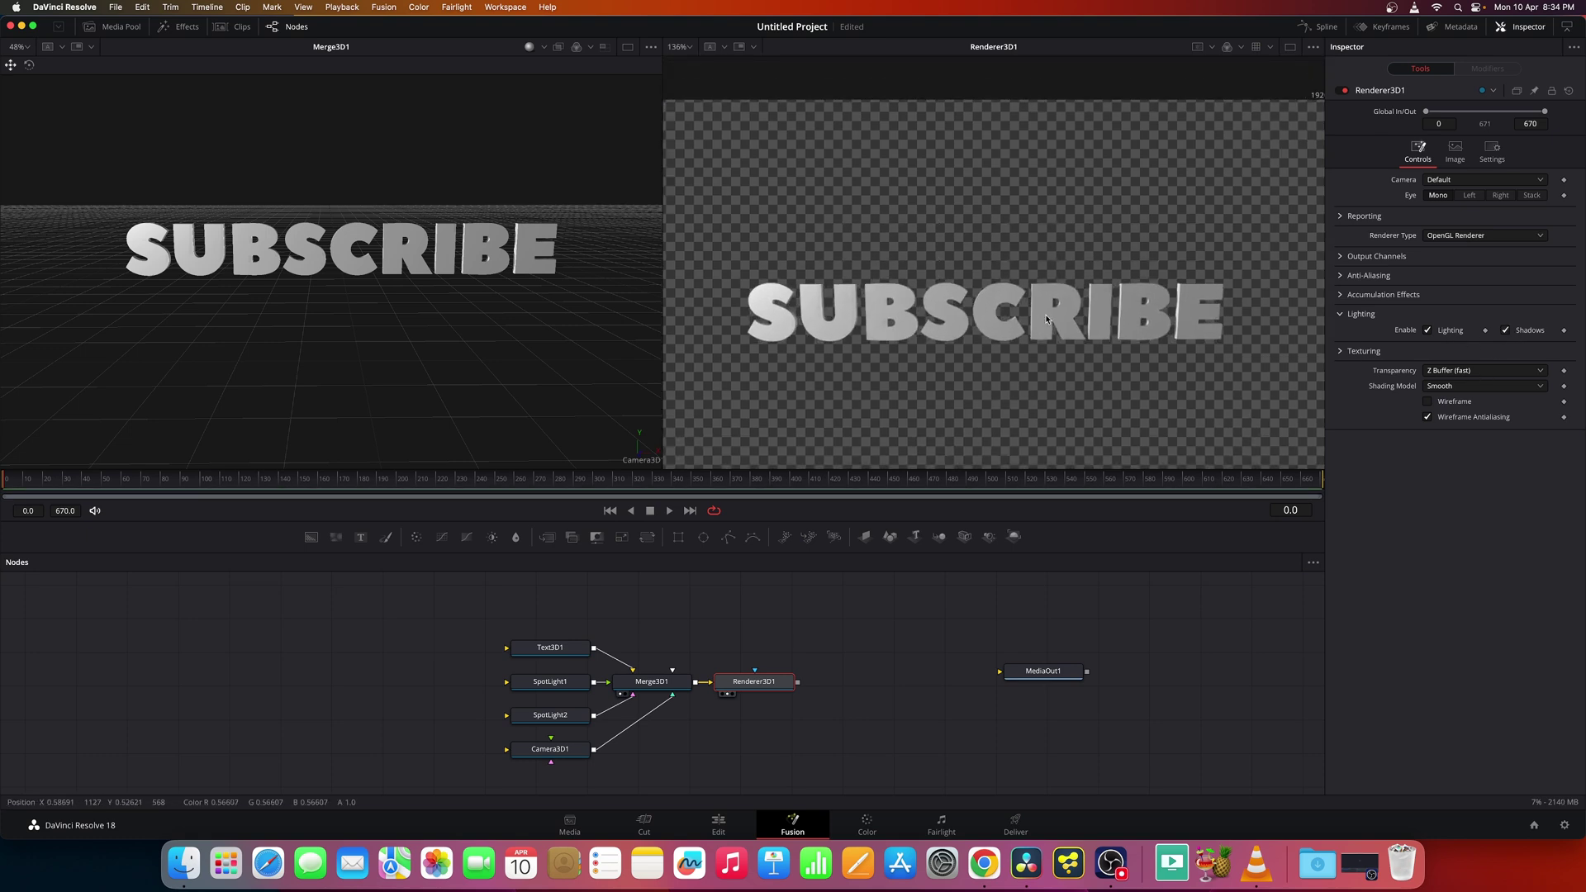
scroll(1038, 343, "down", 4)
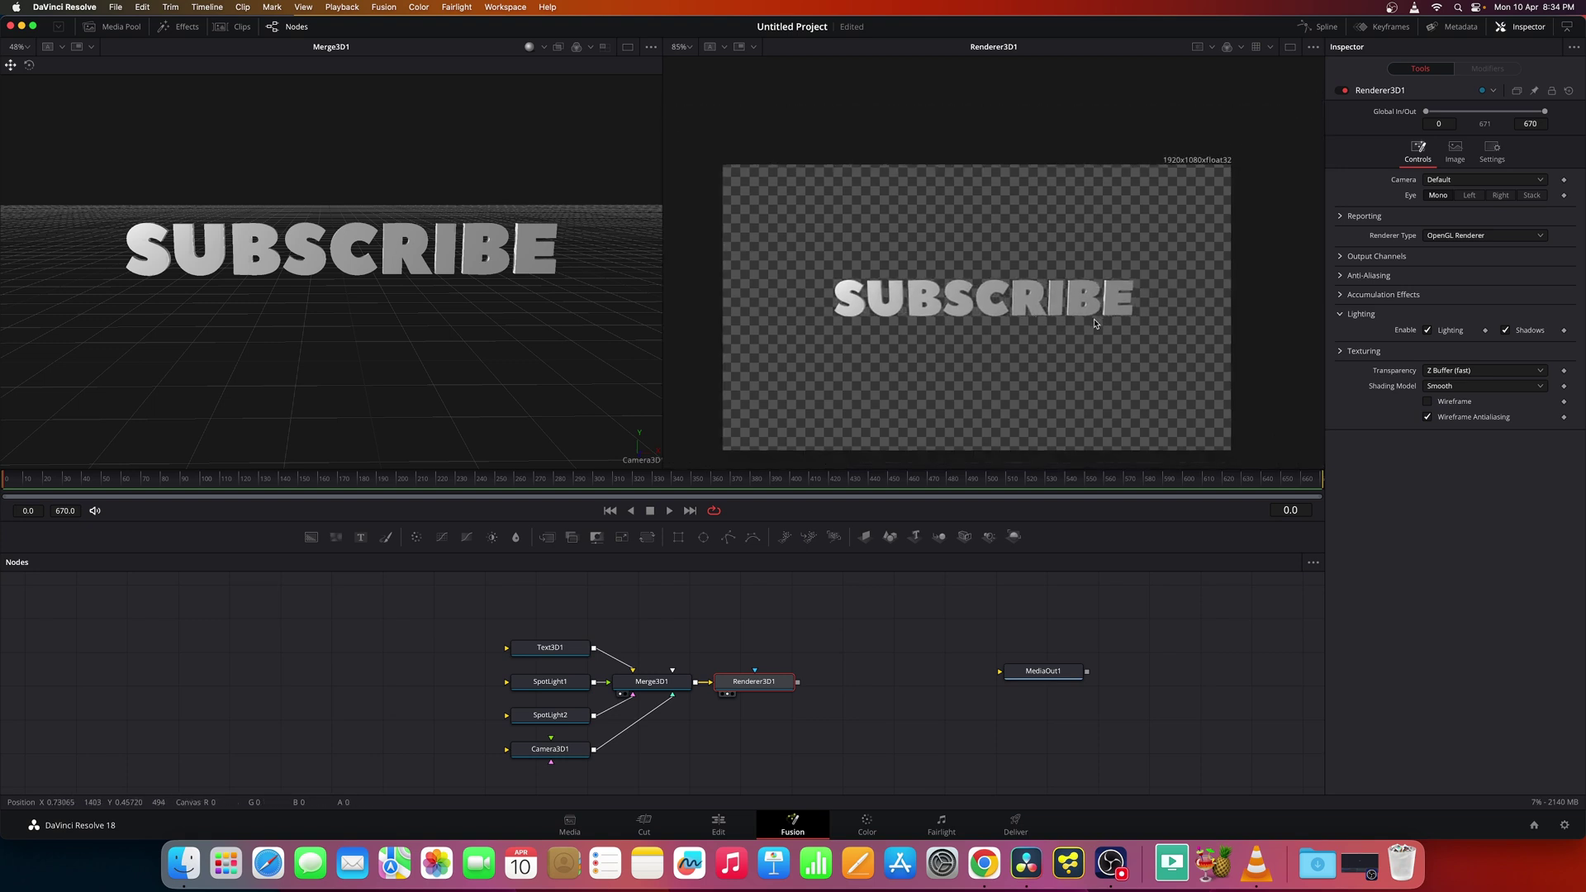
left_click_drag(563, 652, 563, 643)
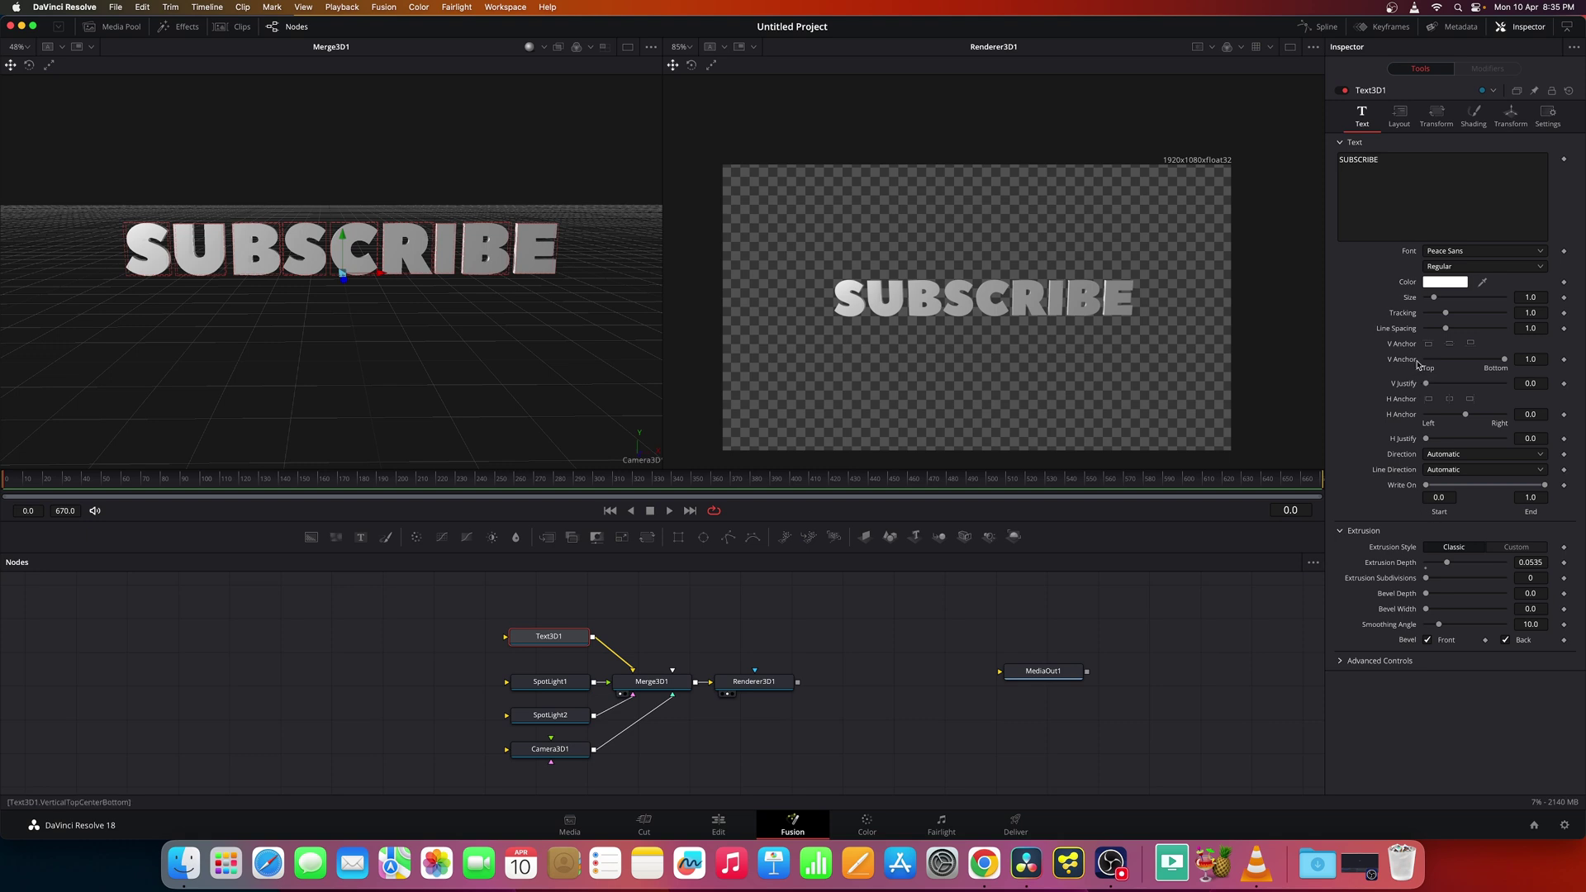
Step: Attach an Audio (WAV) modifier to Text3D1's Size via Modify With > Modifiers
right_click(1411, 300)
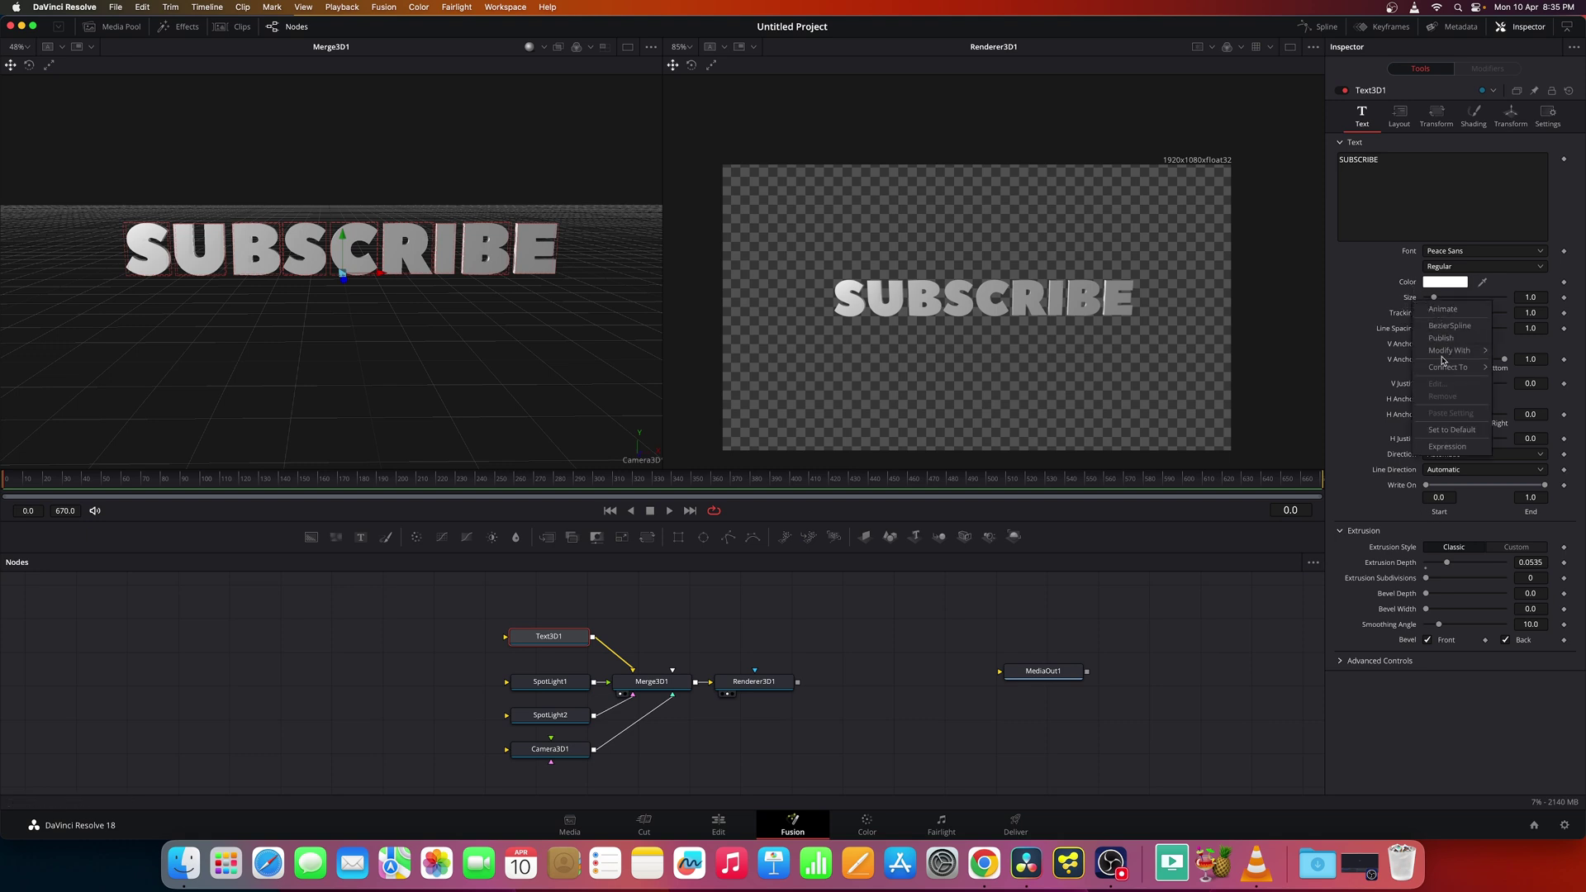
mouse_move(1446, 352)
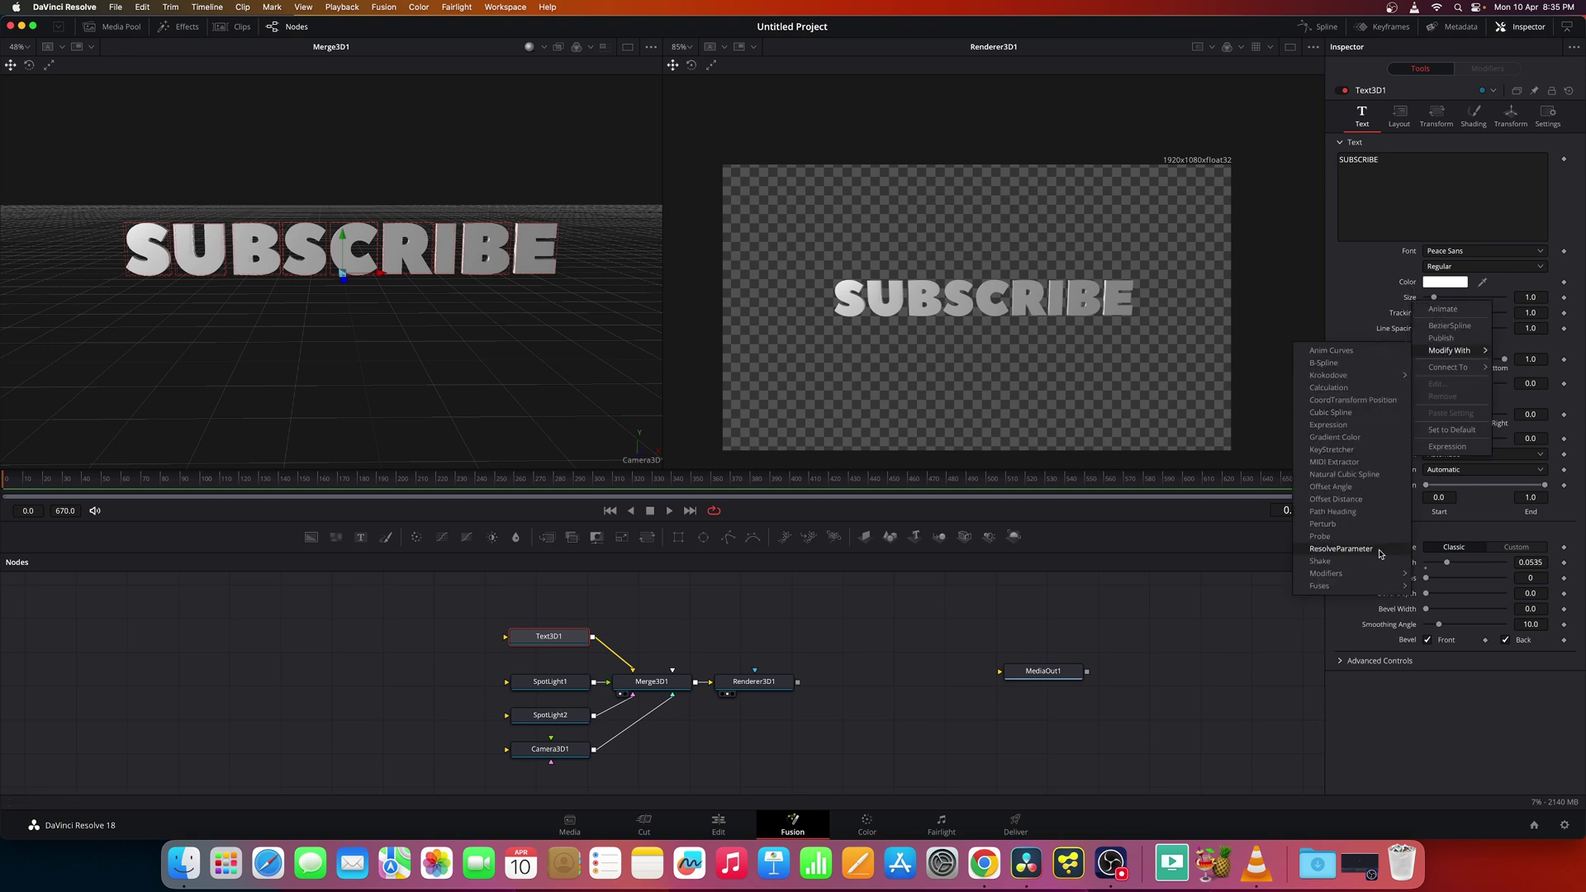
mouse_move(1378, 574)
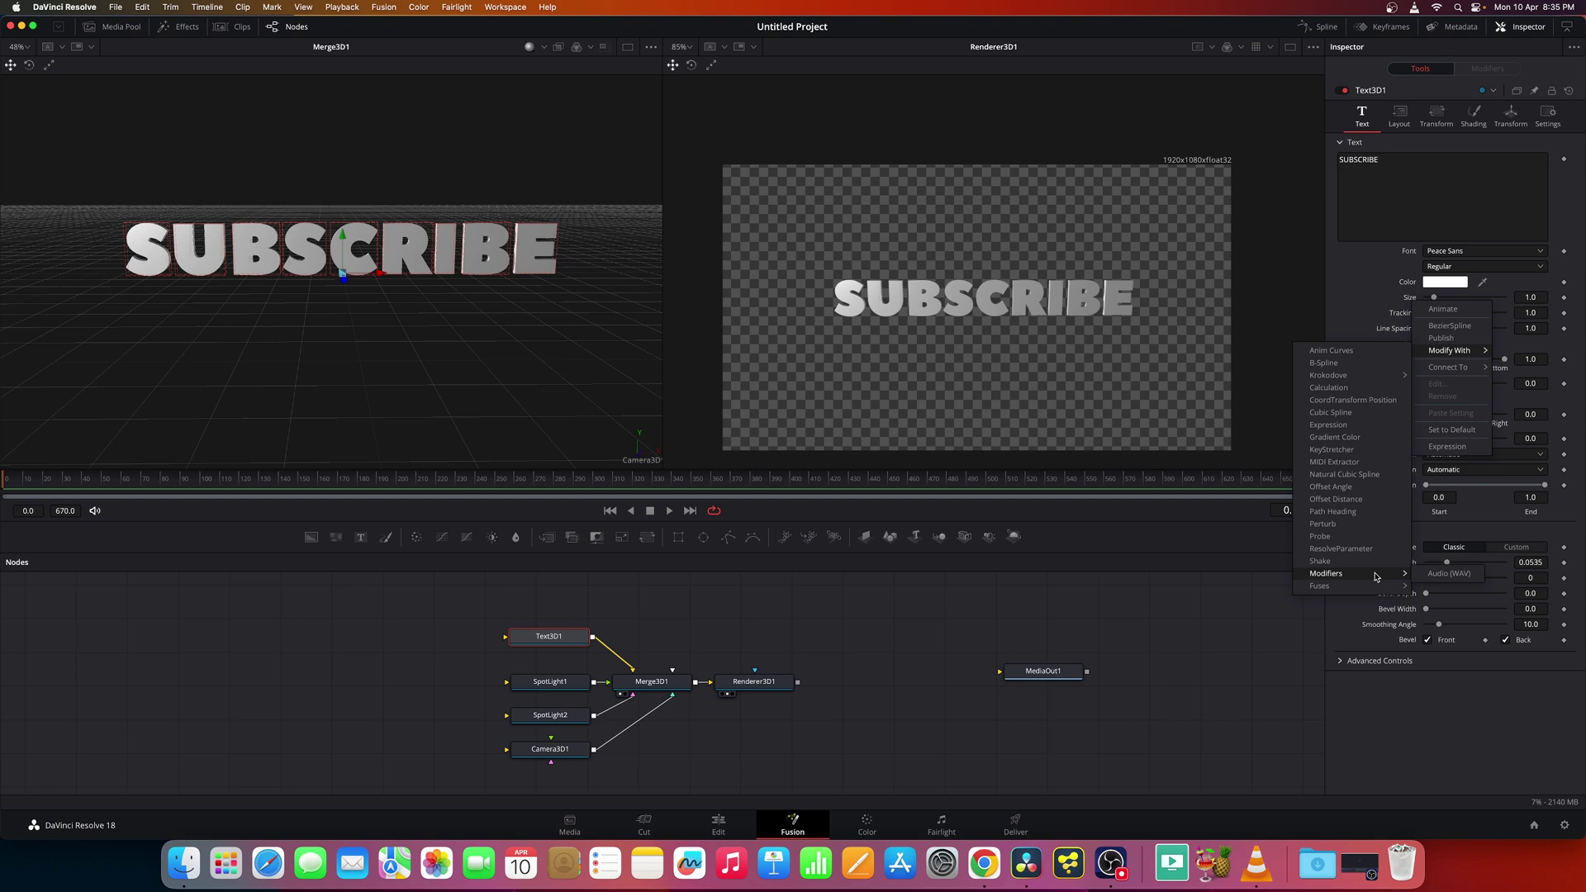
left_click(1444, 573)
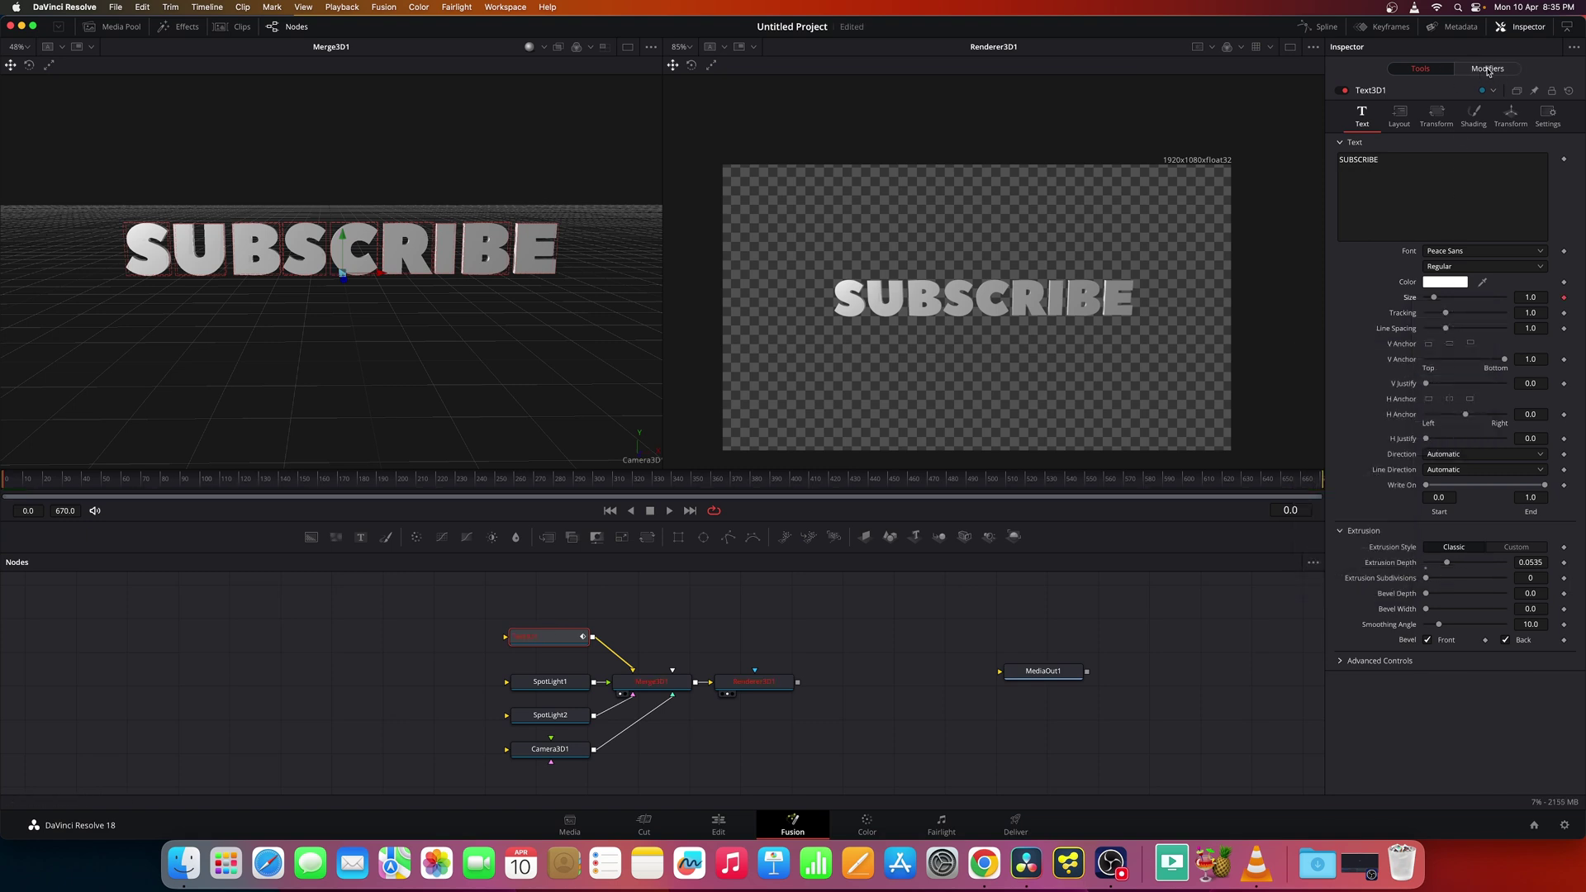
Step: Load 04 - Pudhu Vellai Mazhai.wav from the Desktop as AudioWAV1's Wave File
left_click(1488, 70)
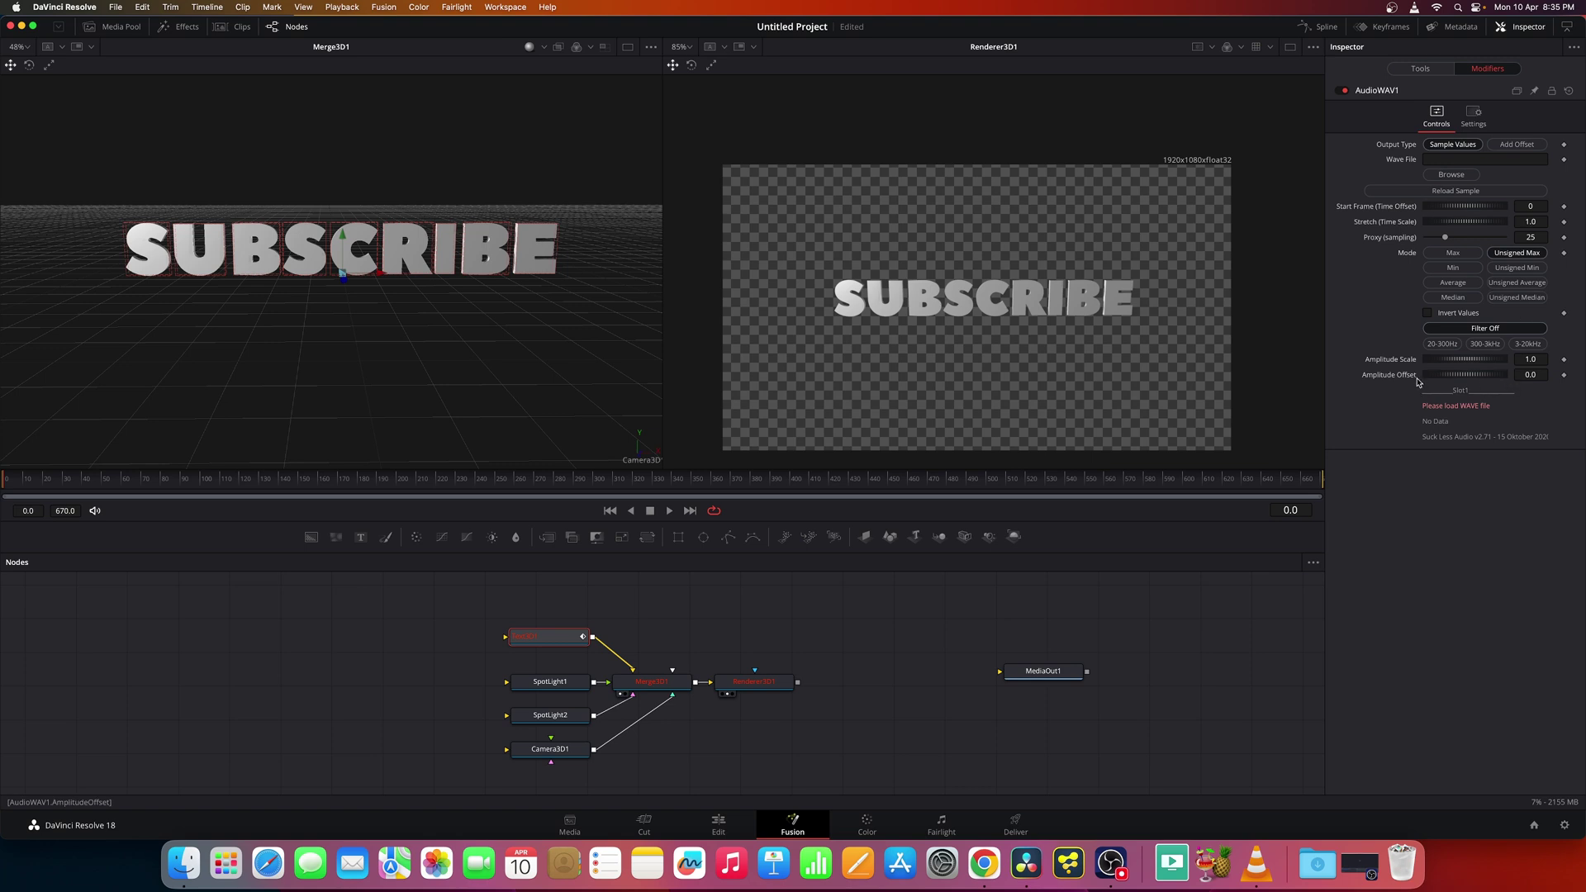
left_click(1454, 175)
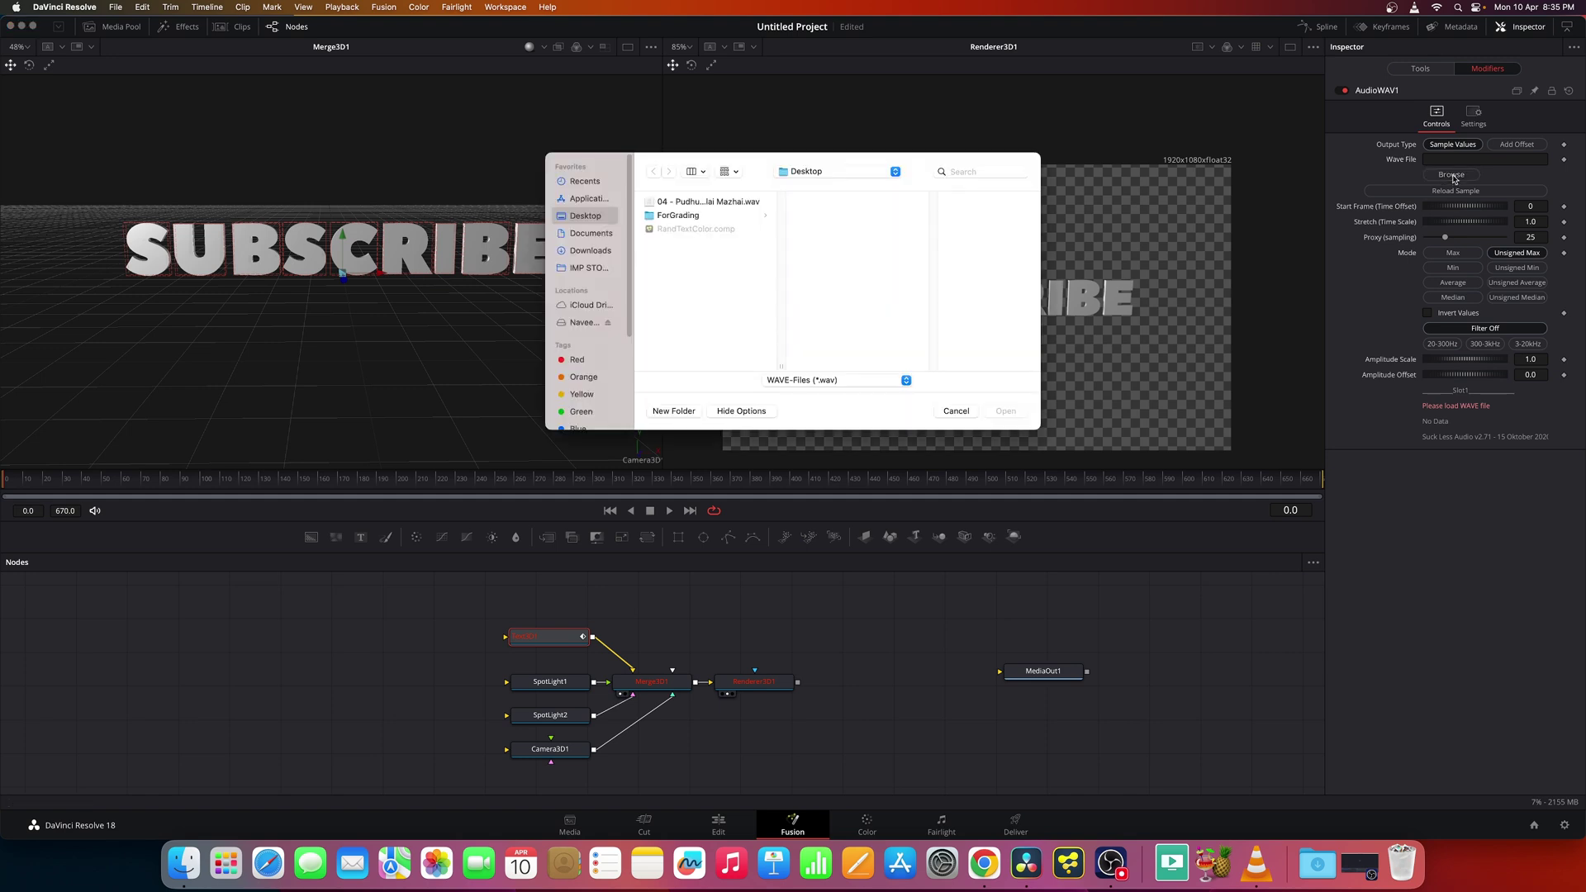
left_click(718, 204)
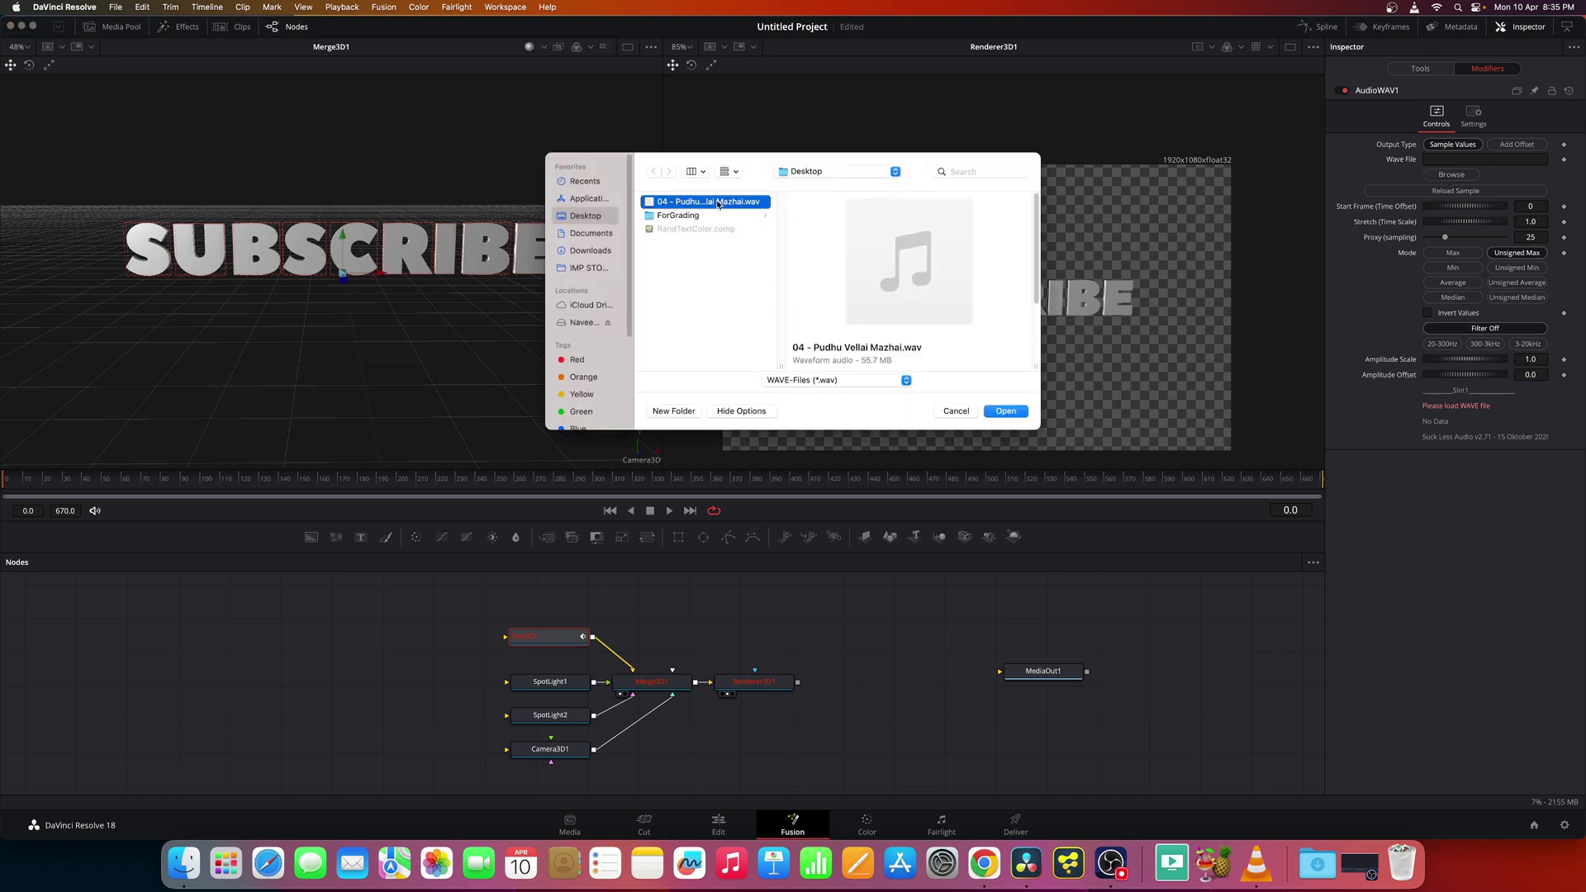
left_click(1003, 411)
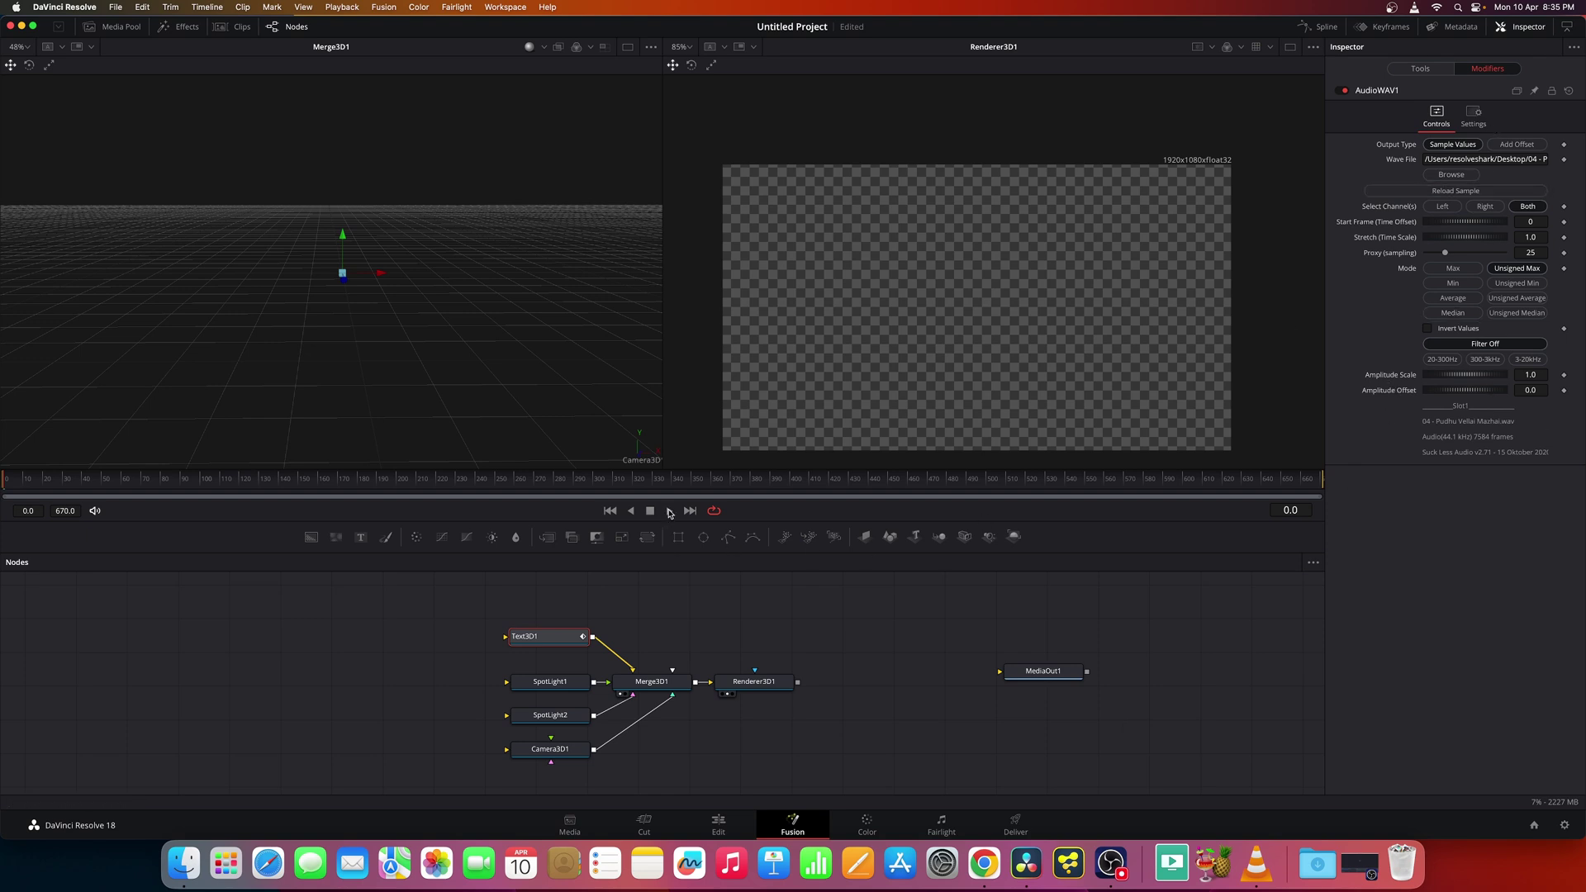
Step: Play the composition and stop around frame 210 with SUBSCRIBE visible
left_click(669, 512)
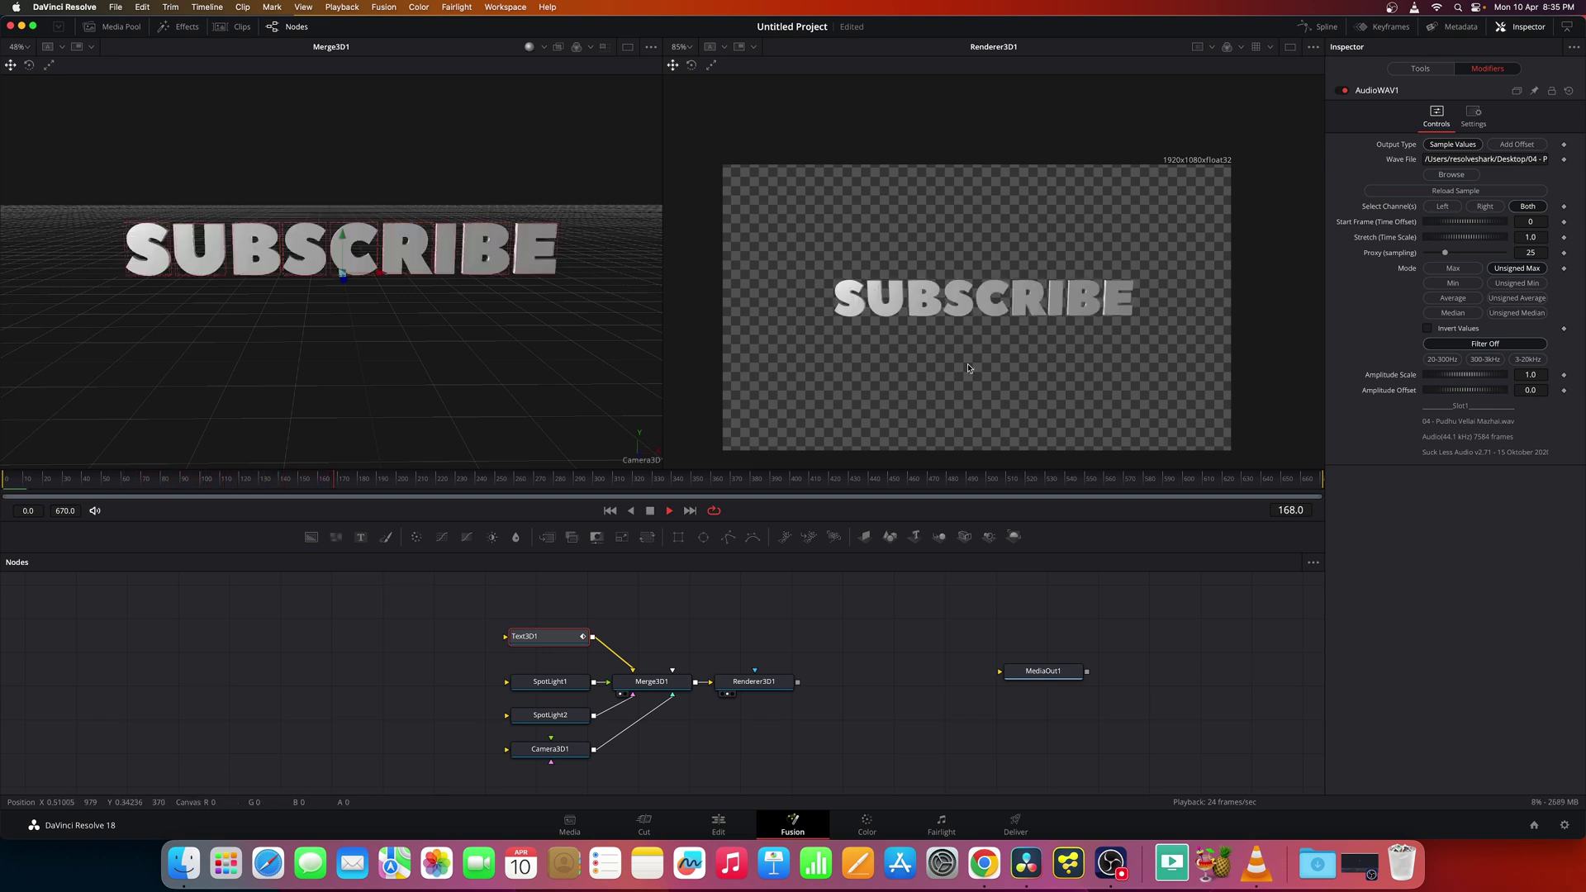
left_click(669, 511)
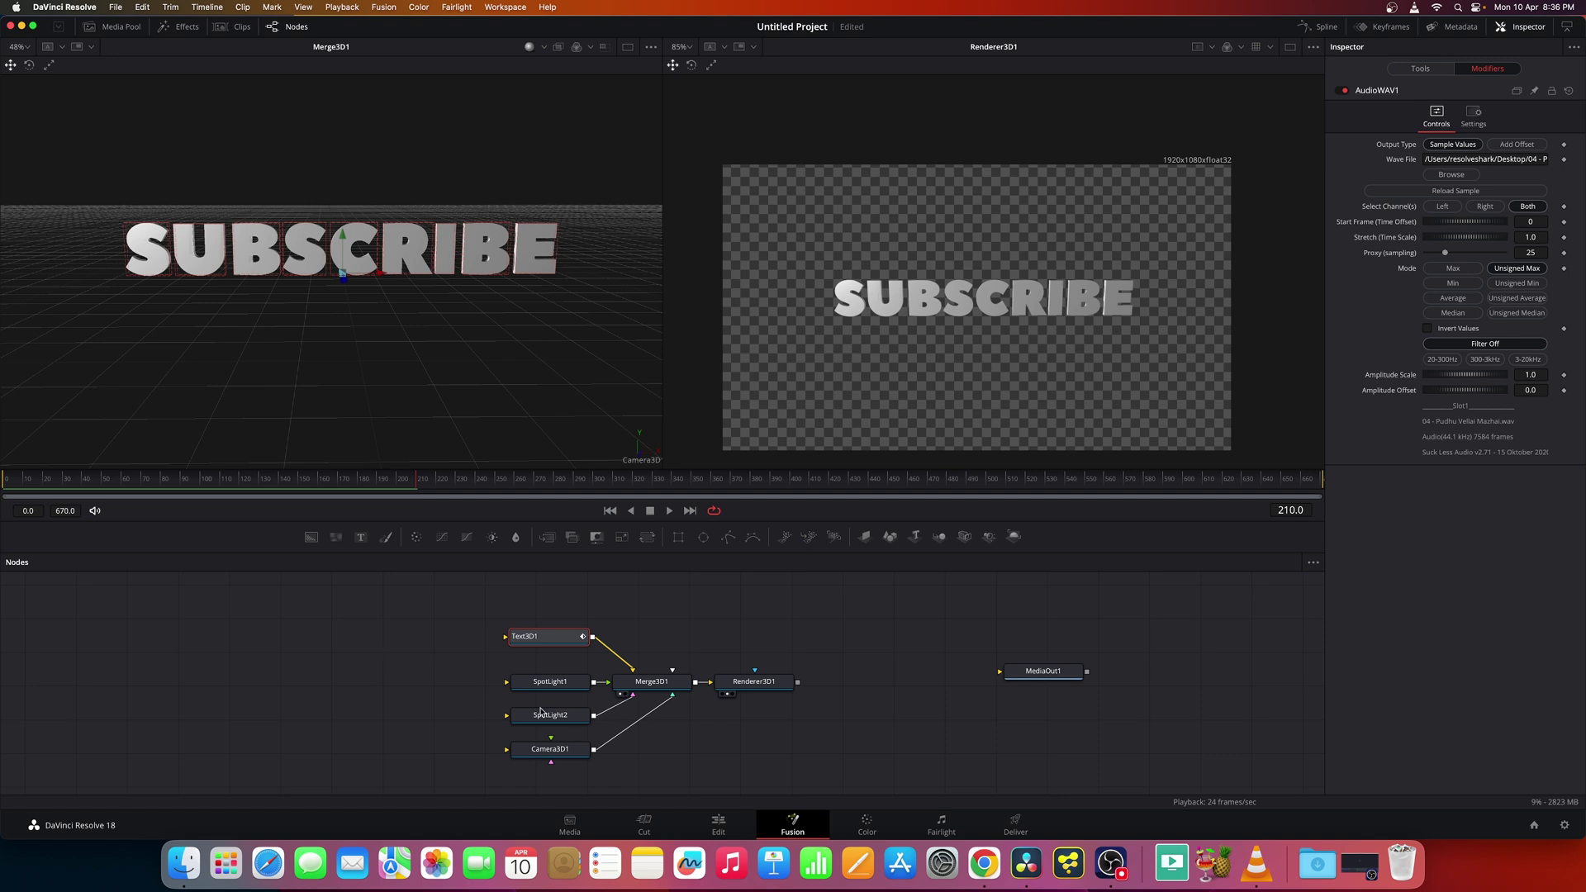
Step: Add a MediaIn node and show its Audio settings in the Inspector
left_click(292, 643)
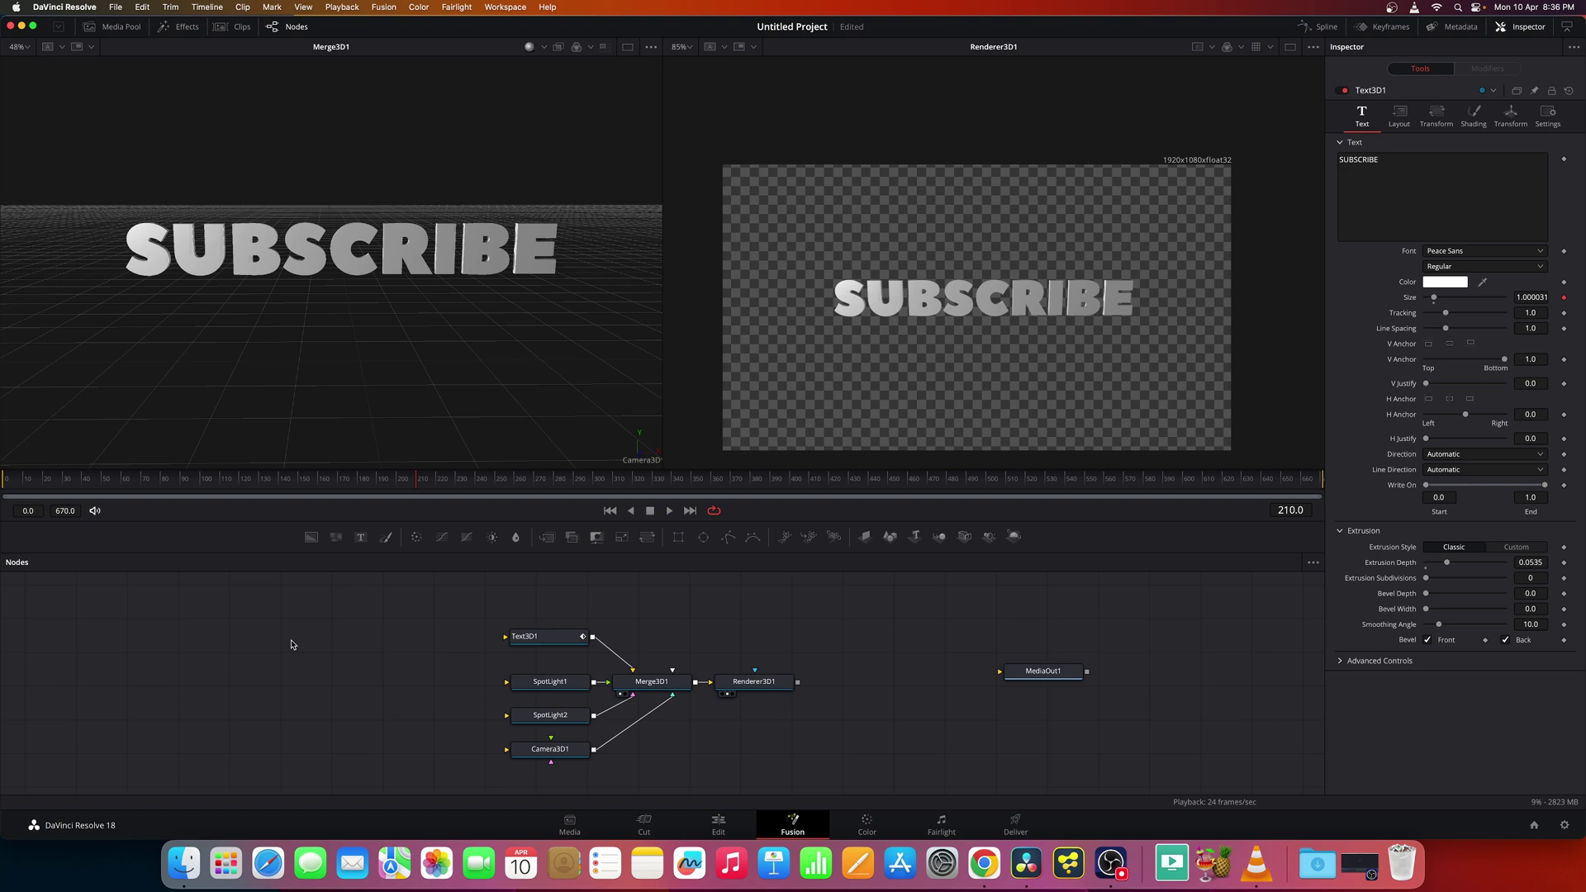
key("shift+space")
type("media")
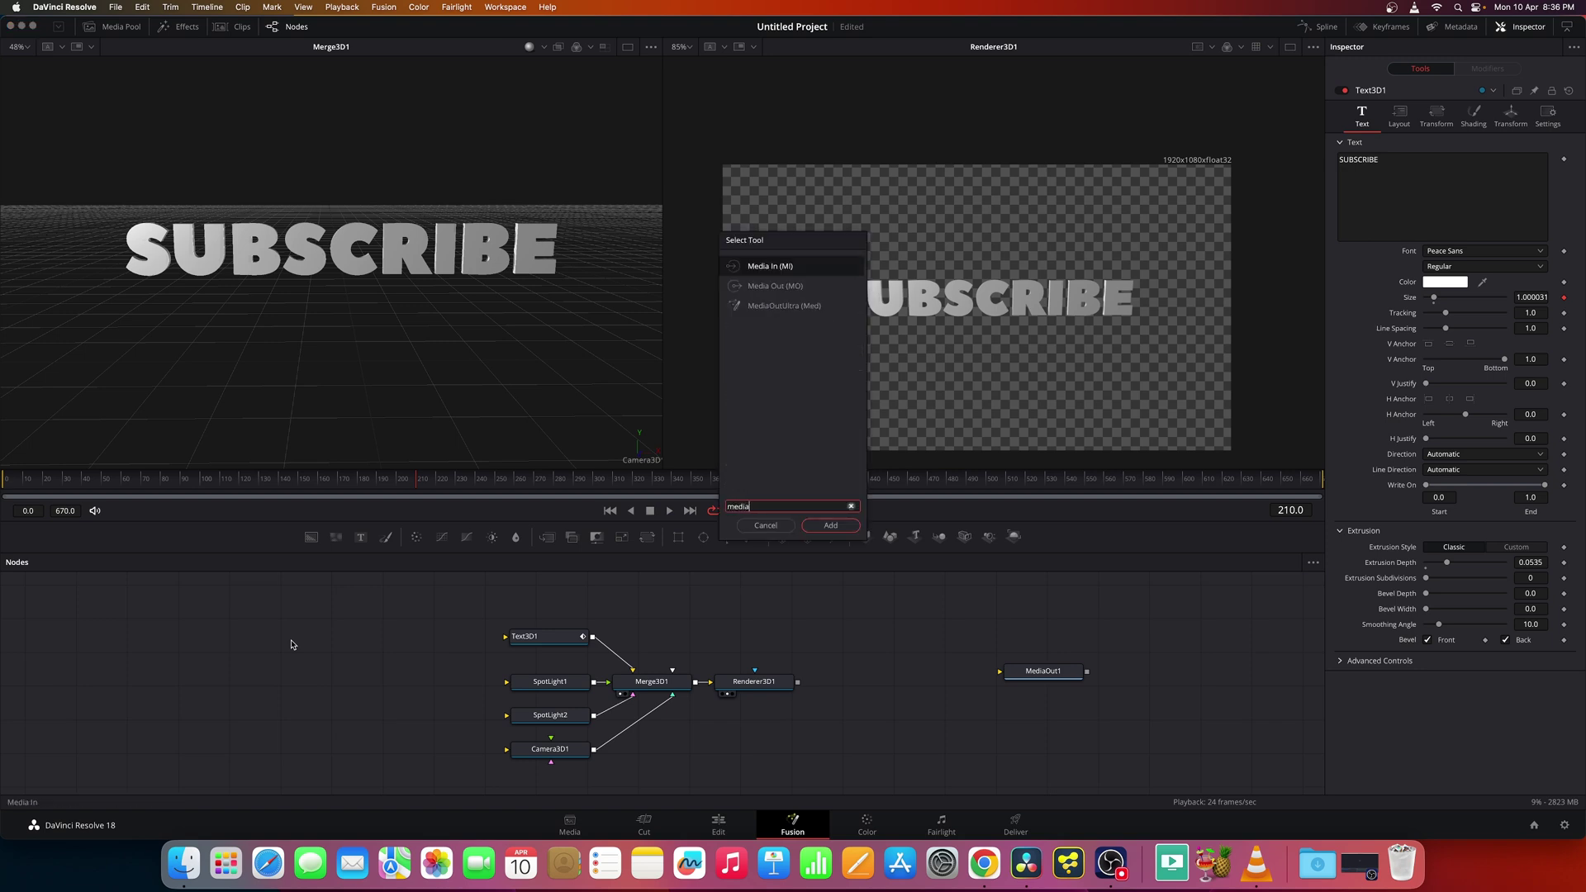
key("Return")
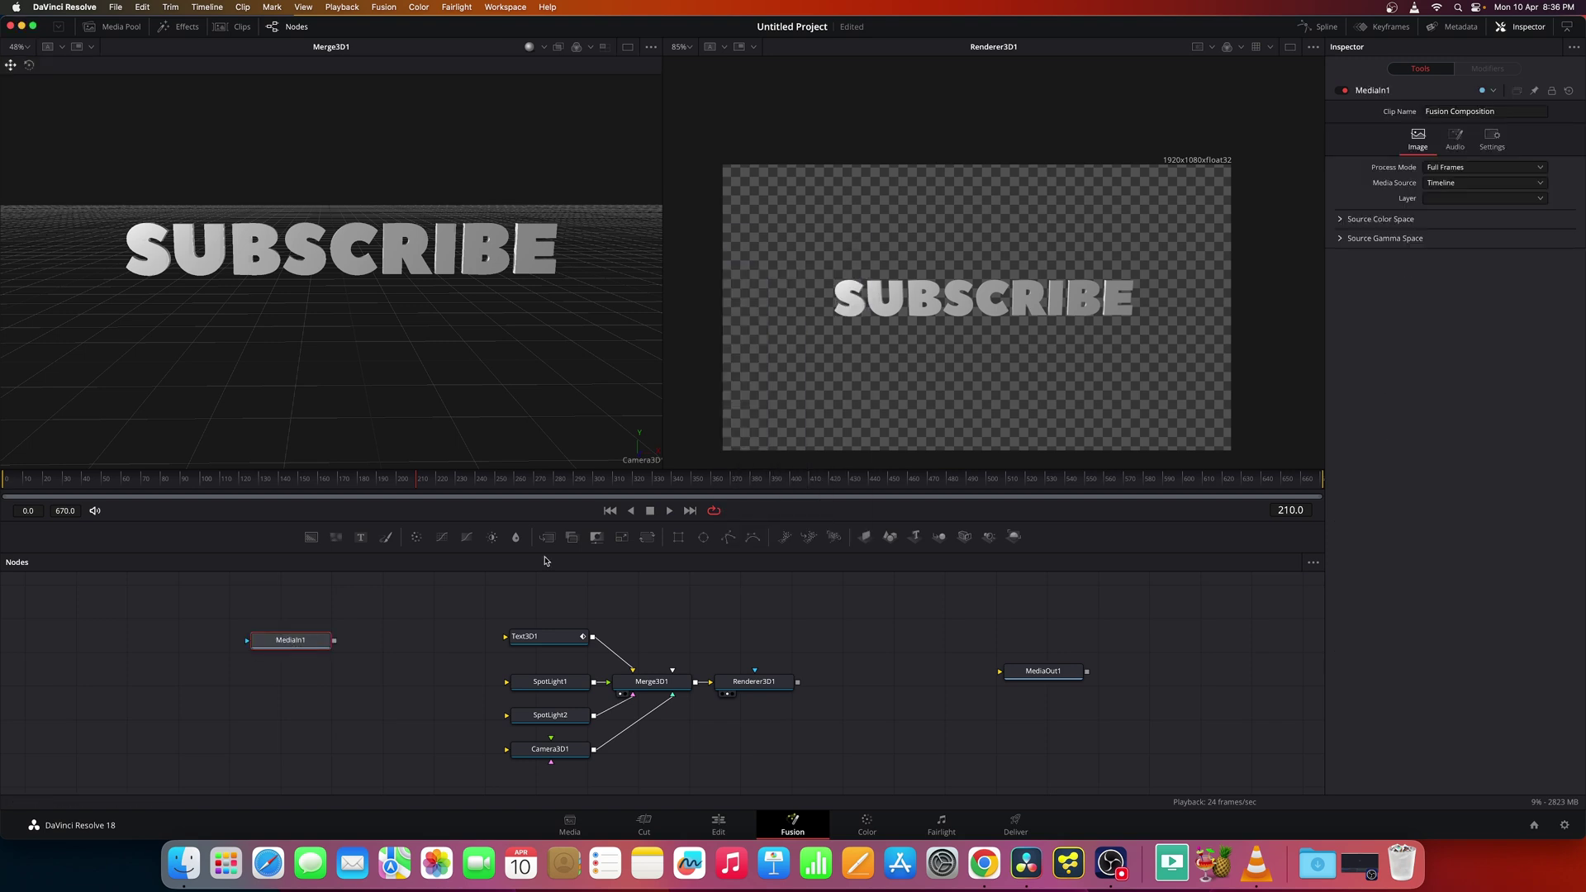
left_click(1454, 141)
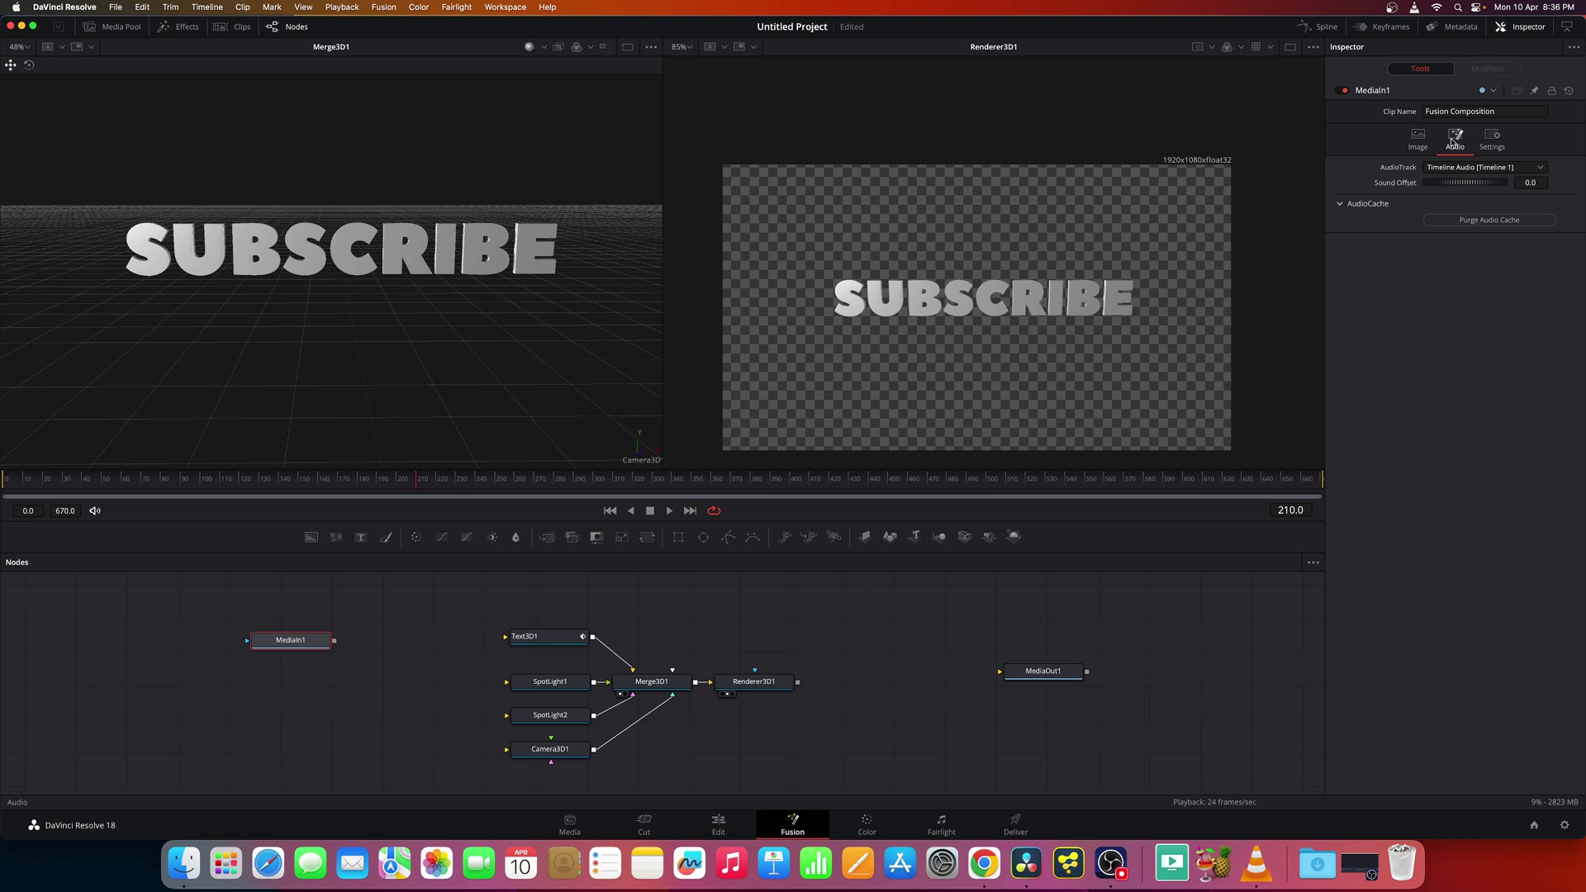
Step: Replay the animation from the first frame, then stop
left_click(609, 511)
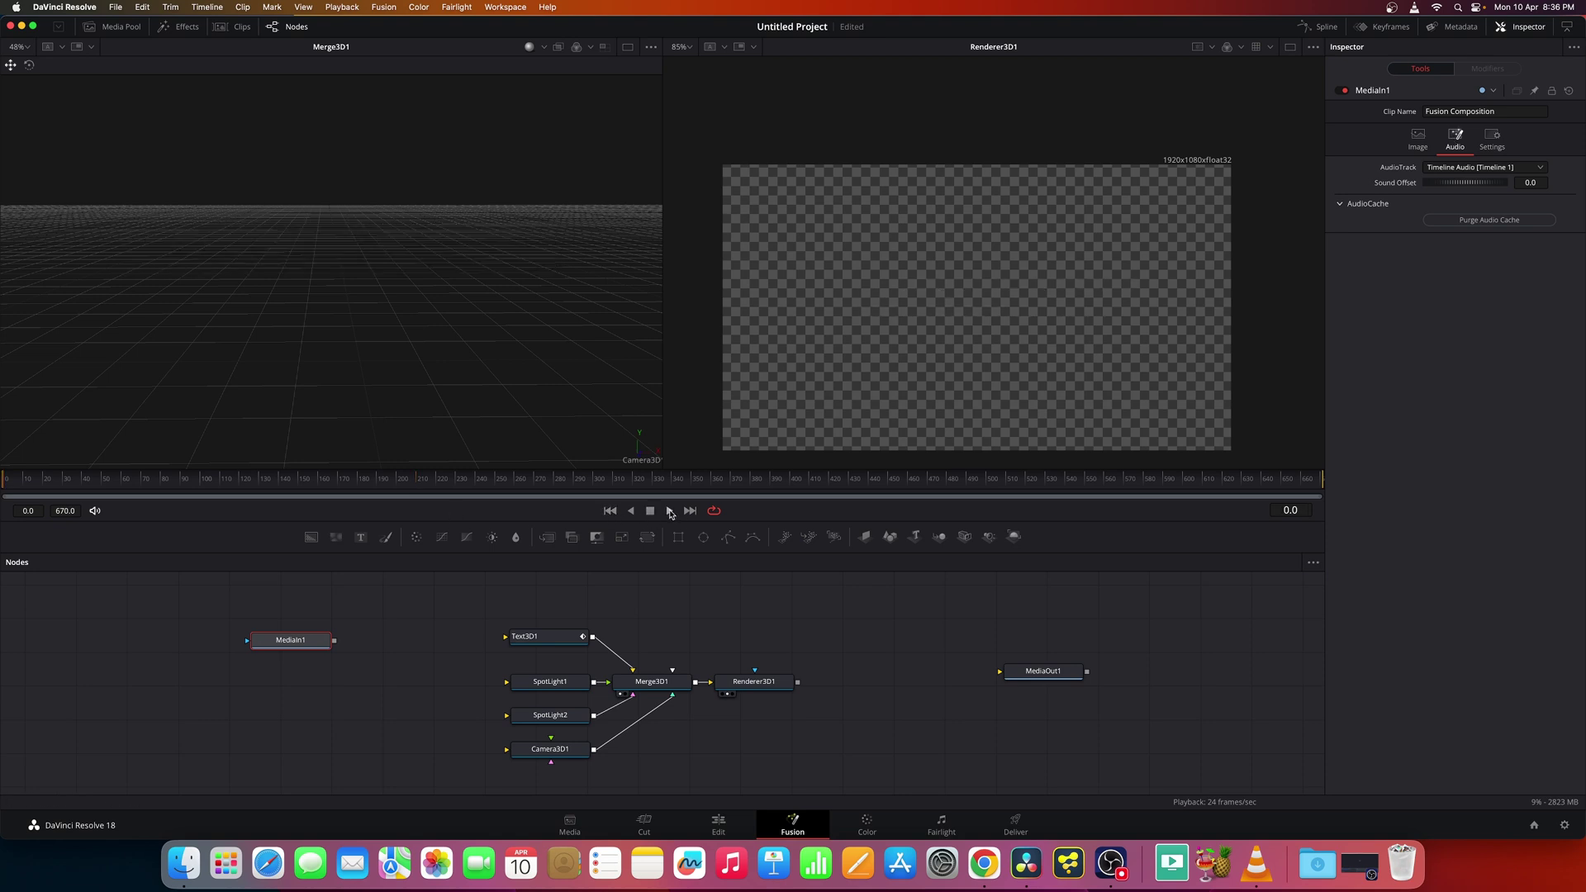
left_click(670, 511)
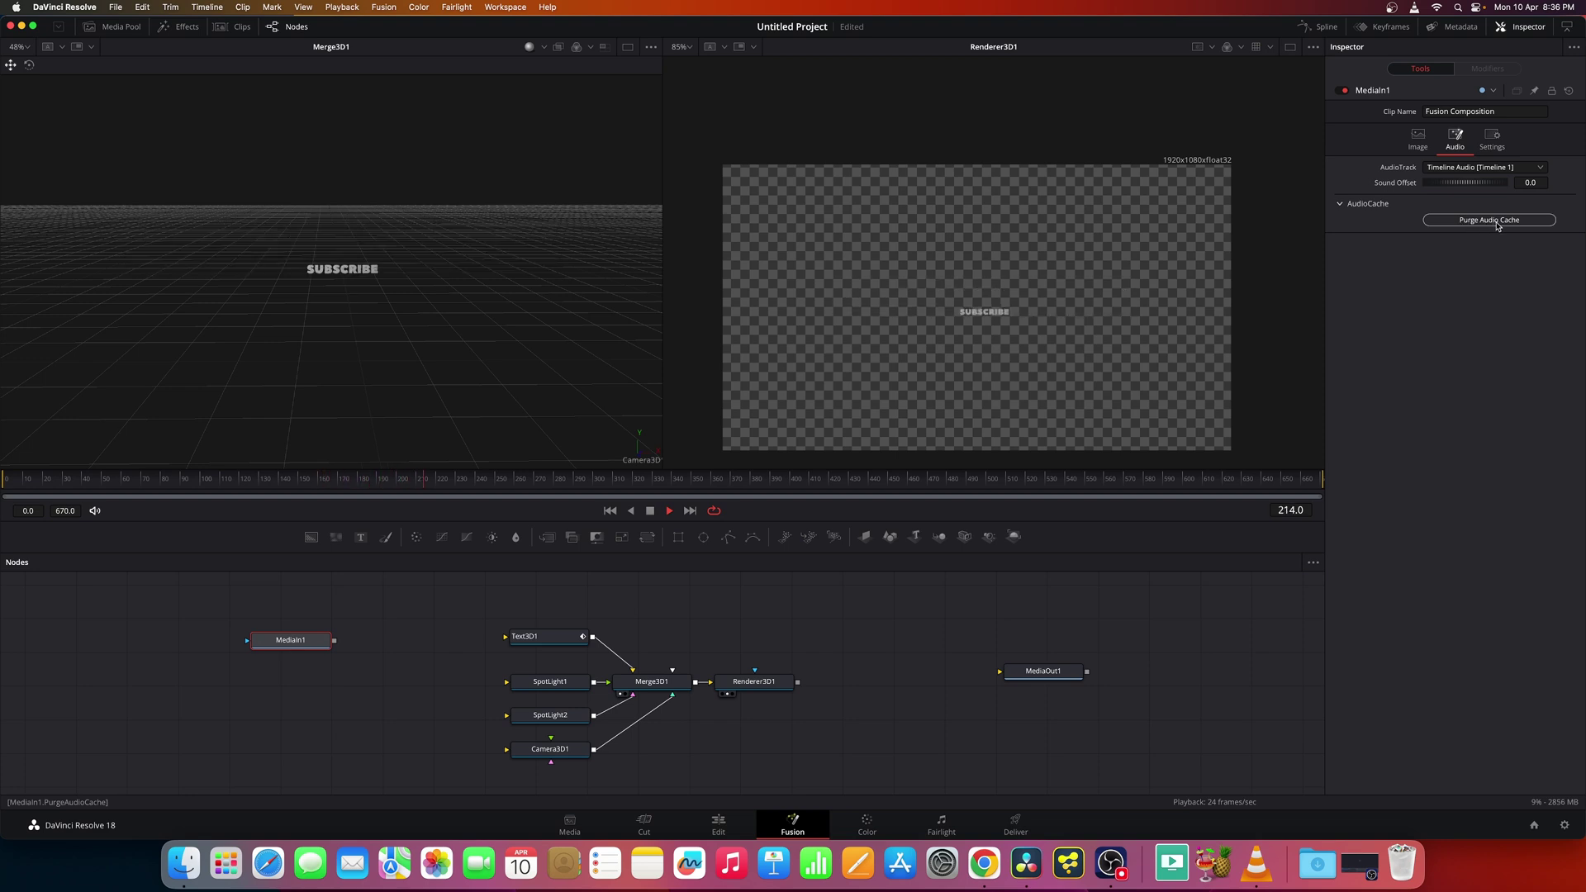
left_click(648, 511)
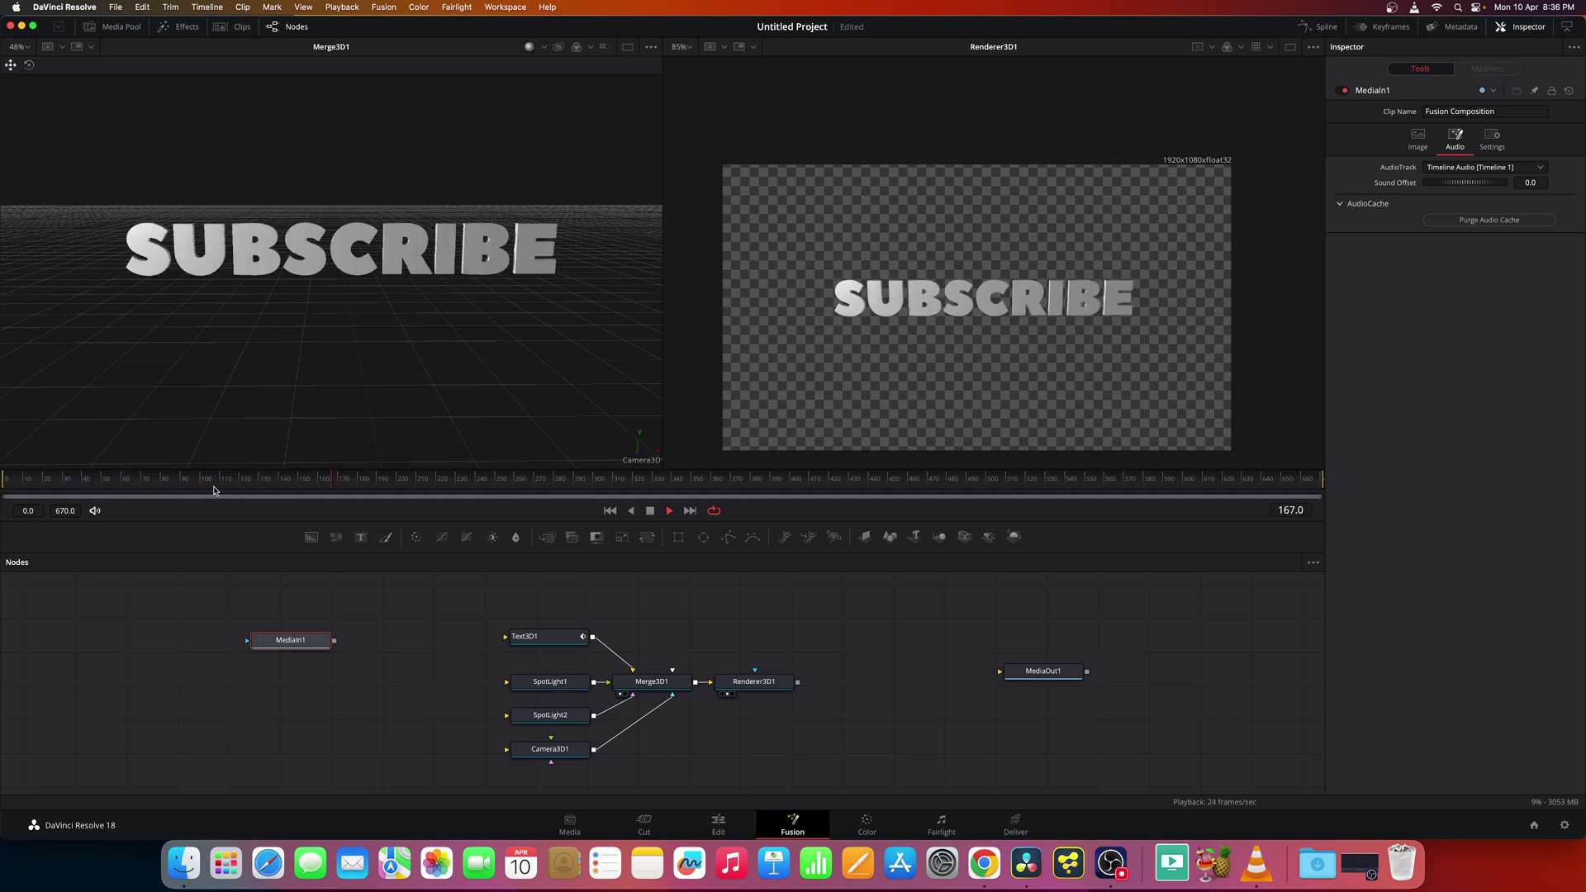
Step: Set MediaIn1's Media Source to Media Pool in the Image tab
left_click(650, 512)
left_click(1421, 142)
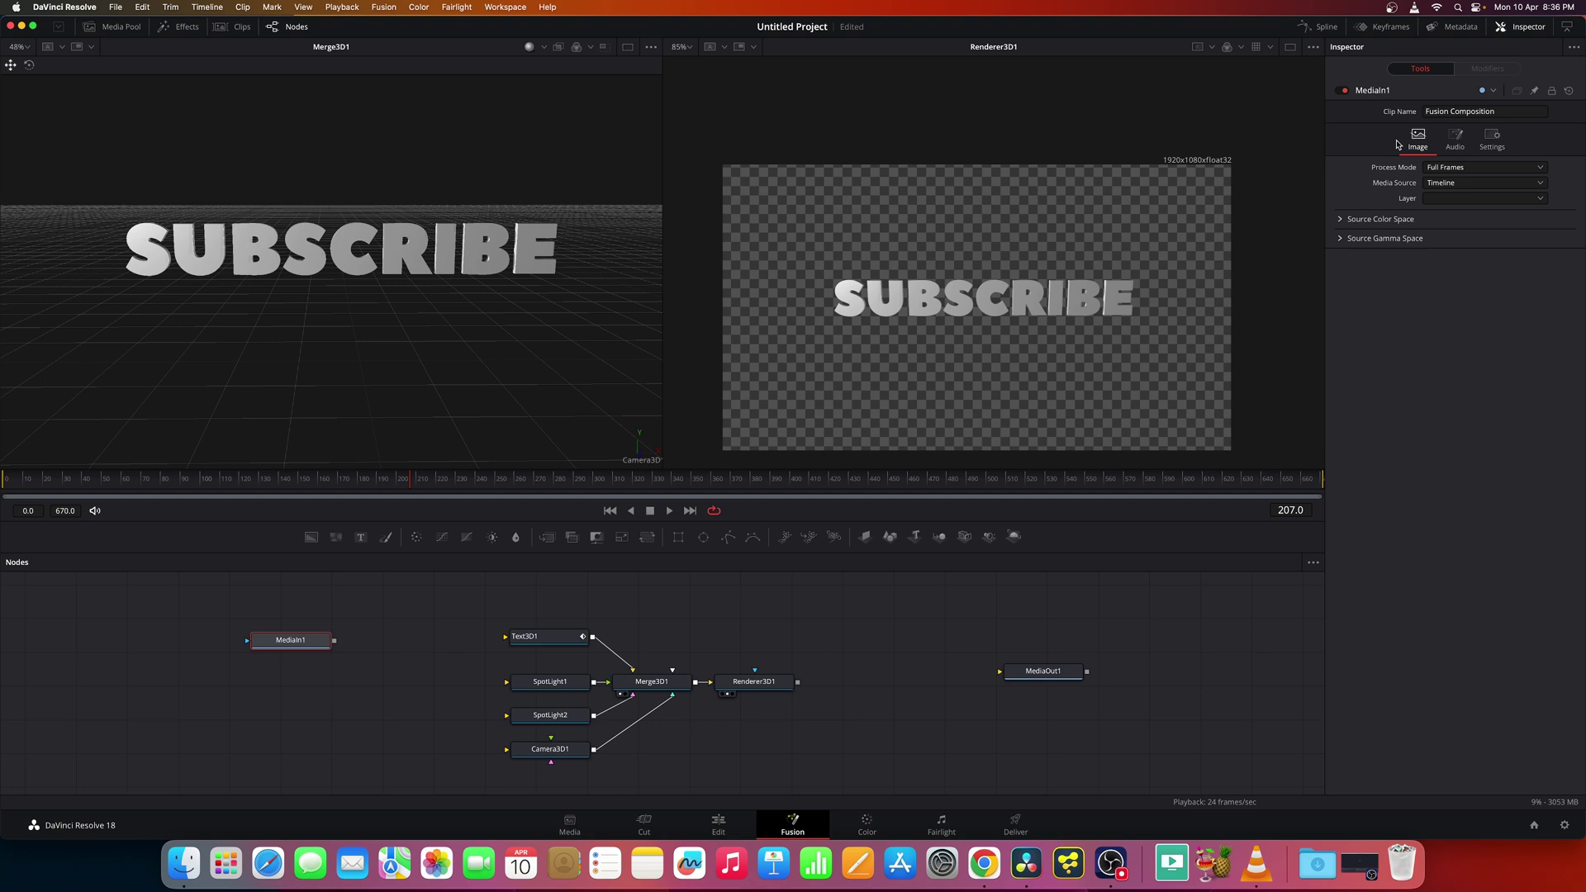
left_click(1475, 183)
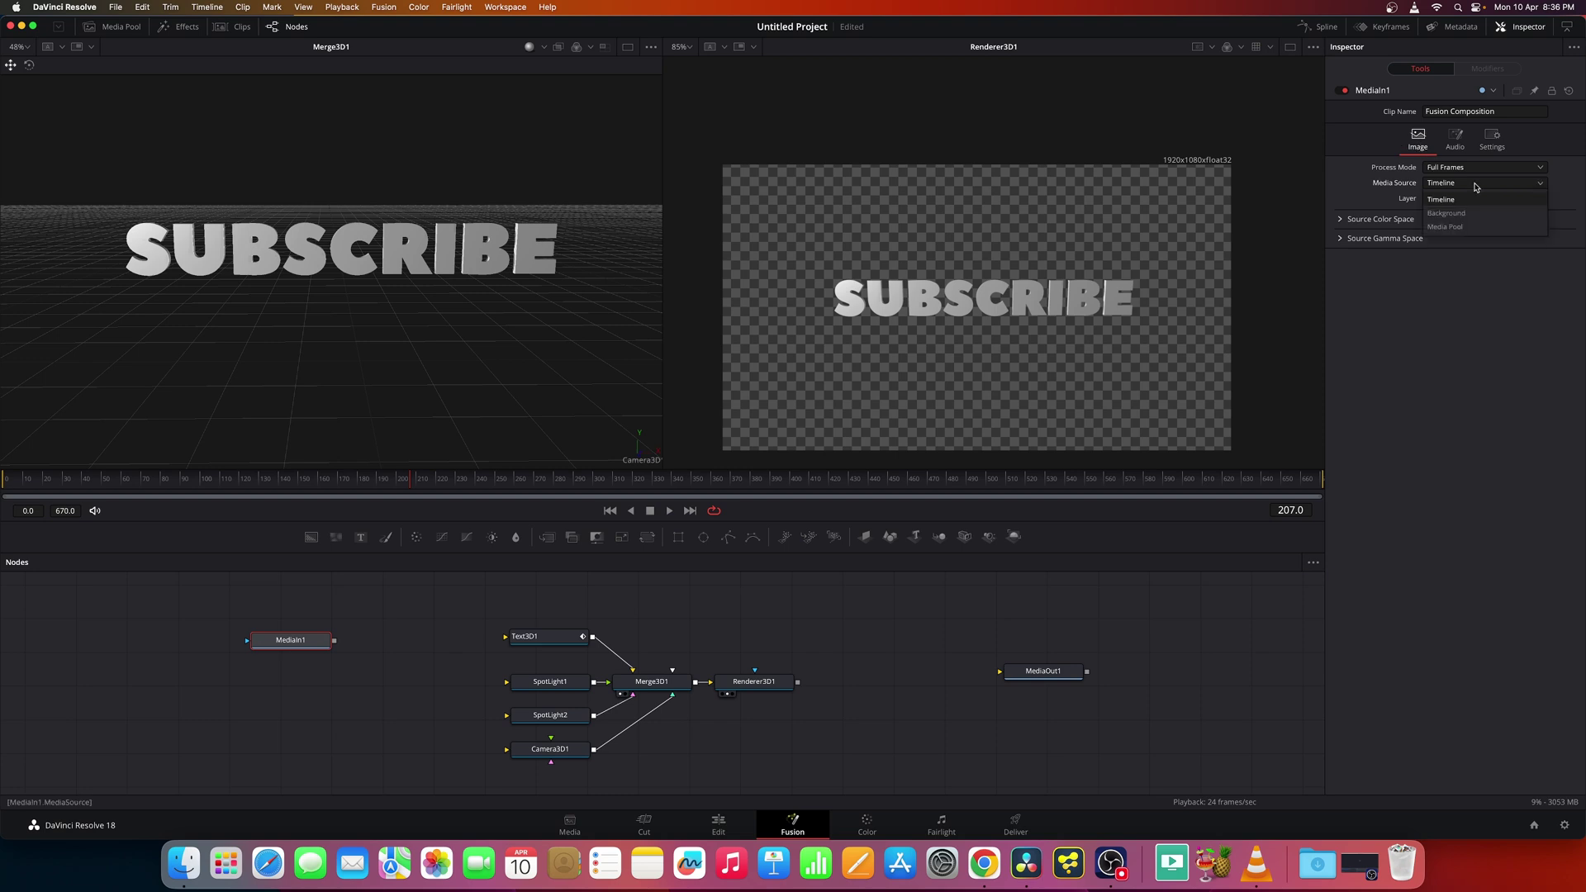
left_click(1443, 228)
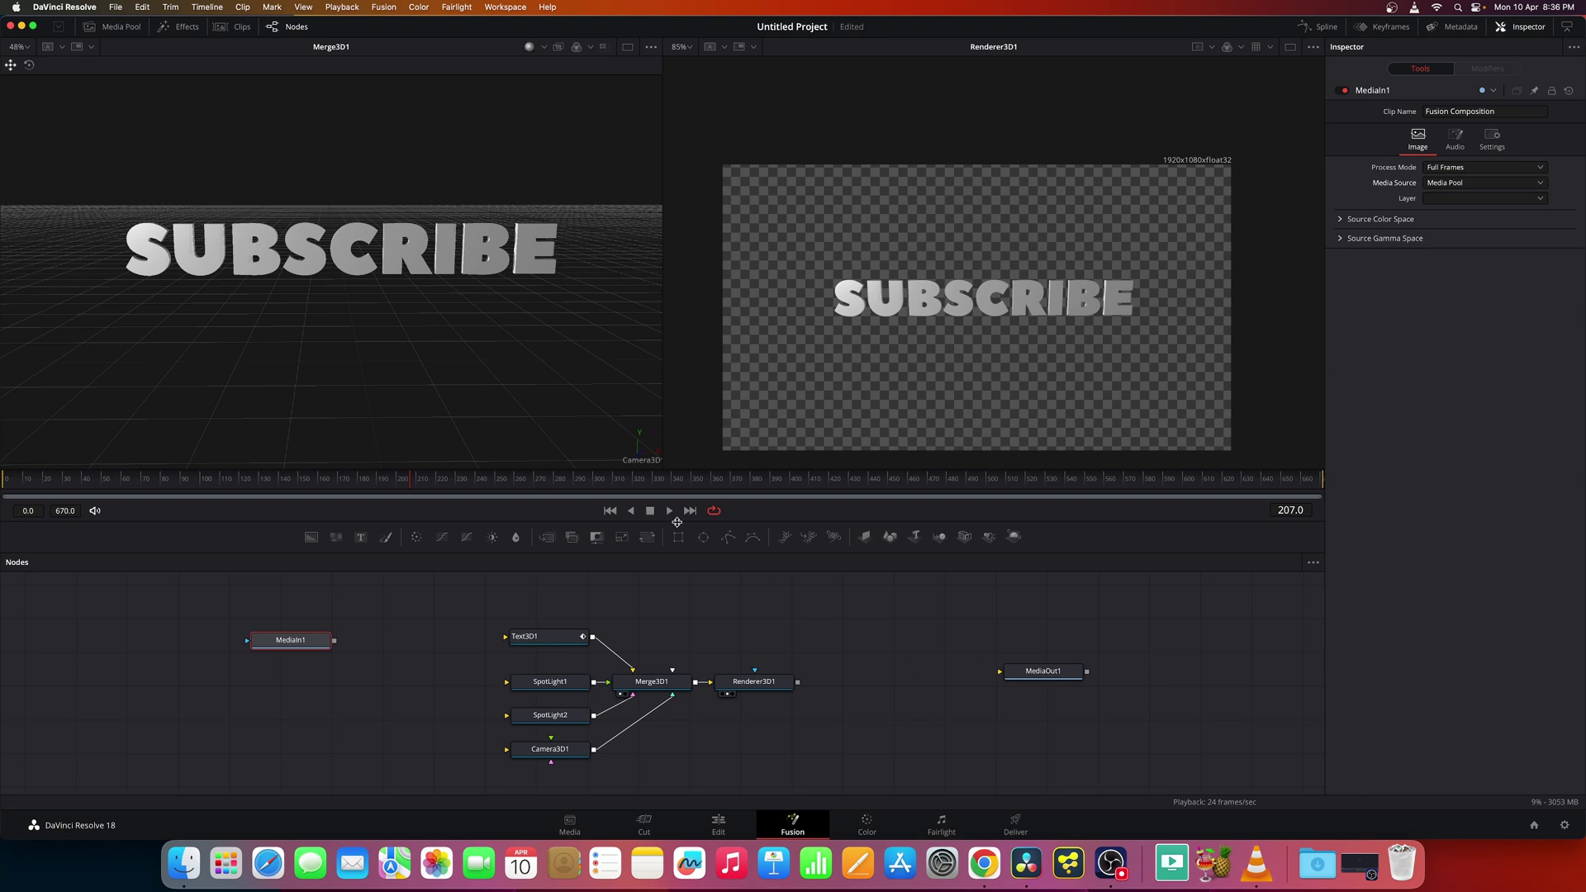
Step: Preview the composition while viewing MediaIn1's audio settings, then stop
left_click(671, 513)
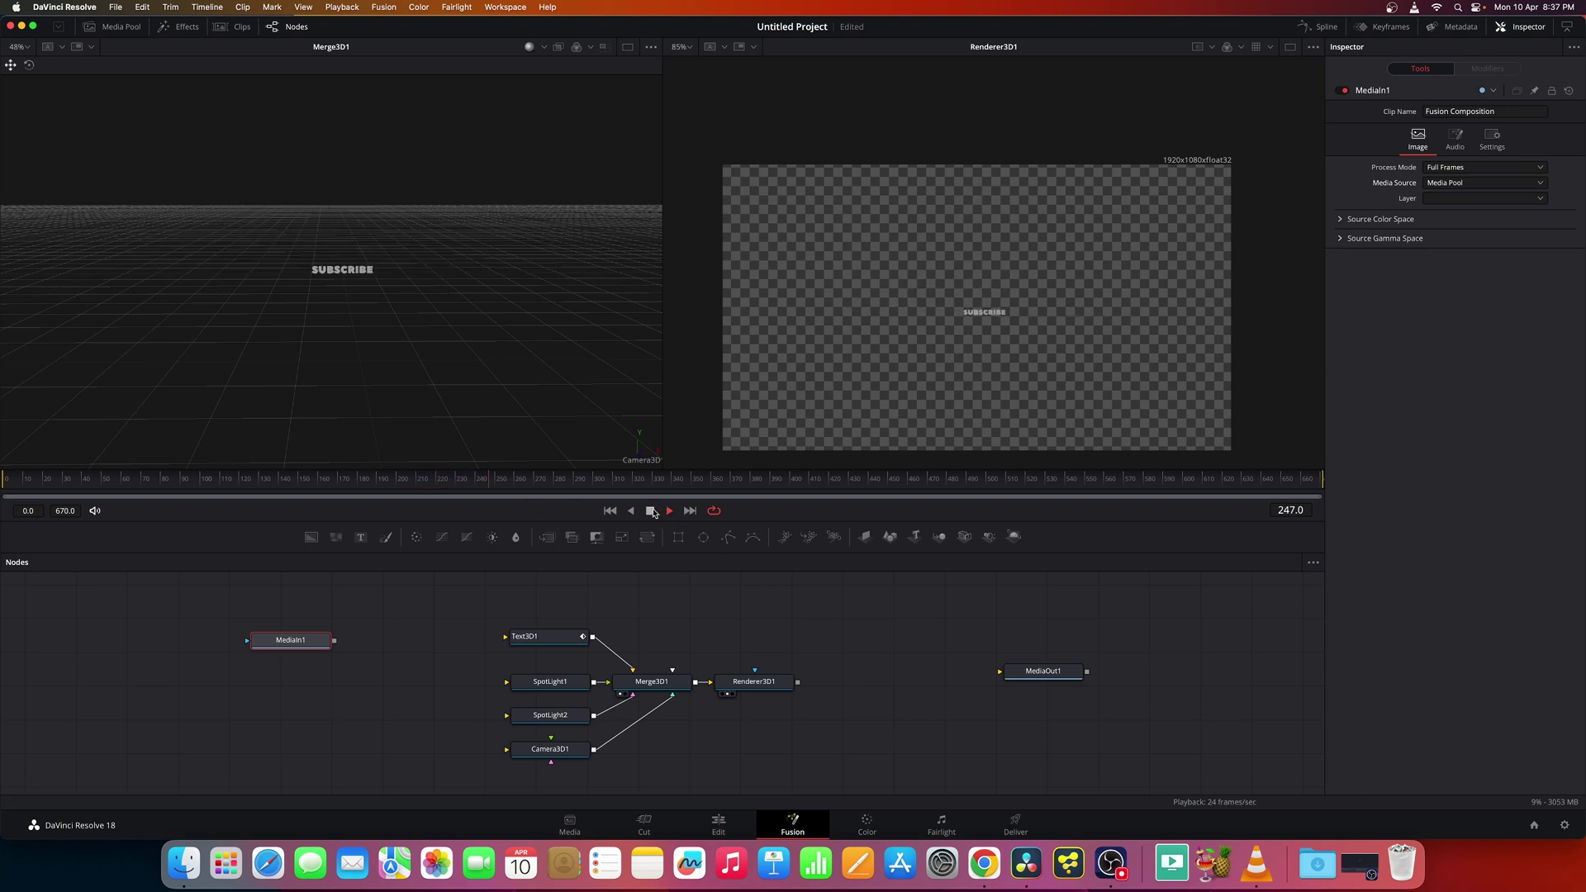
left_click(1455, 139)
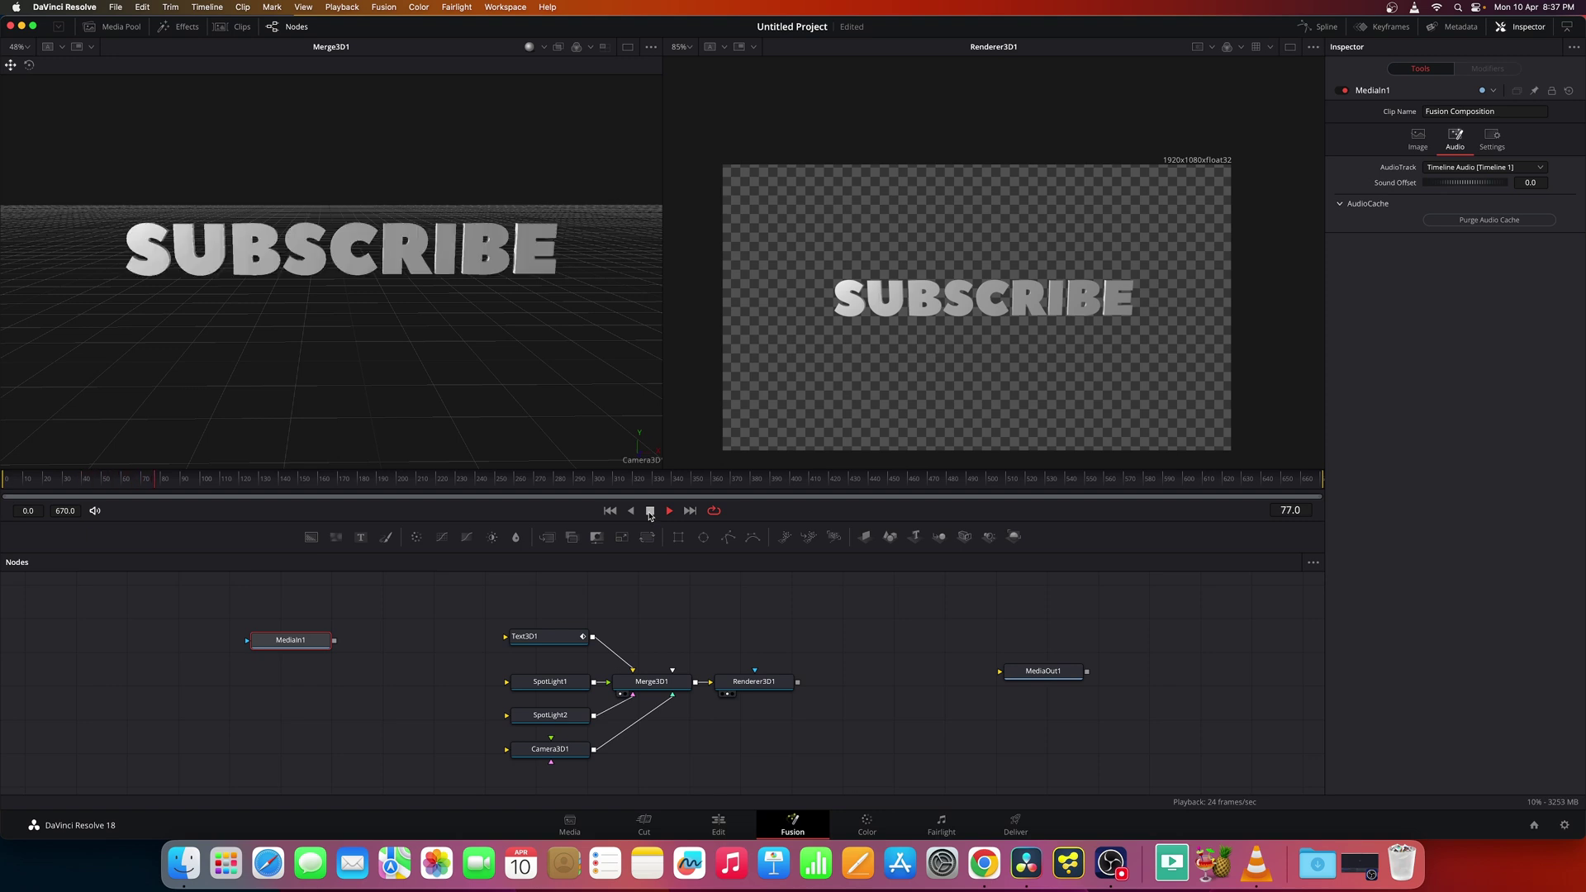
left_click(651, 513)
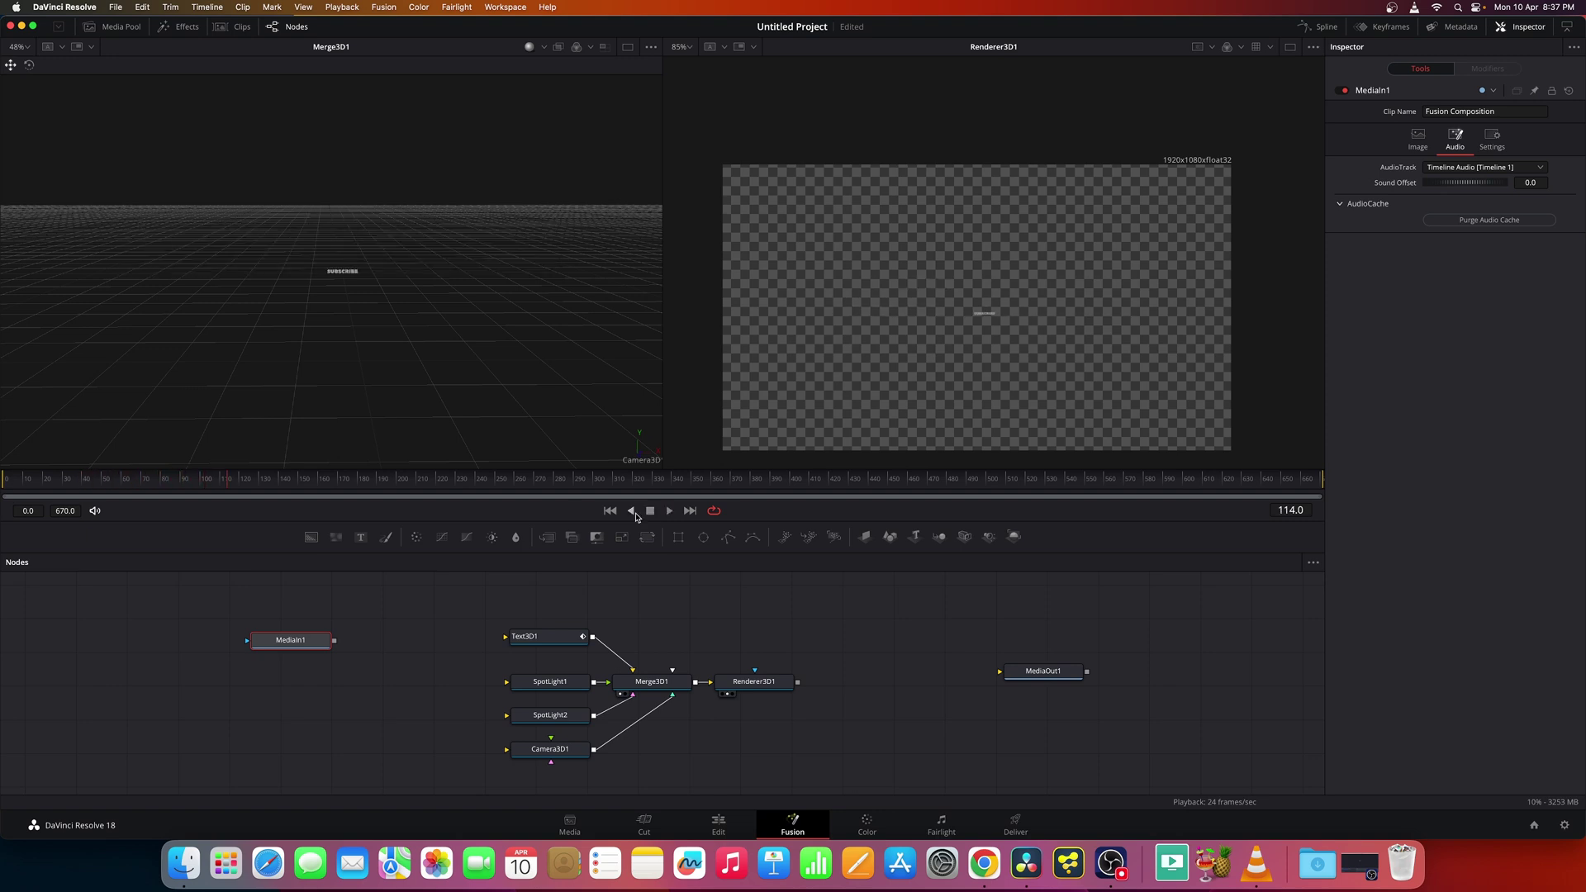
Step: Set Text3D1's AudioWAV1 modifier Mode to Unsigned Average
left_click(632, 511)
key("space")
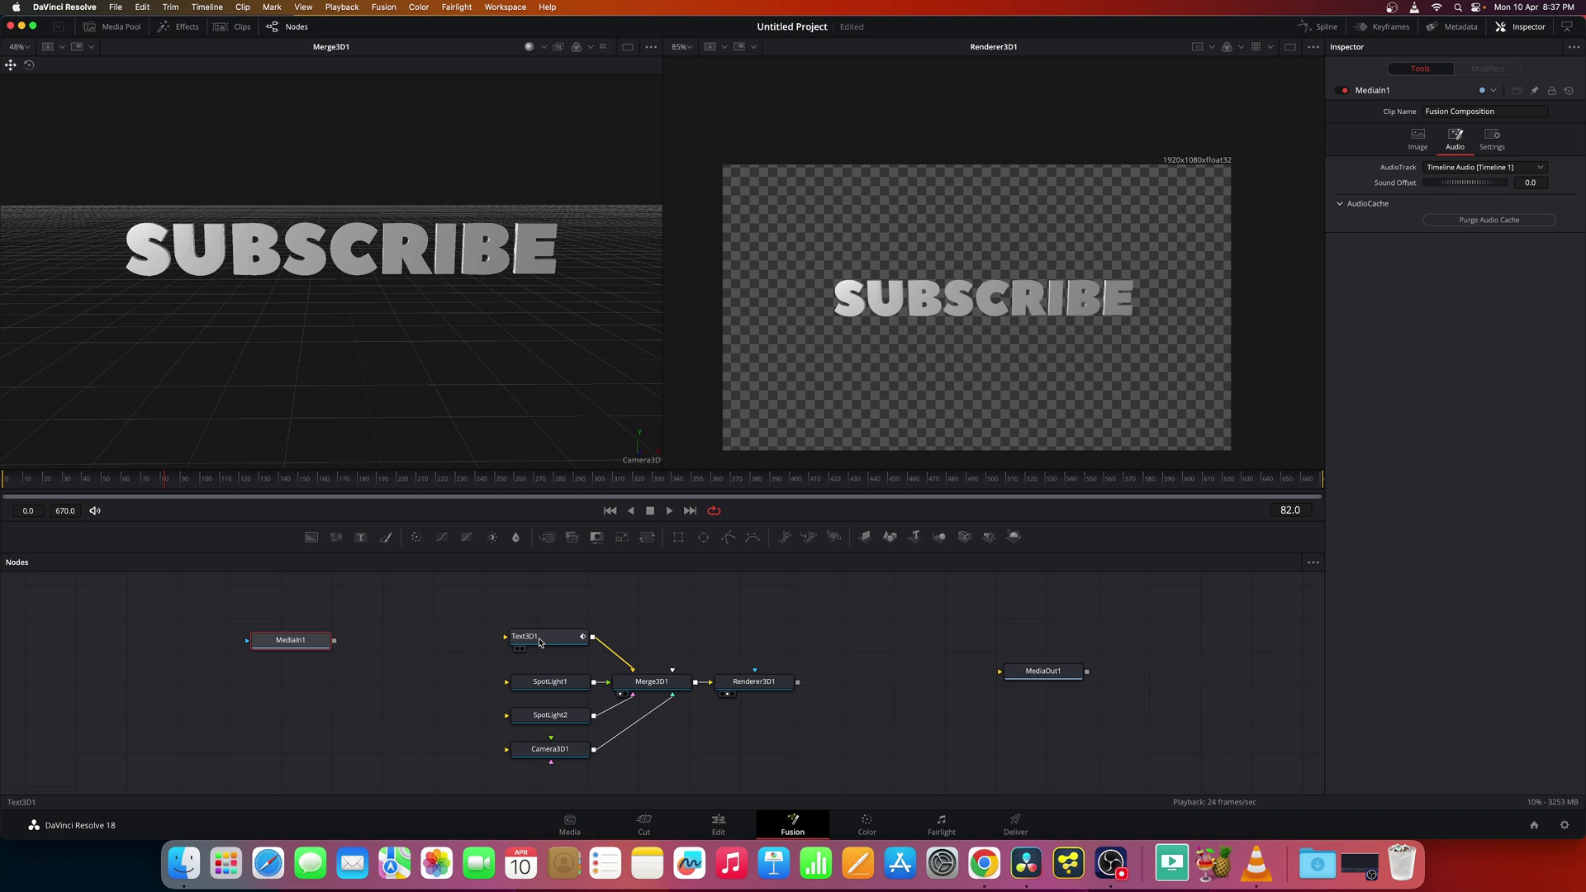
left_click(540, 643)
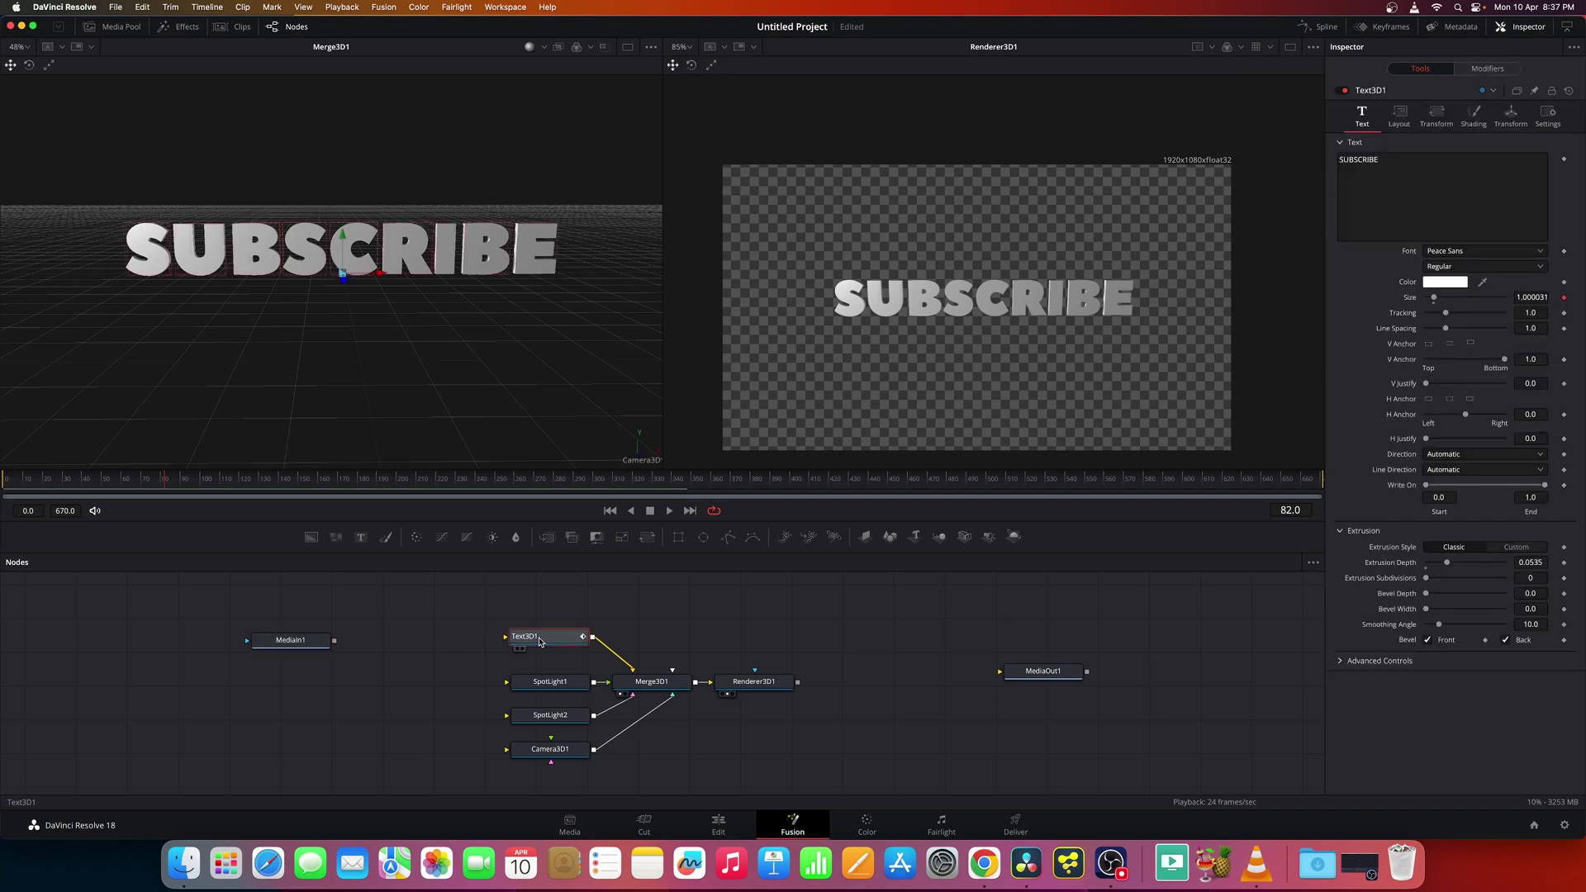
left_click(1488, 69)
left_click(1386, 92)
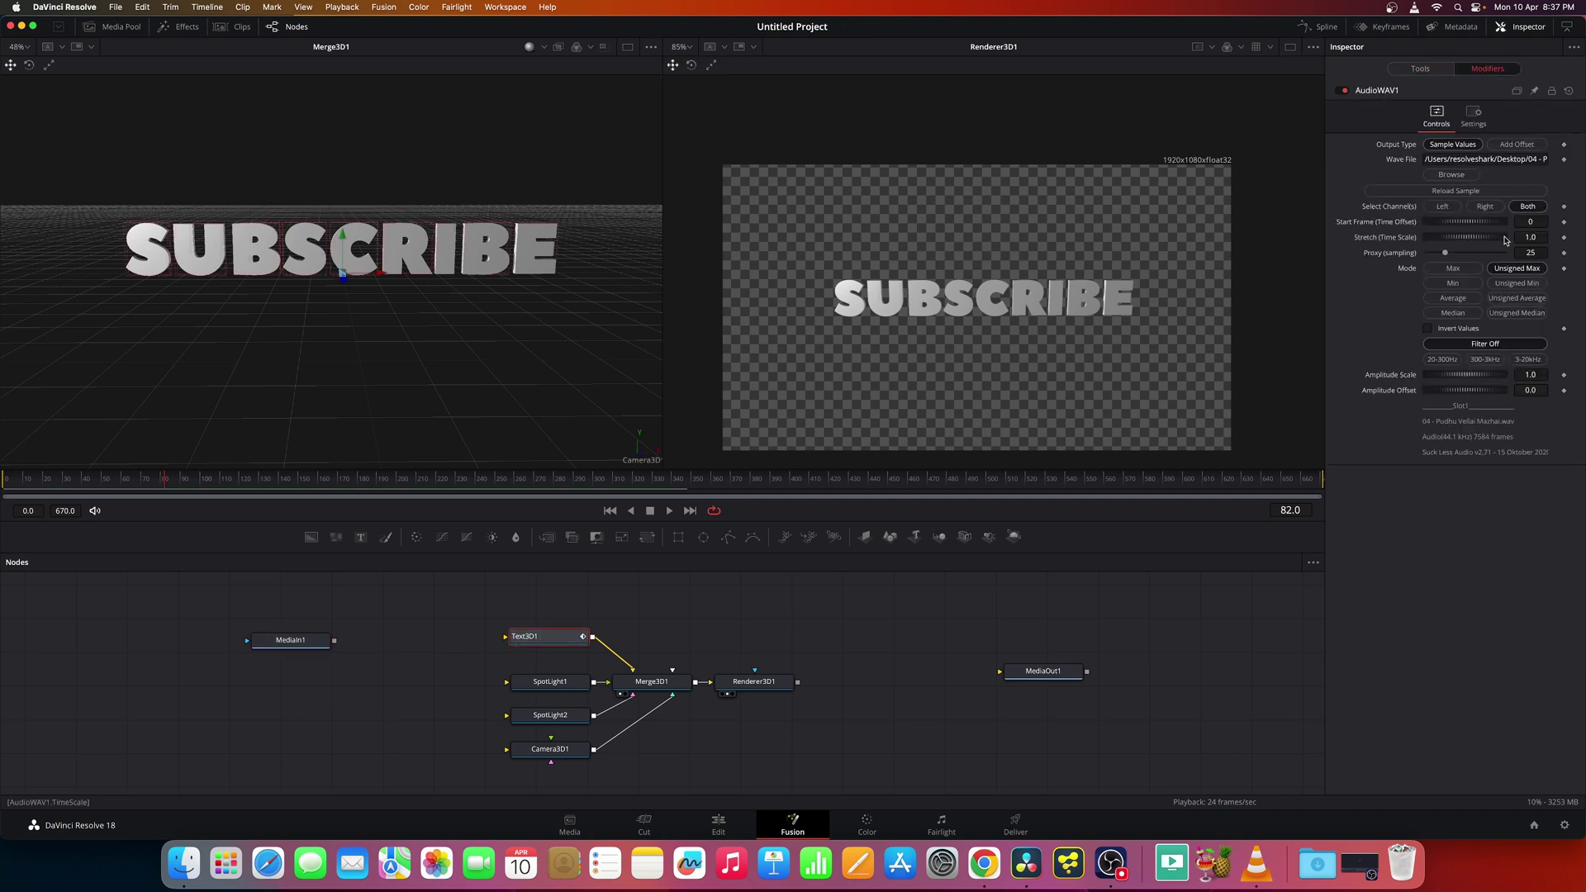
left_click(1516, 299)
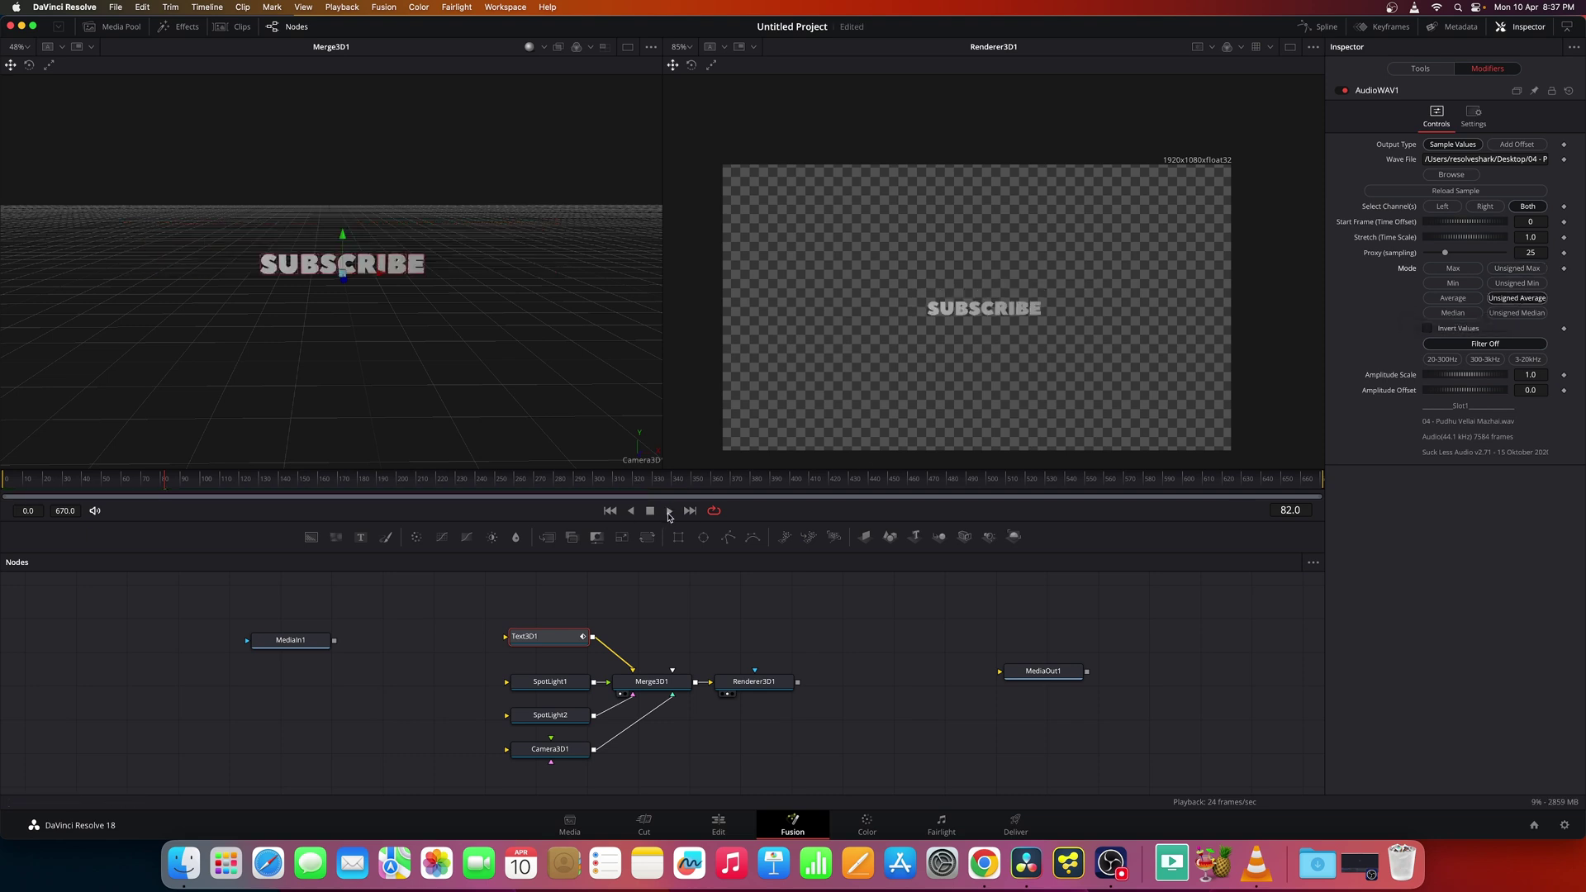
Step: While playing, try Amplitude Scale 1.9, then reset it to 1.0 and Offset to 0.0
left_click(669, 512)
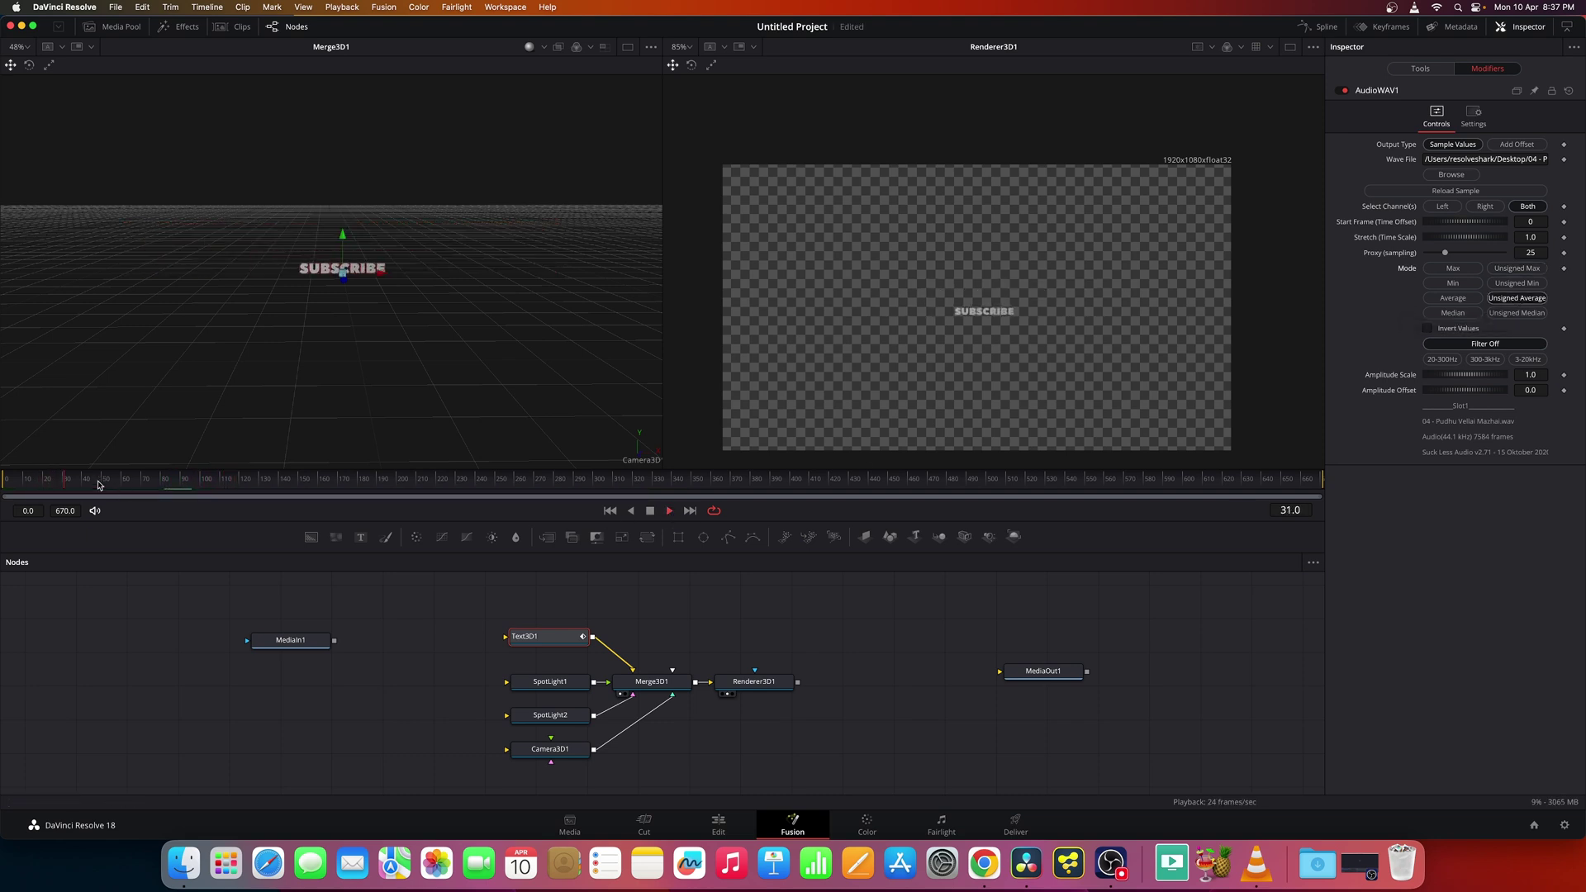
scroll(1046, 320, "up", 2)
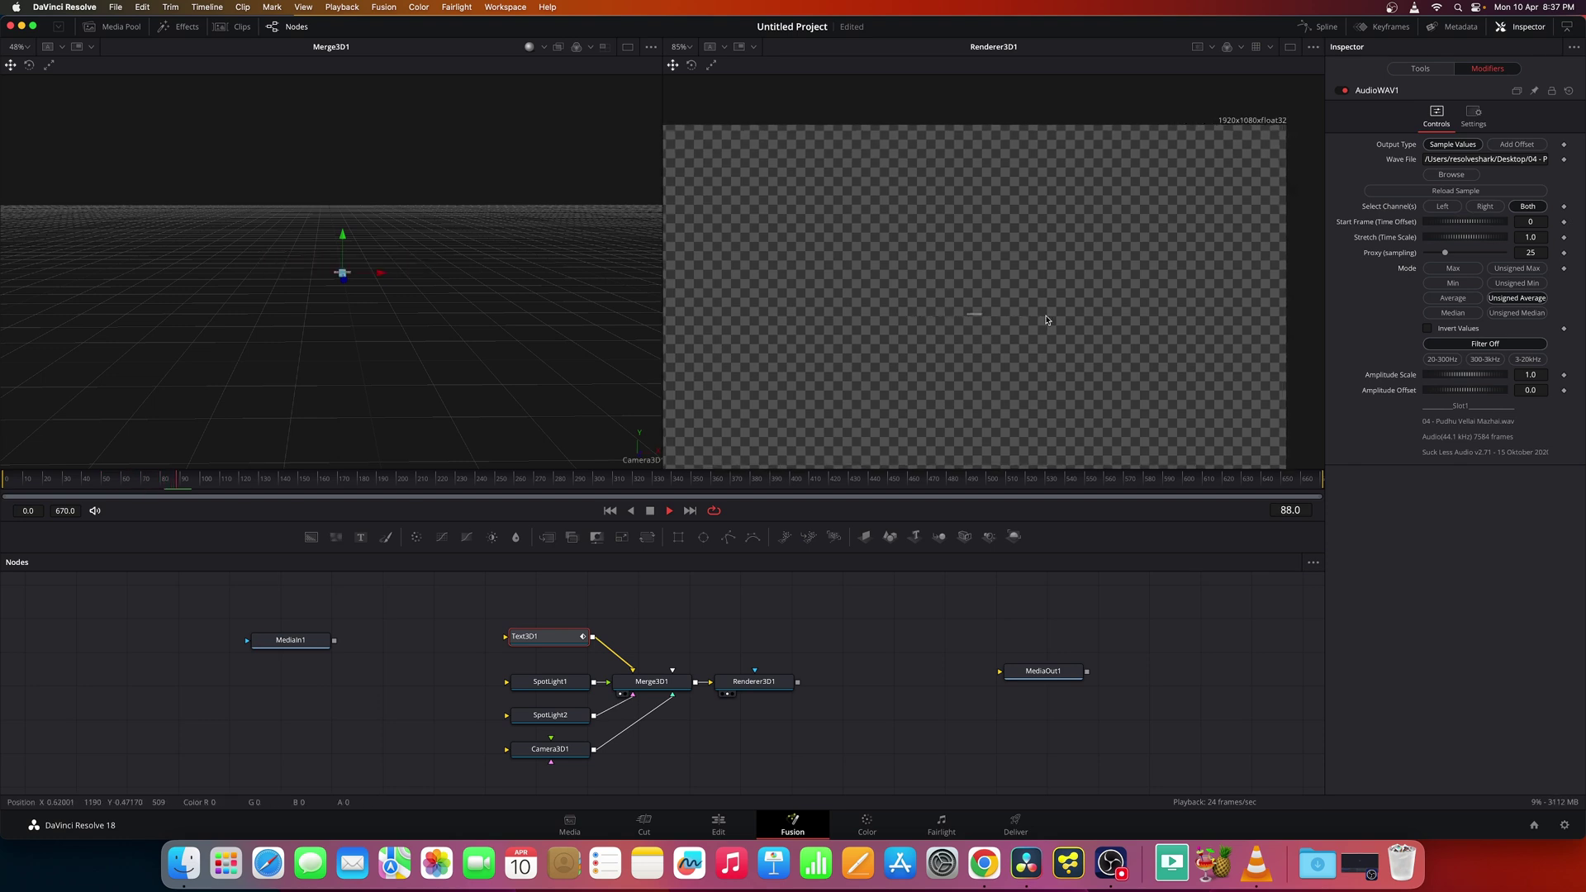
scroll(1046, 319, "up", 1)
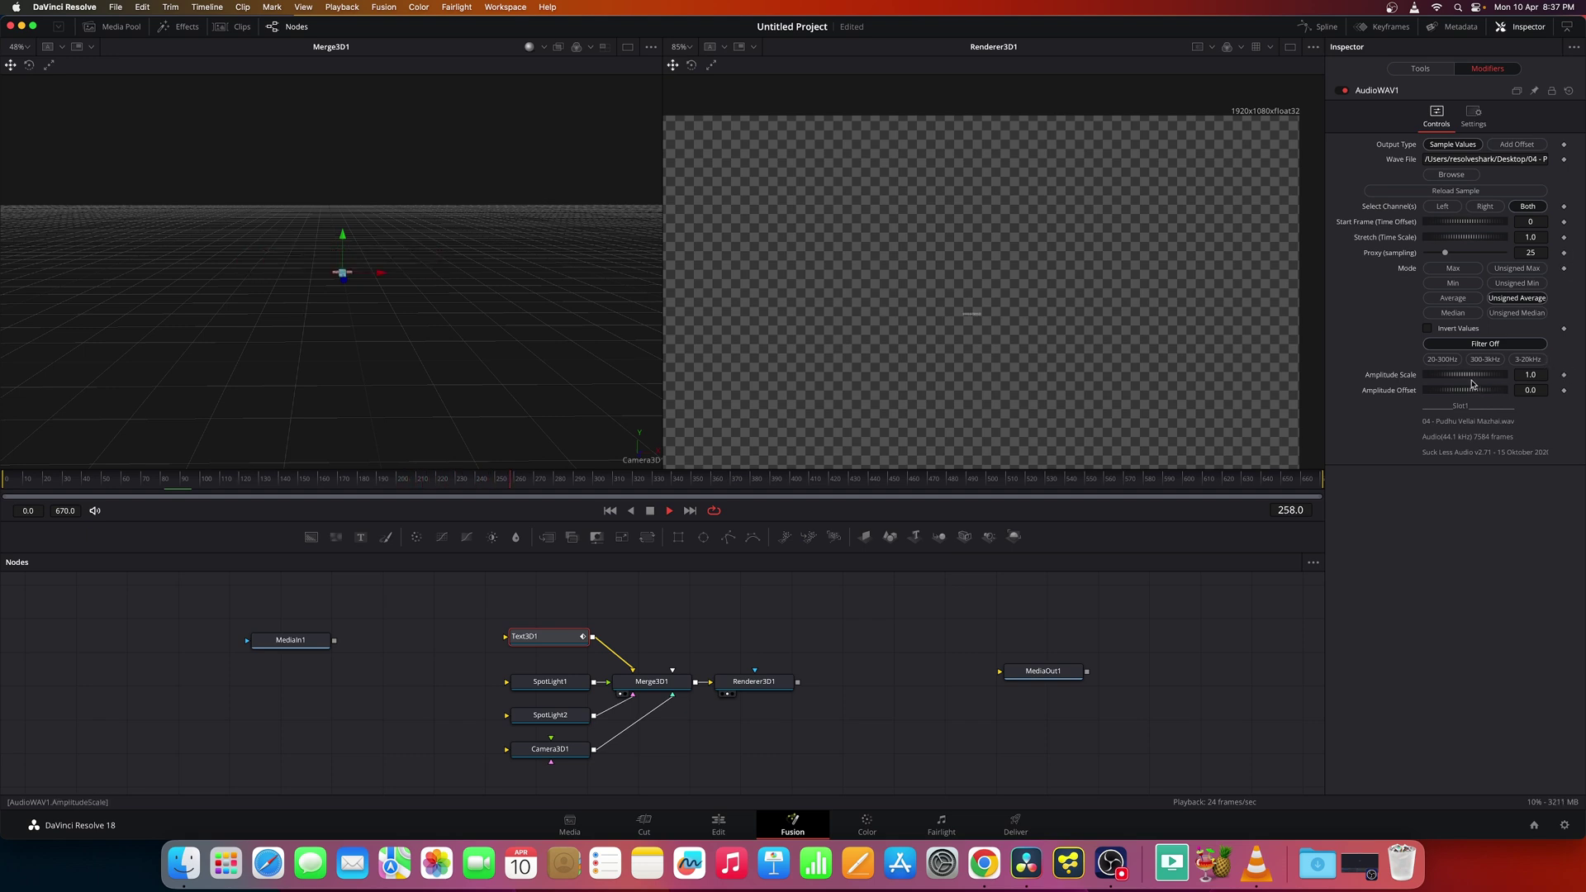
left_click_drag(1472, 383, 1464, 394)
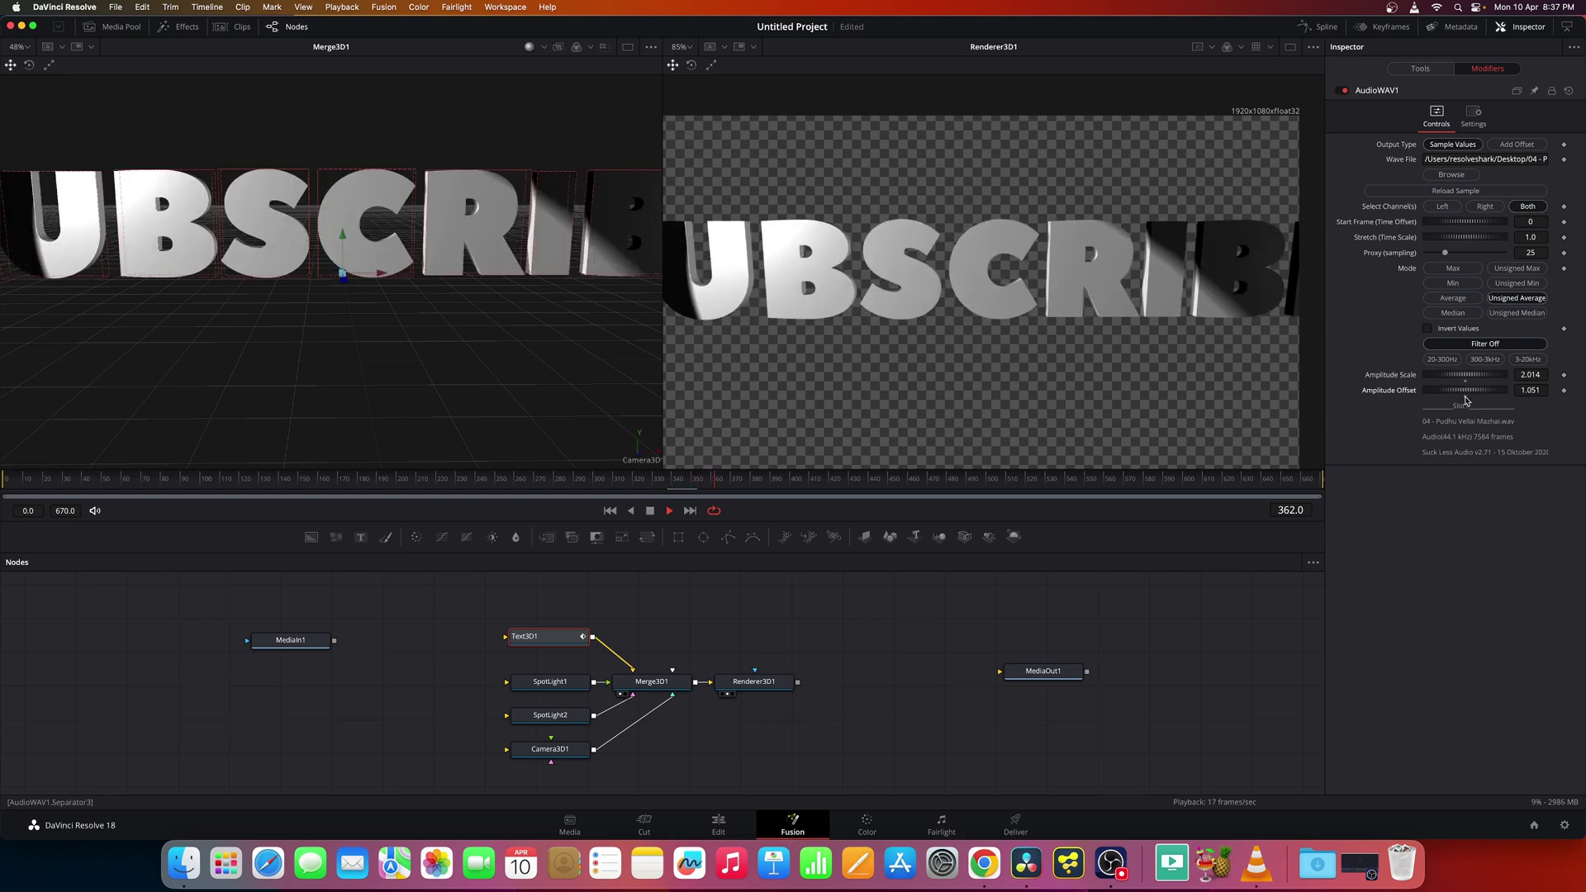
double_click(1467, 377)
double_click(1465, 391)
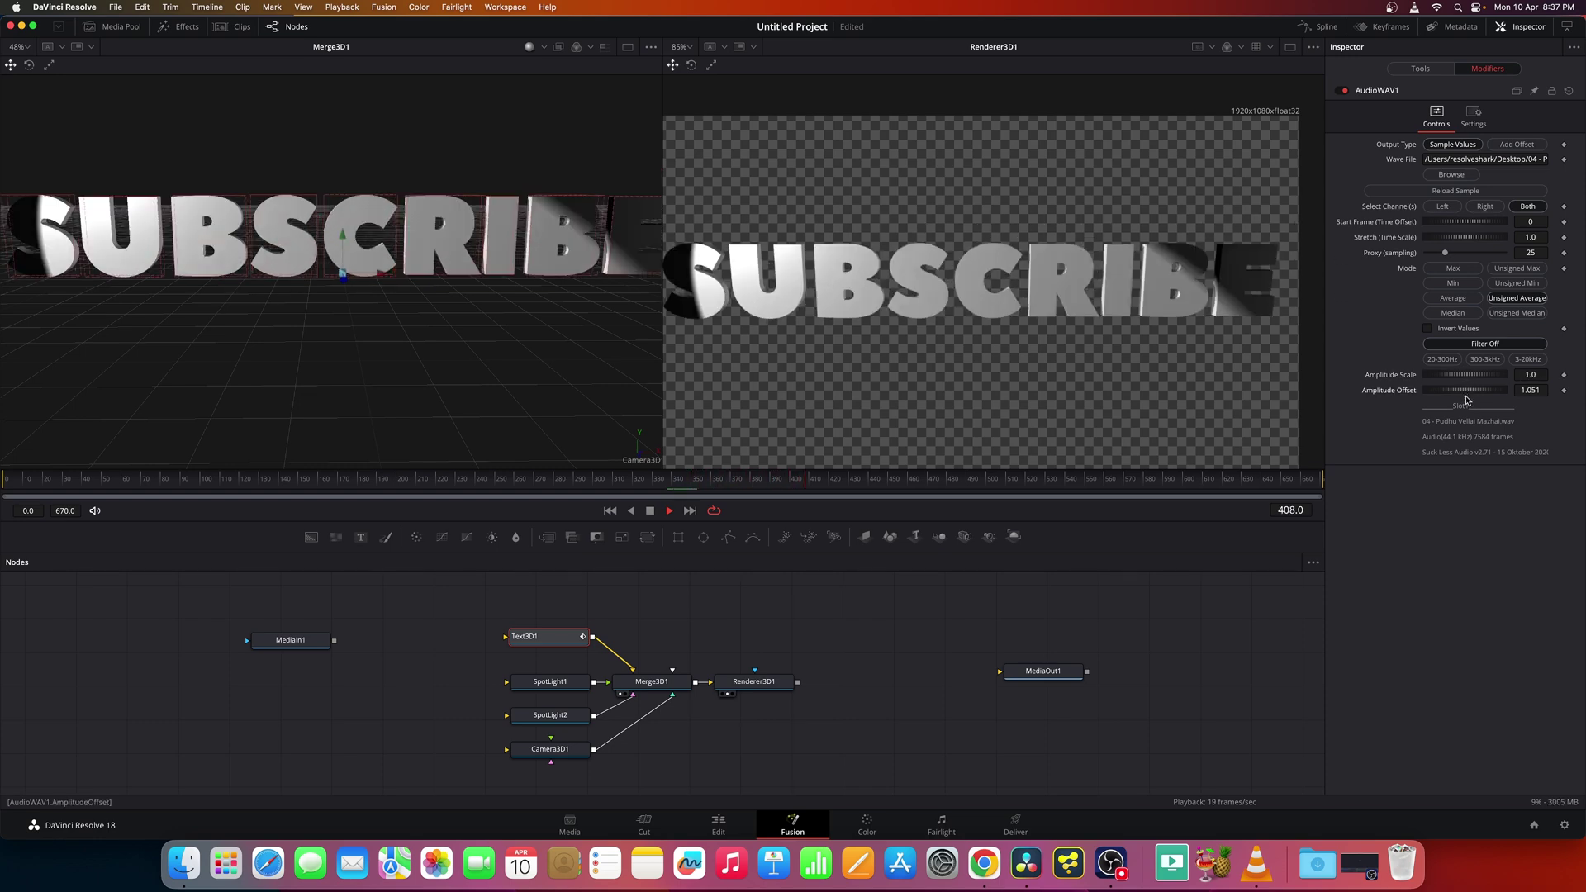
scroll(1021, 337, "down", 3)
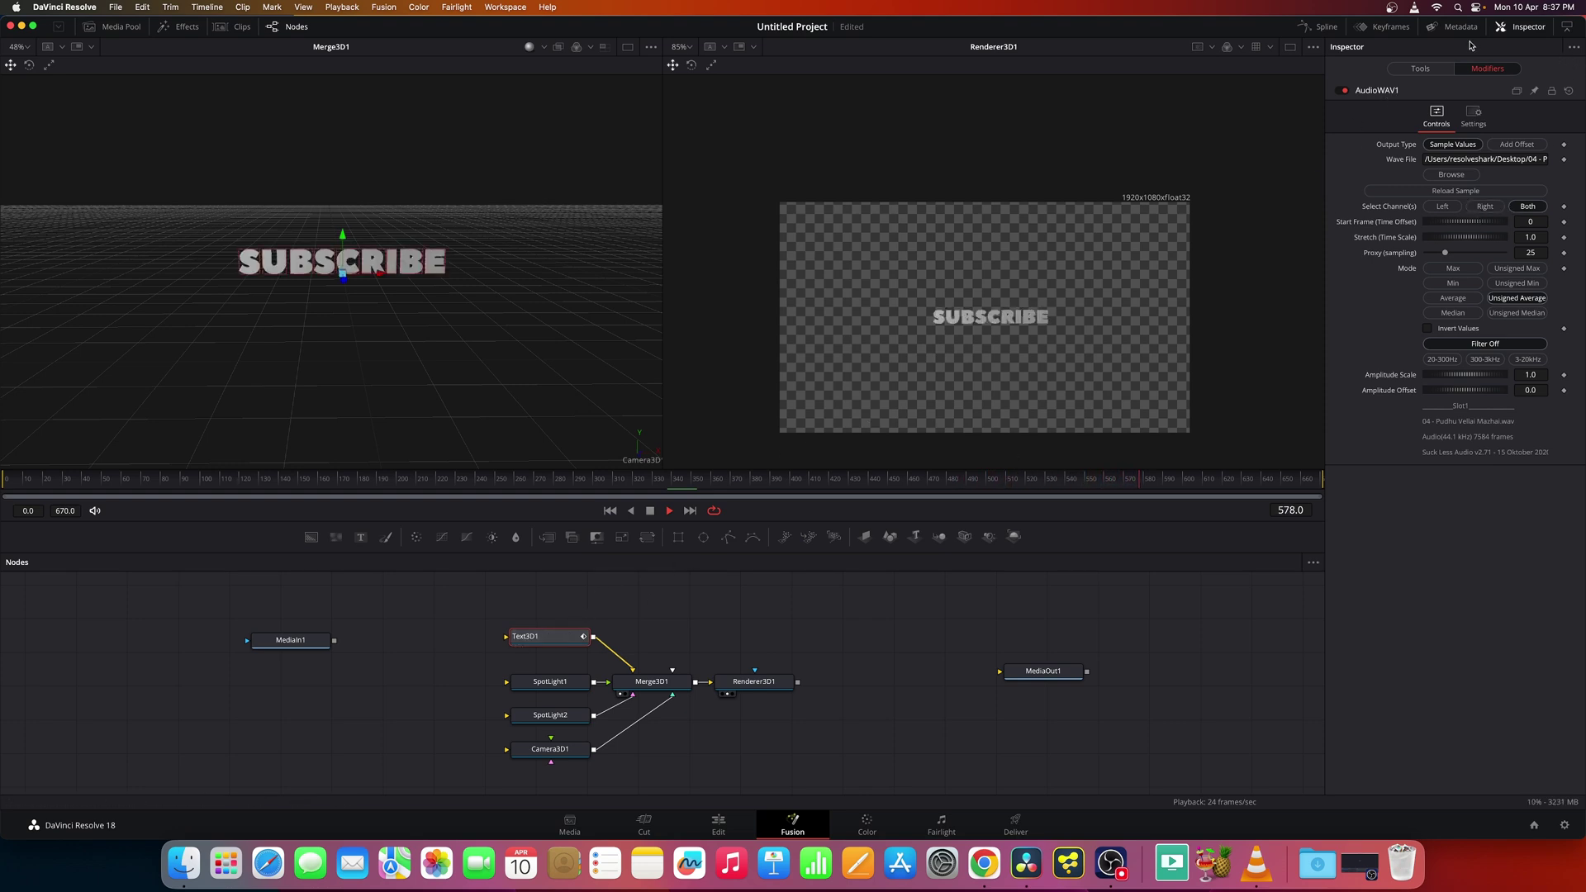
Step: Stop playback at frame 0 and reset Text3D1's Size back to 1.0
left_click(1420, 69)
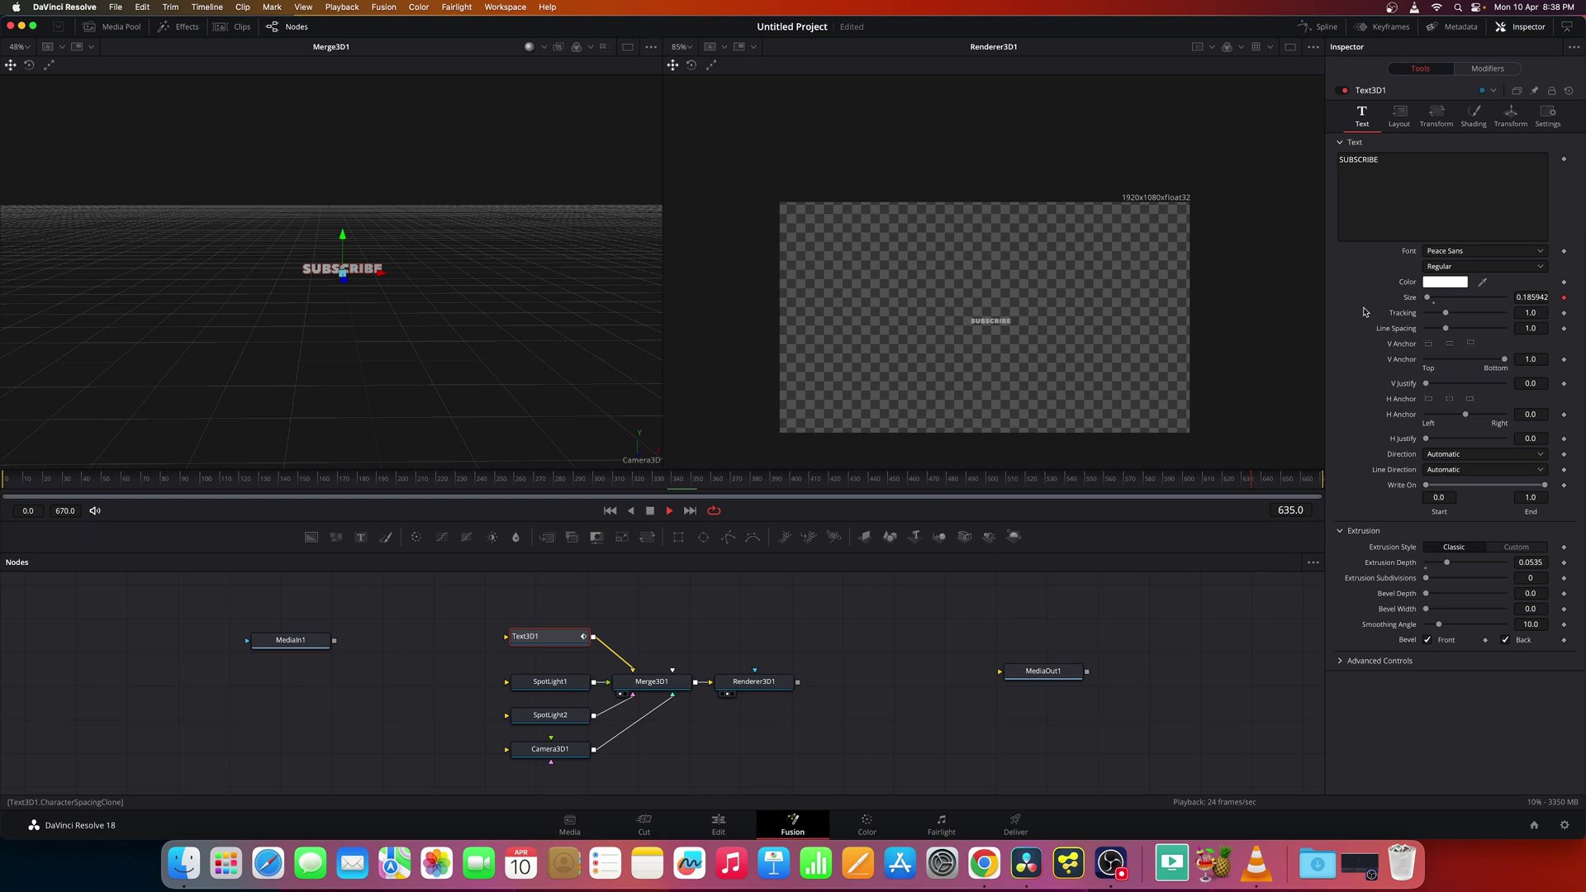
left_click(650, 511)
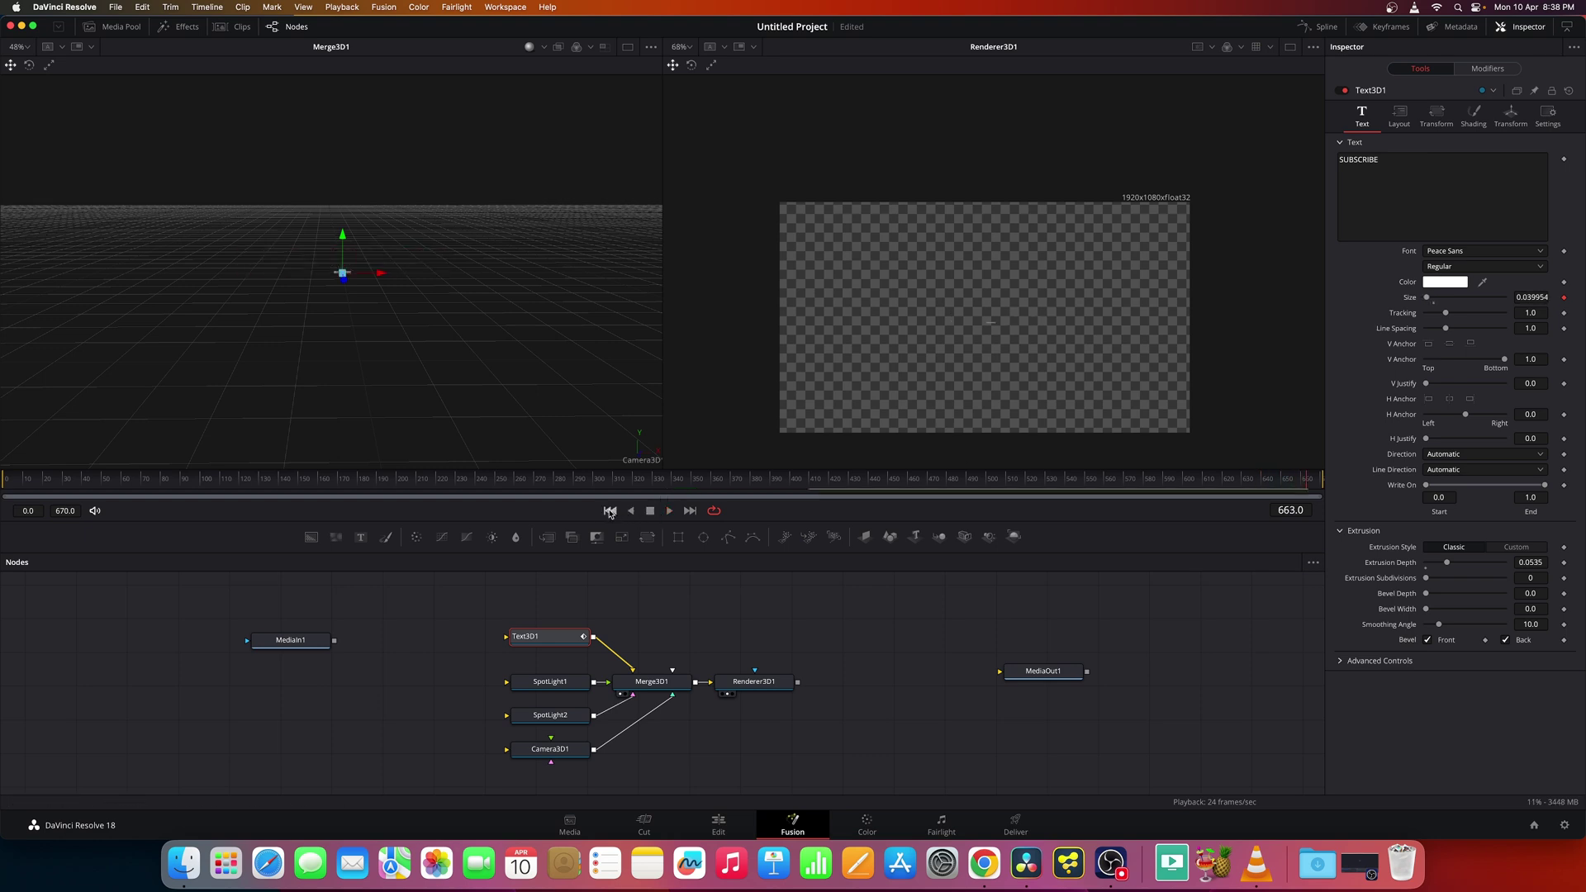
left_click(610, 511)
double_click(1411, 299)
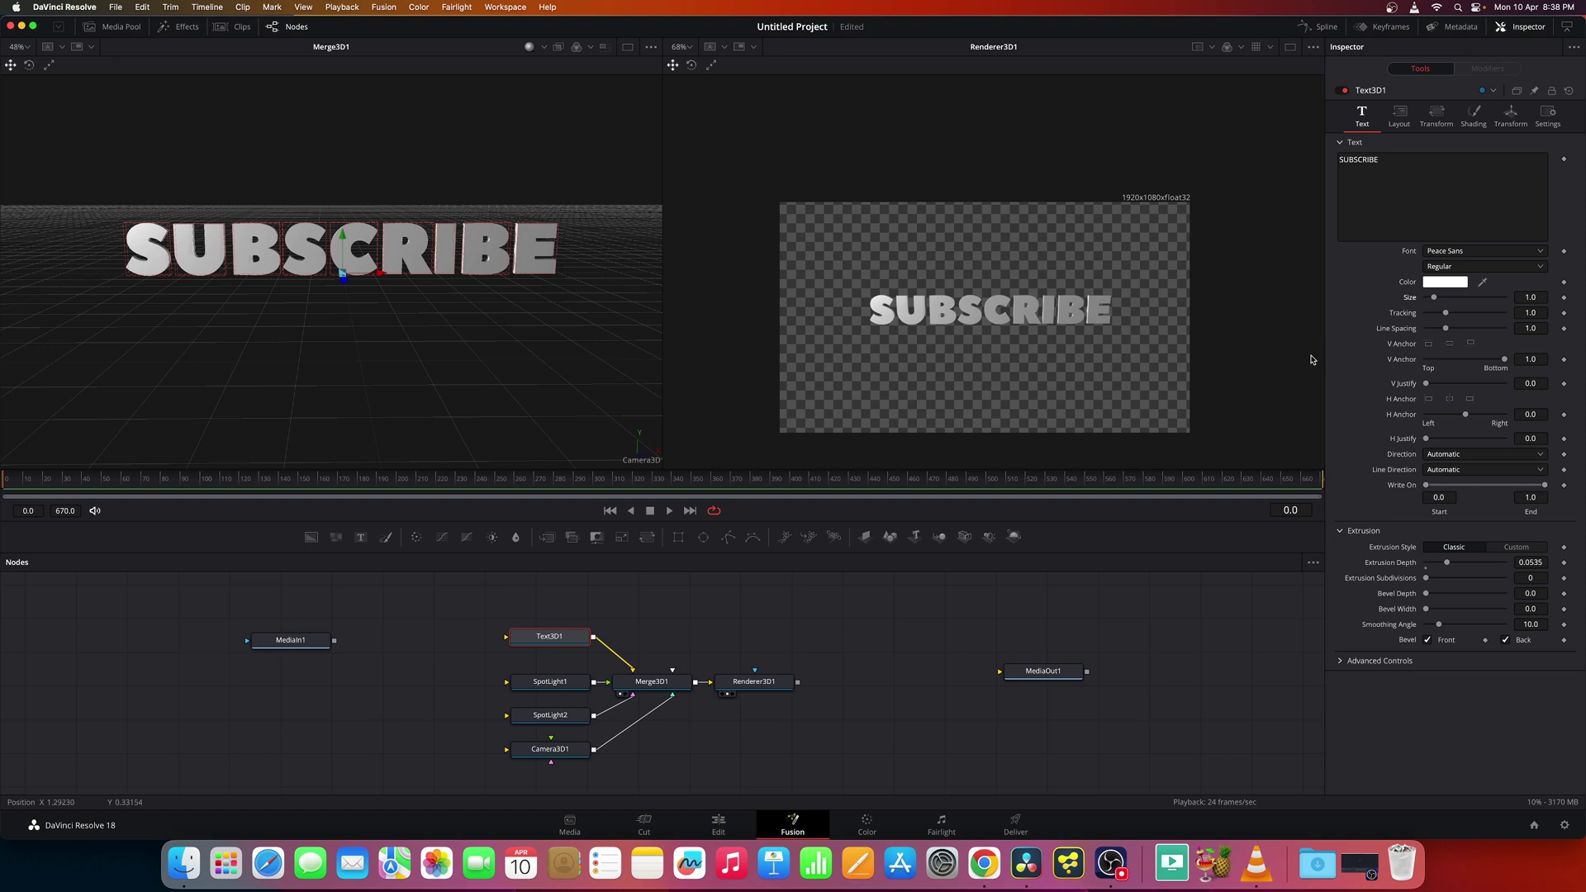
Step: Add a Follower modifier to the Text3D1 text and show Follower1's Timing settings
right_click(1422, 207)
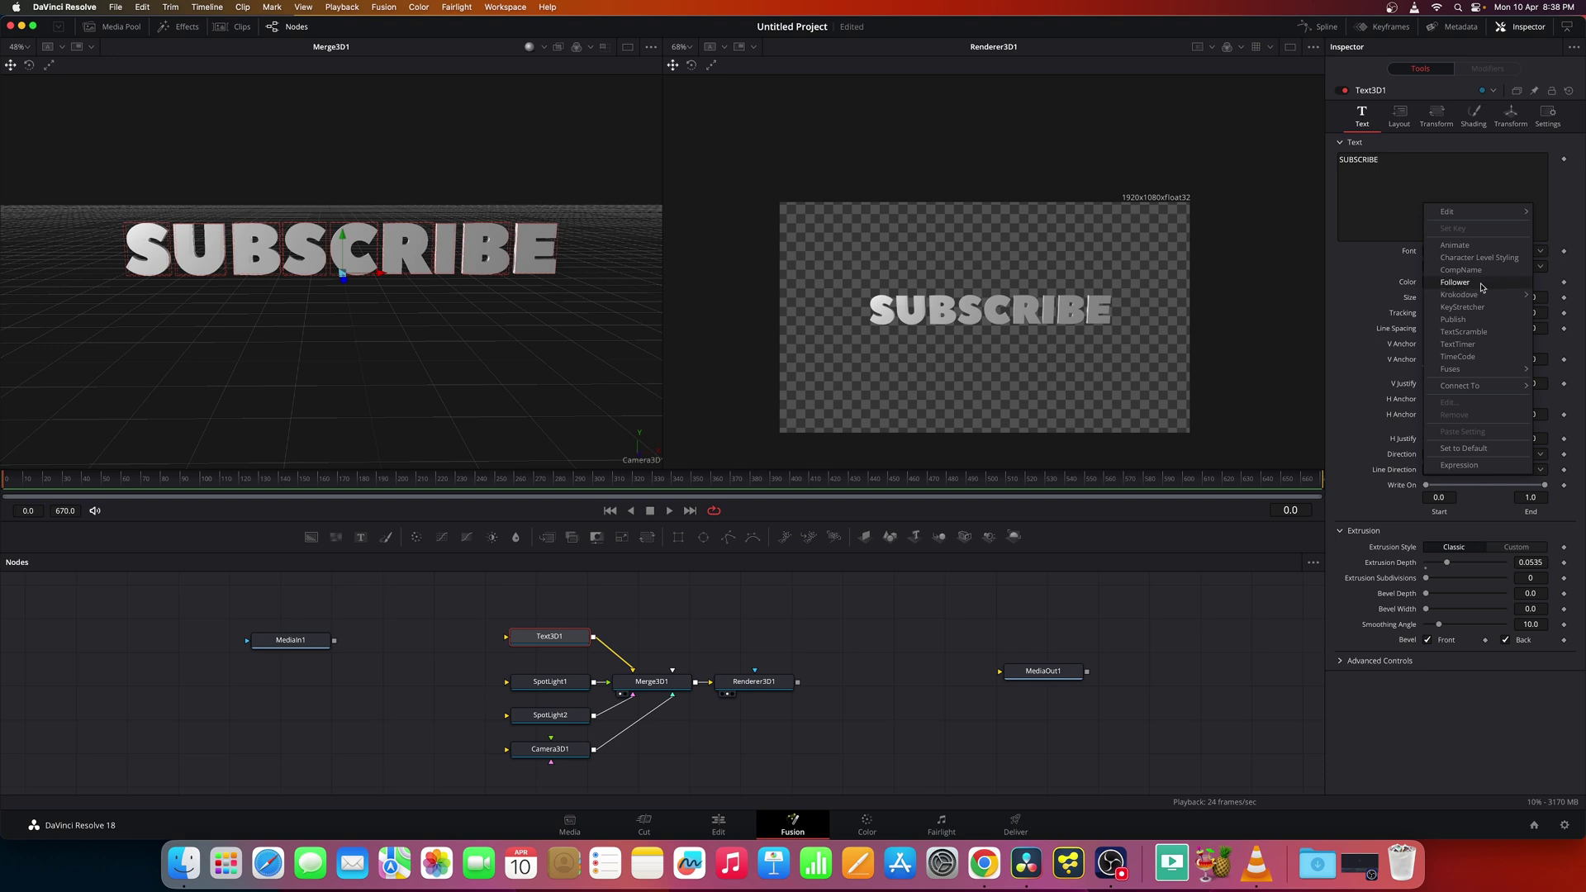
left_click(1385, 206)
right_click(1434, 173)
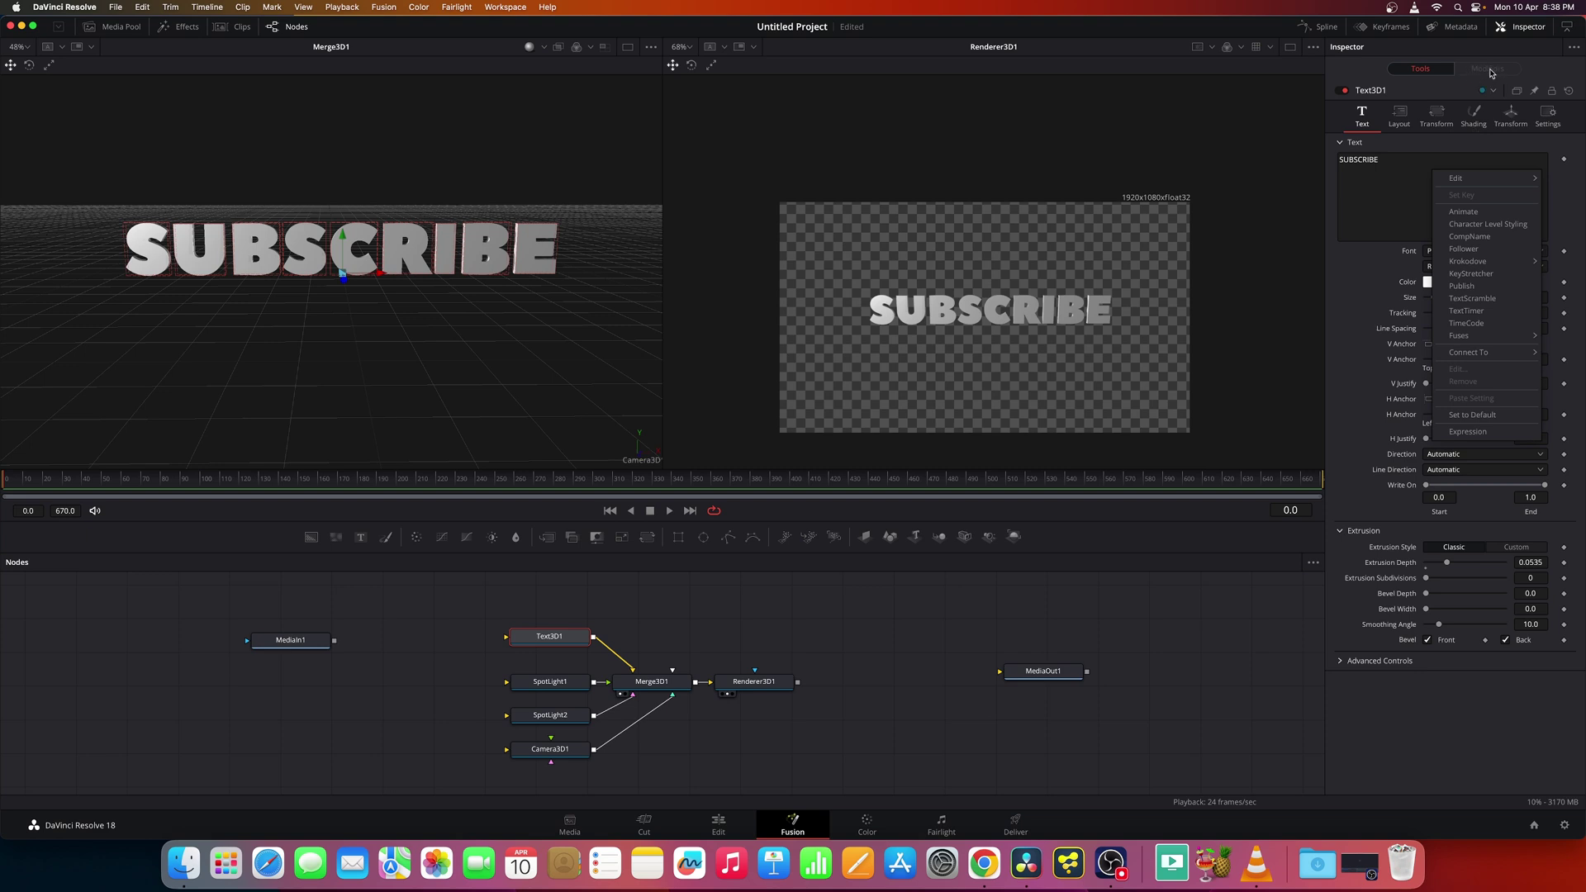
left_click(1472, 251)
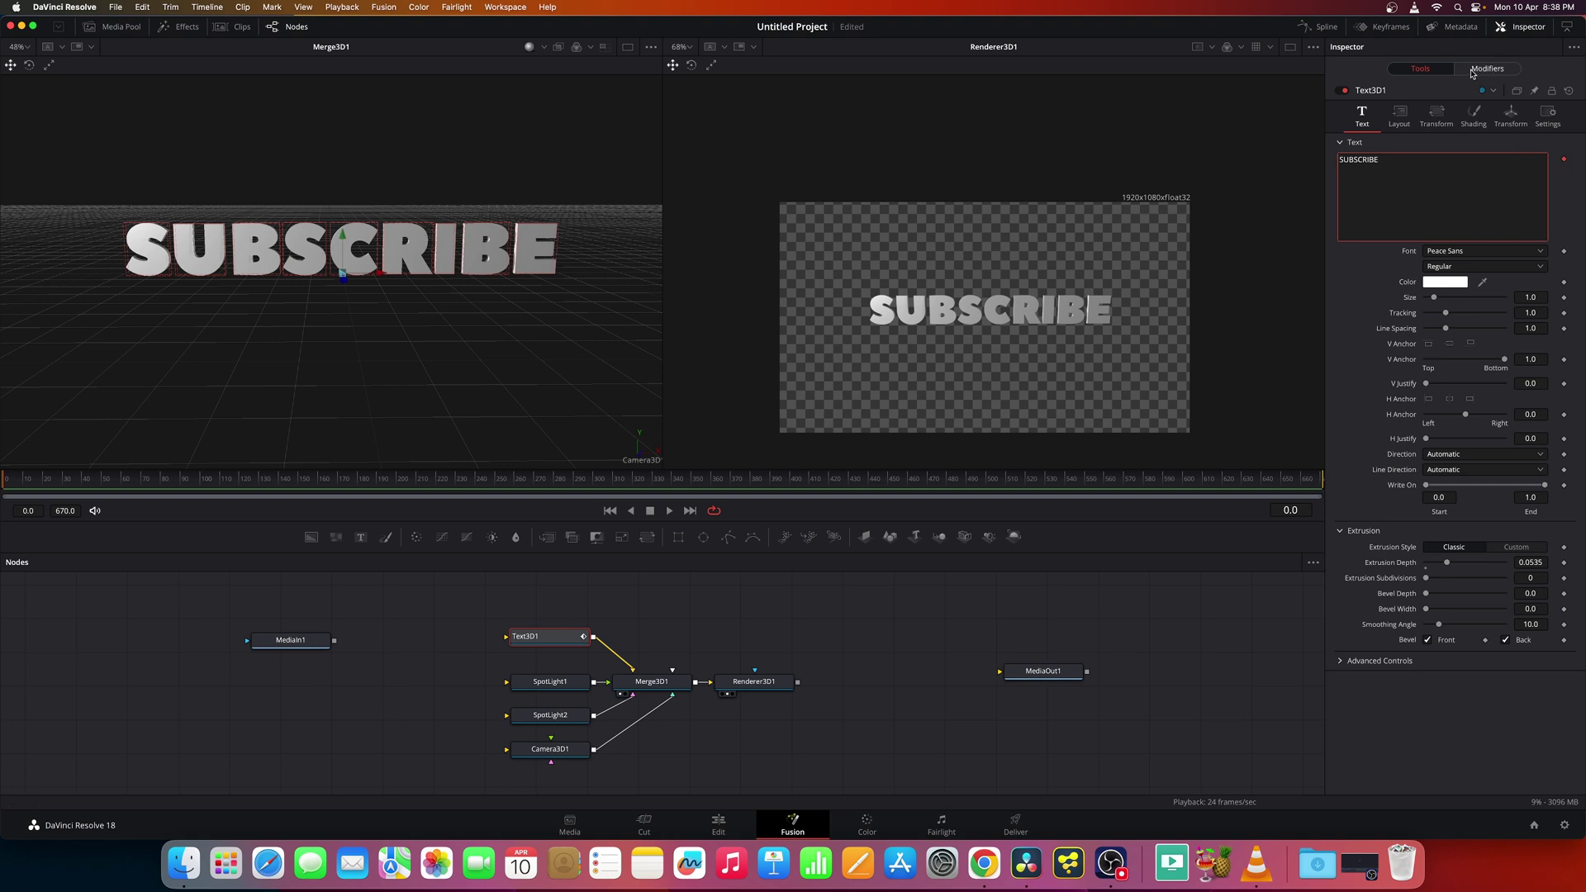
left_click(1481, 72)
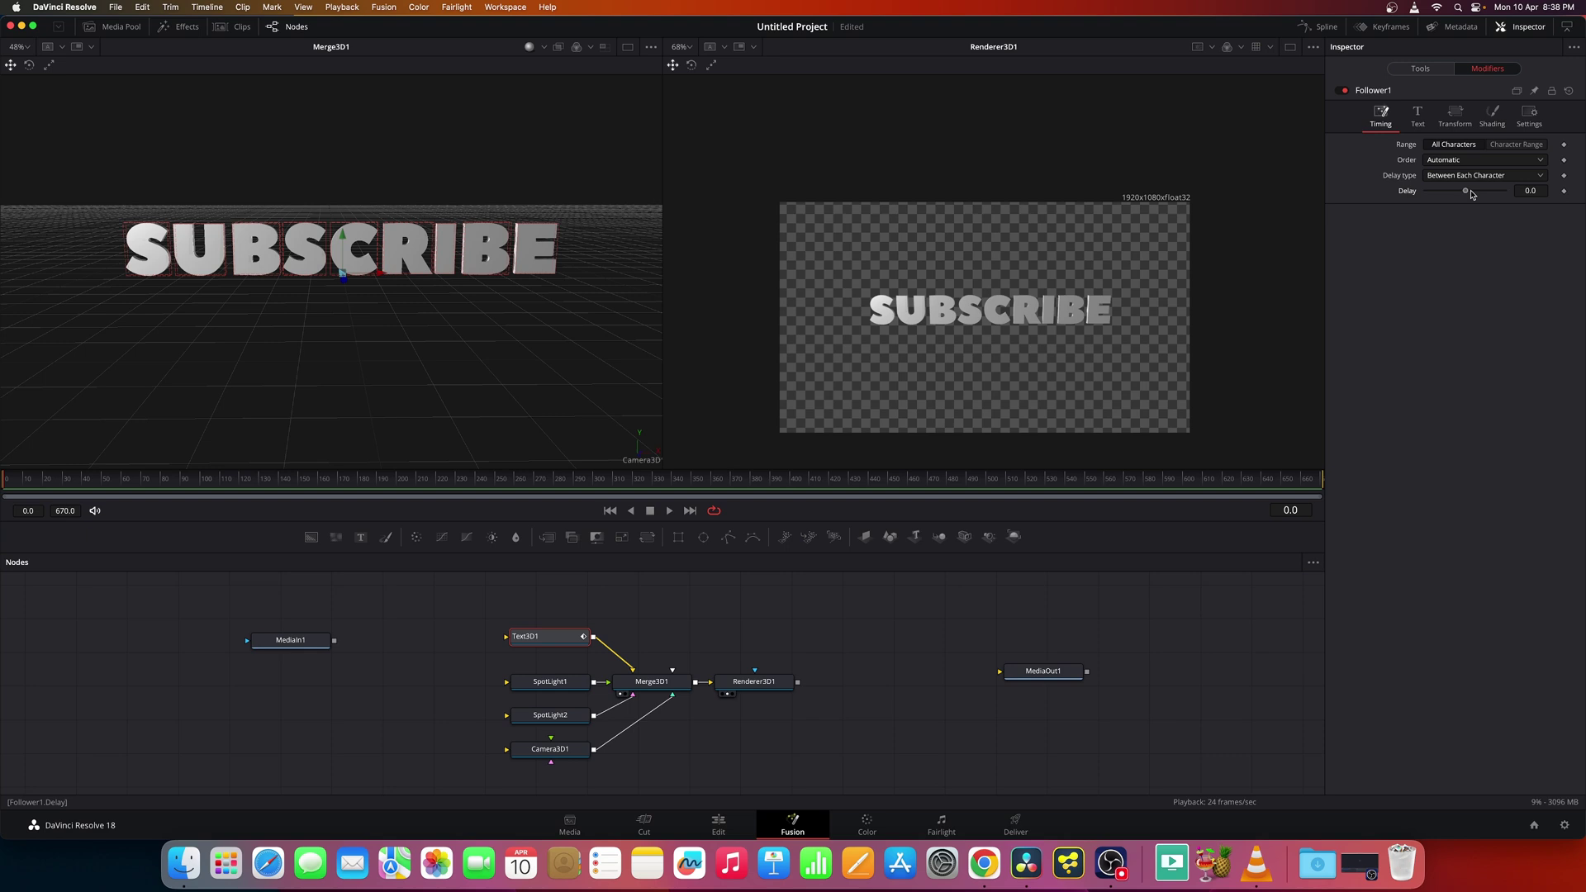
Step: Set a 2.4 delay between characters, then keyframe and adjust the per-character size
left_click_drag(1467, 191, 1476, 195)
left_click(1418, 116)
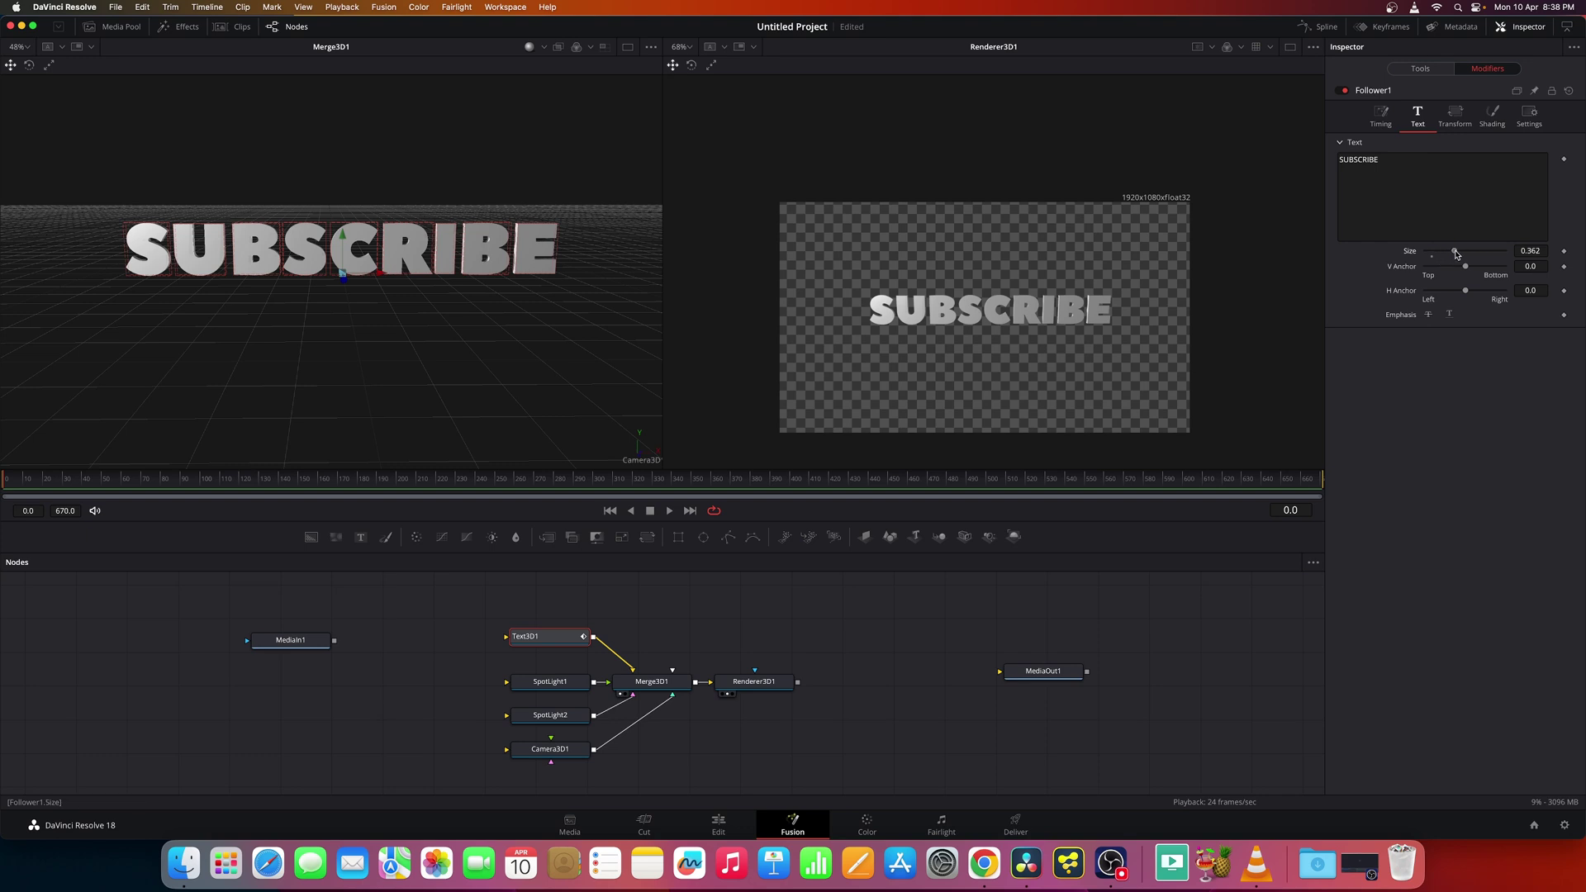
left_click(1455, 115)
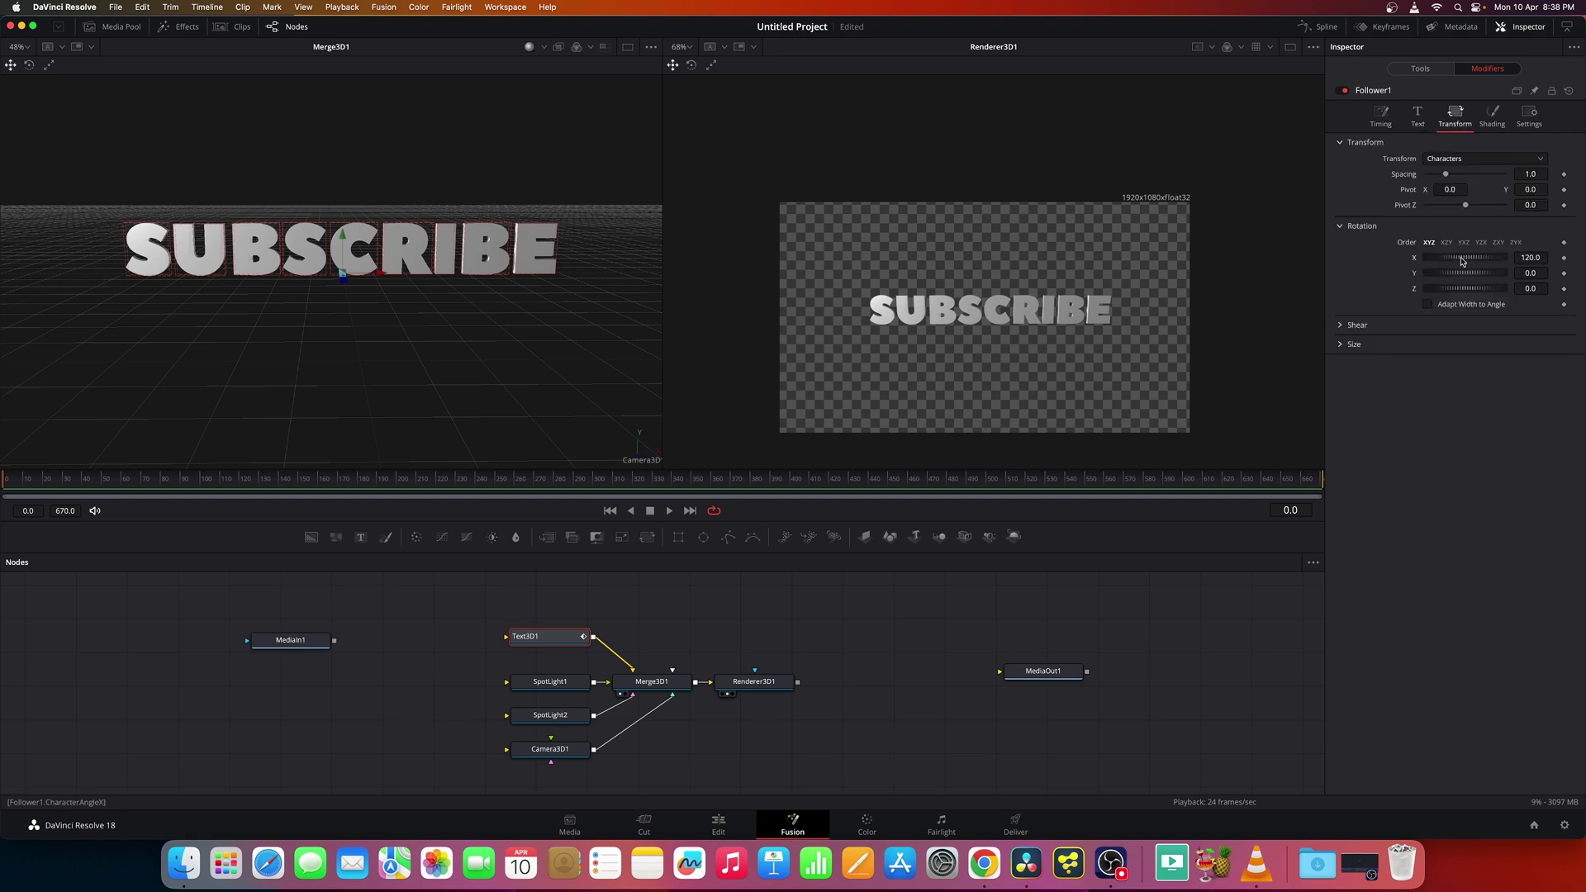
left_click(1418, 116)
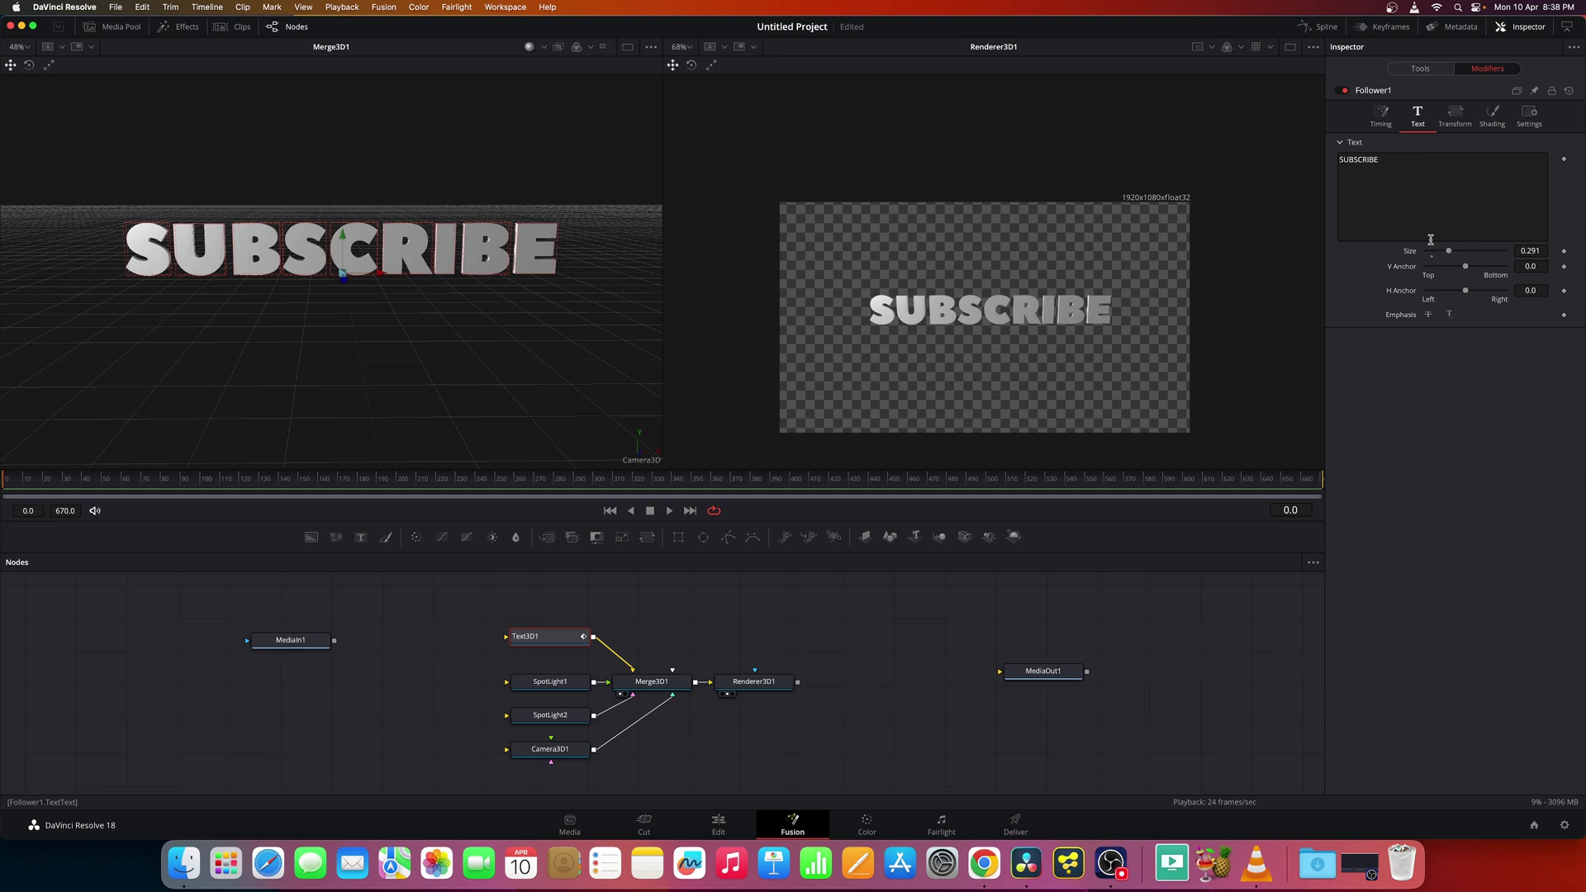
left_click(1564, 251)
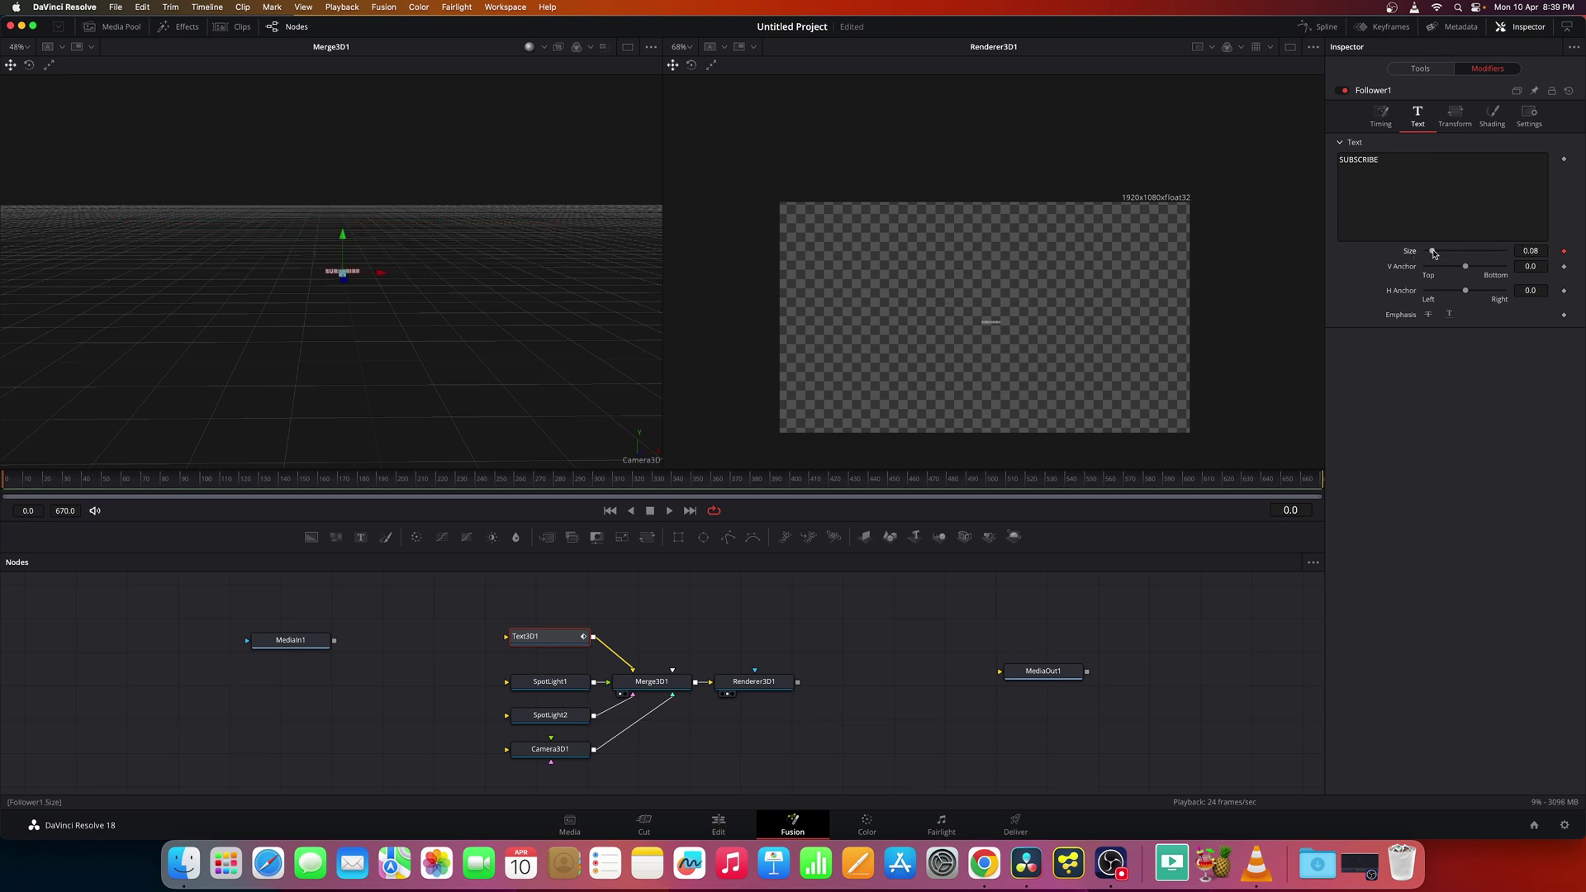
mouse_move(1433, 254)
left_mouse_down()
mouse_move(1502, 254)
mouse_move(1433, 259)
left_mouse_up()
Step: Keyframe the characters' Rotation X and Y to twist the letters individually
left_click(1455, 115)
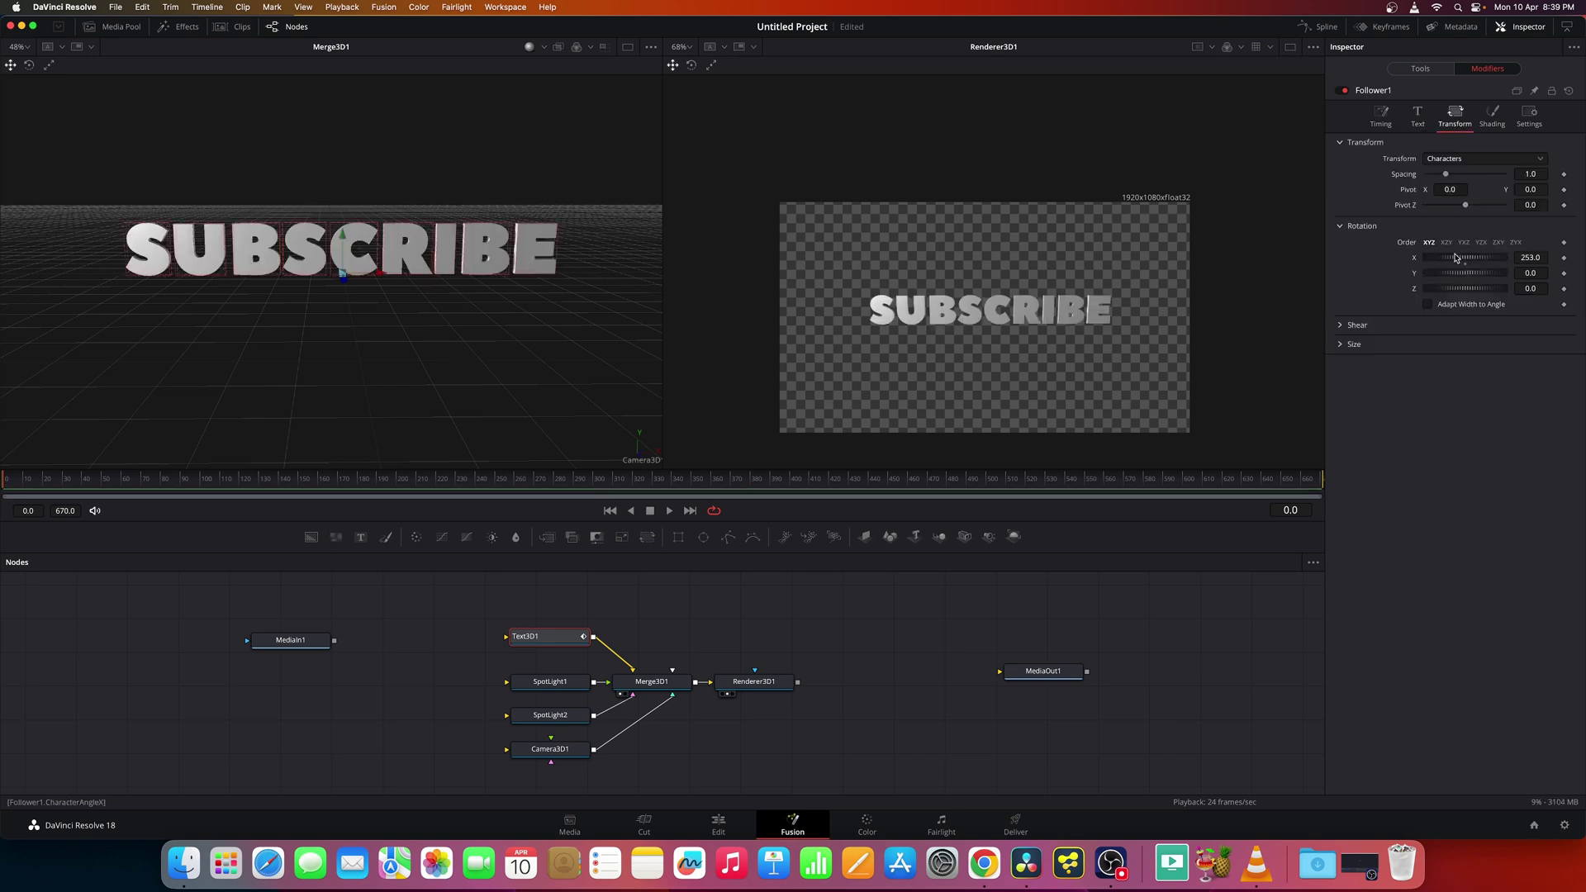
left_click(1564, 258)
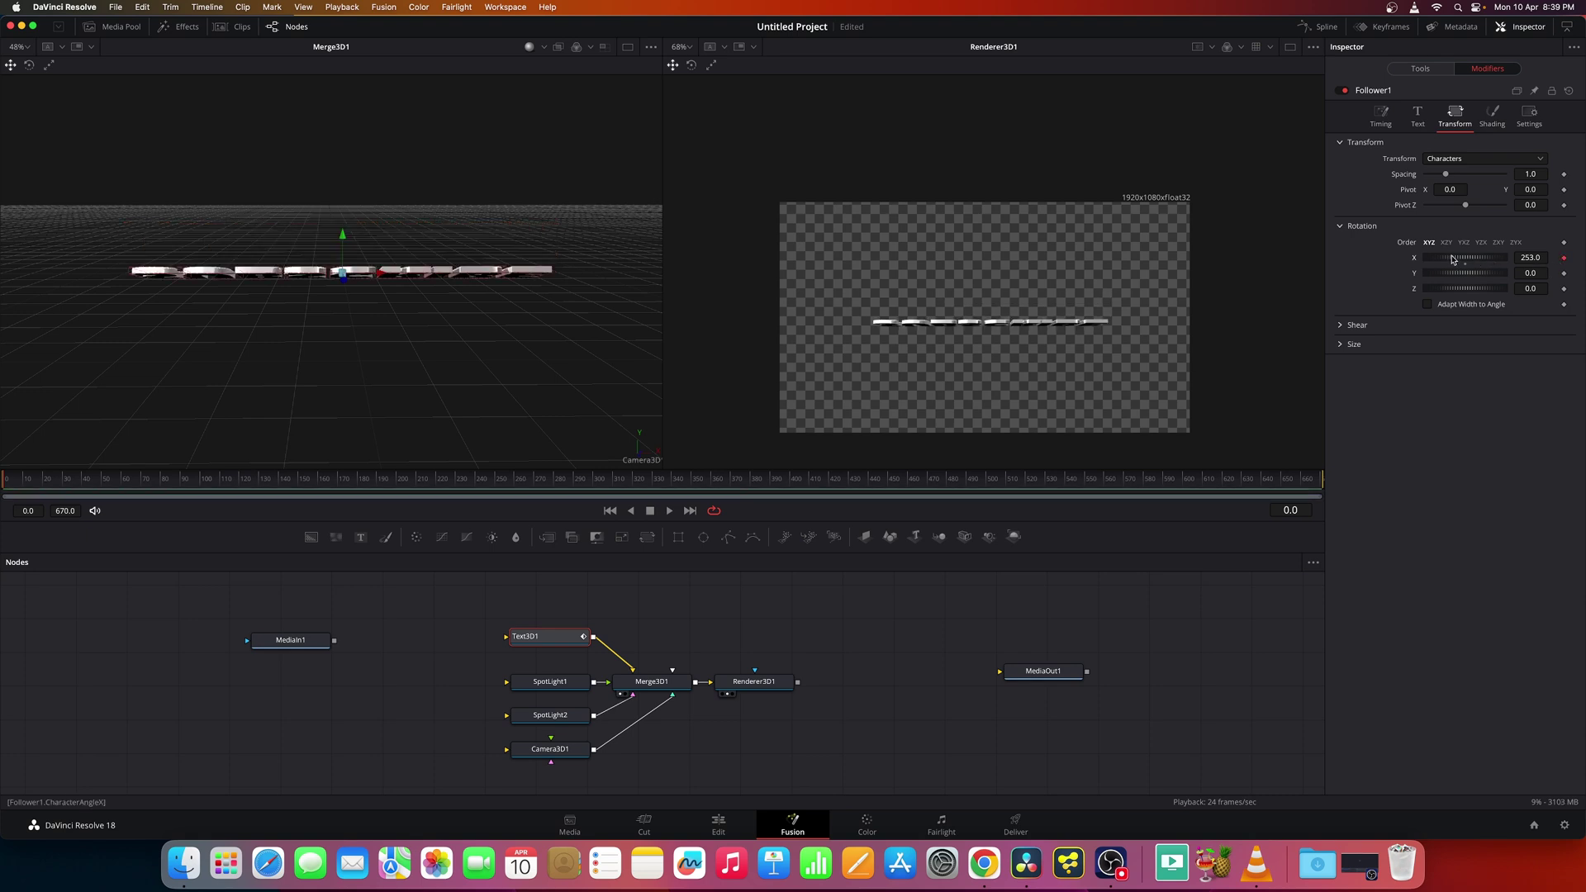
left_click_drag(1454, 260, 1500, 274)
left_click(1562, 274)
Step: Undo the rotation keyframes and tilt each character's Rotation X to 36.5
key("super+z")
key("super+z")
key("super+z")
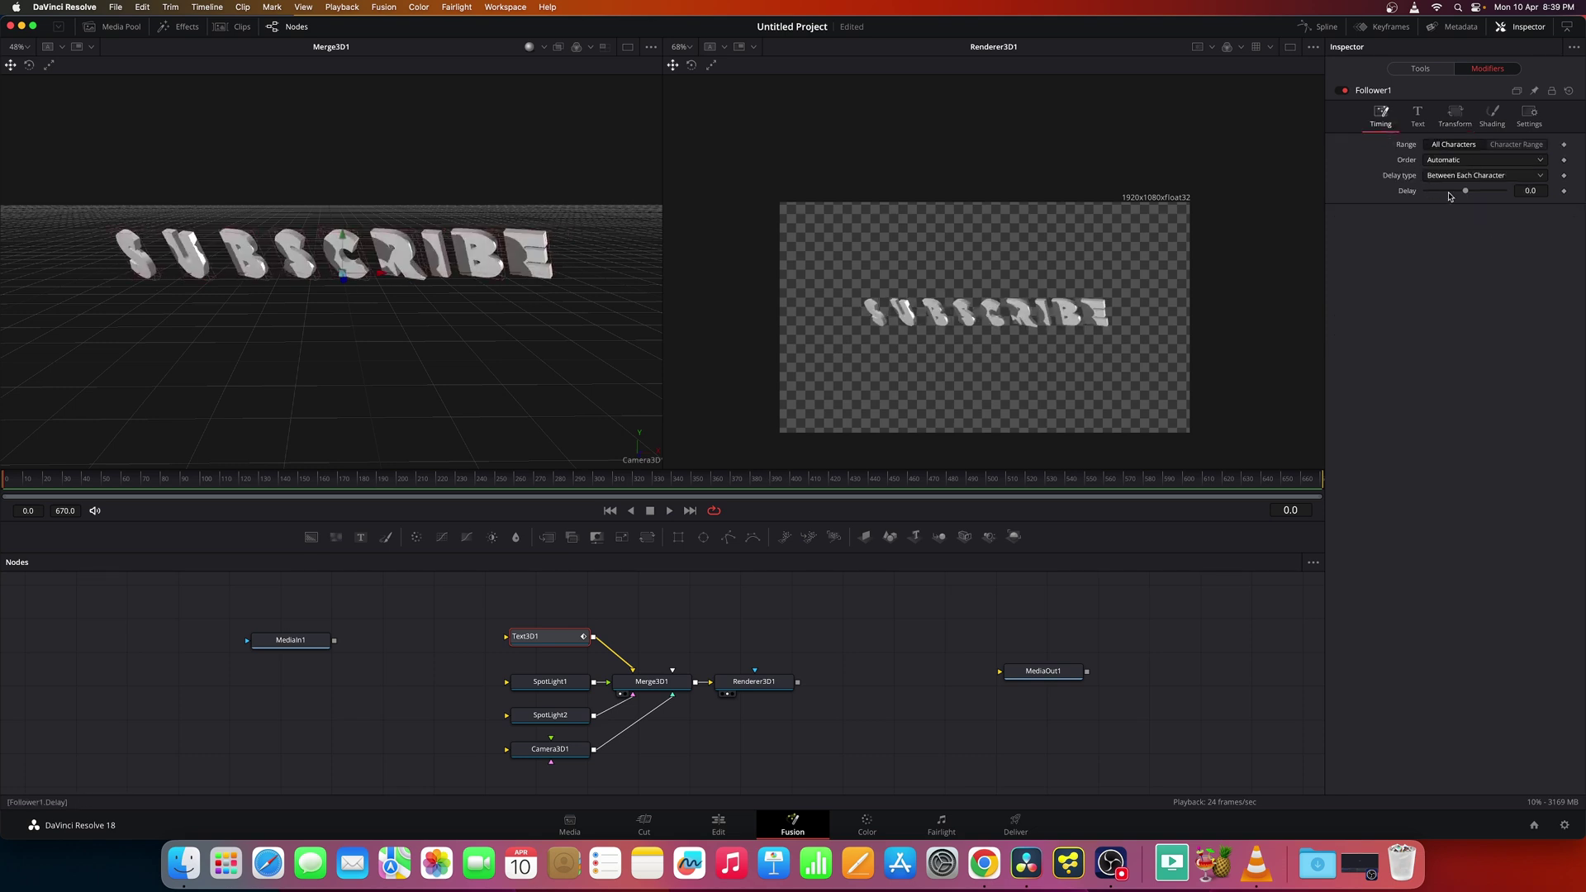
key("super+z")
key("super+z")
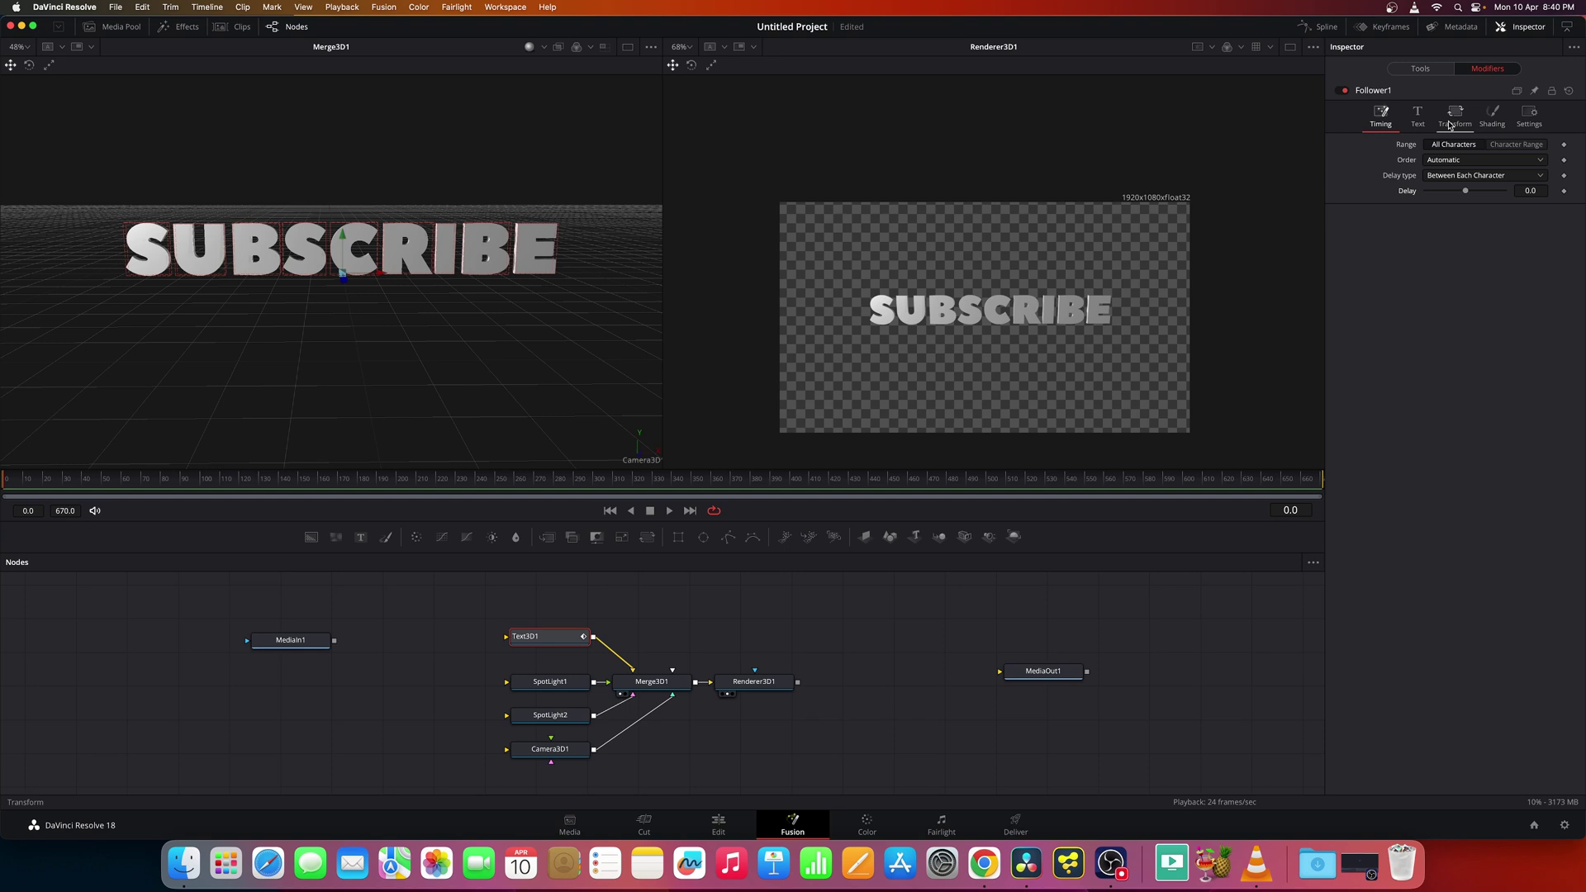
left_click(1451, 118)
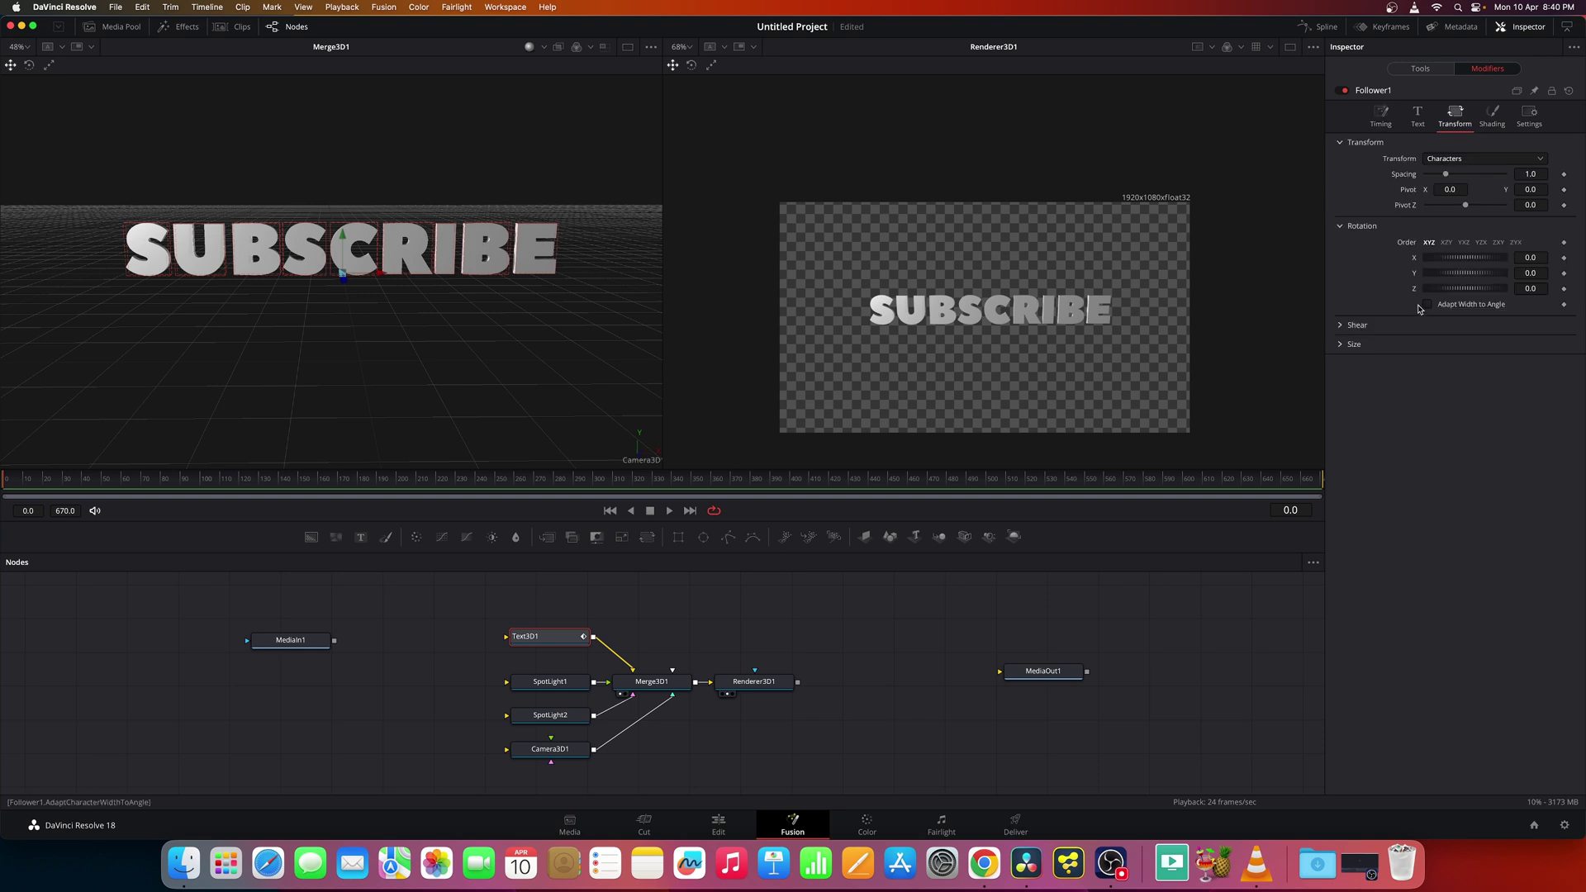
left_click_drag(1446, 261, 1469, 268)
Step: Drive Rotation X with an Audio (WAV) modifier loaded with 04 - Pudhu Vellai Mazhai.wav
right_click(1414, 261)
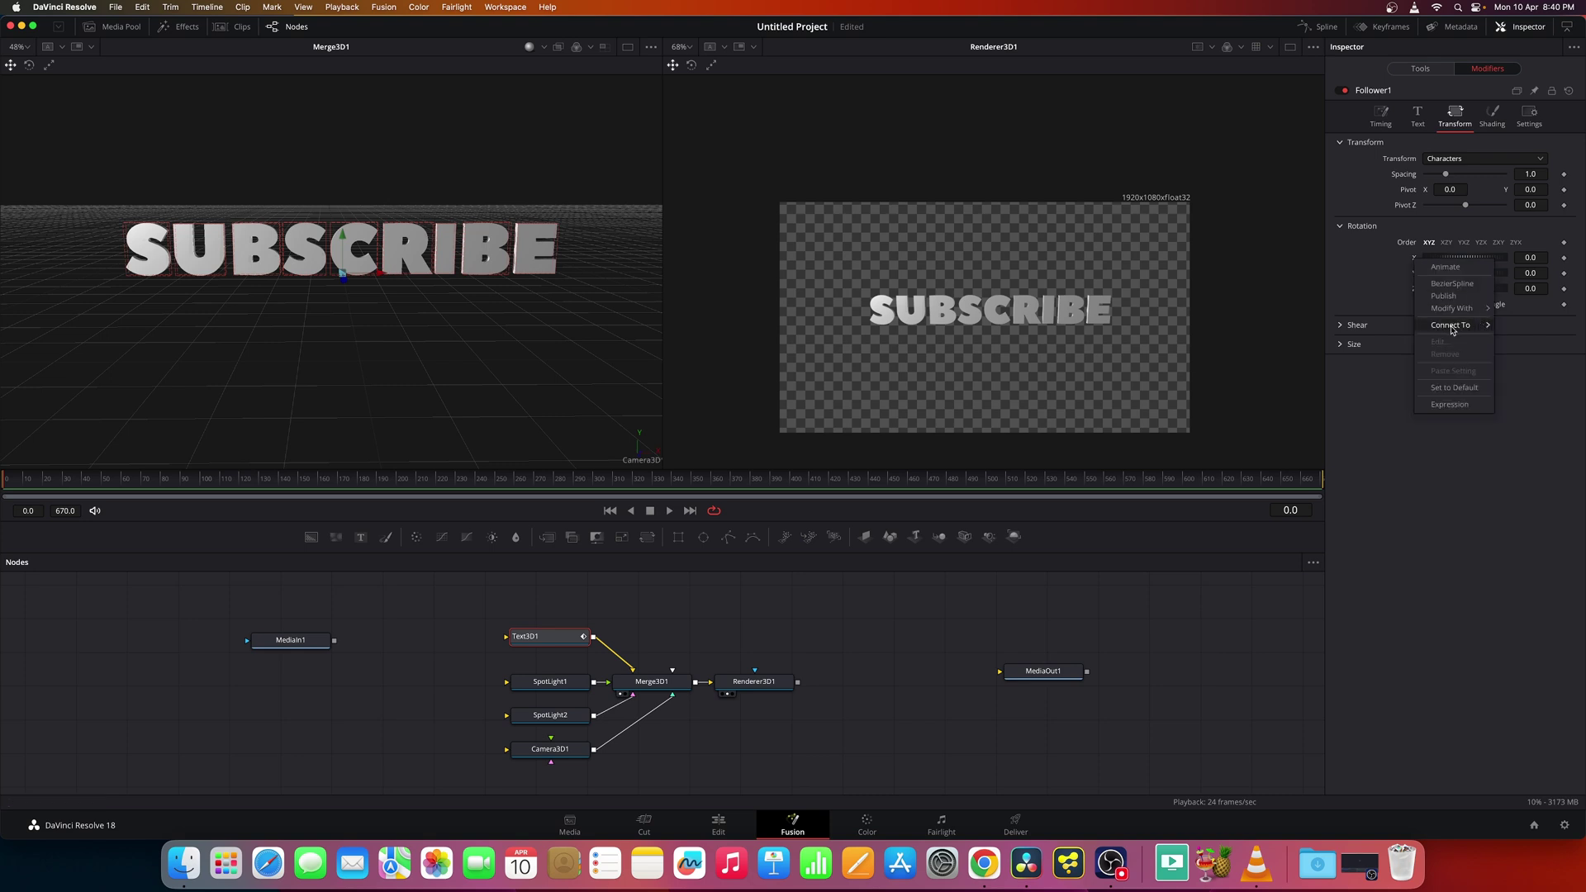
mouse_move(1459, 309)
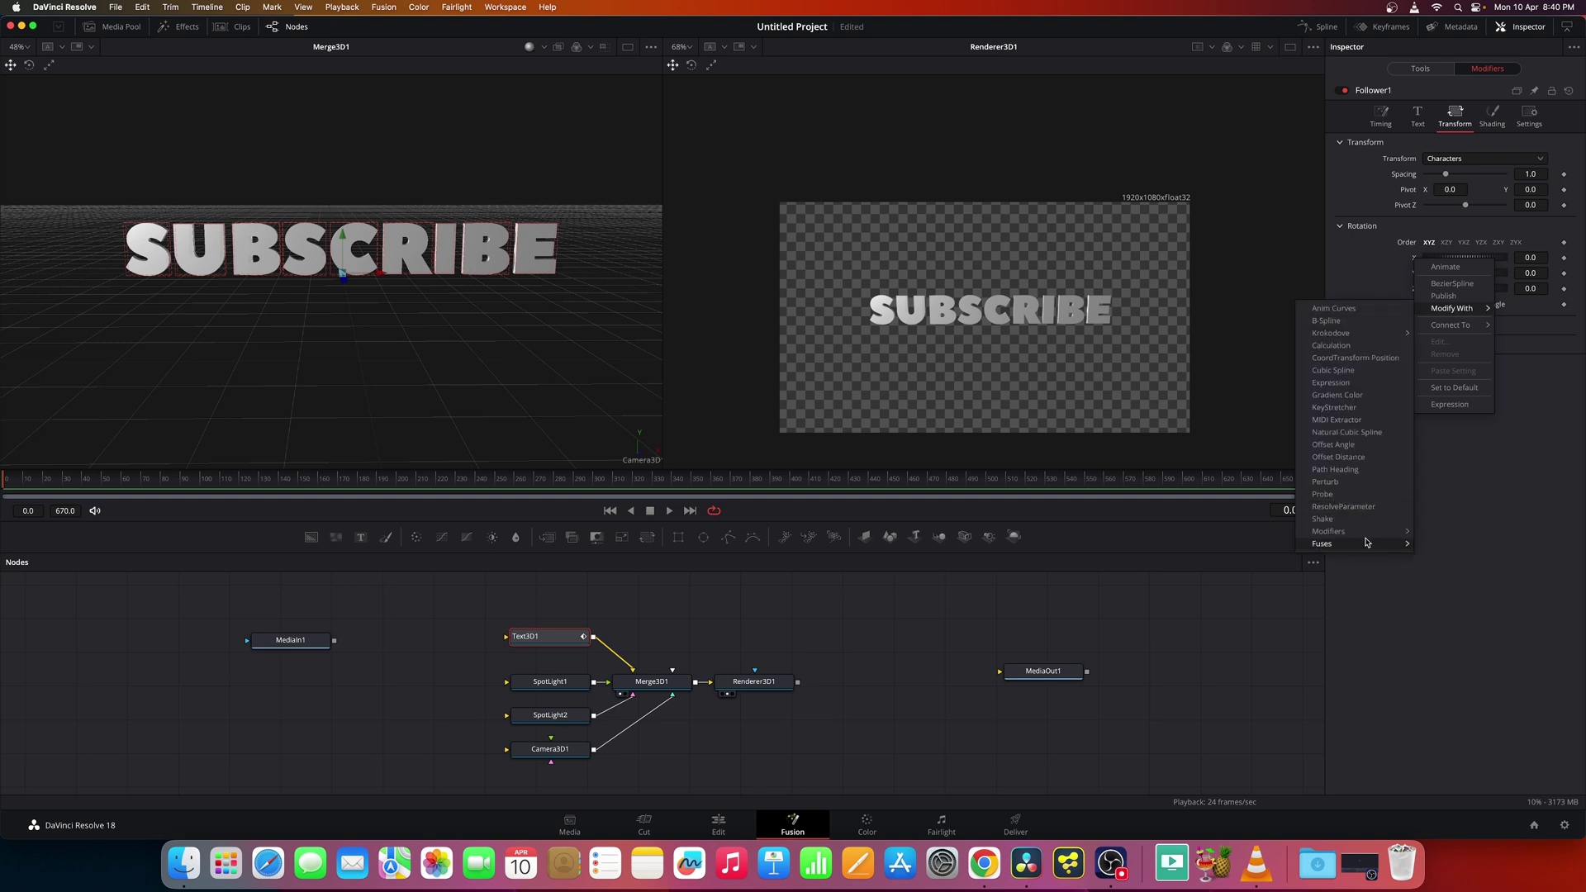
mouse_move(1368, 535)
left_click(1452, 531)
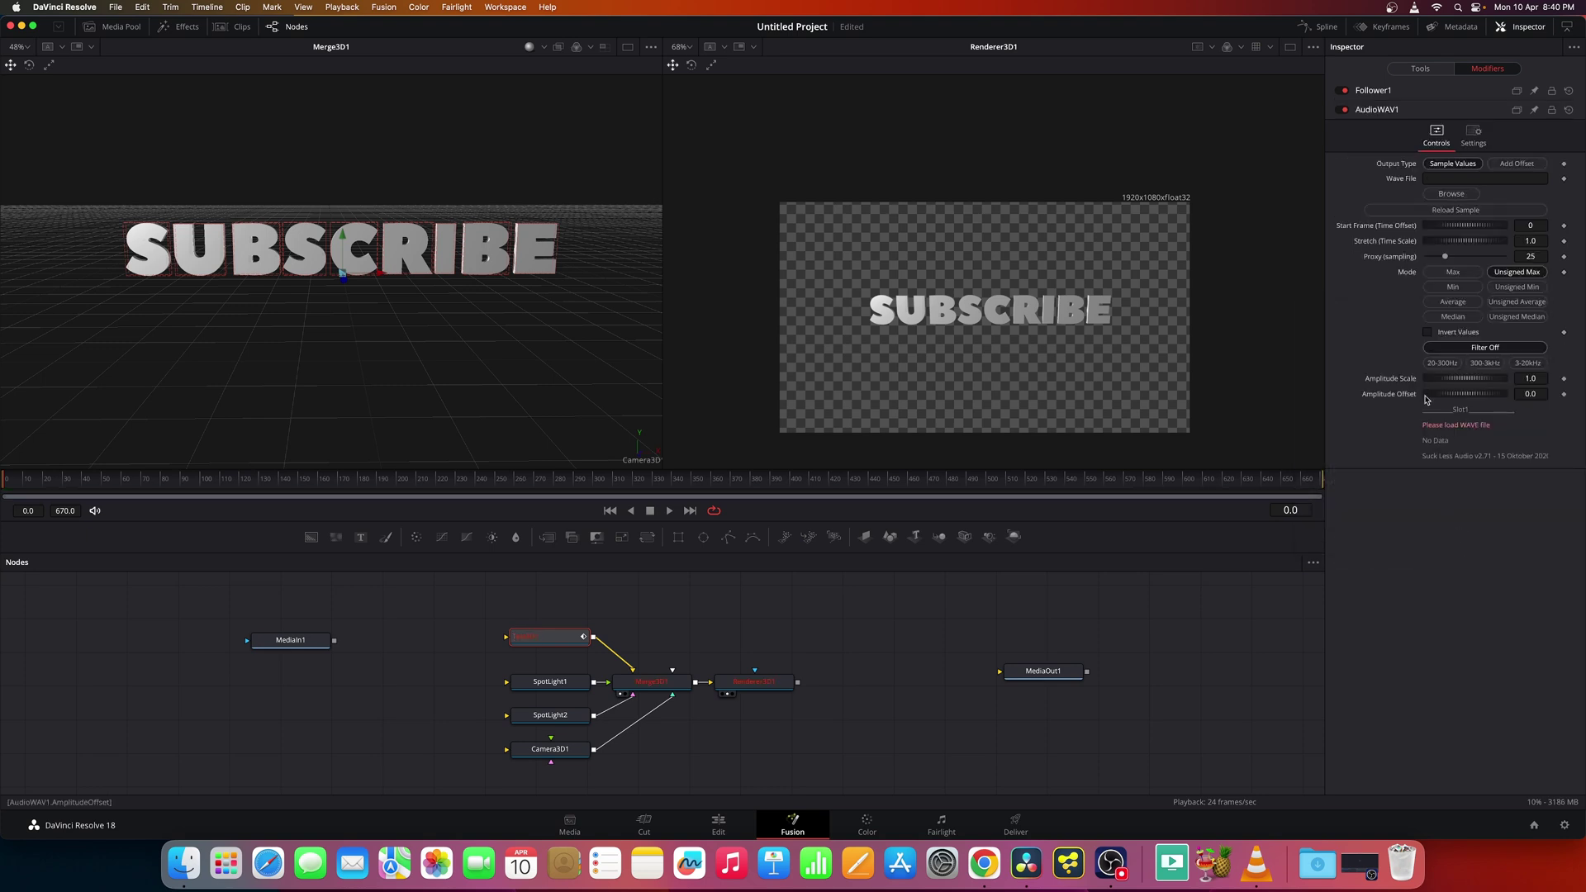
left_click(1452, 193)
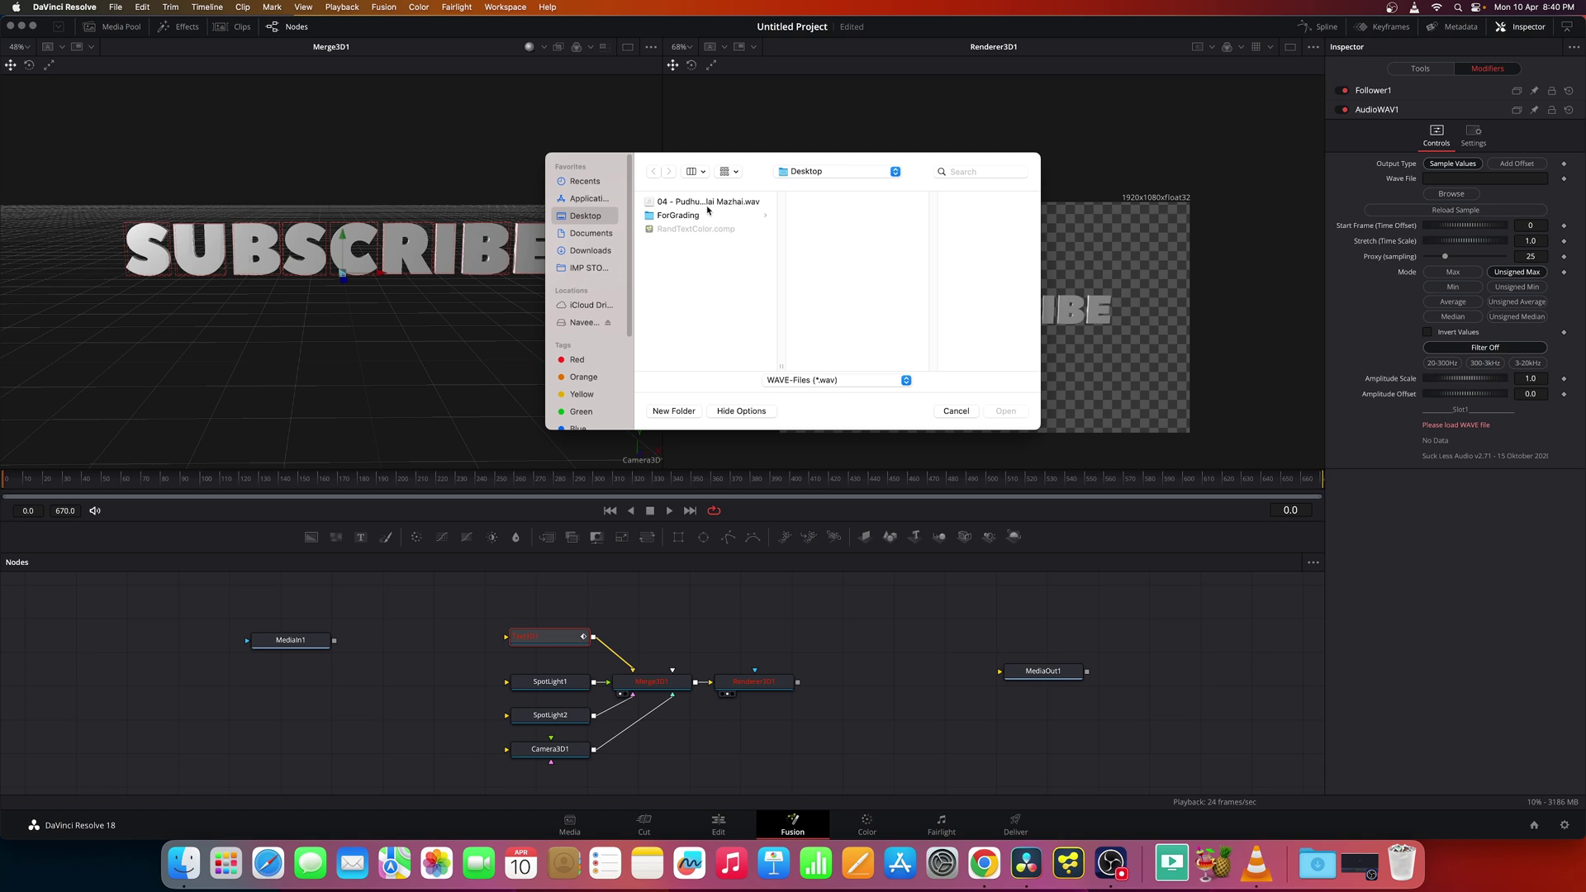
left_click(734, 203)
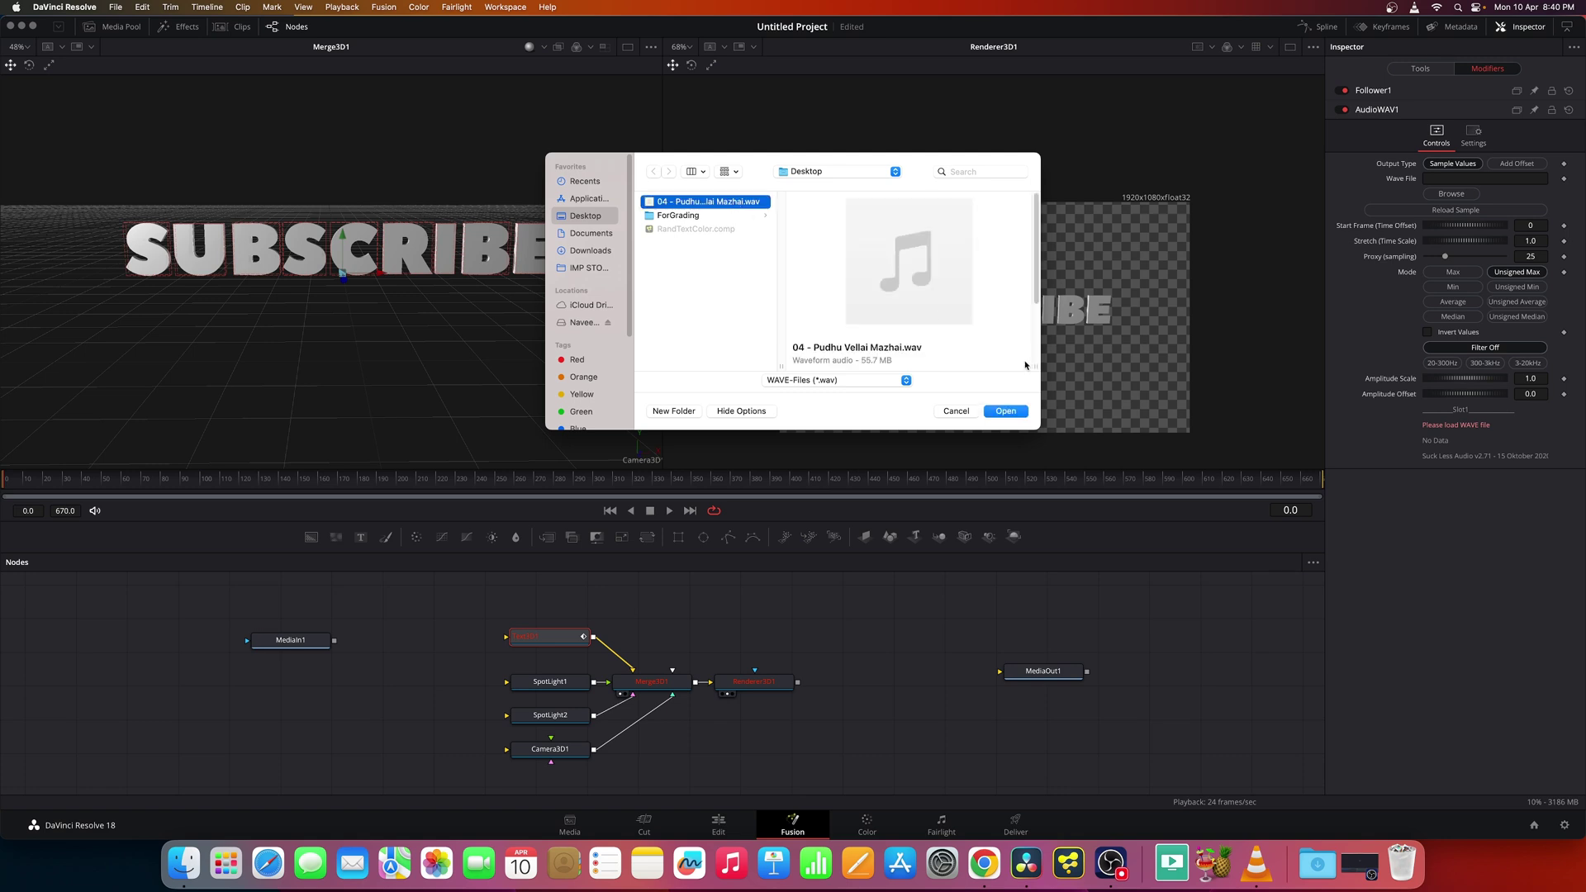
left_click(1006, 412)
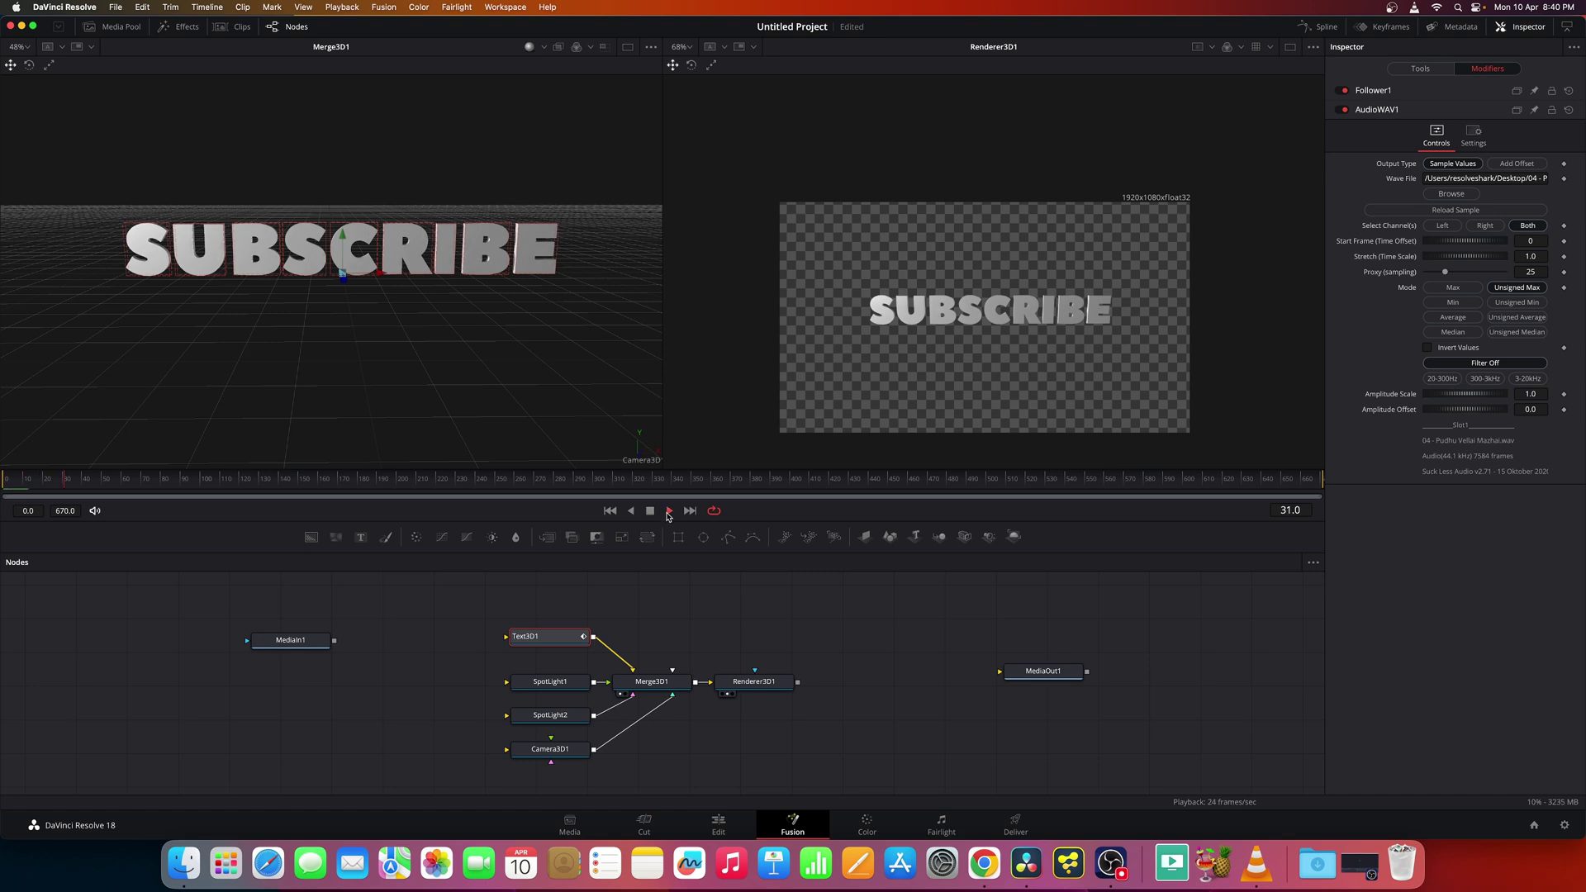
Step: At frame 0, raise AudioWAV1's Amplitude Scale to 13.536 and replay from the start
scroll(930, 328, "up", 5)
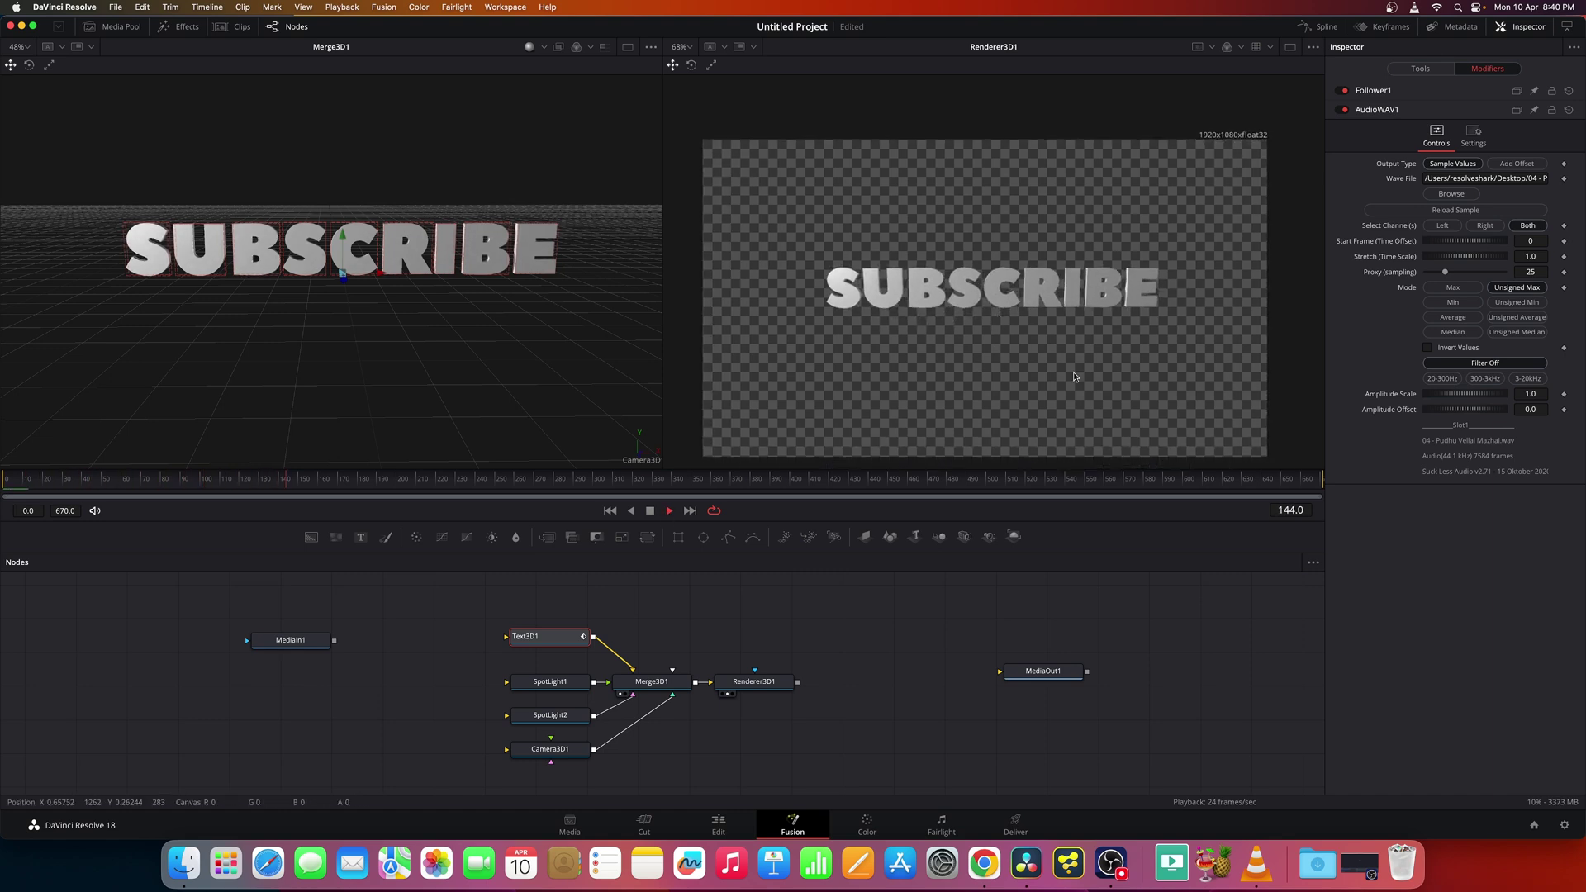
left_click(650, 512)
left_click(609, 511)
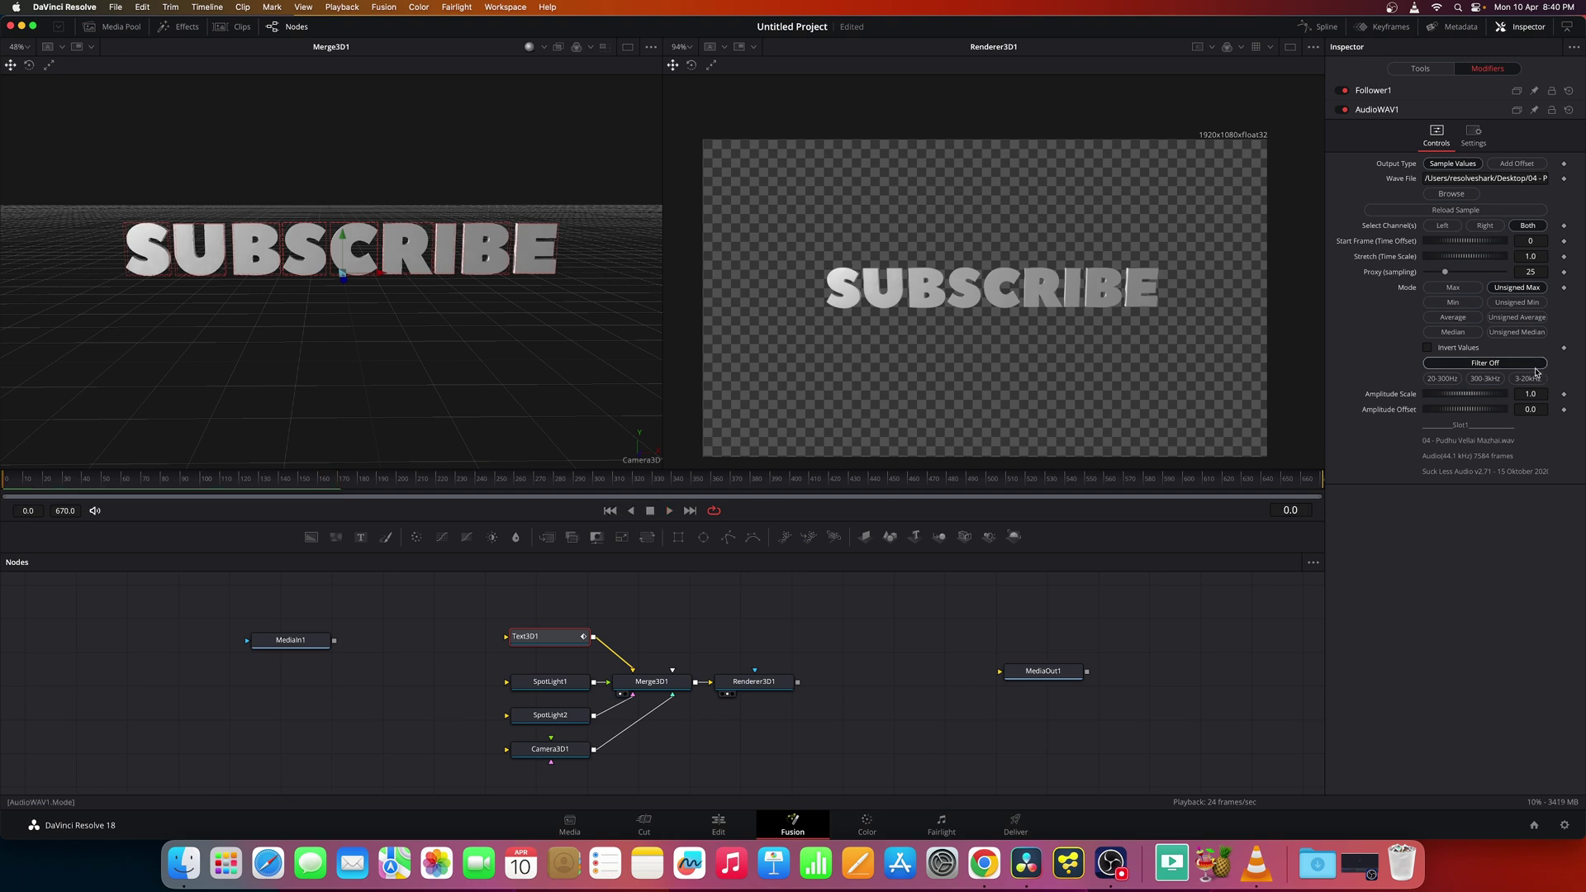
left_click_drag(1458, 399, 1513, 397)
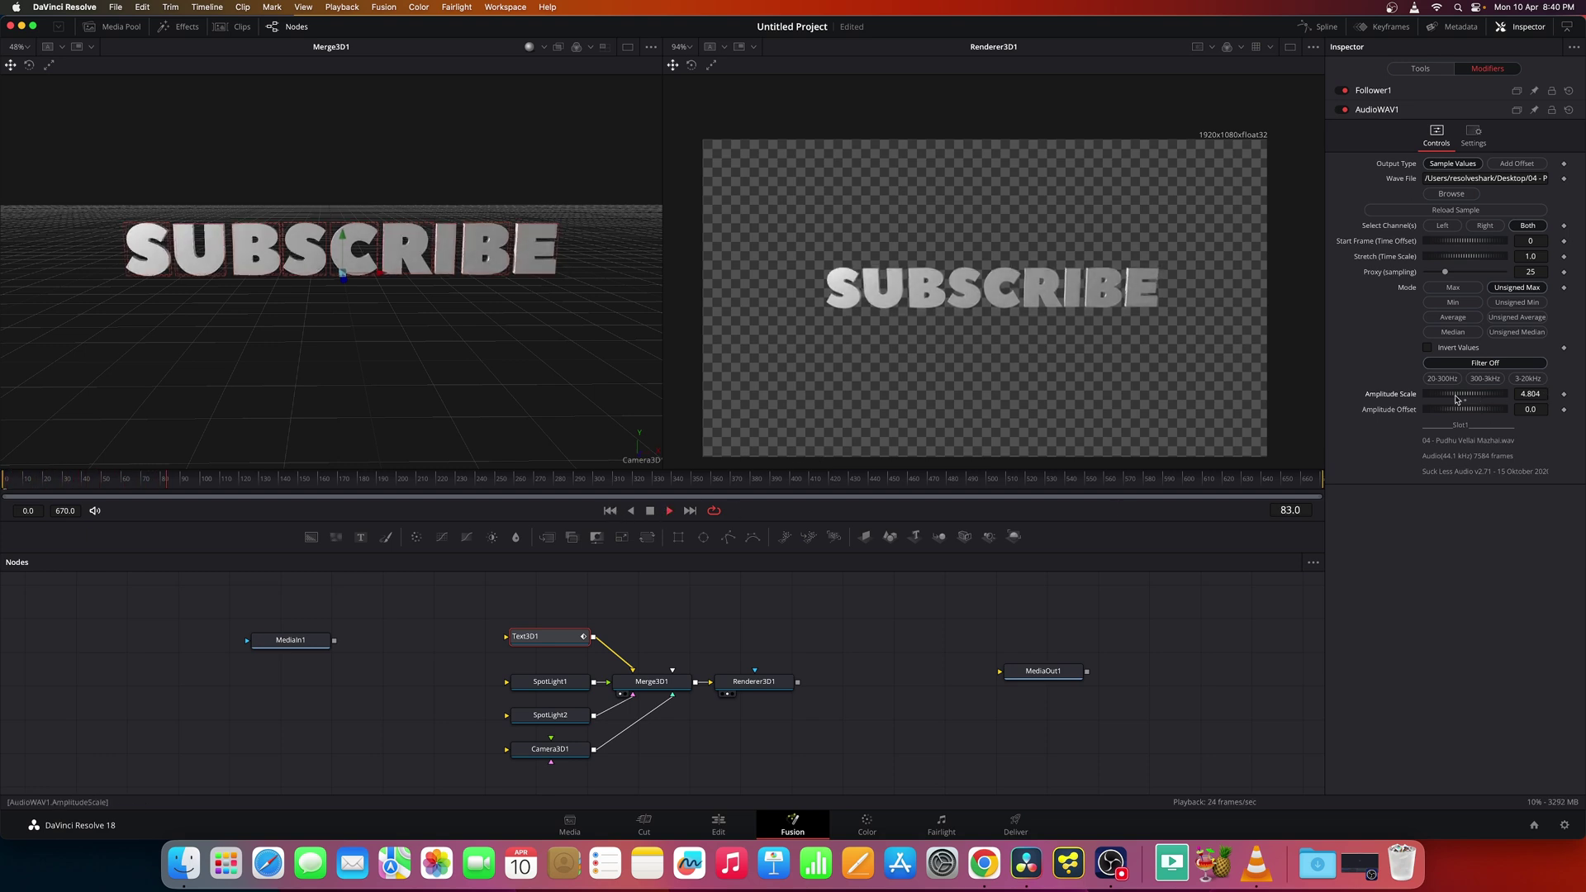
left_click_drag(1448, 401, 1467, 403)
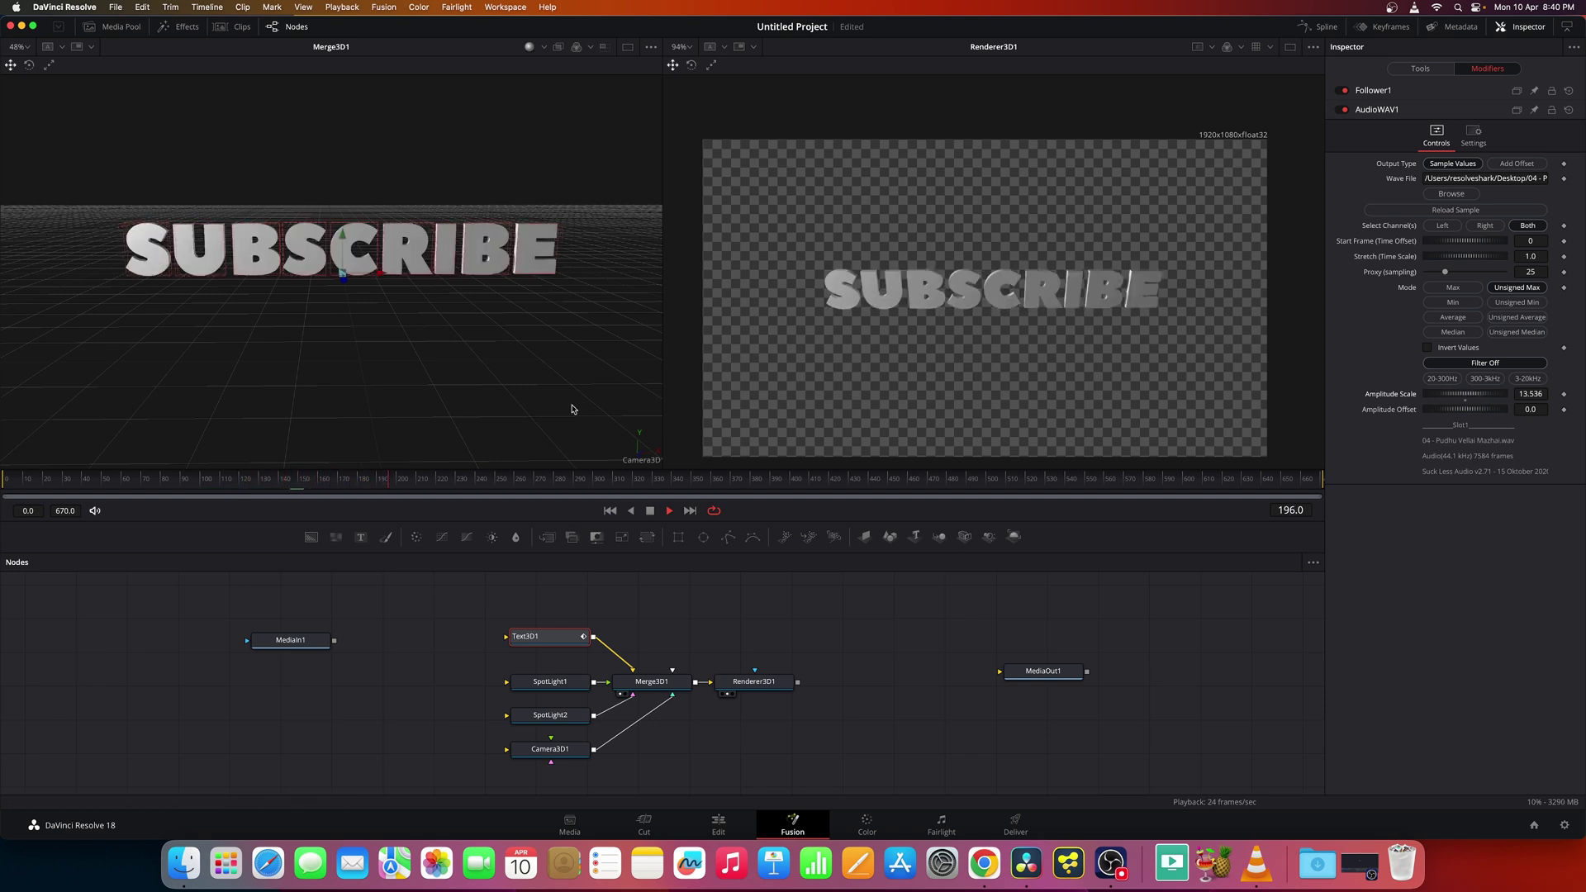
left_click(2, 481)
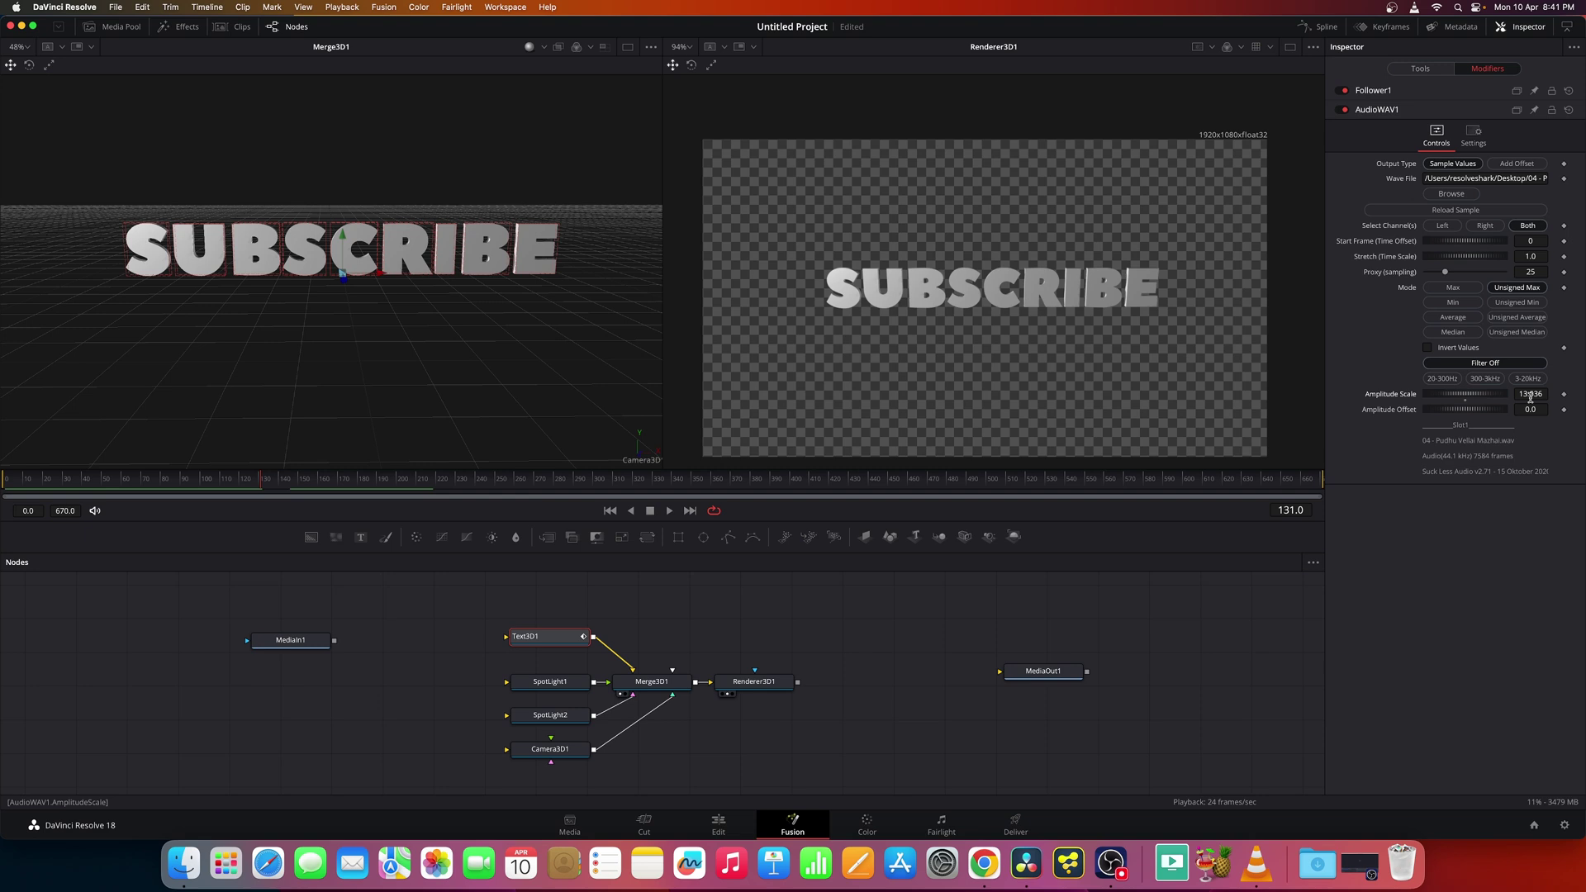
Step: Set Follower1's Timing Delay to 7.5 and play the preview
left_click(1373, 91)
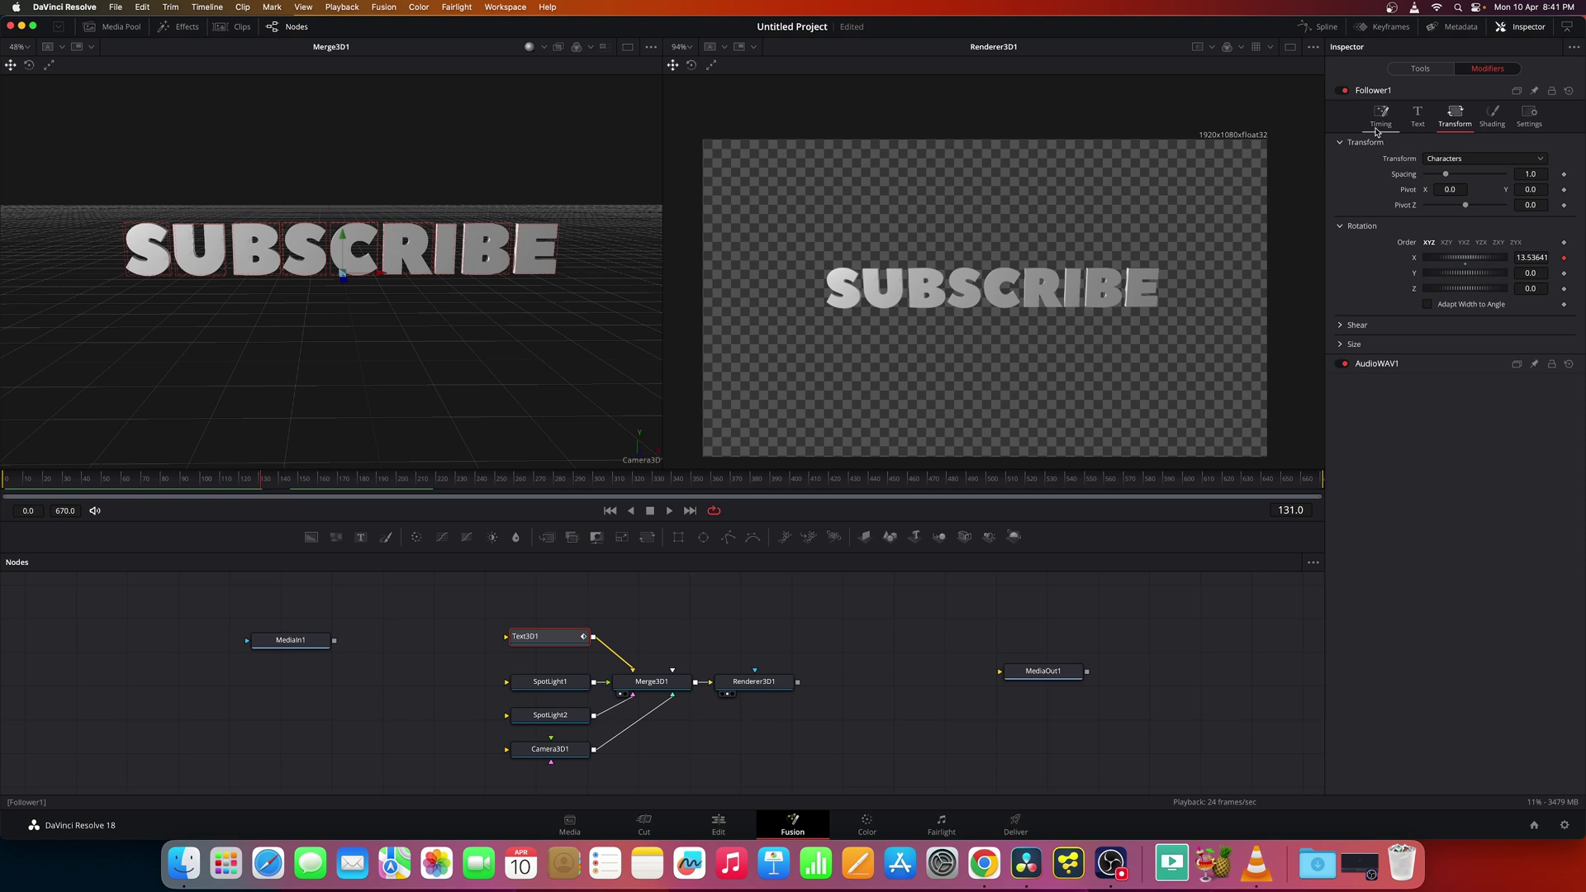
left_click(1379, 124)
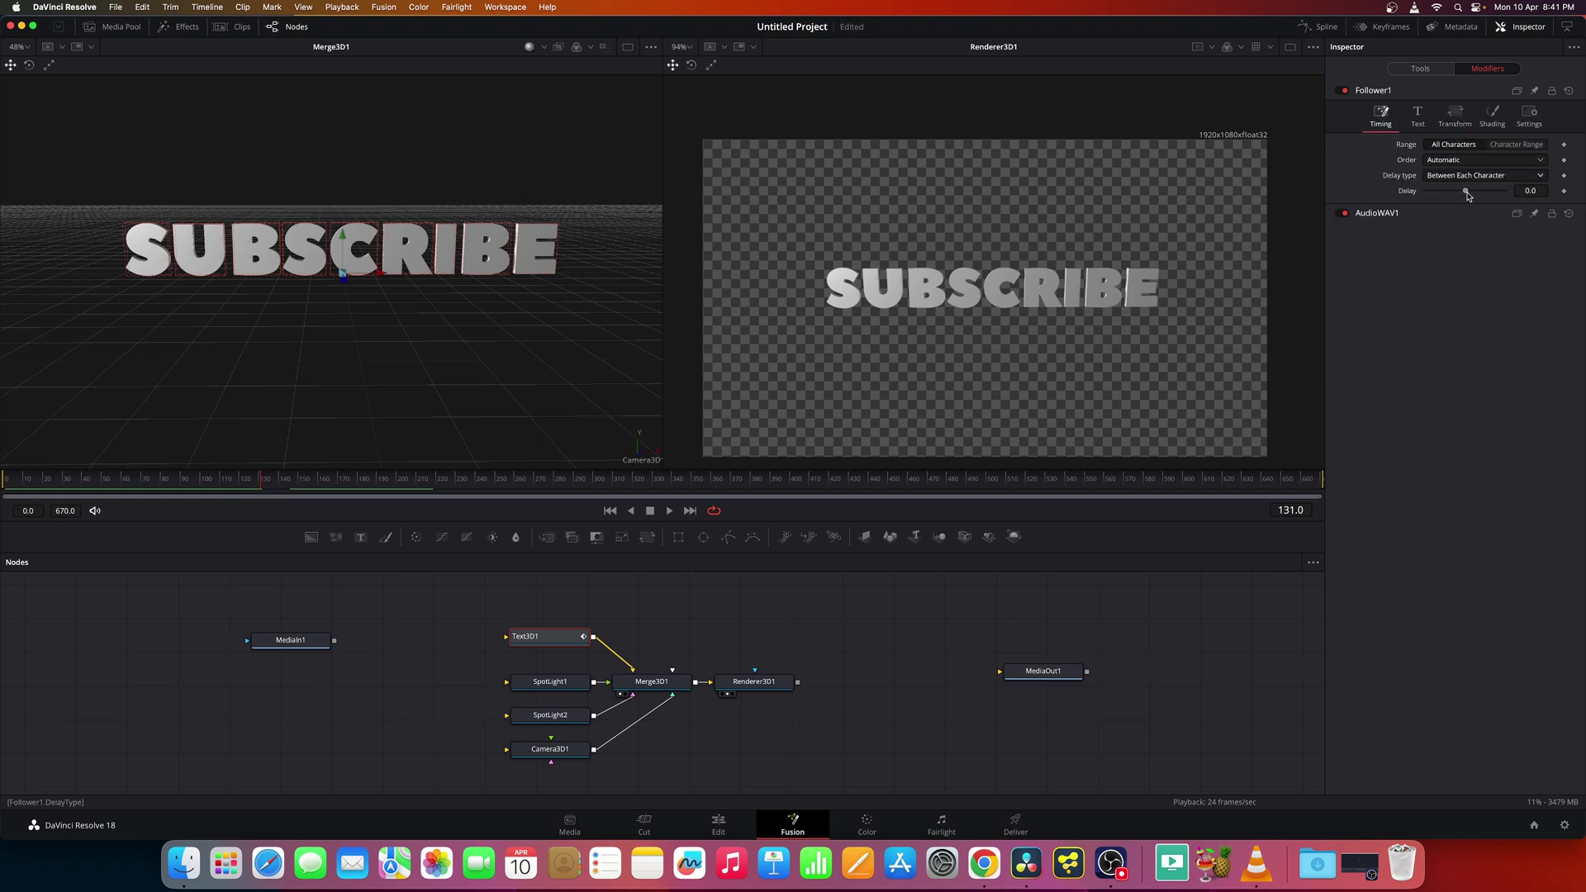
mouse_move(1467, 191)
left_mouse_down()
mouse_move(1491, 194)
mouse_move(1473, 194)
left_mouse_up()
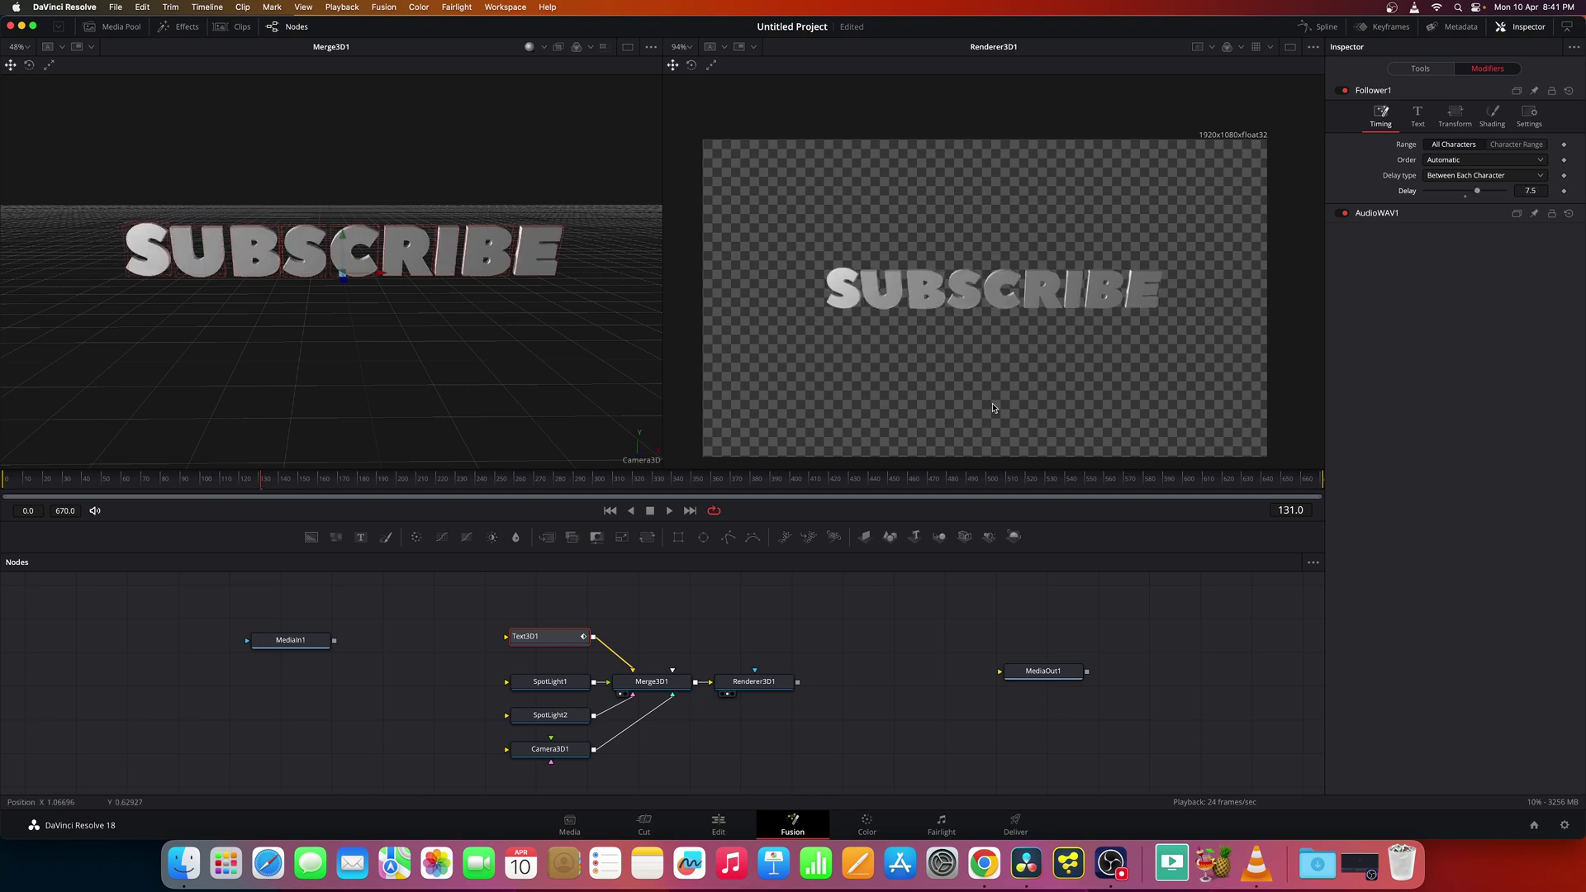
left_click(669, 511)
Step: Use Between Each Character delay type and Left to Right order, then stop playback
left_click(1460, 178)
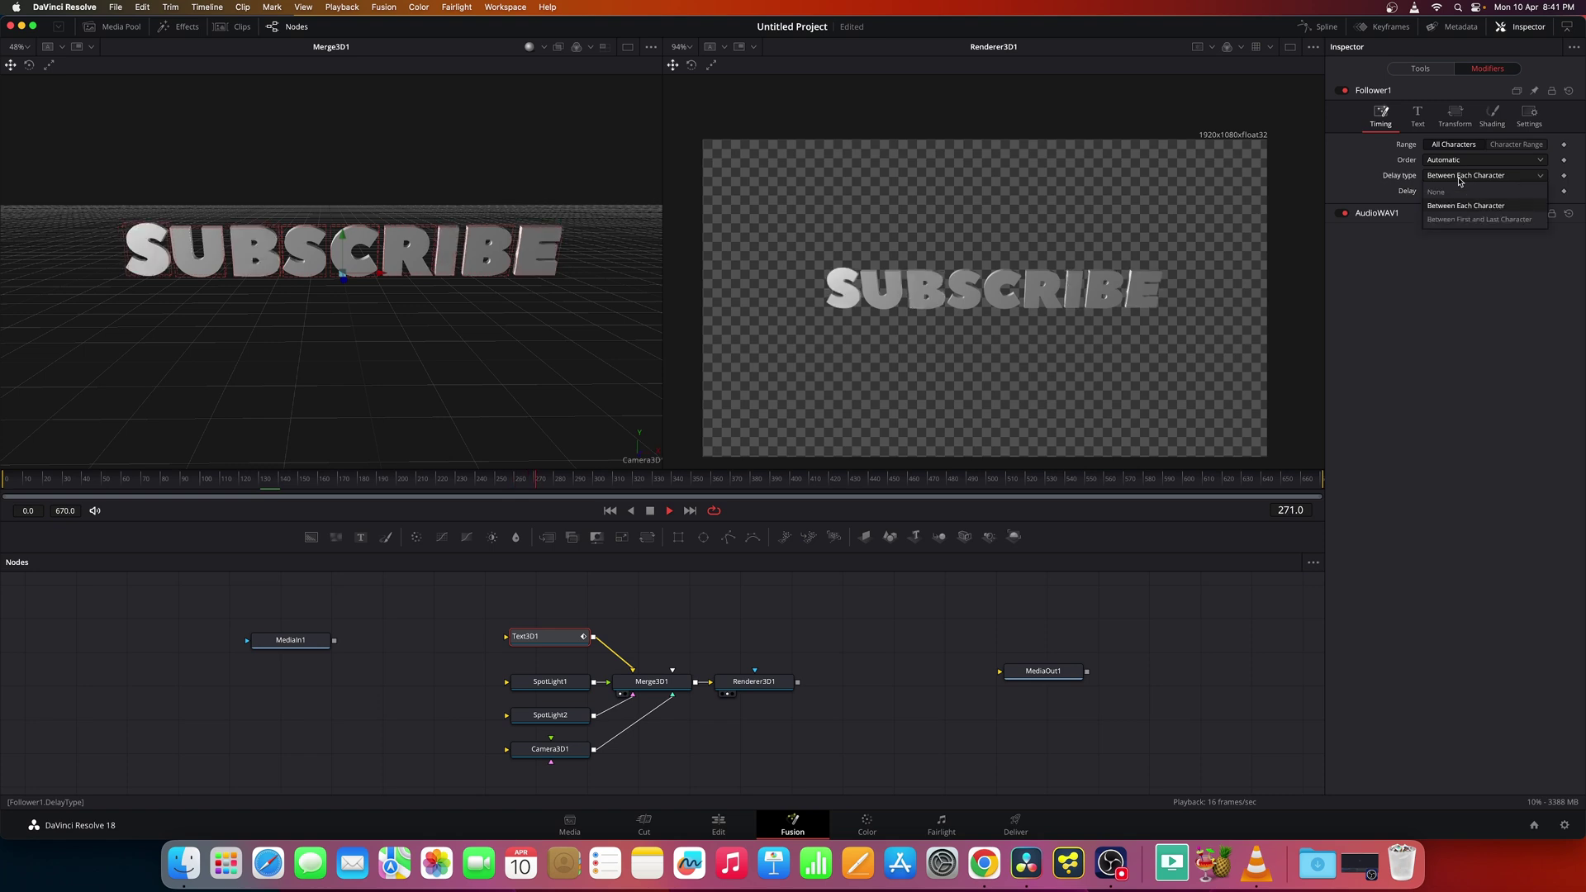
left_click(1466, 206)
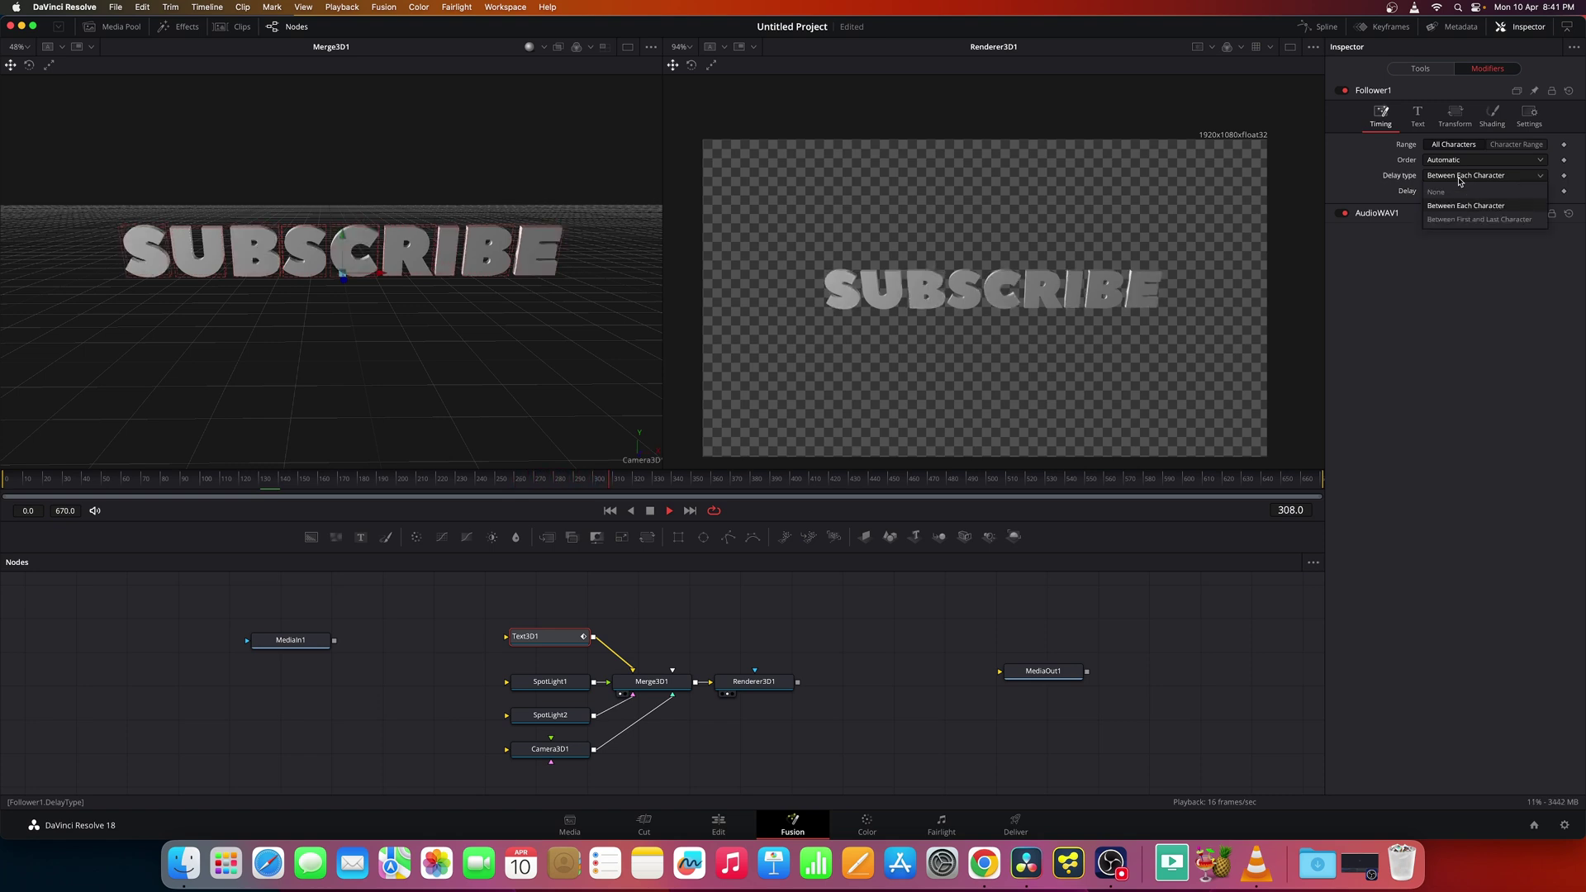
left_click(1479, 175)
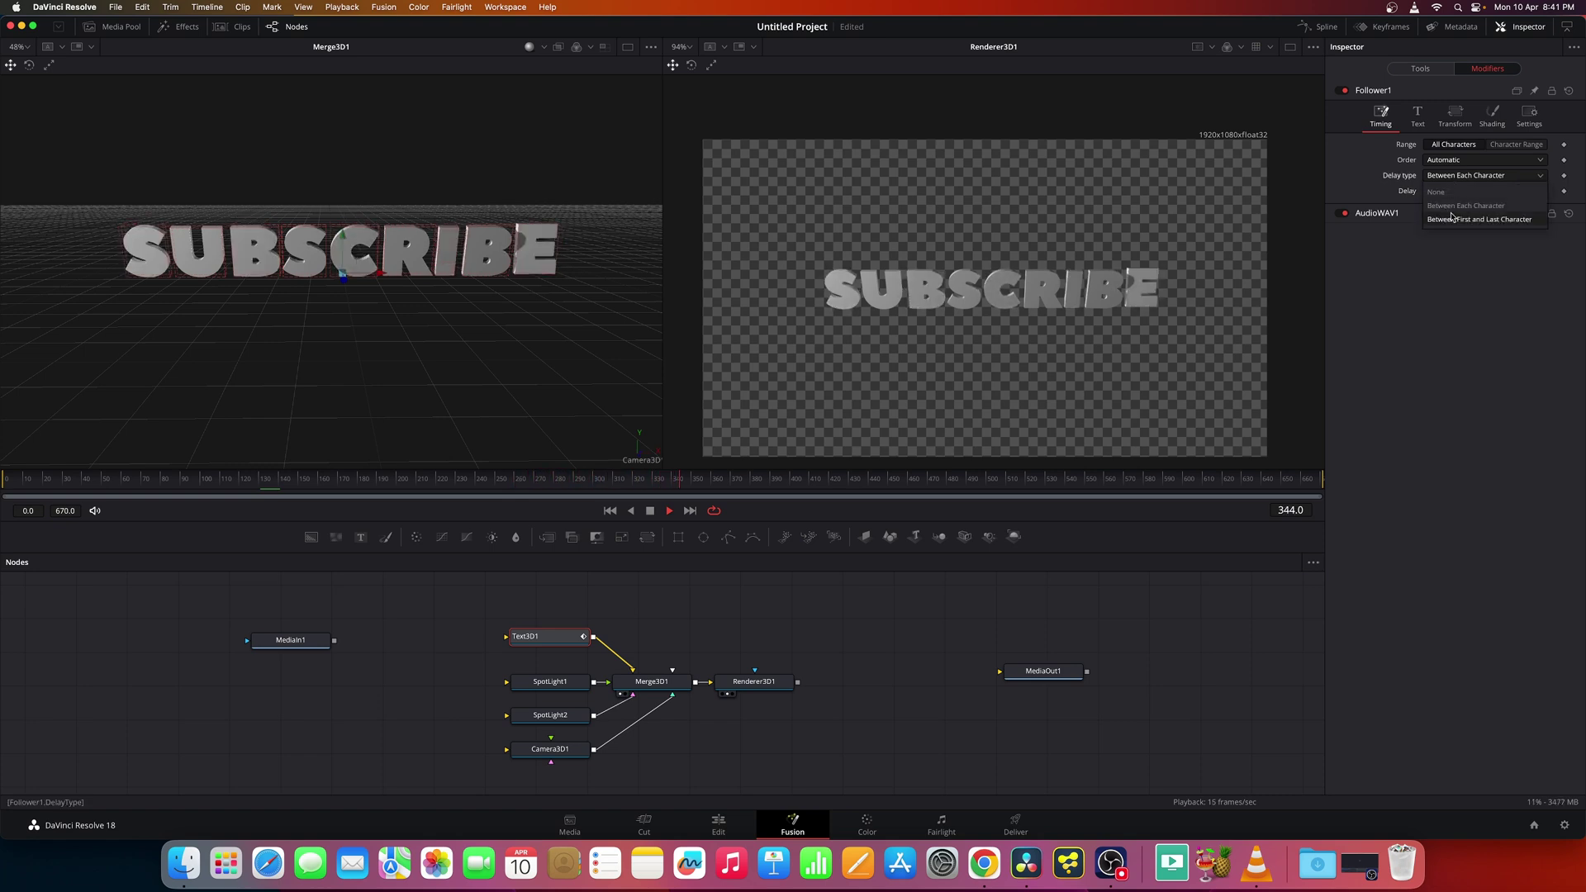
left_click(1453, 223)
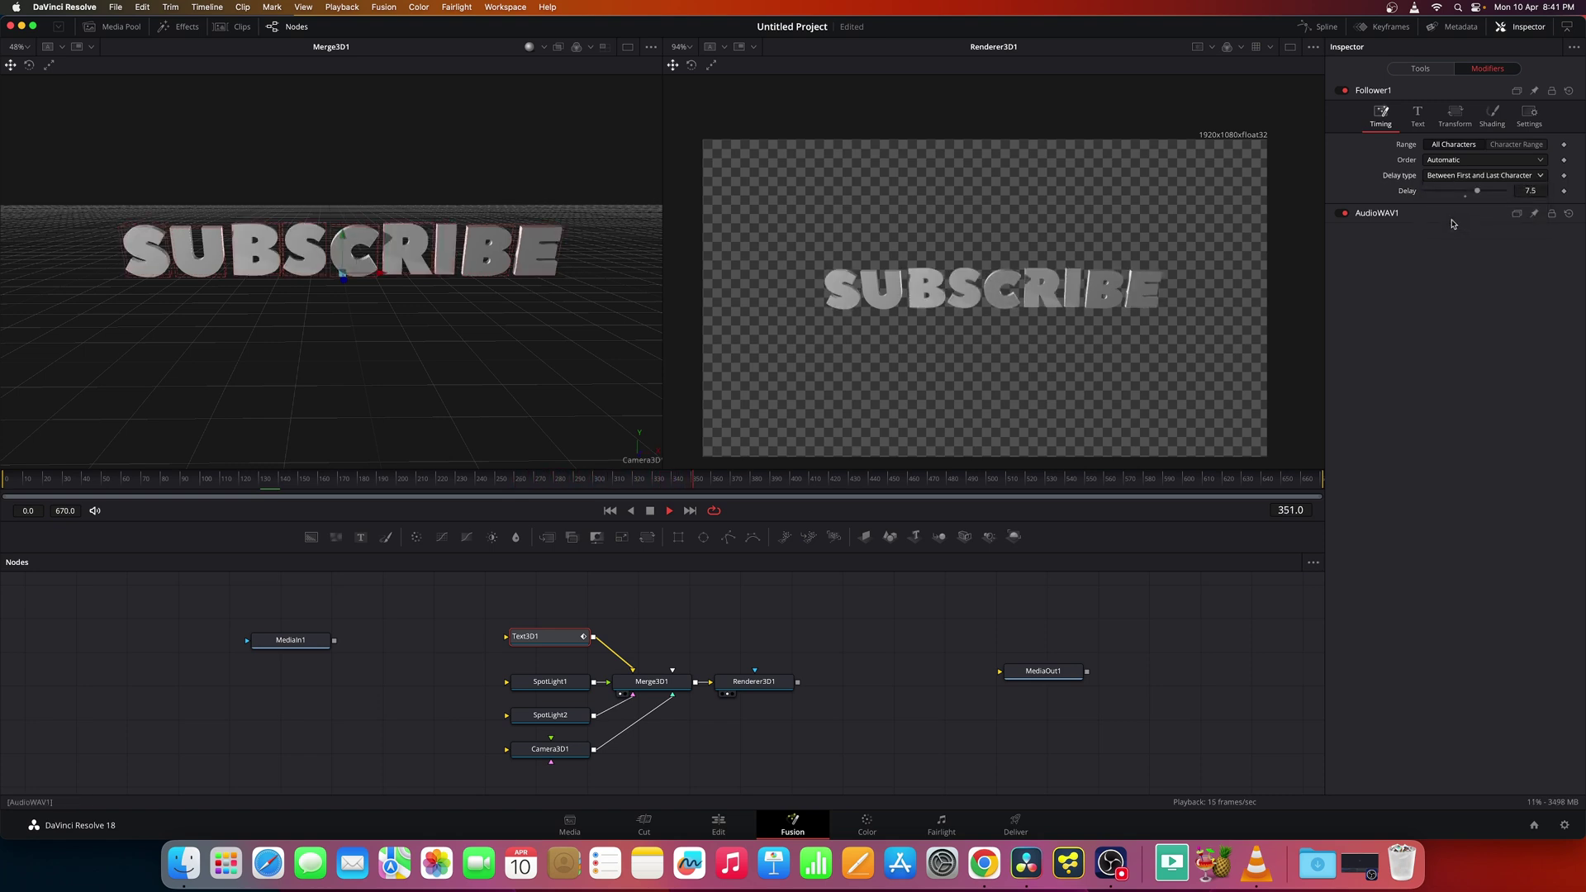
left_click(1458, 175)
left_click(1453, 207)
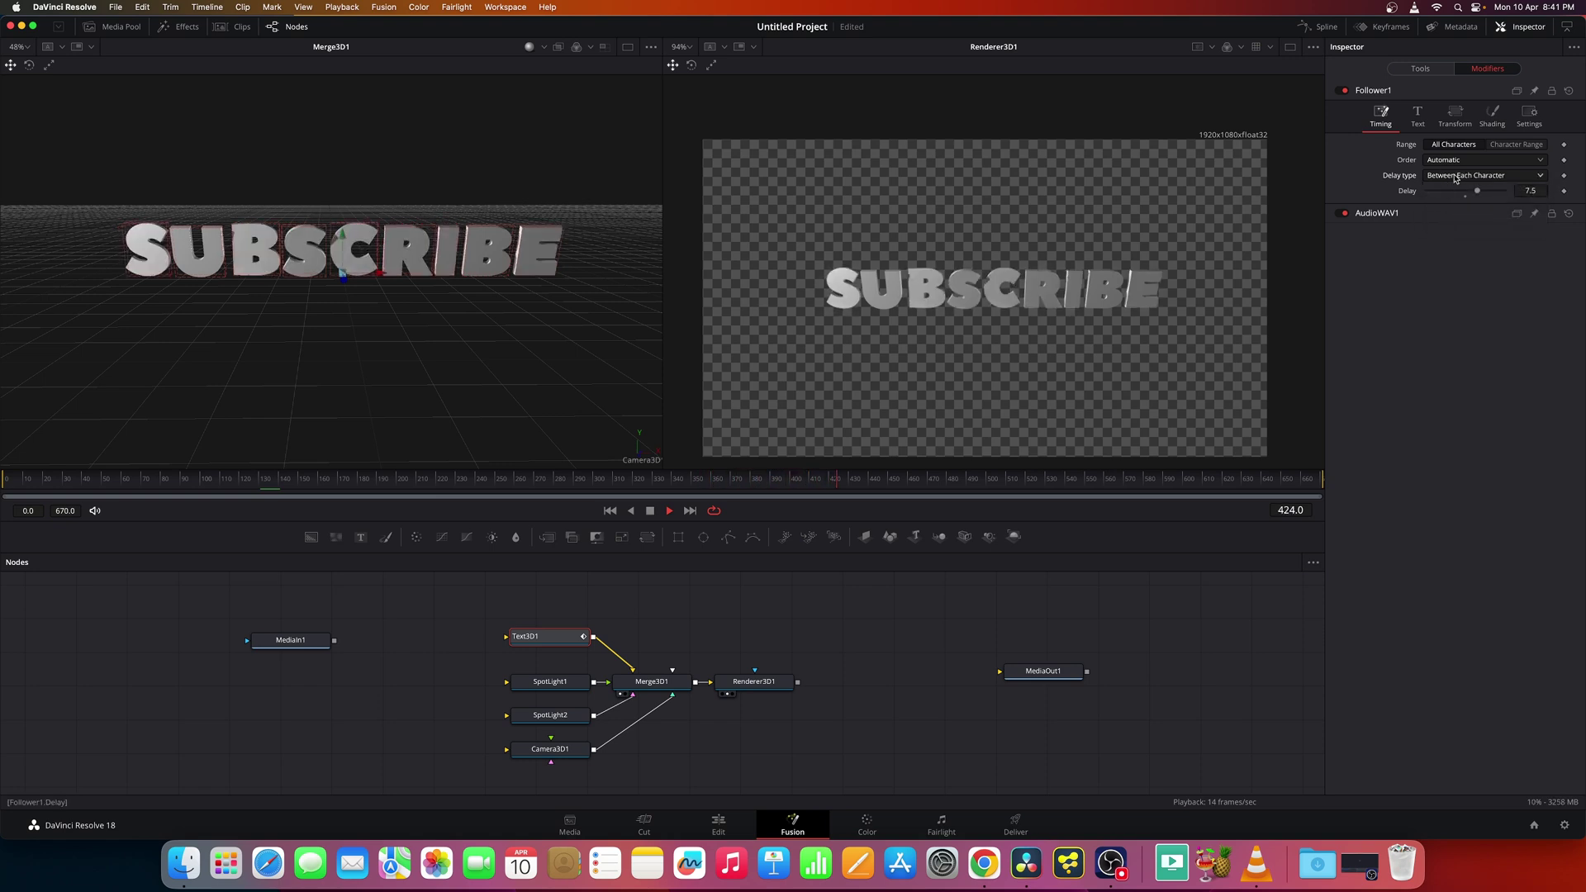
left_click(1436, 165)
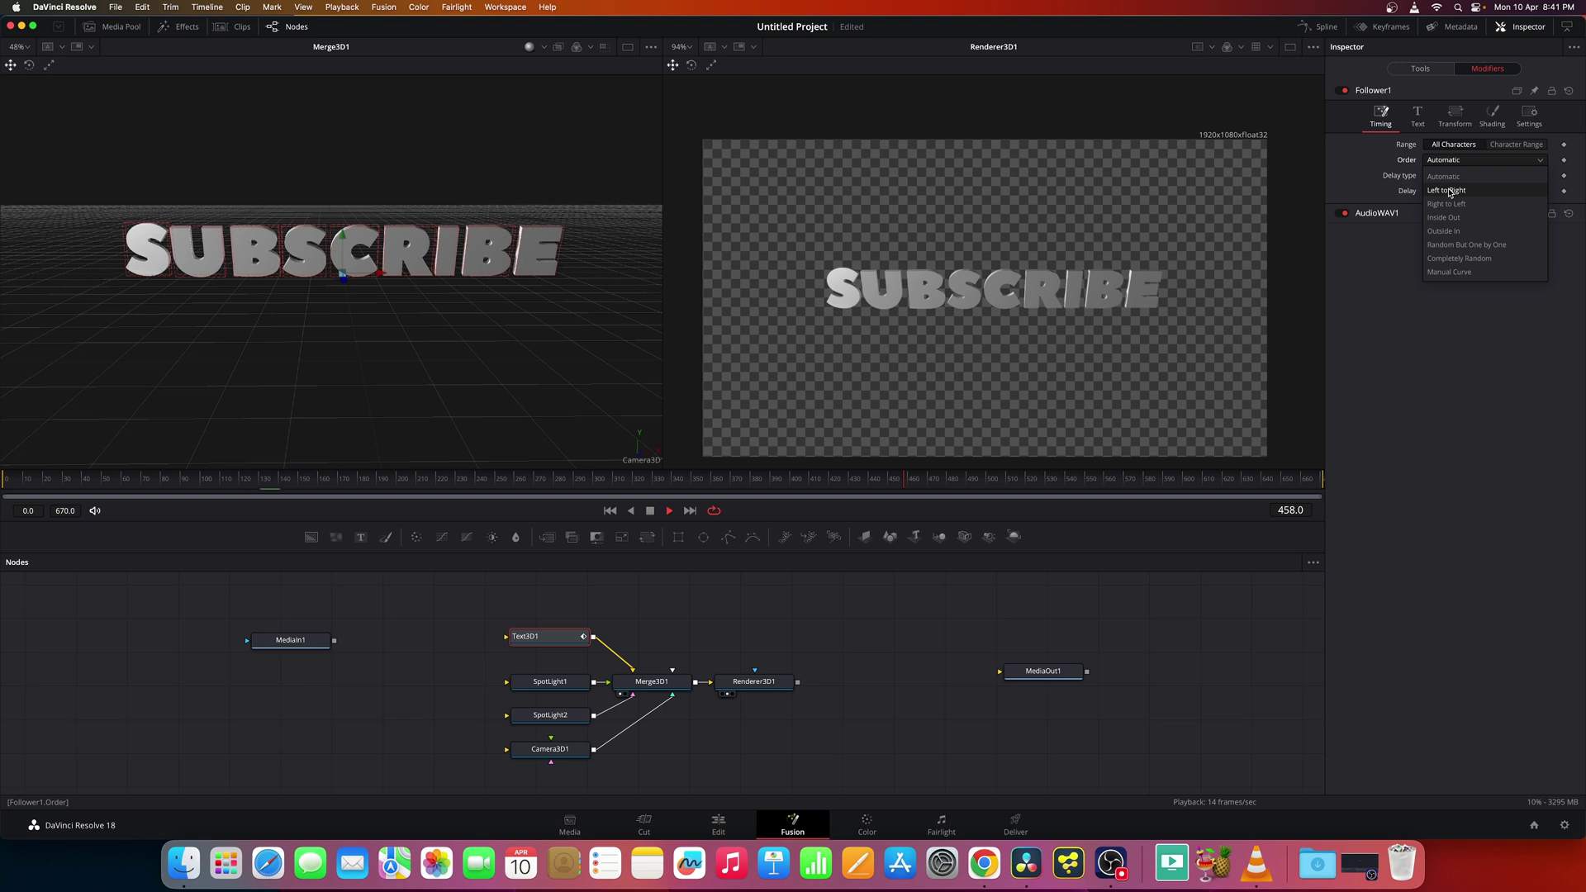
left_click(1446, 191)
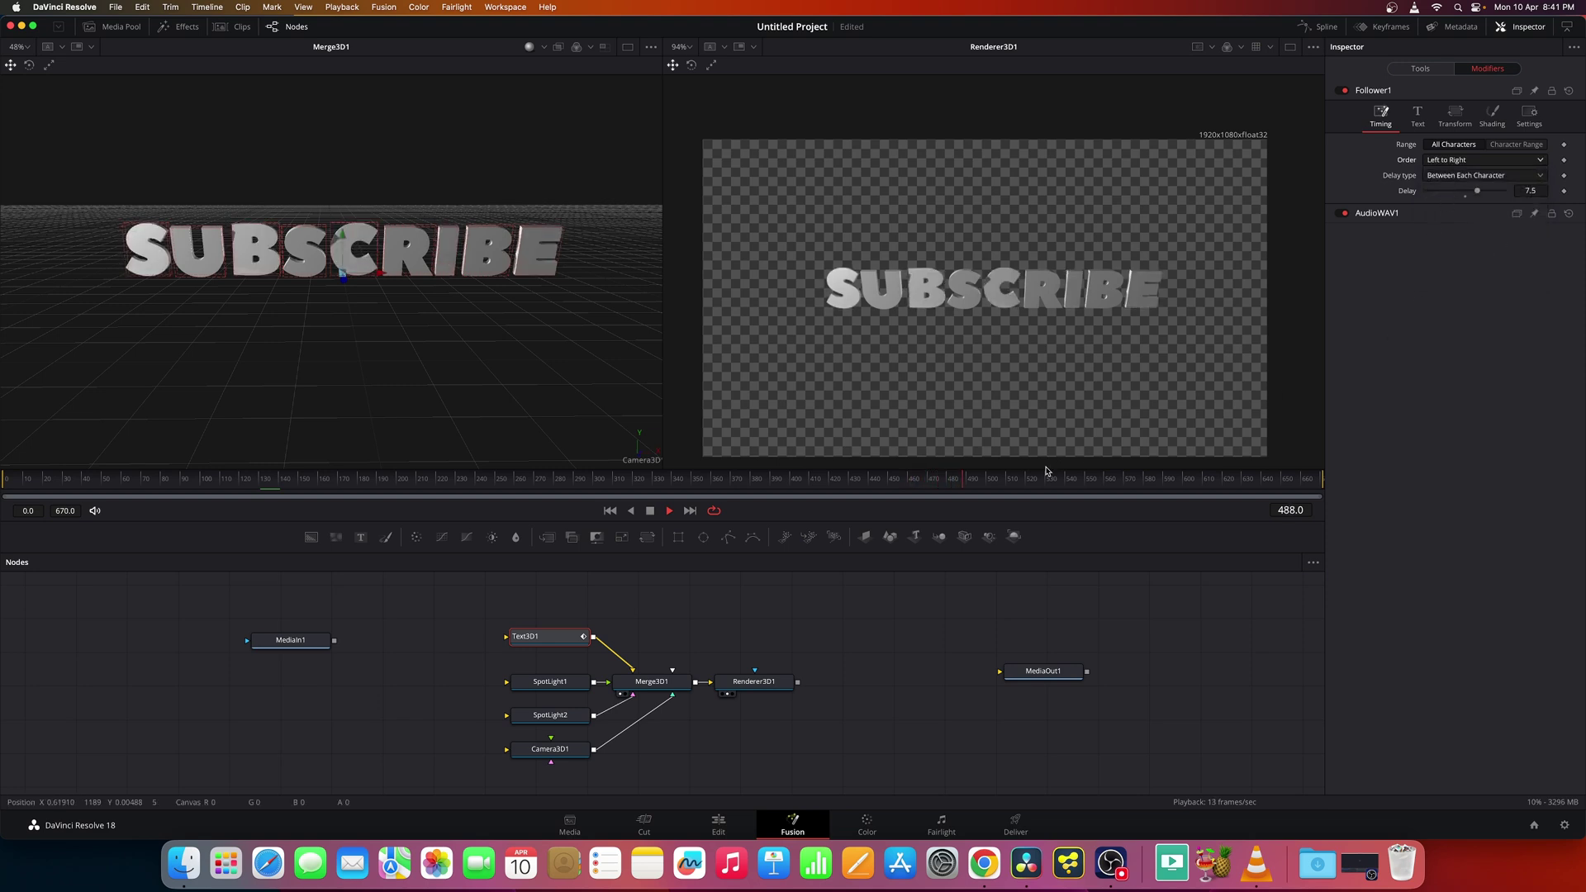
left_click(650, 511)
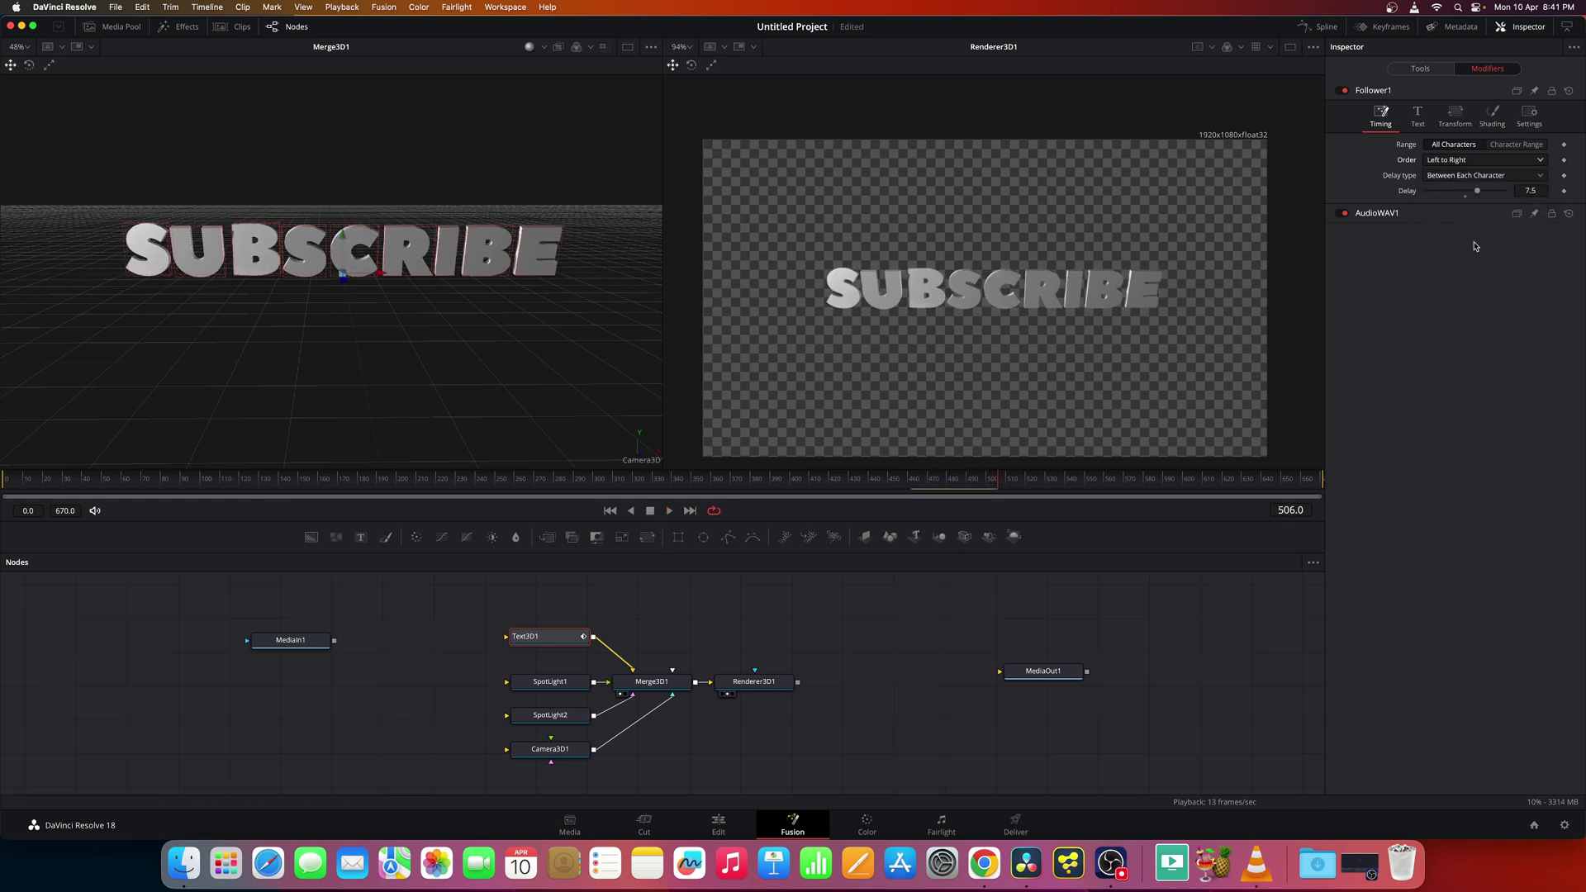
Step: Connect the characters' rotation to AudioWAV1's Output via an Audio (WAV) modifier
left_click(1427, 122)
left_click(1455, 116)
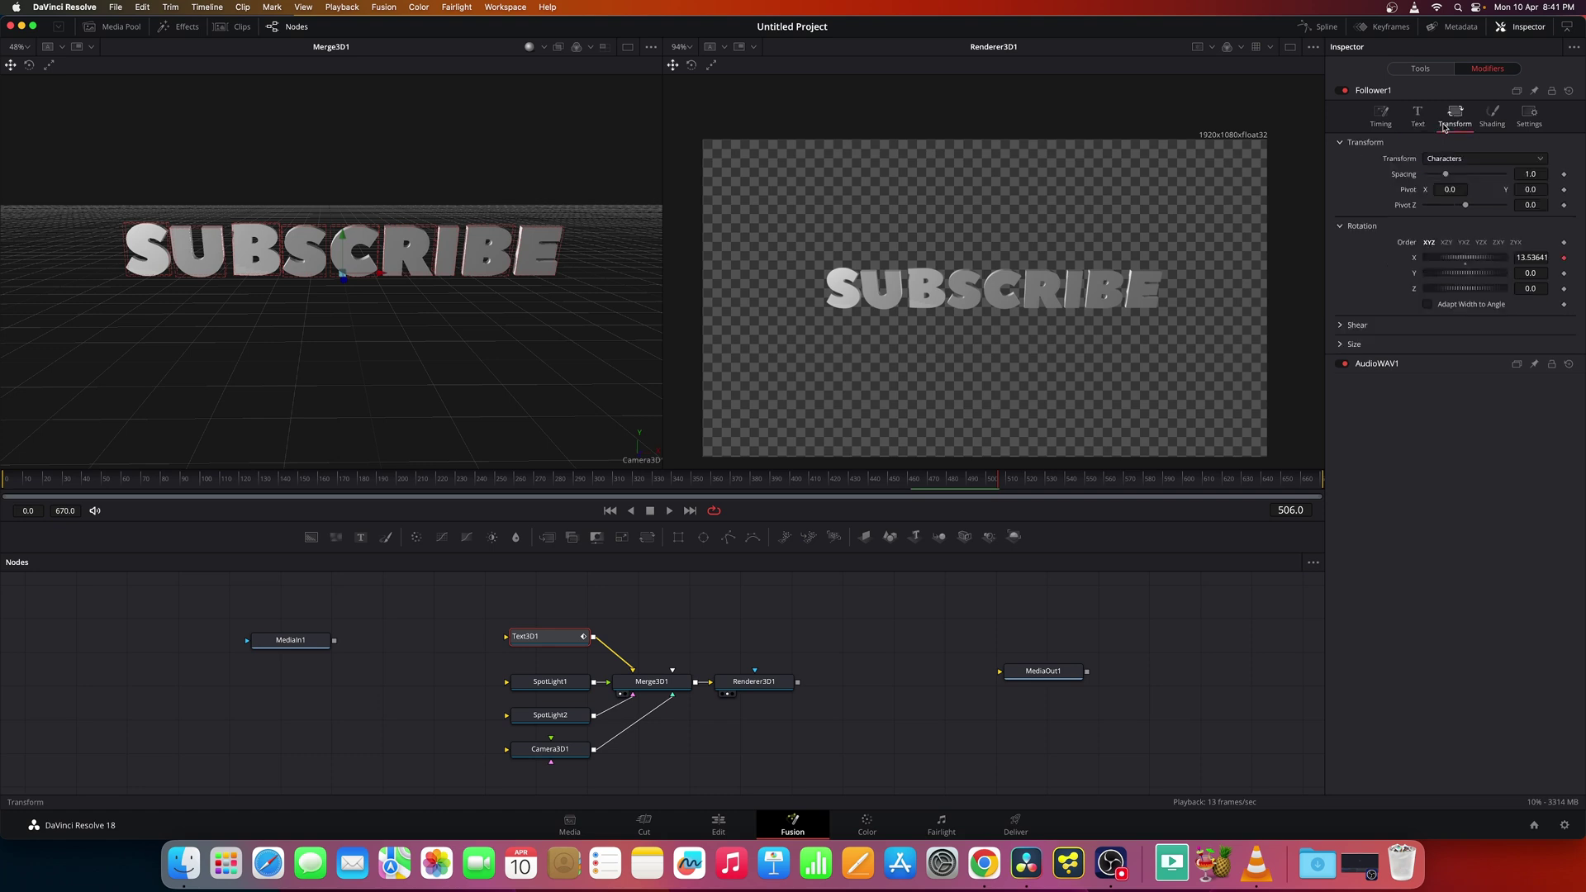
right_click(1415, 277)
mouse_move(1456, 326)
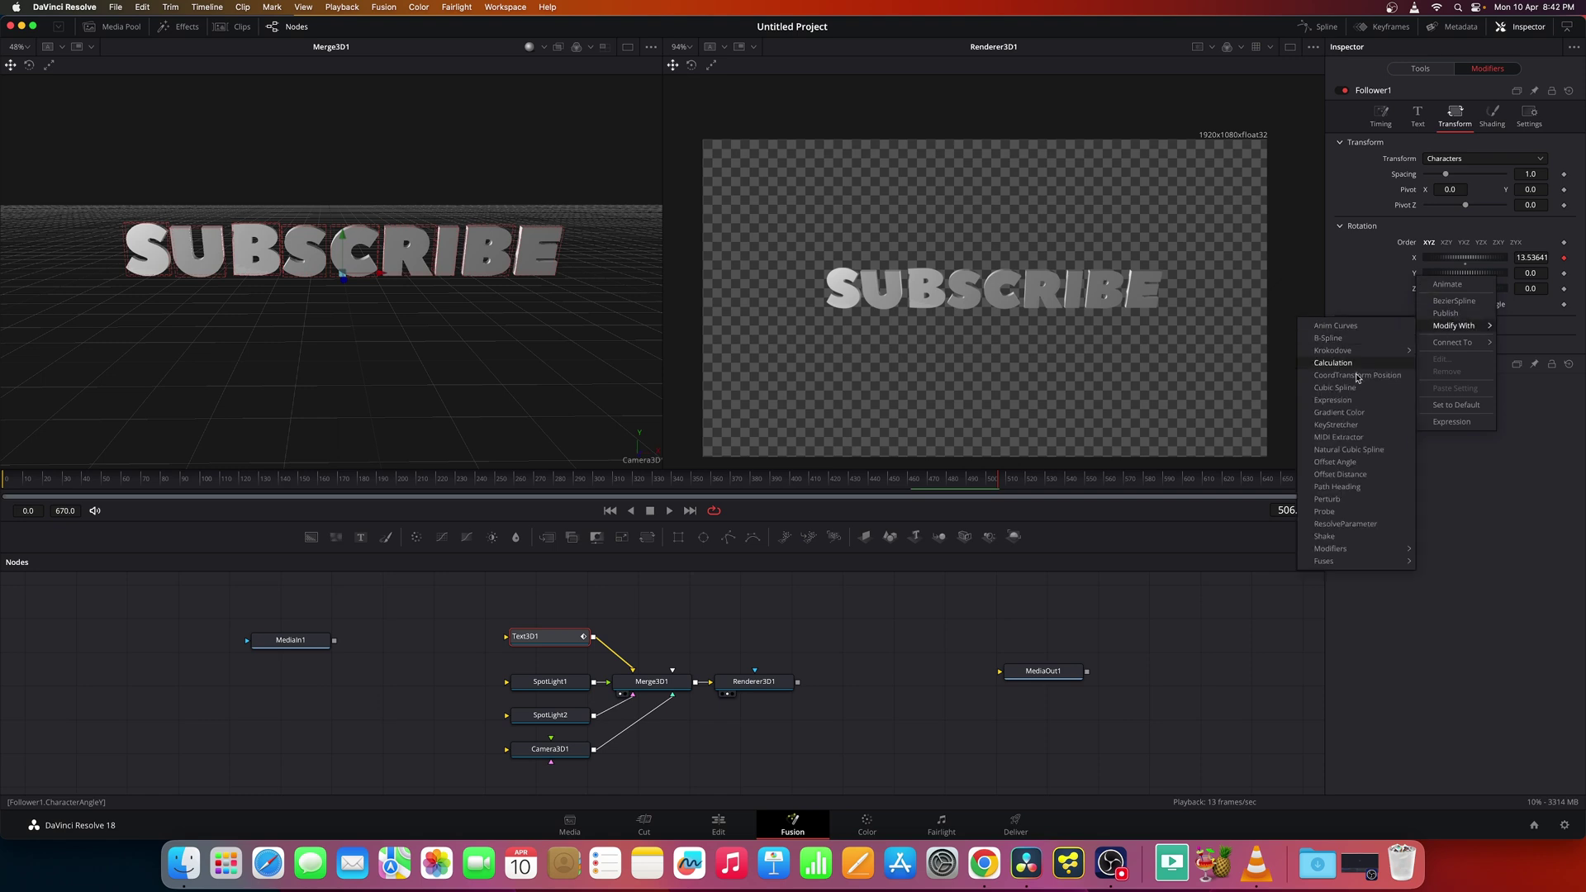
mouse_move(1347, 549)
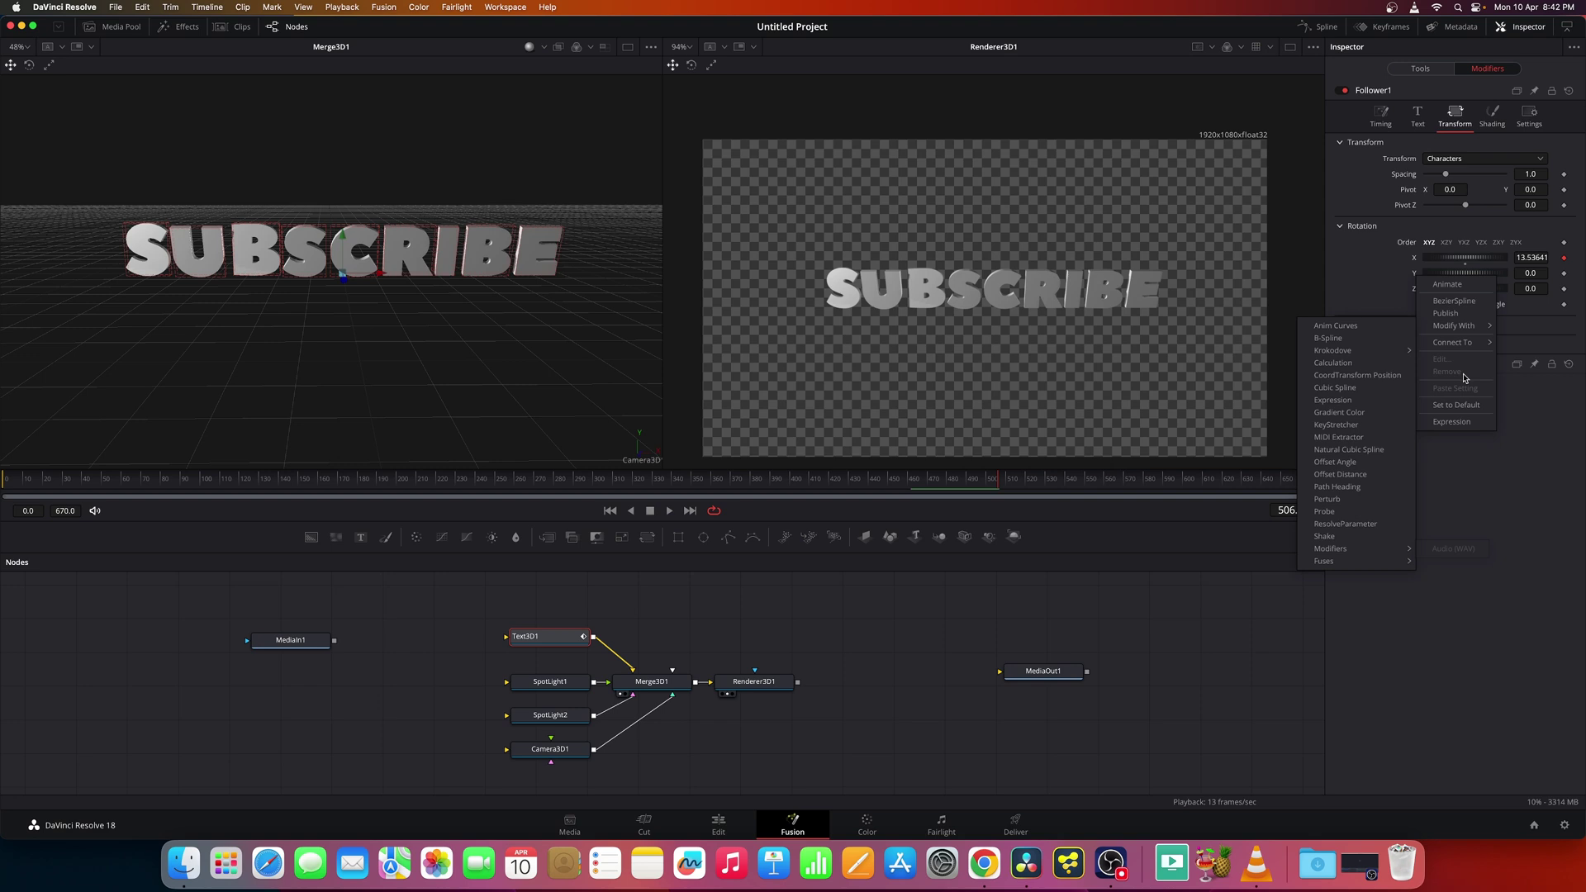
left_click(1456, 549)
mouse_move(1462, 343)
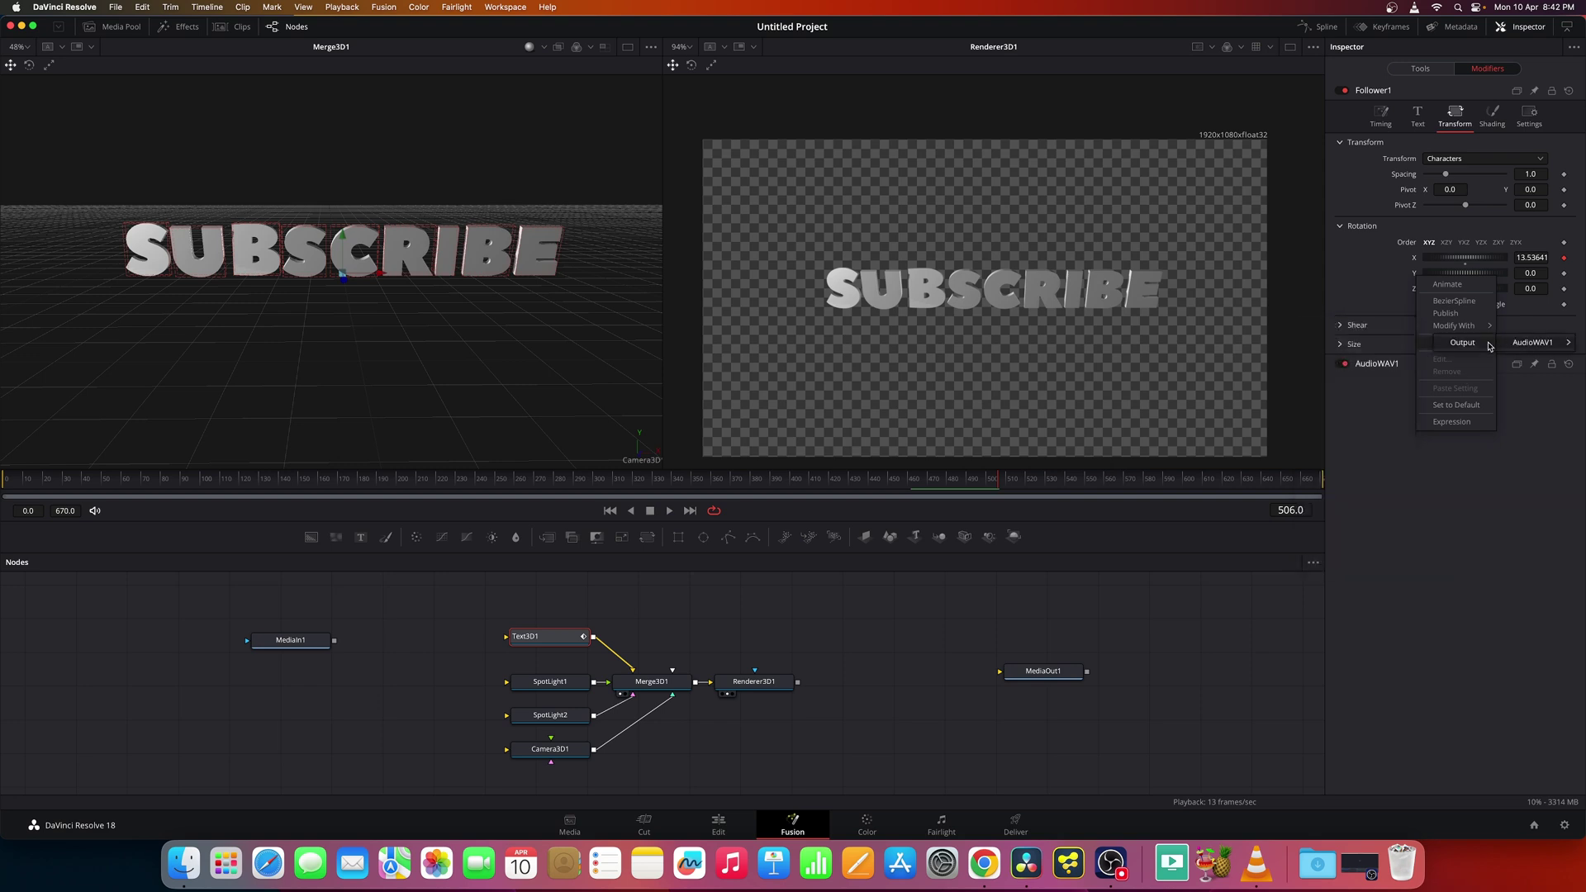
left_click(1533, 342)
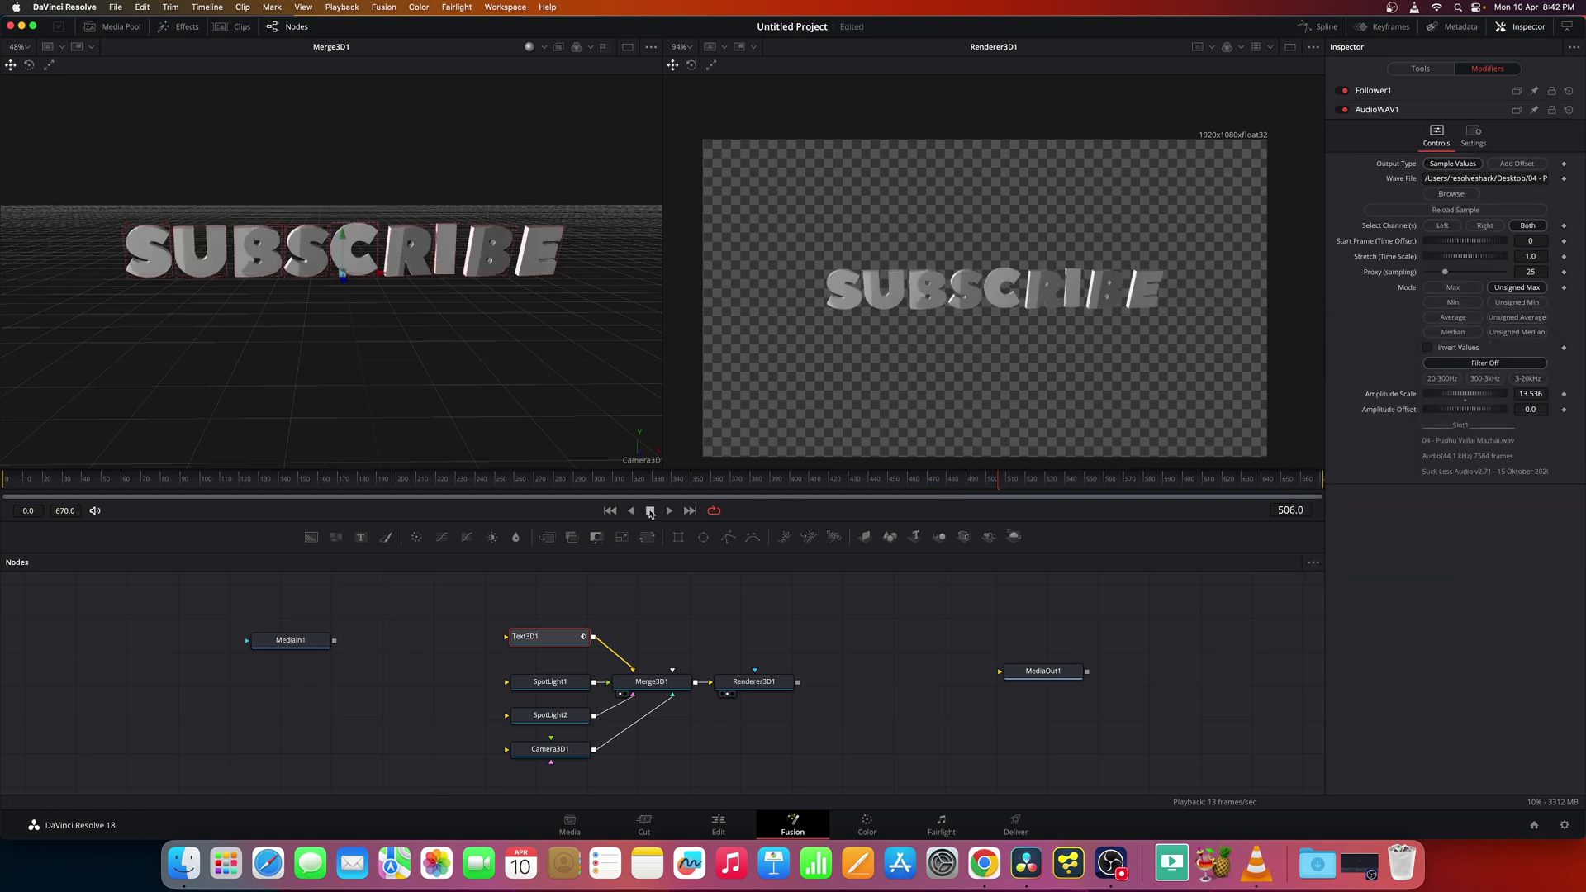
Step: Play the animation from frame 0, return to the start, and show Text3D1's settings
left_click(611, 512)
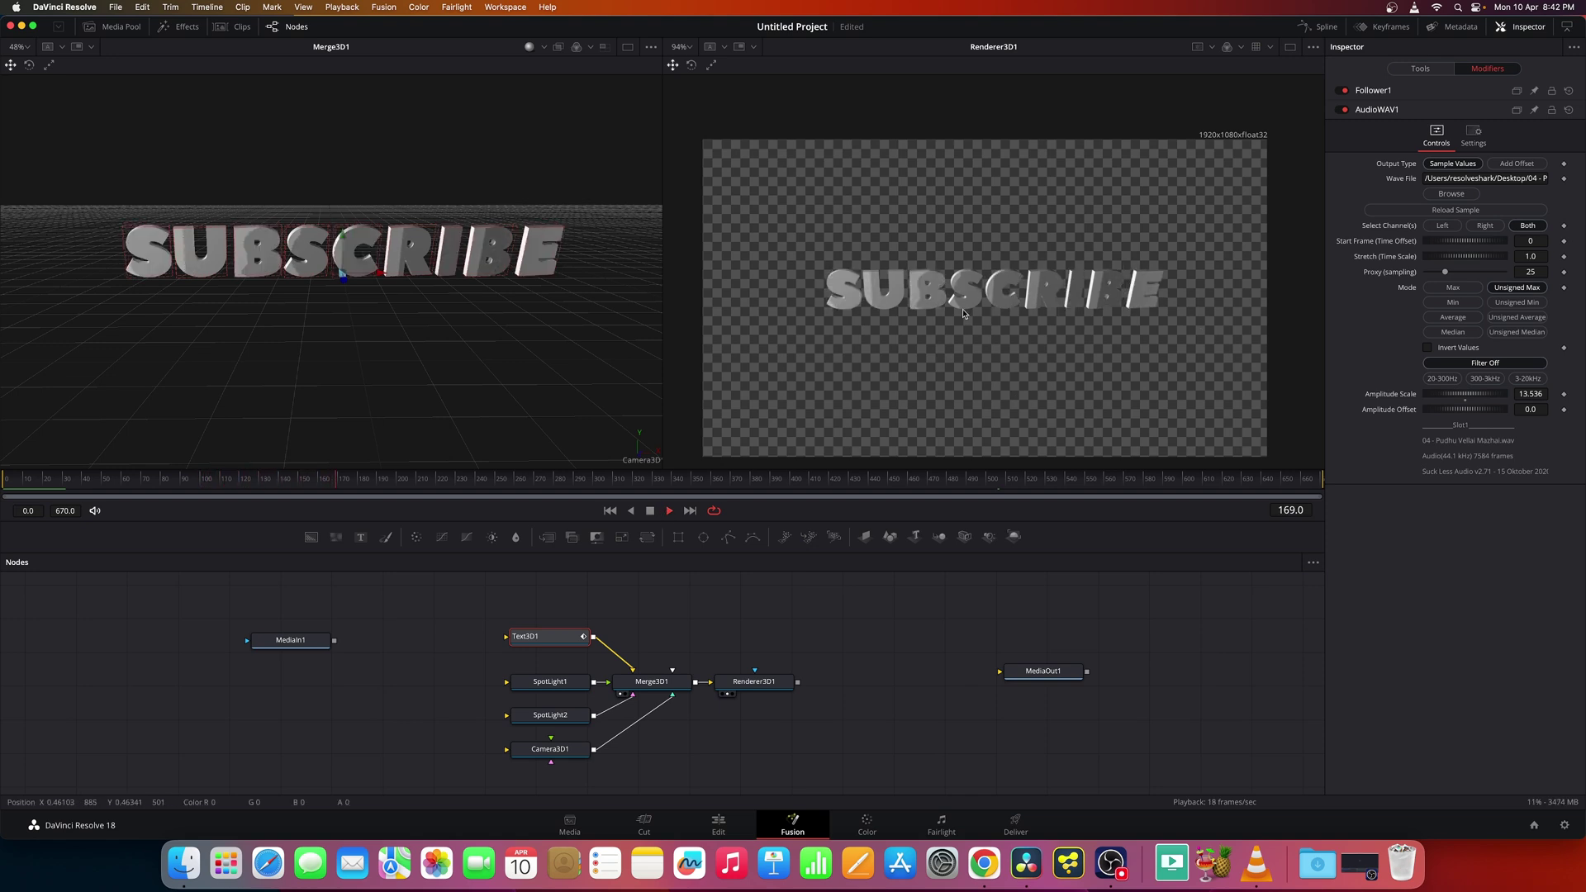
left_click(611, 511)
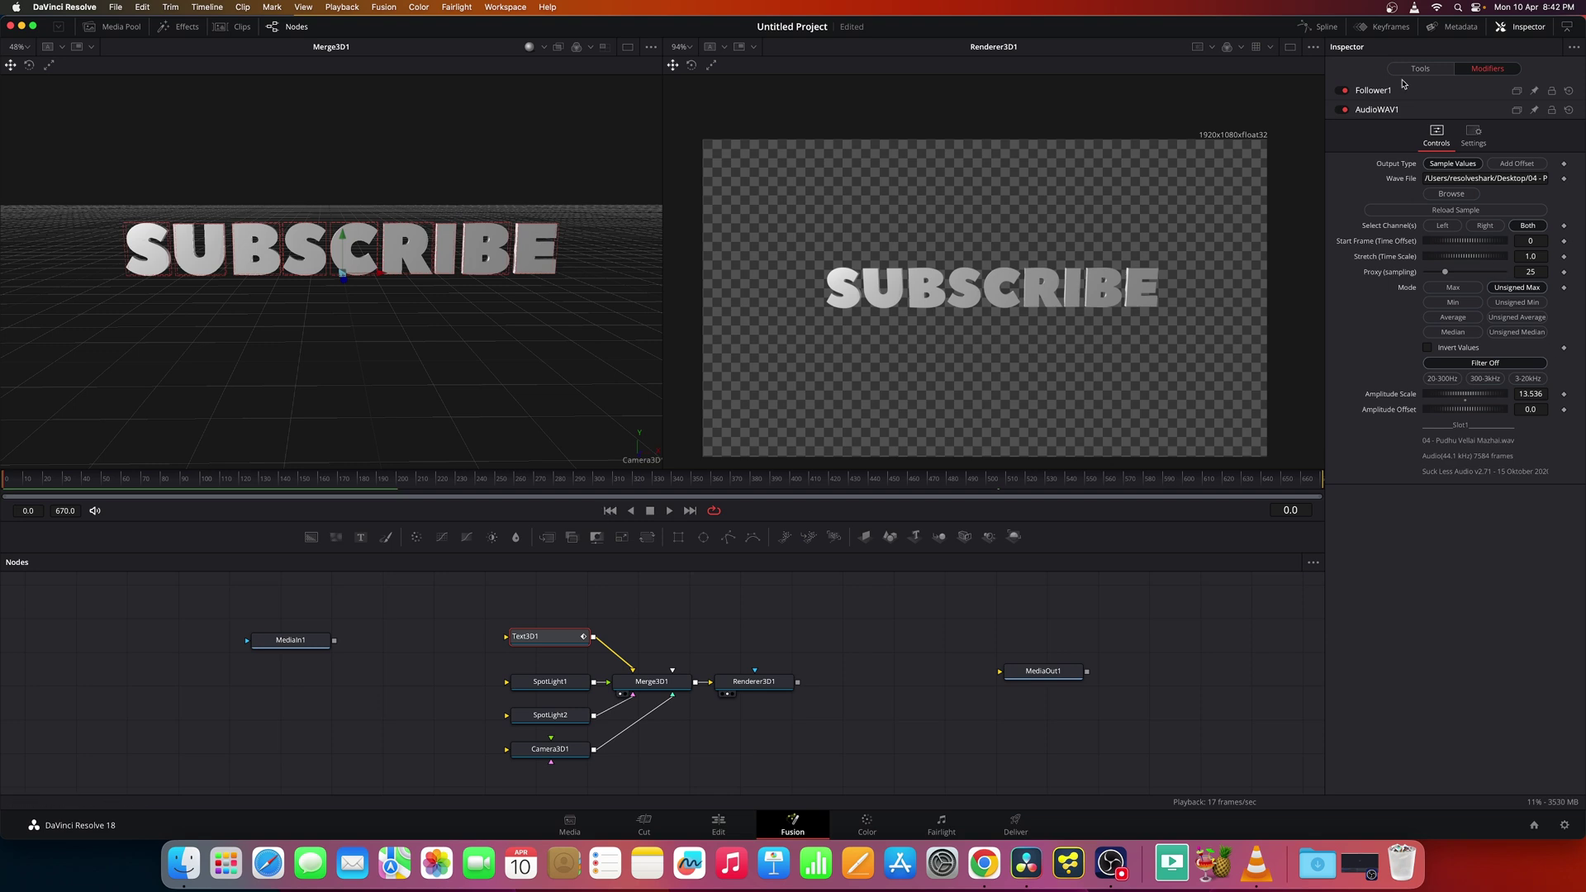
left_click(1435, 72)
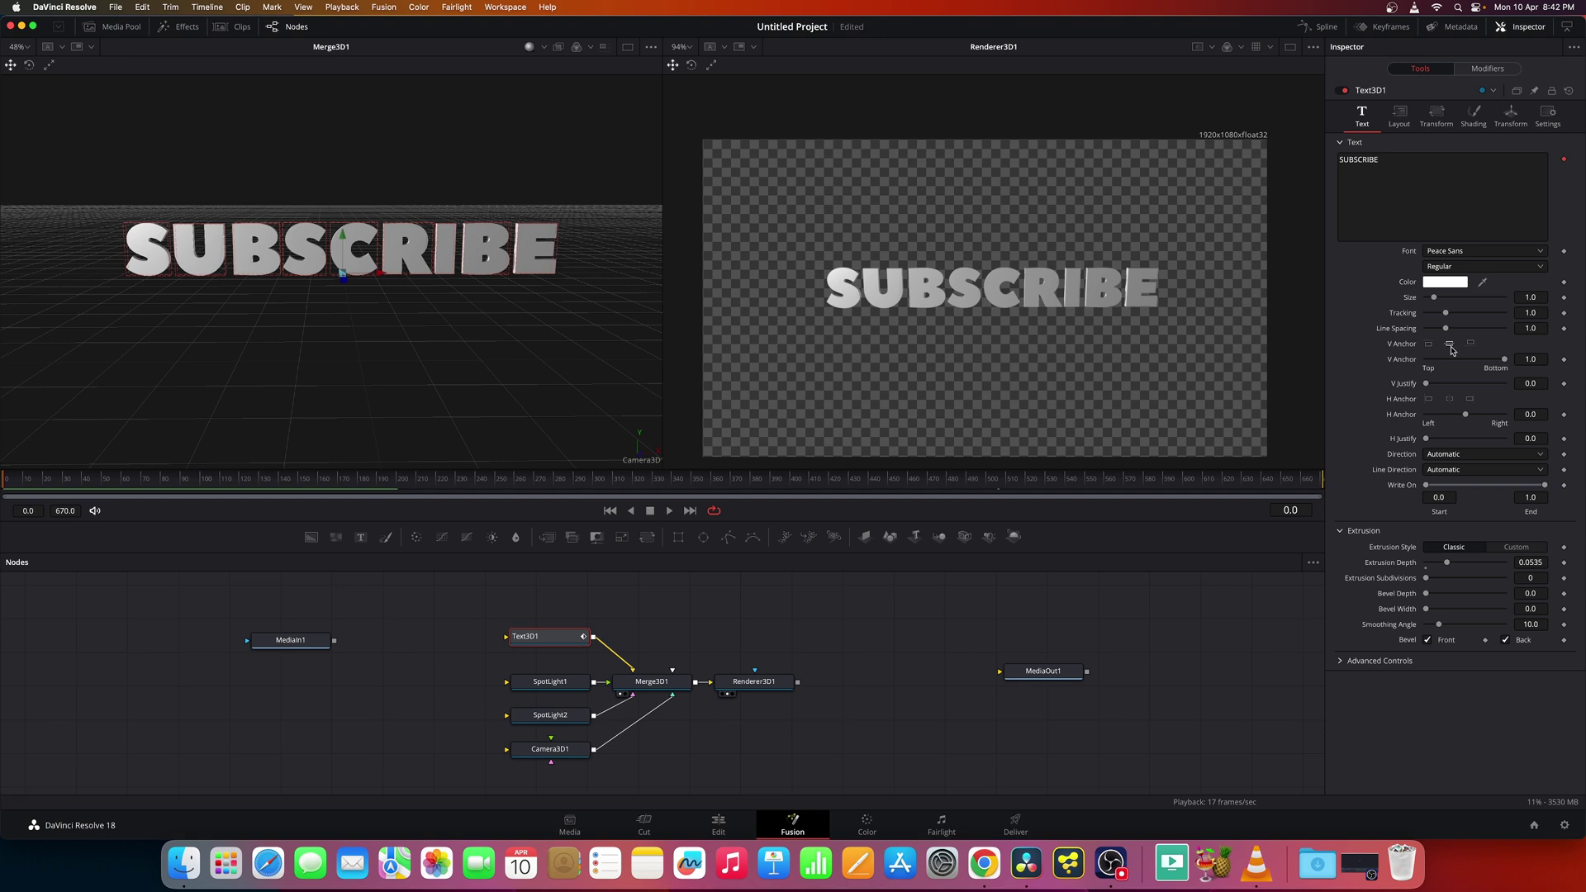
Step: Expand Follower1's transform settings and reset the characters' Rotation Y to zero
left_click(1488, 69)
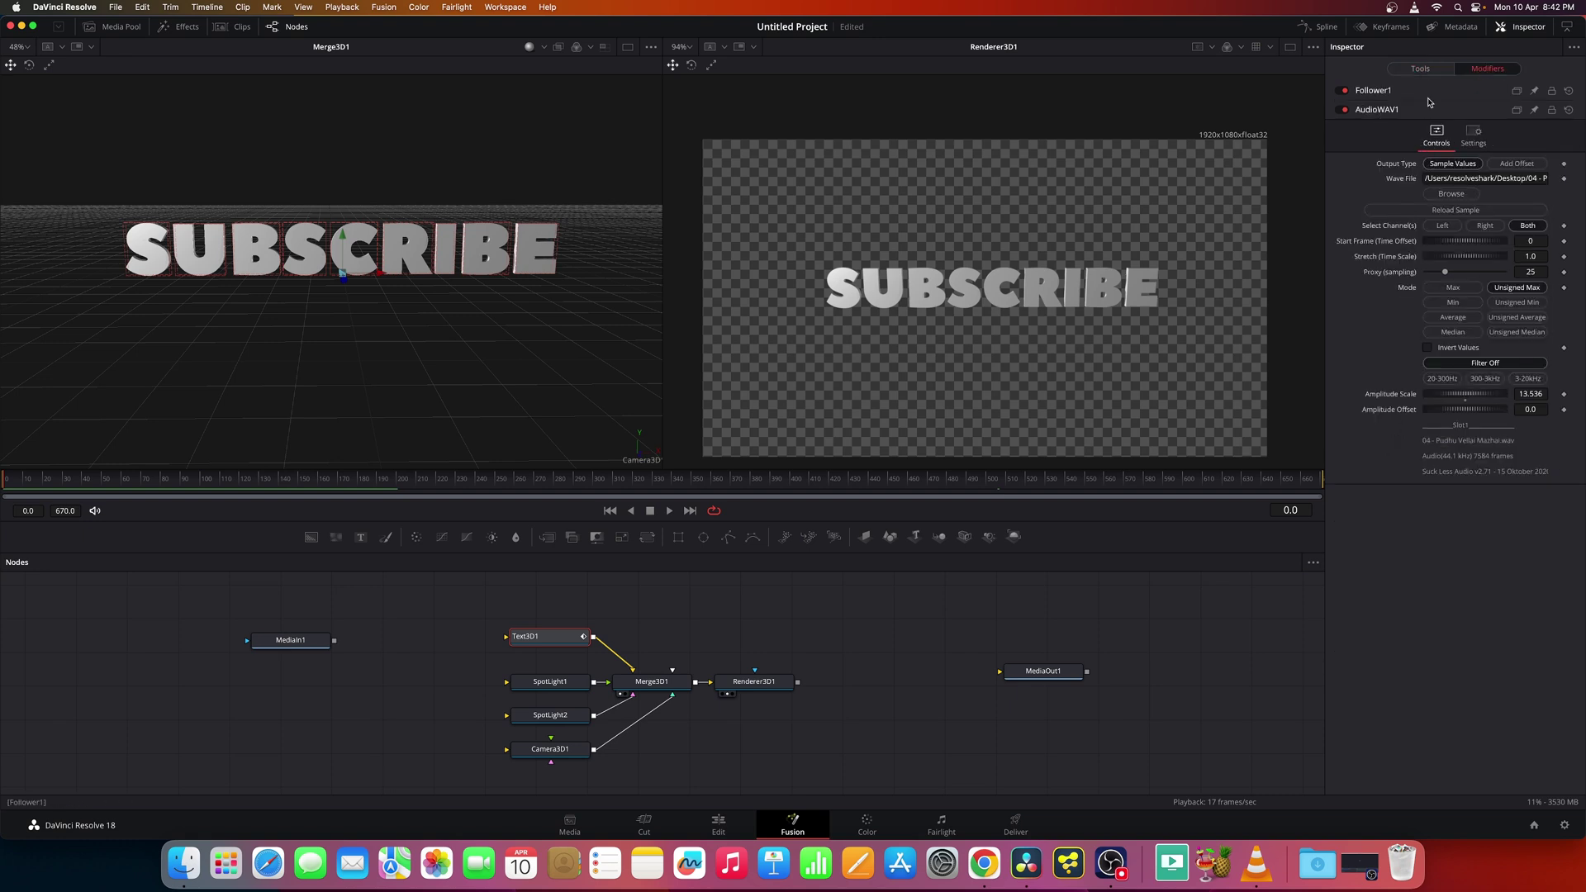
left_click(1428, 73)
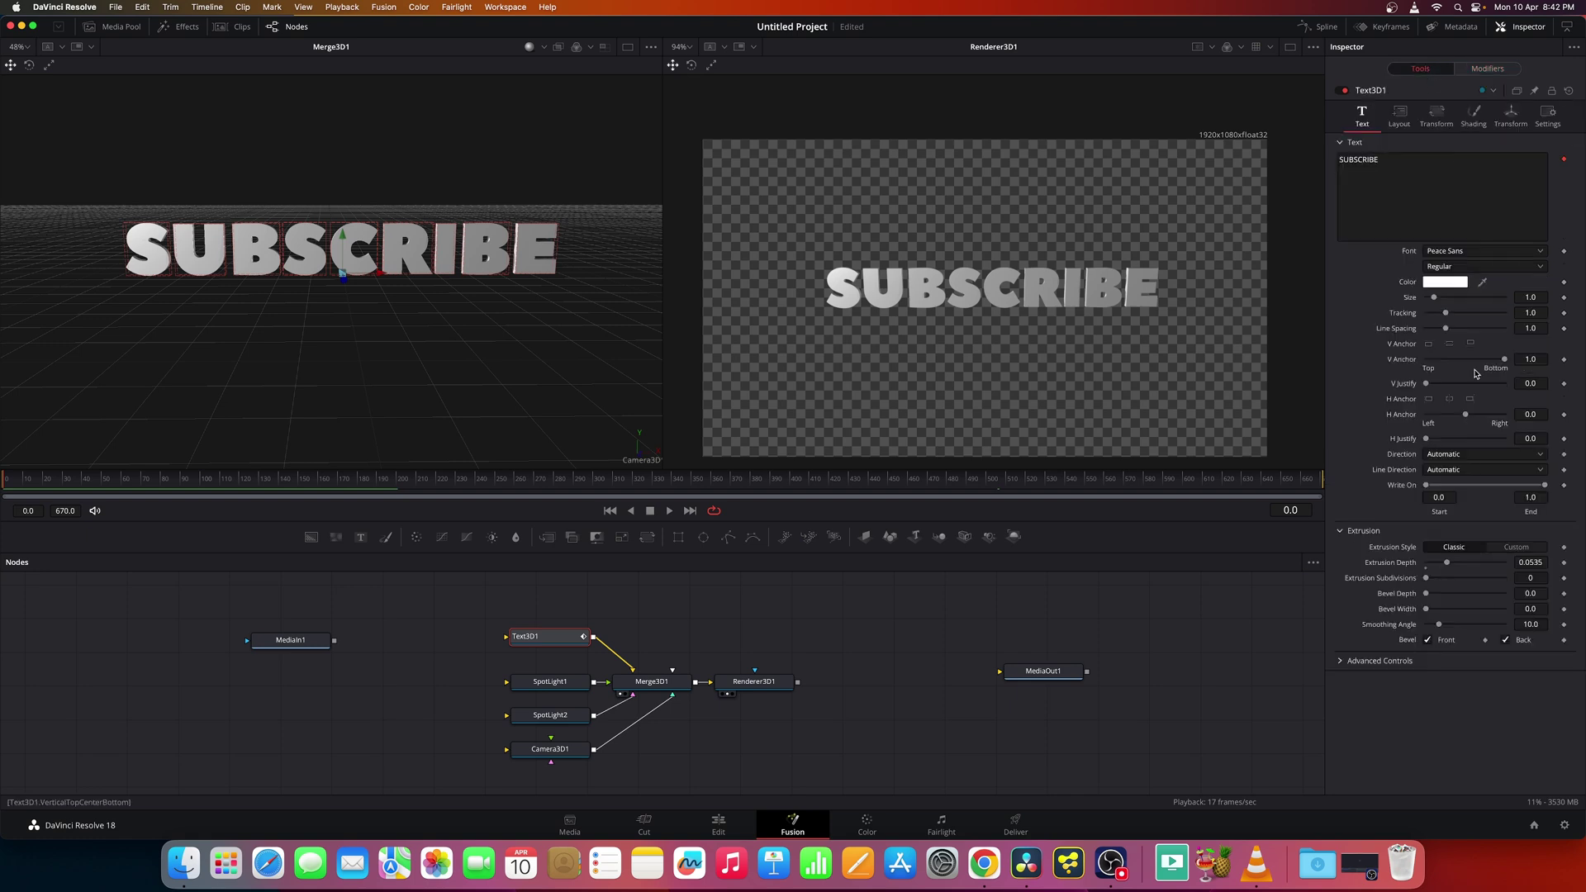
left_click(1488, 70)
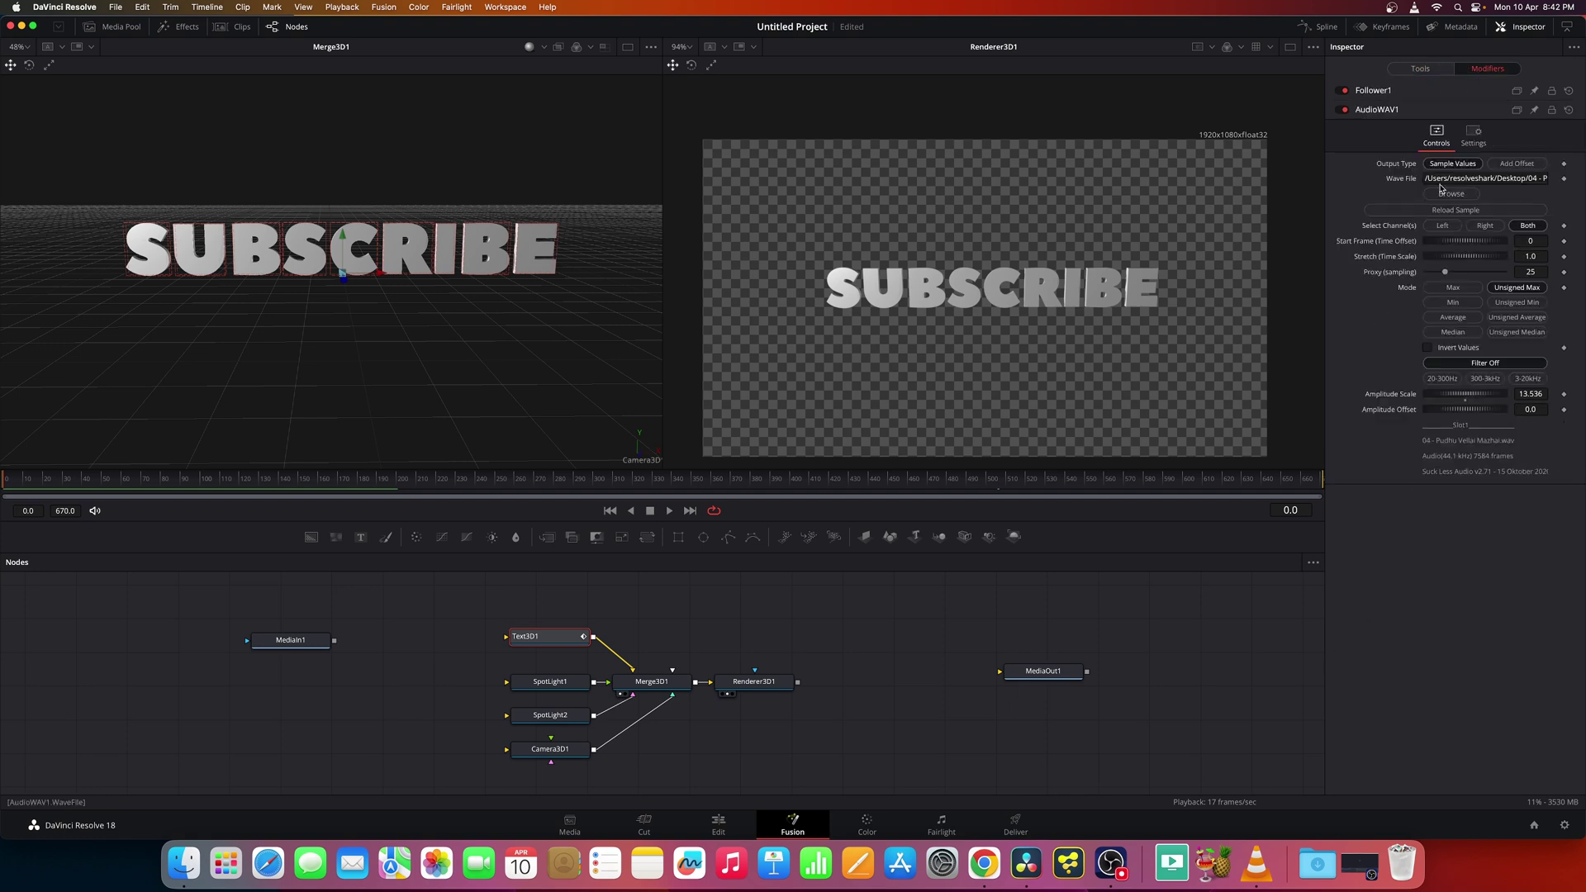
left_click(1388, 93)
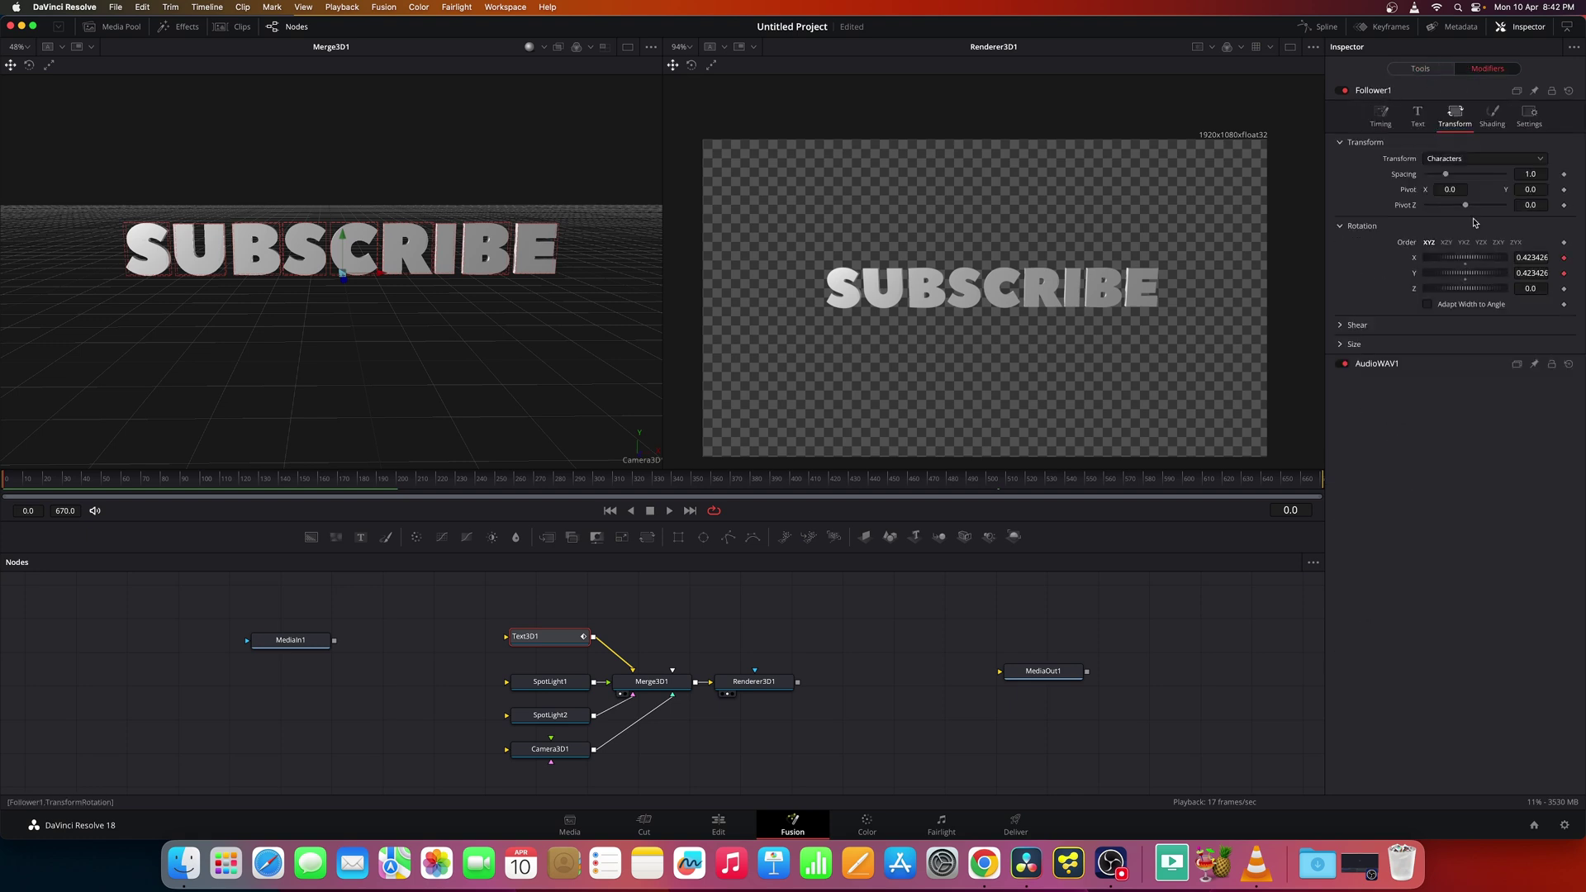
double_click(1416, 275)
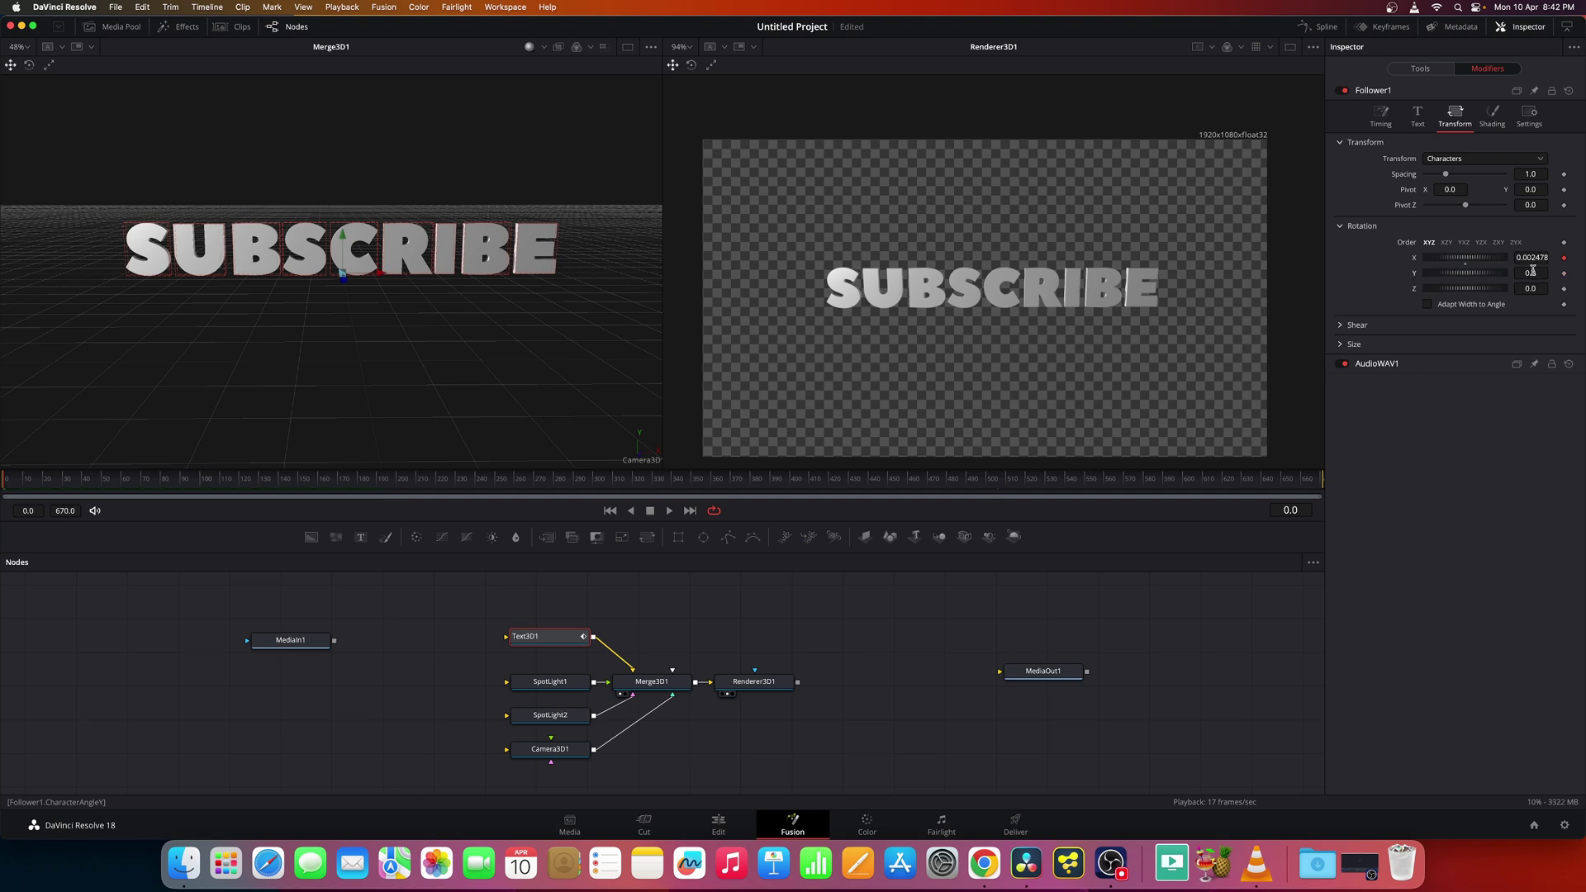
Step: Drive Rotation Y with a new Audio (WAV) modifier loaded with 04 - Pudhu Vellai Mazhai.wav
right_click(1415, 277)
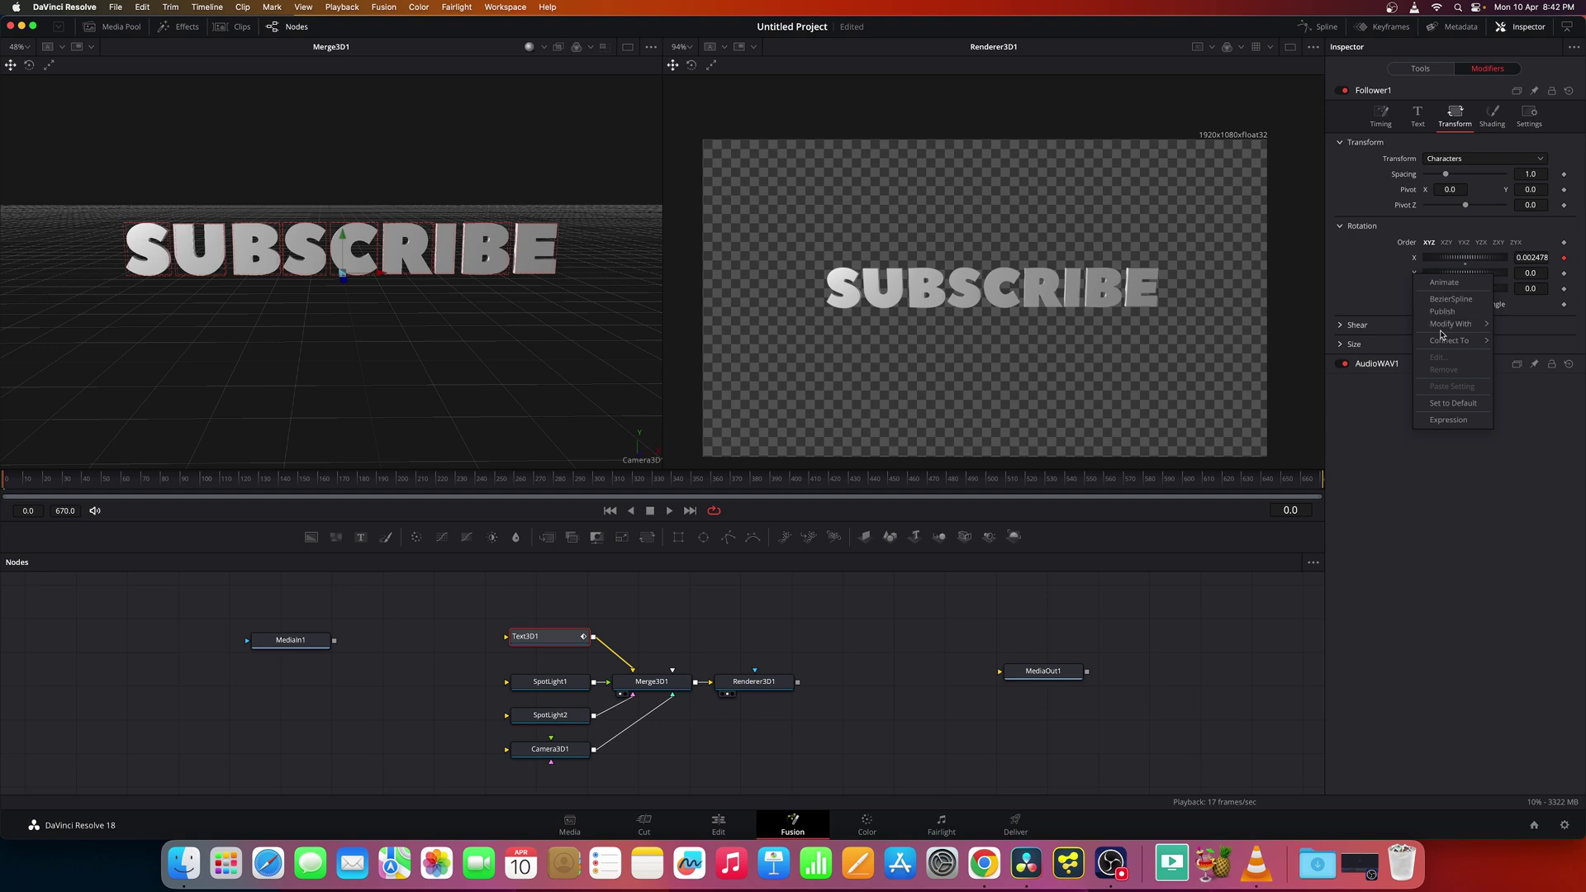
mouse_move(1446, 330)
mouse_move(1356, 549)
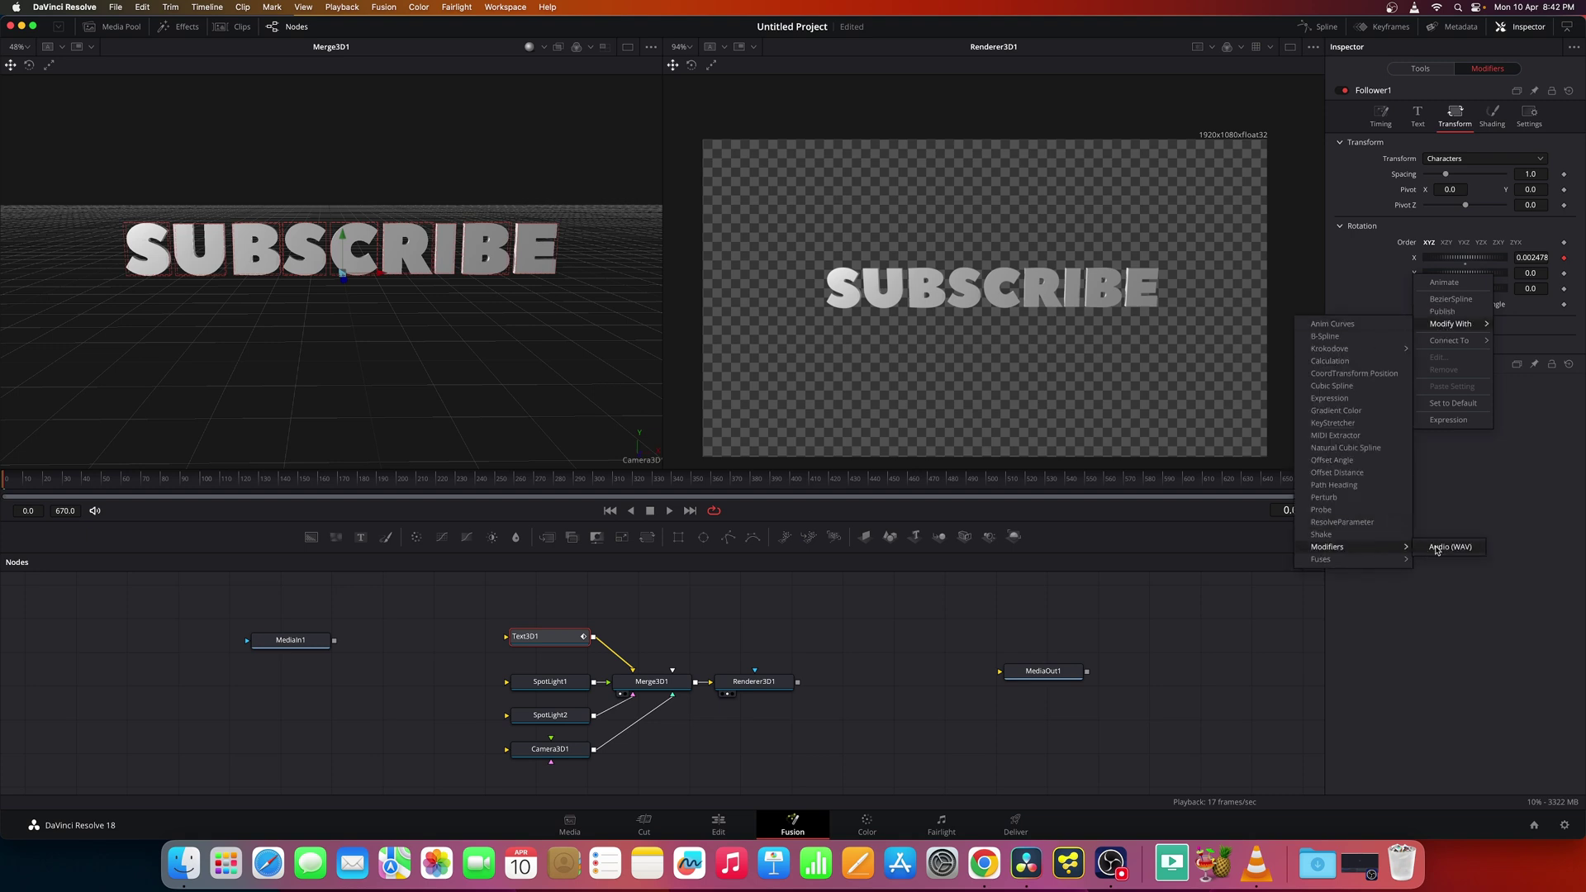
left_click(1438, 548)
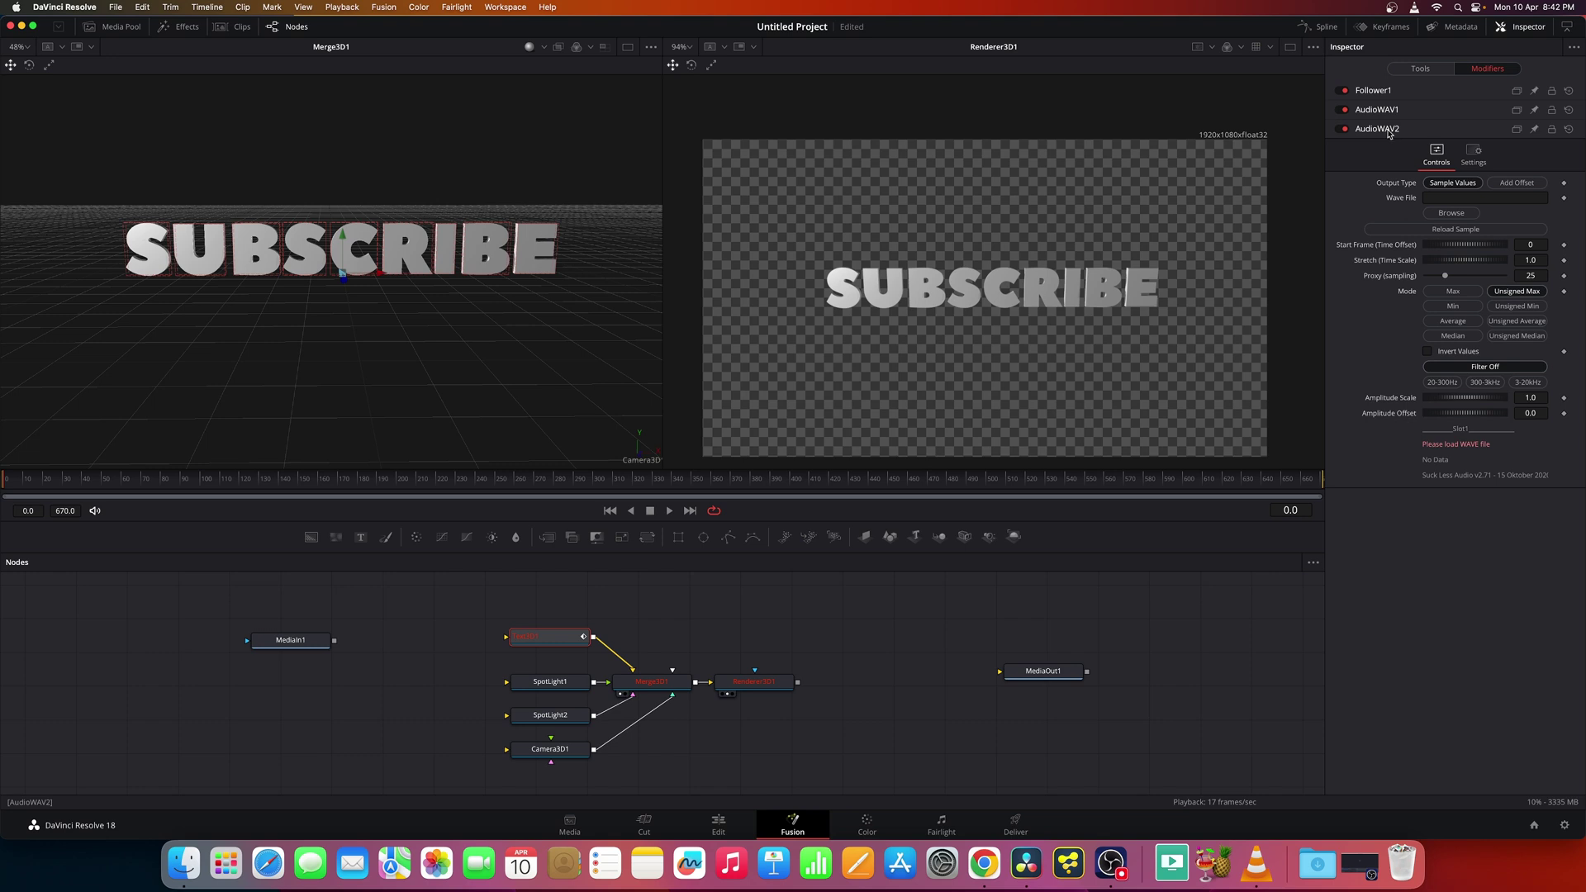
left_click(1452, 213)
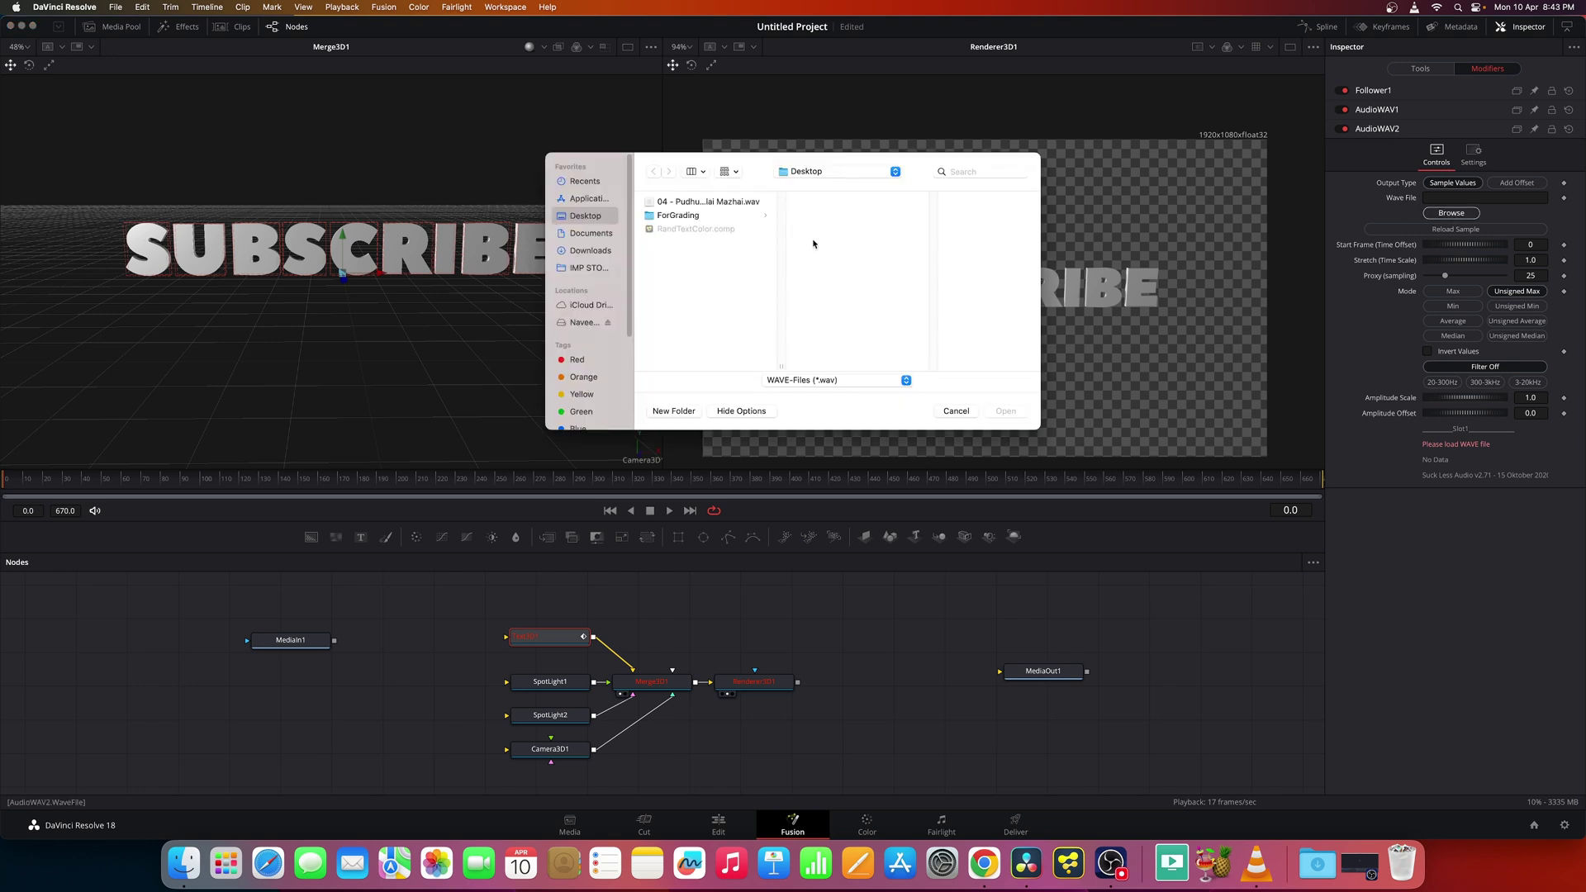
left_click(715, 202)
left_click(1006, 411)
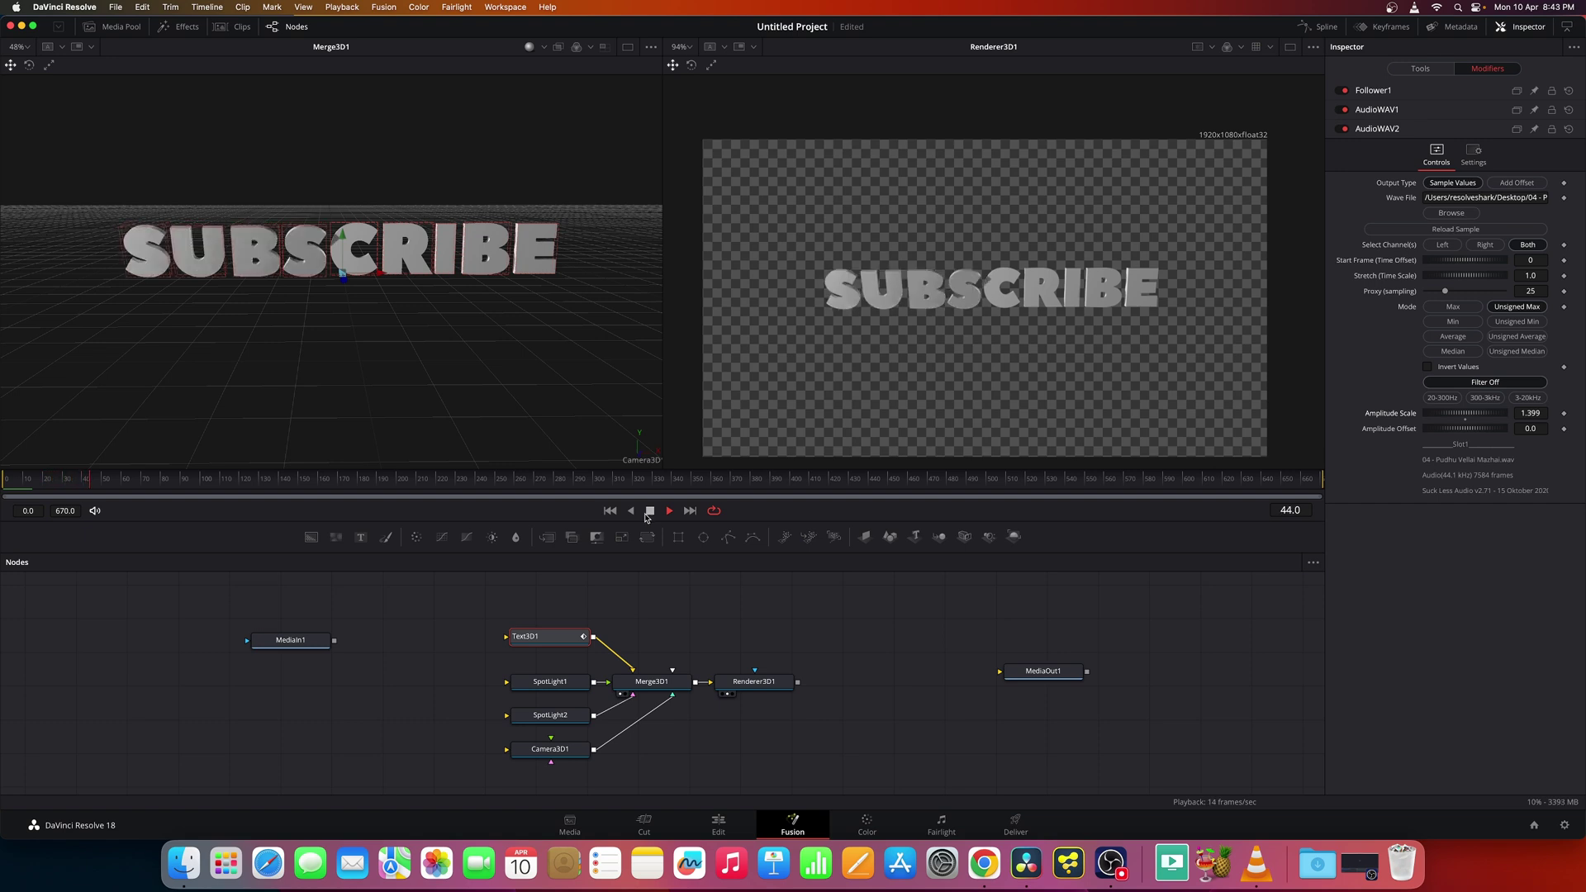
Step: Zoom and pan the Renderer3D1 viewer during playback, then expand Follower1's settings
scroll(1073, 334, "up", 1)
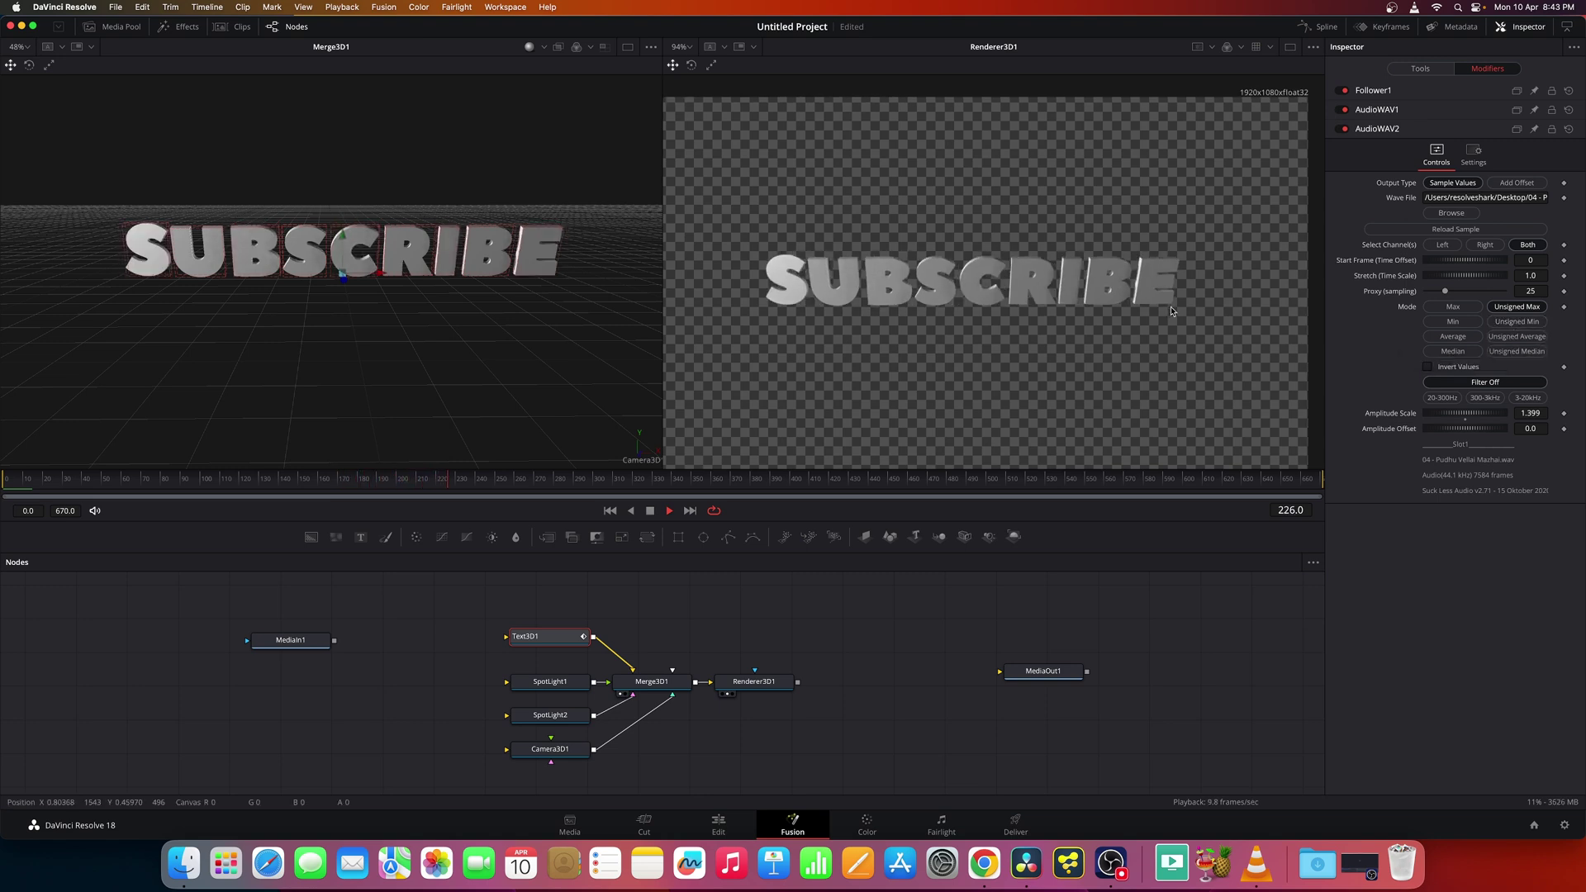
scroll(1215, 322, "left", 2)
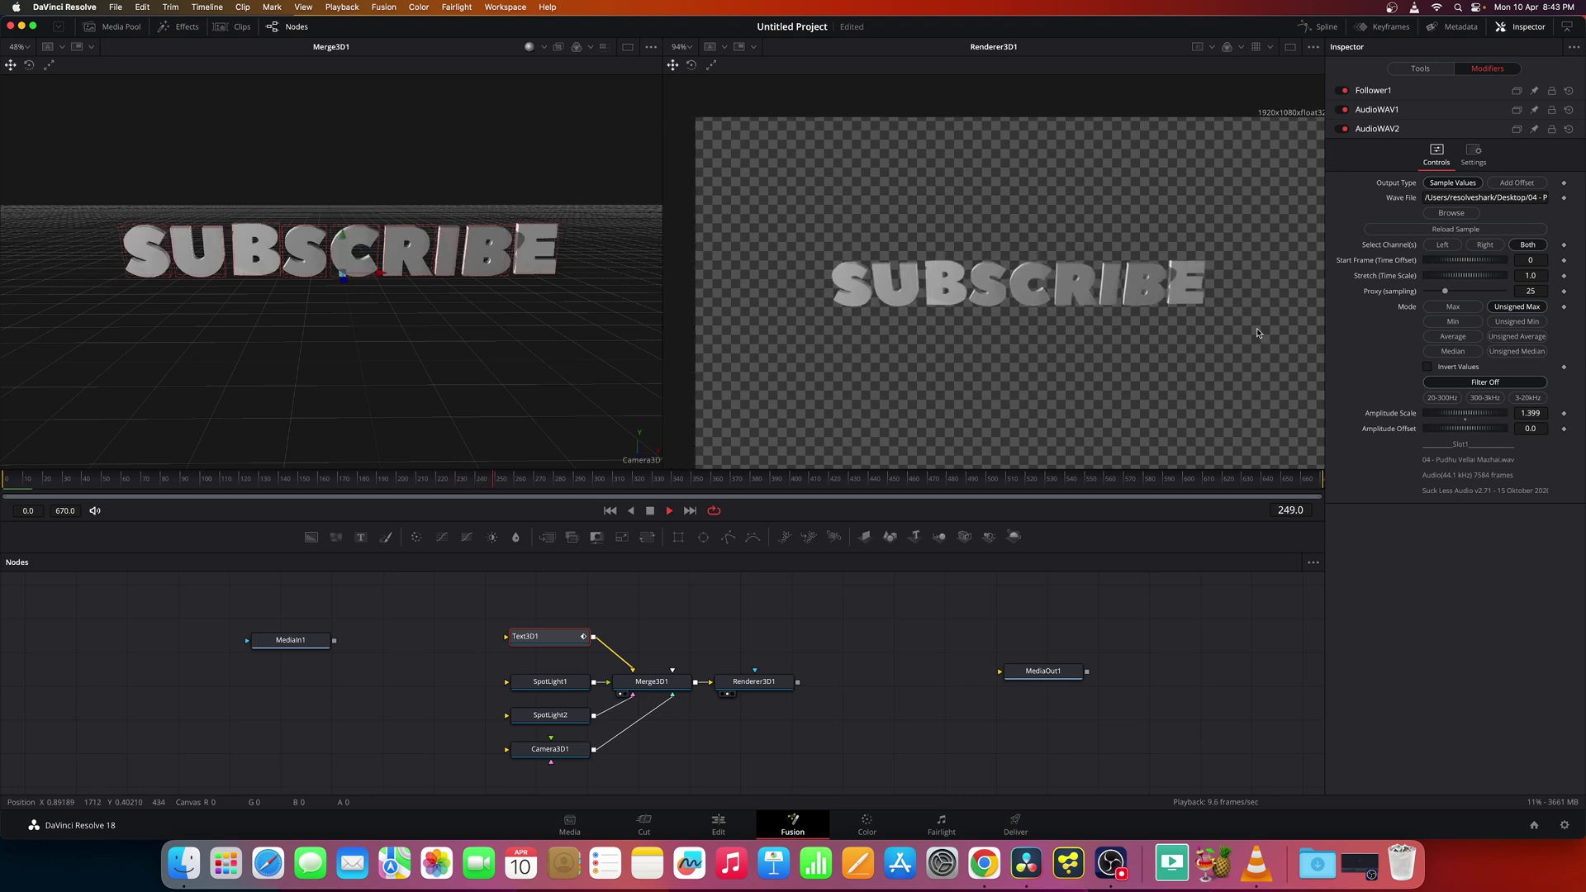
left_click(1405, 89)
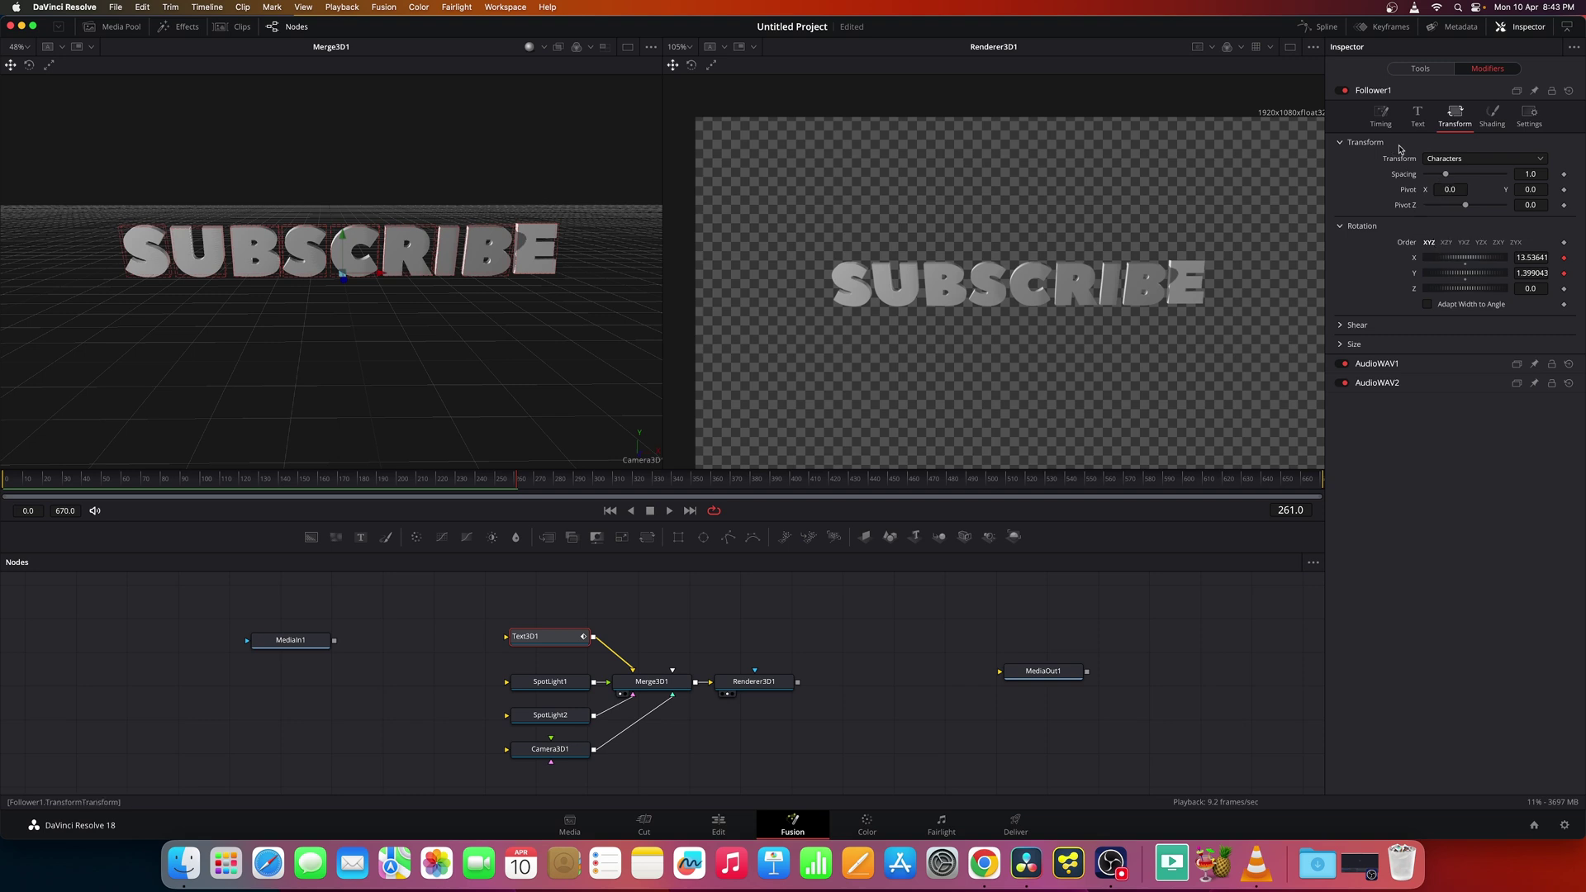
Step: Connect Follower1's Shading Red to AudioWAV1 Output and Green to AudioWAV2 Output
left_click(1494, 124)
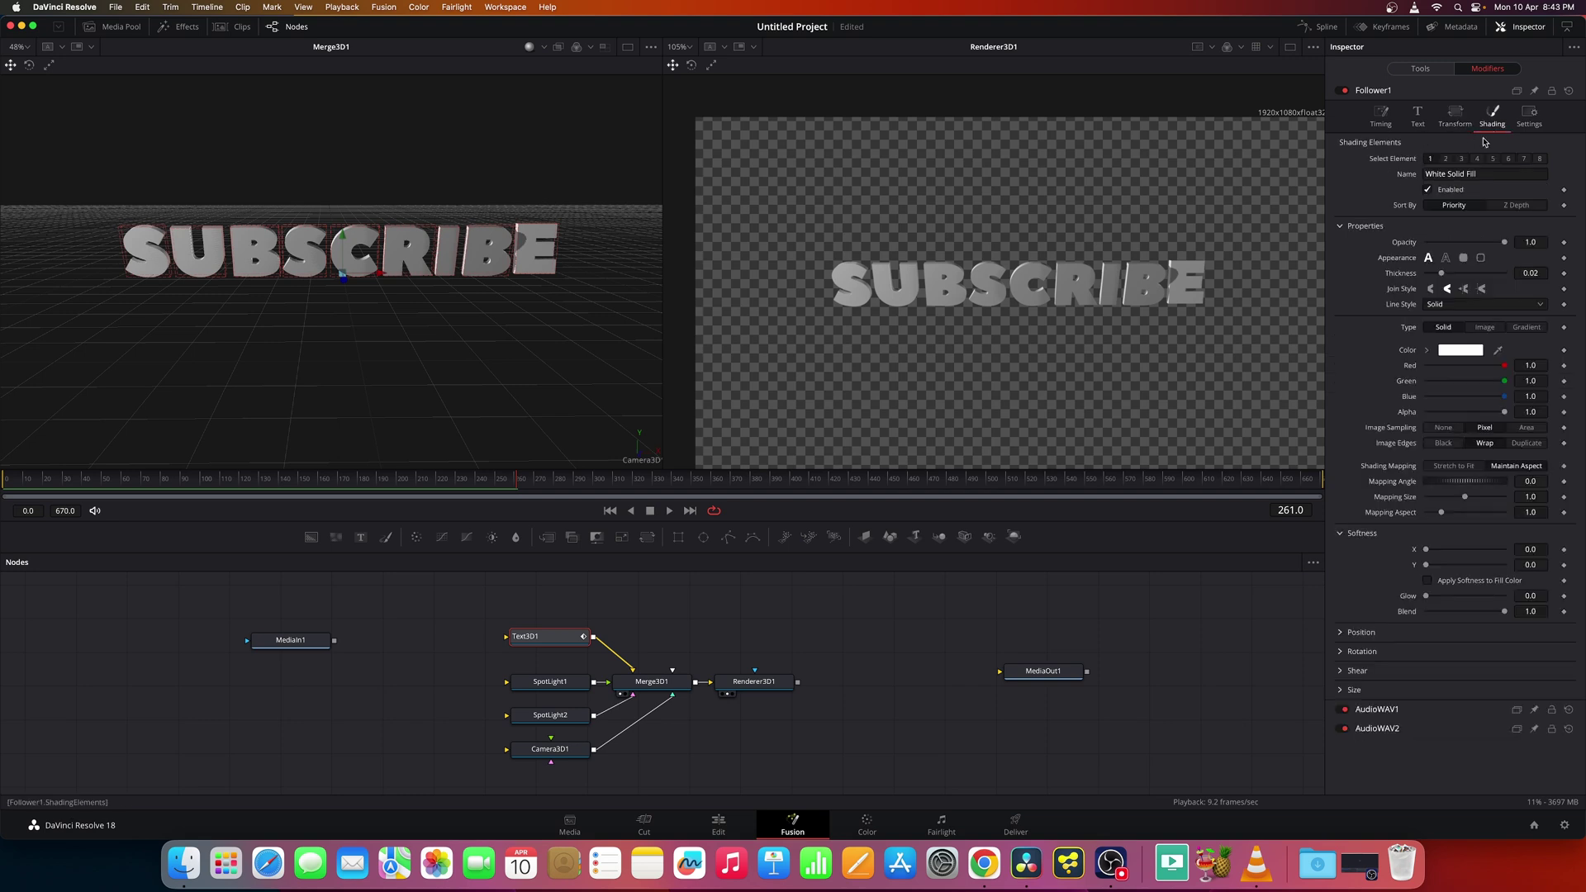
right_click(1414, 371)
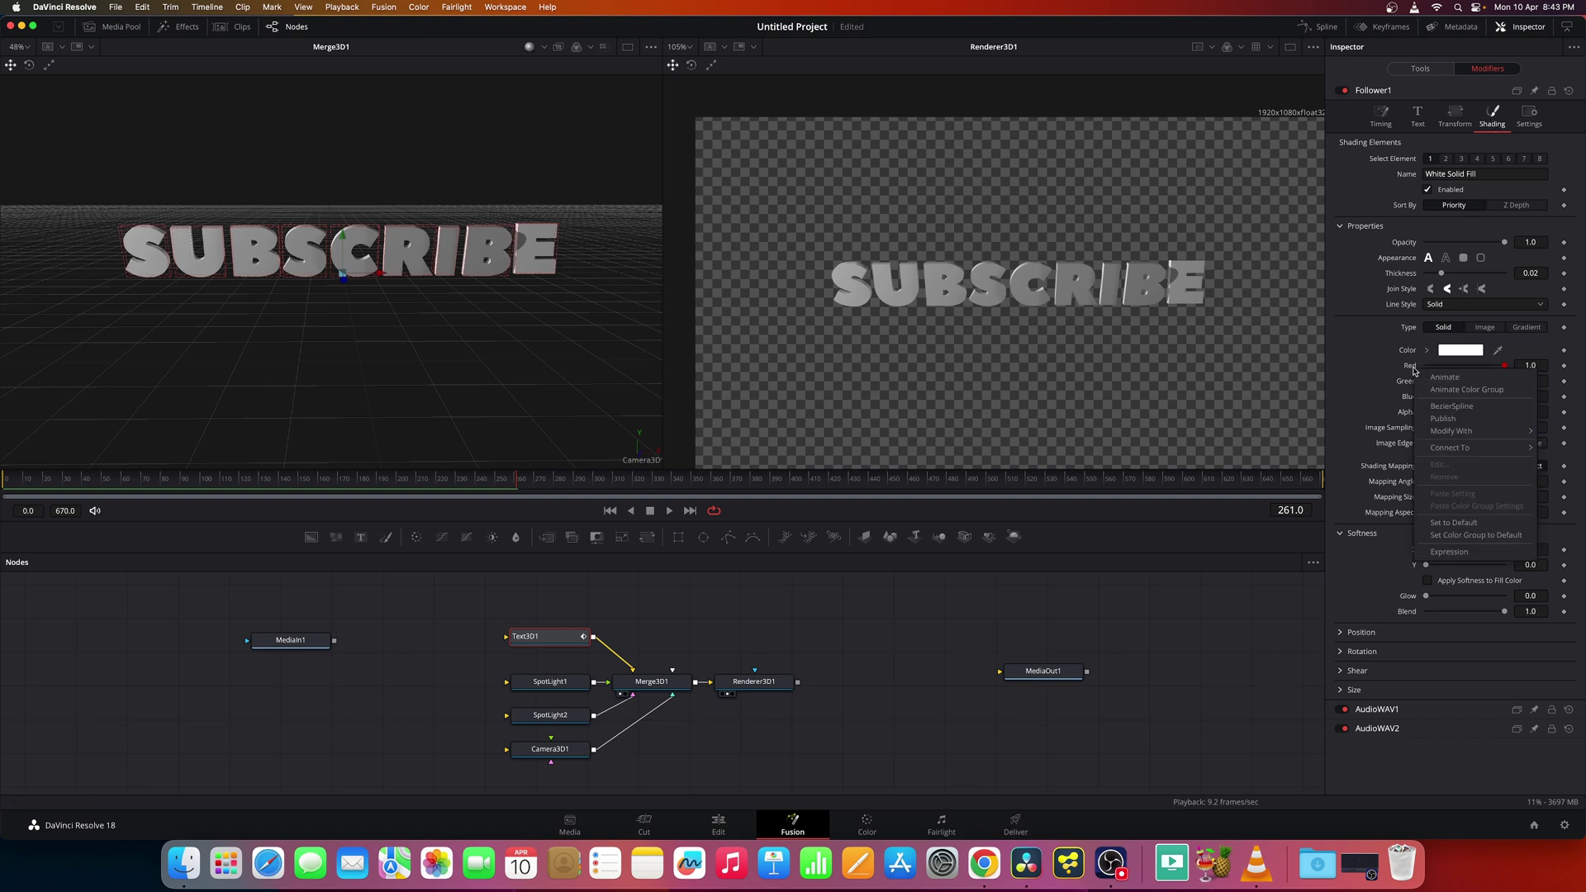
mouse_move(1433, 450)
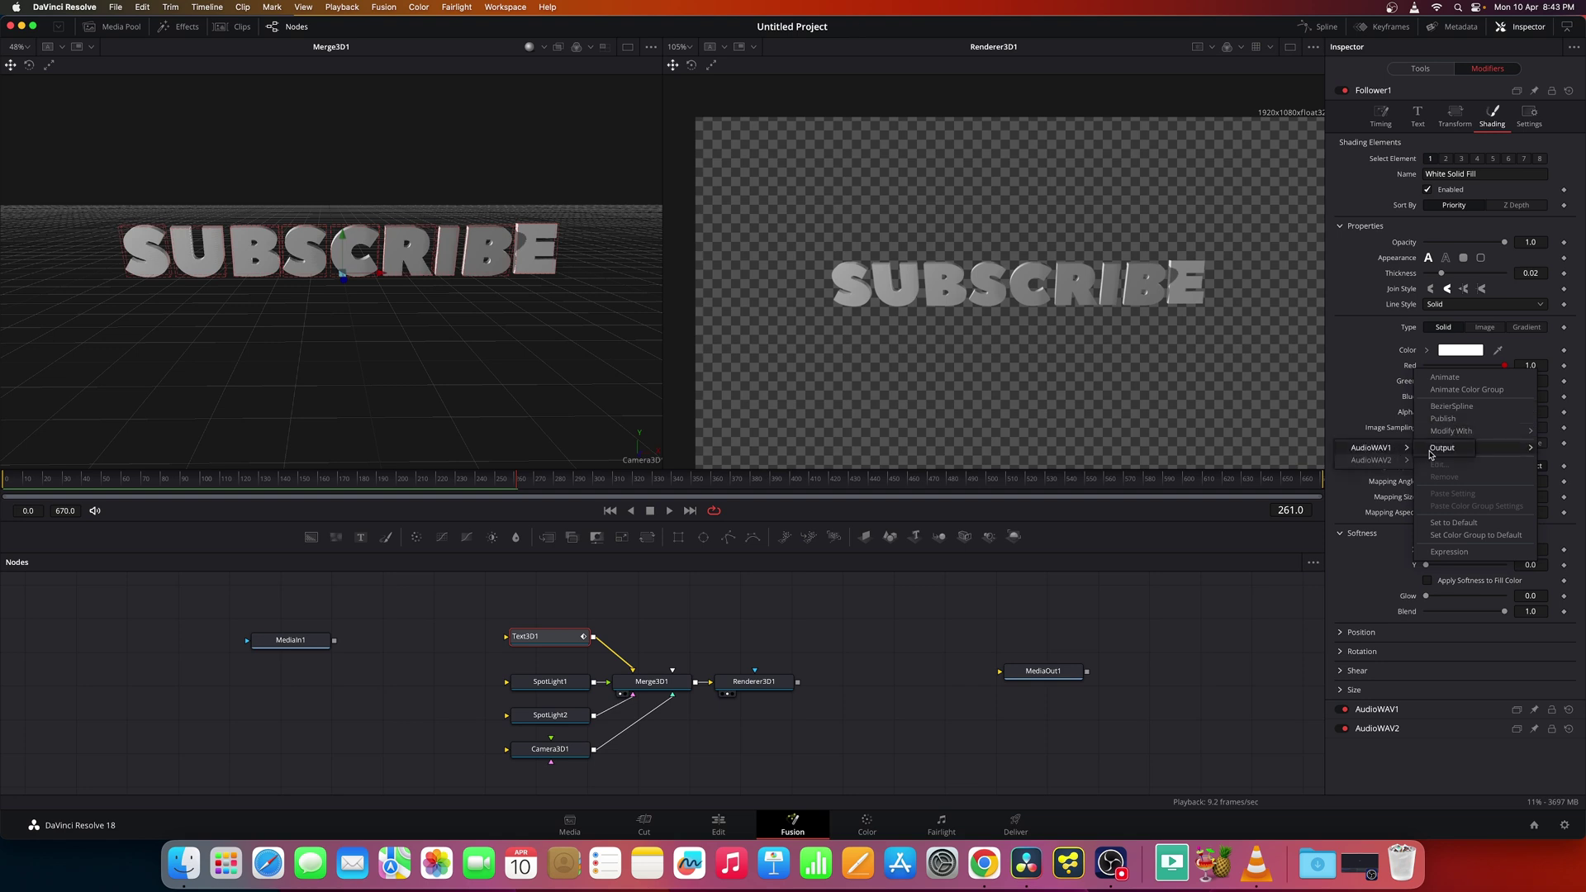
left_click(1434, 451)
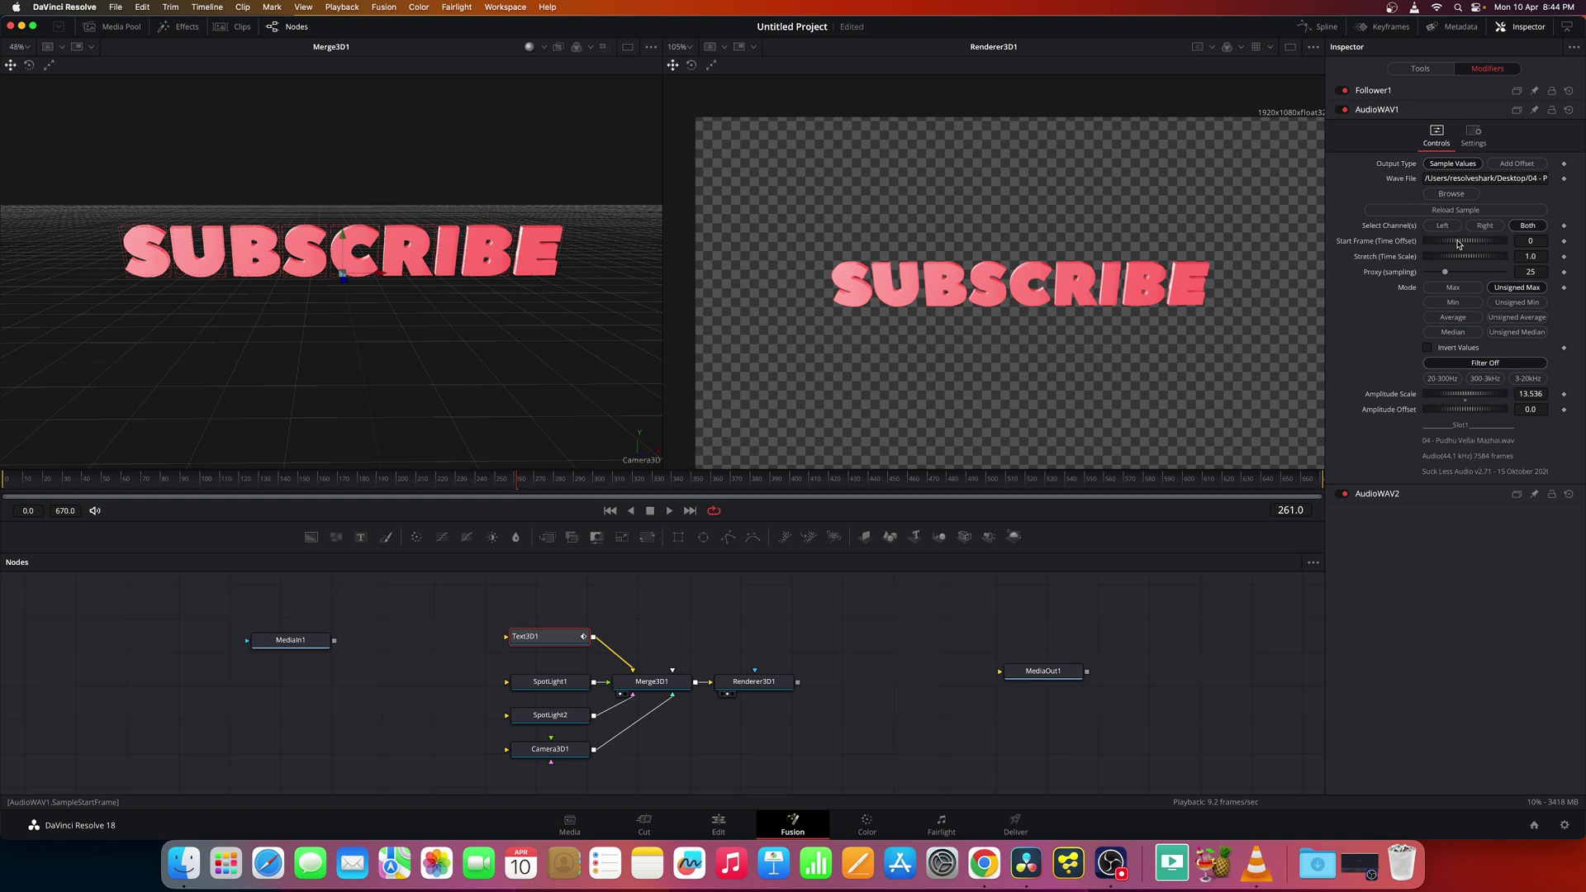
left_click(1384, 92)
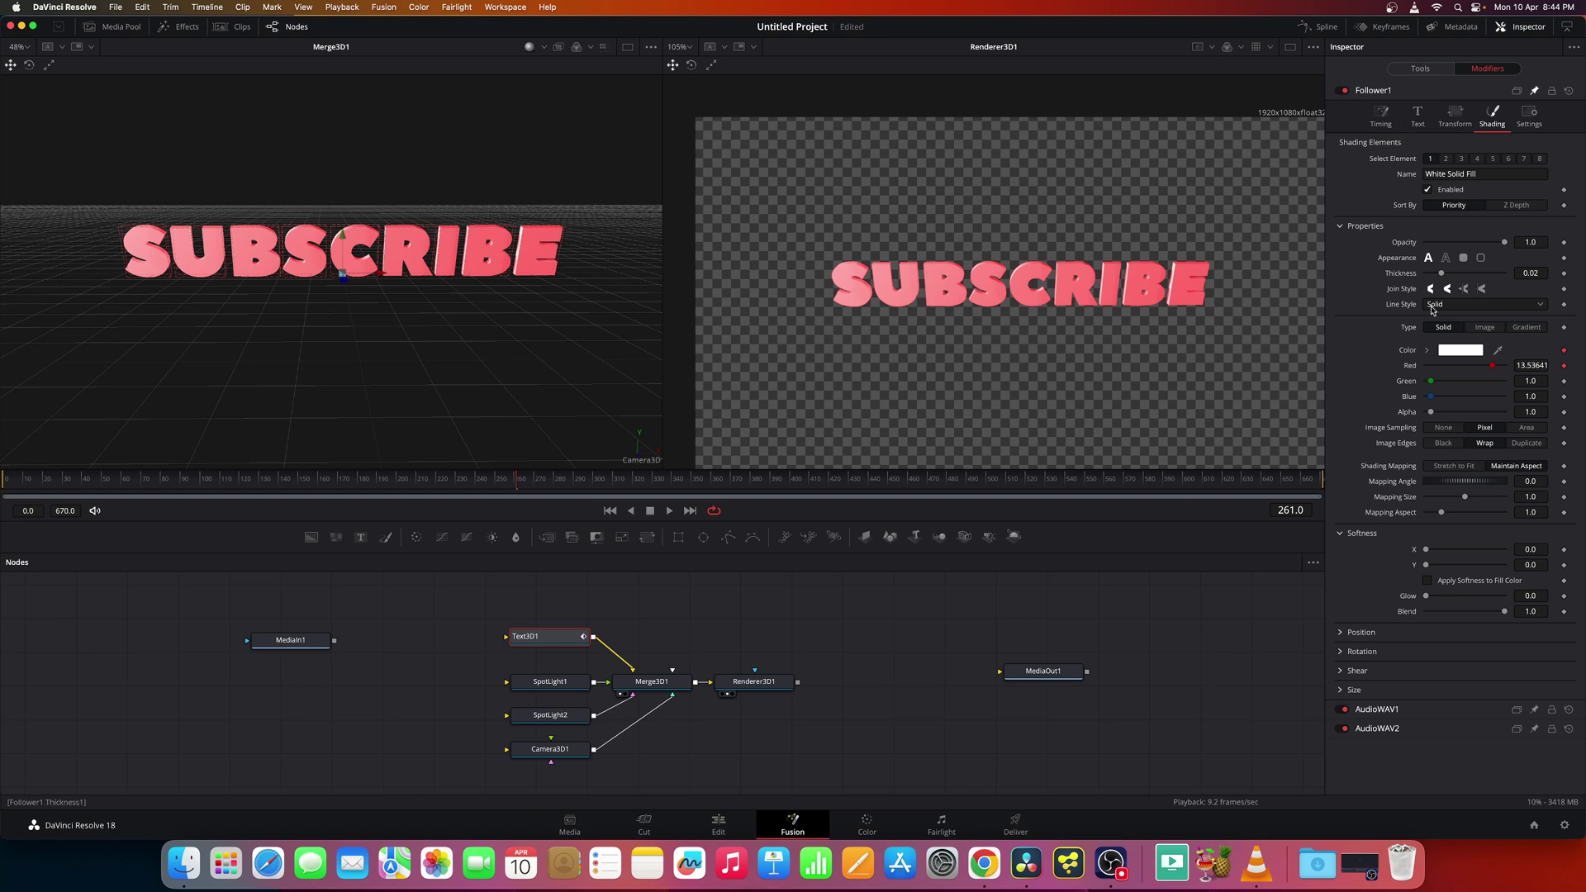
right_click(1407, 385)
mouse_move(1434, 462)
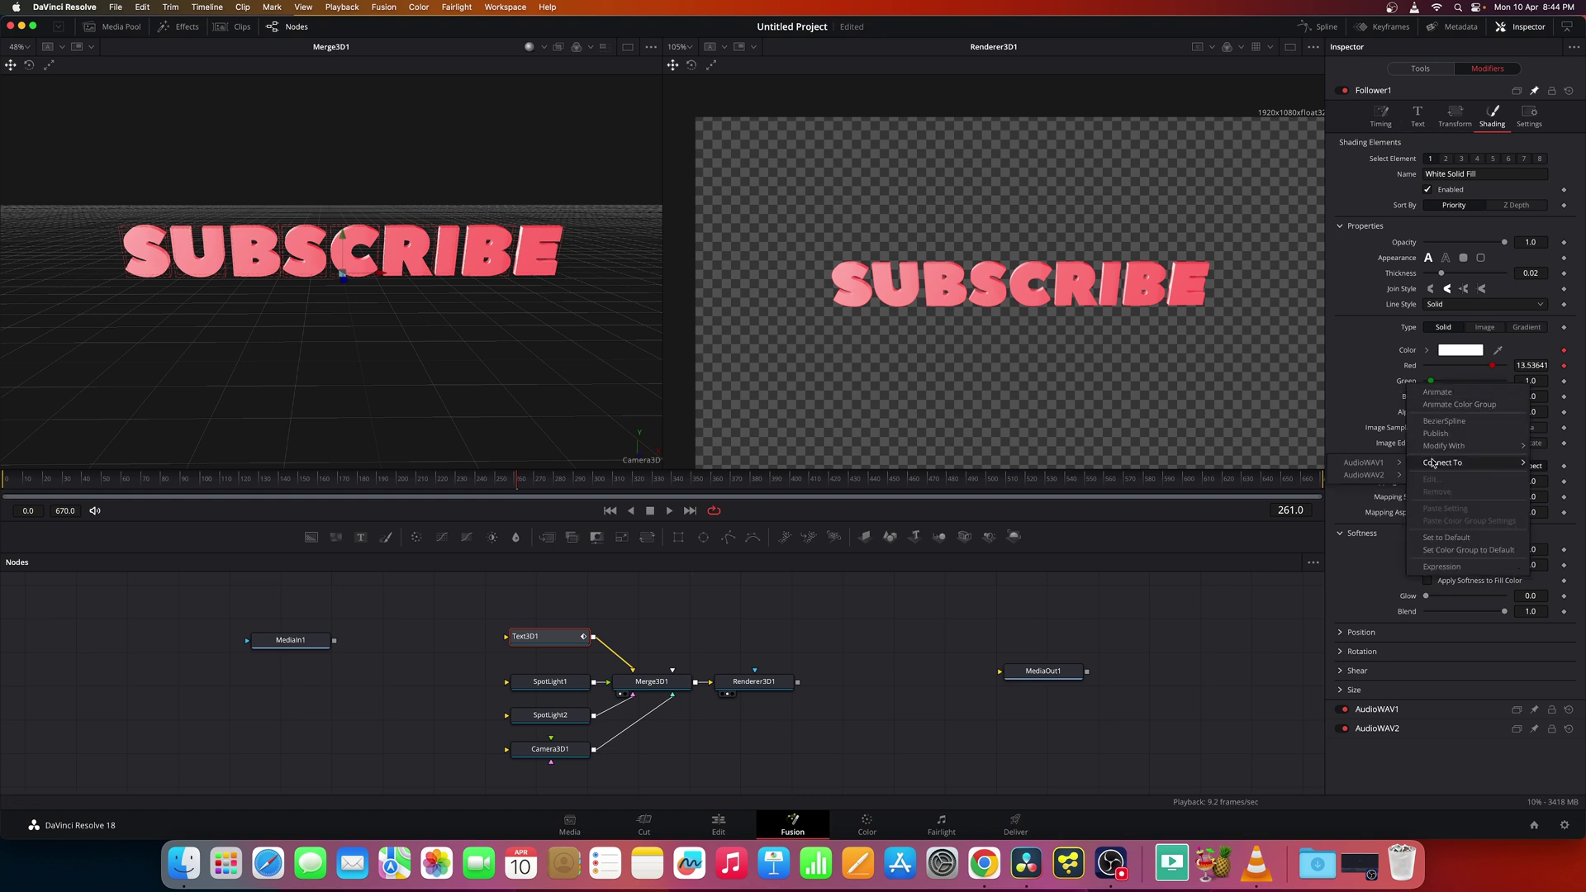
mouse_move(1382, 477)
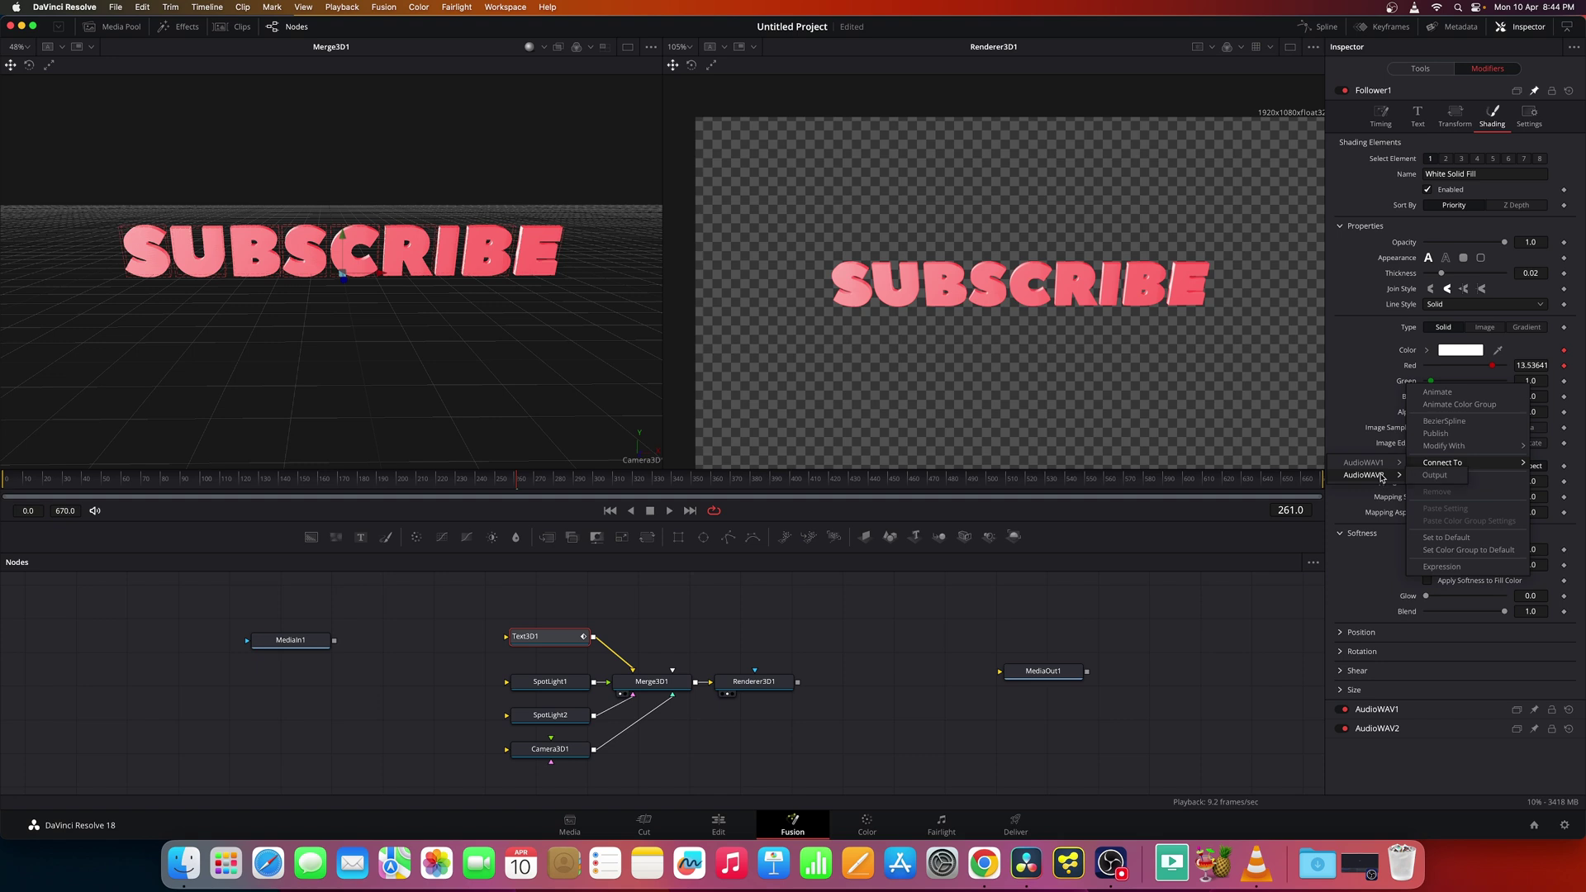
left_click(1434, 476)
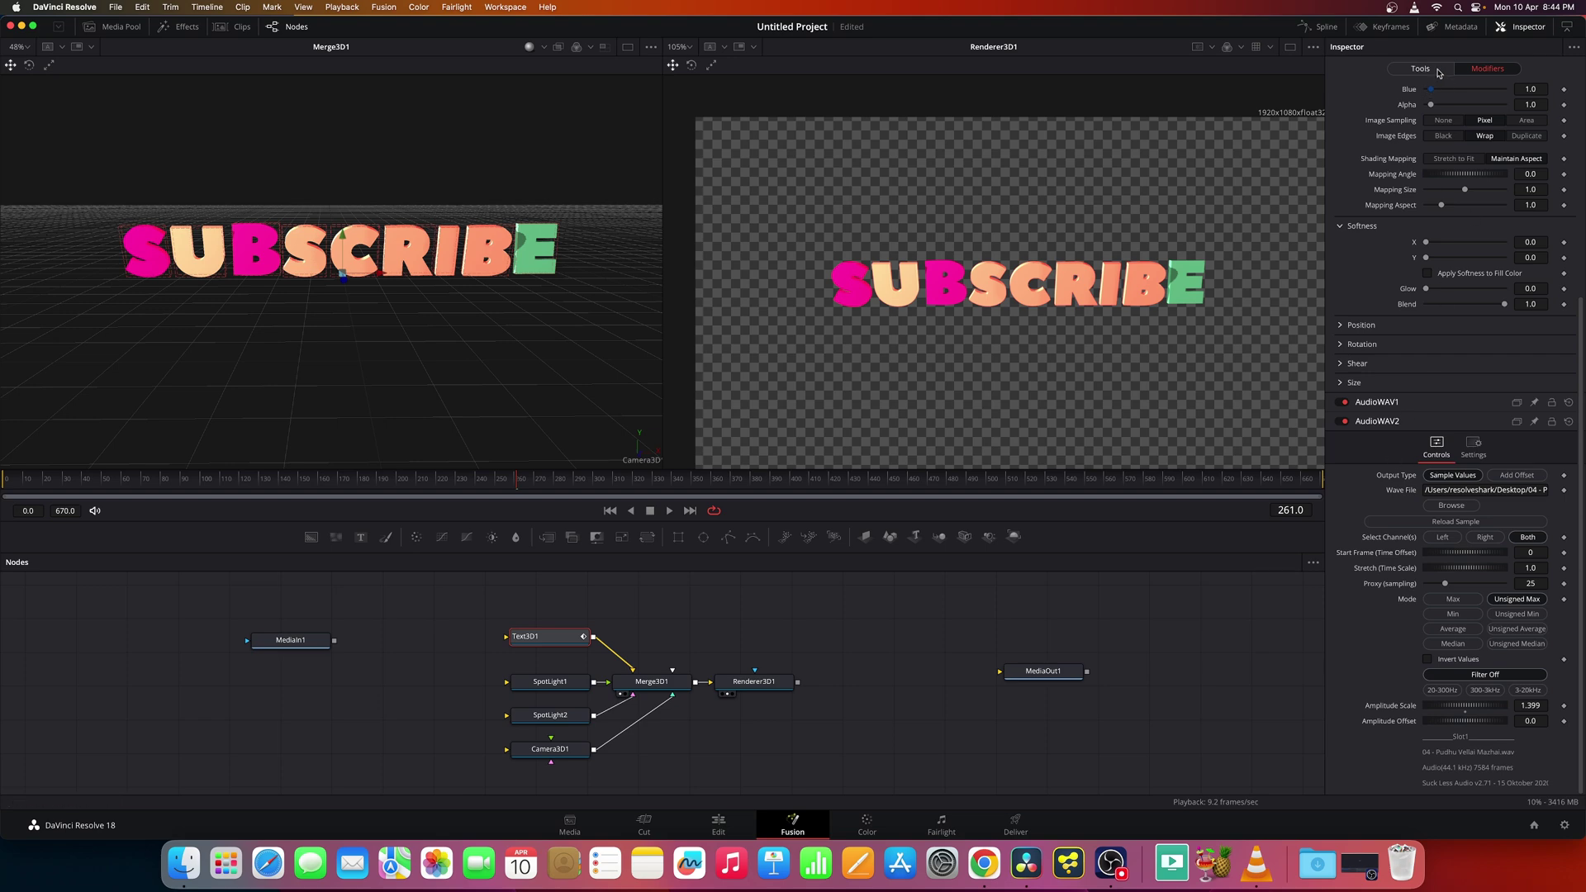
Step: Connect Follower1's Blue colour value to the AudioWAV1 output
left_click(1438, 71)
left_click(1475, 71)
left_click_drag(1582, 337, 1584, 118)
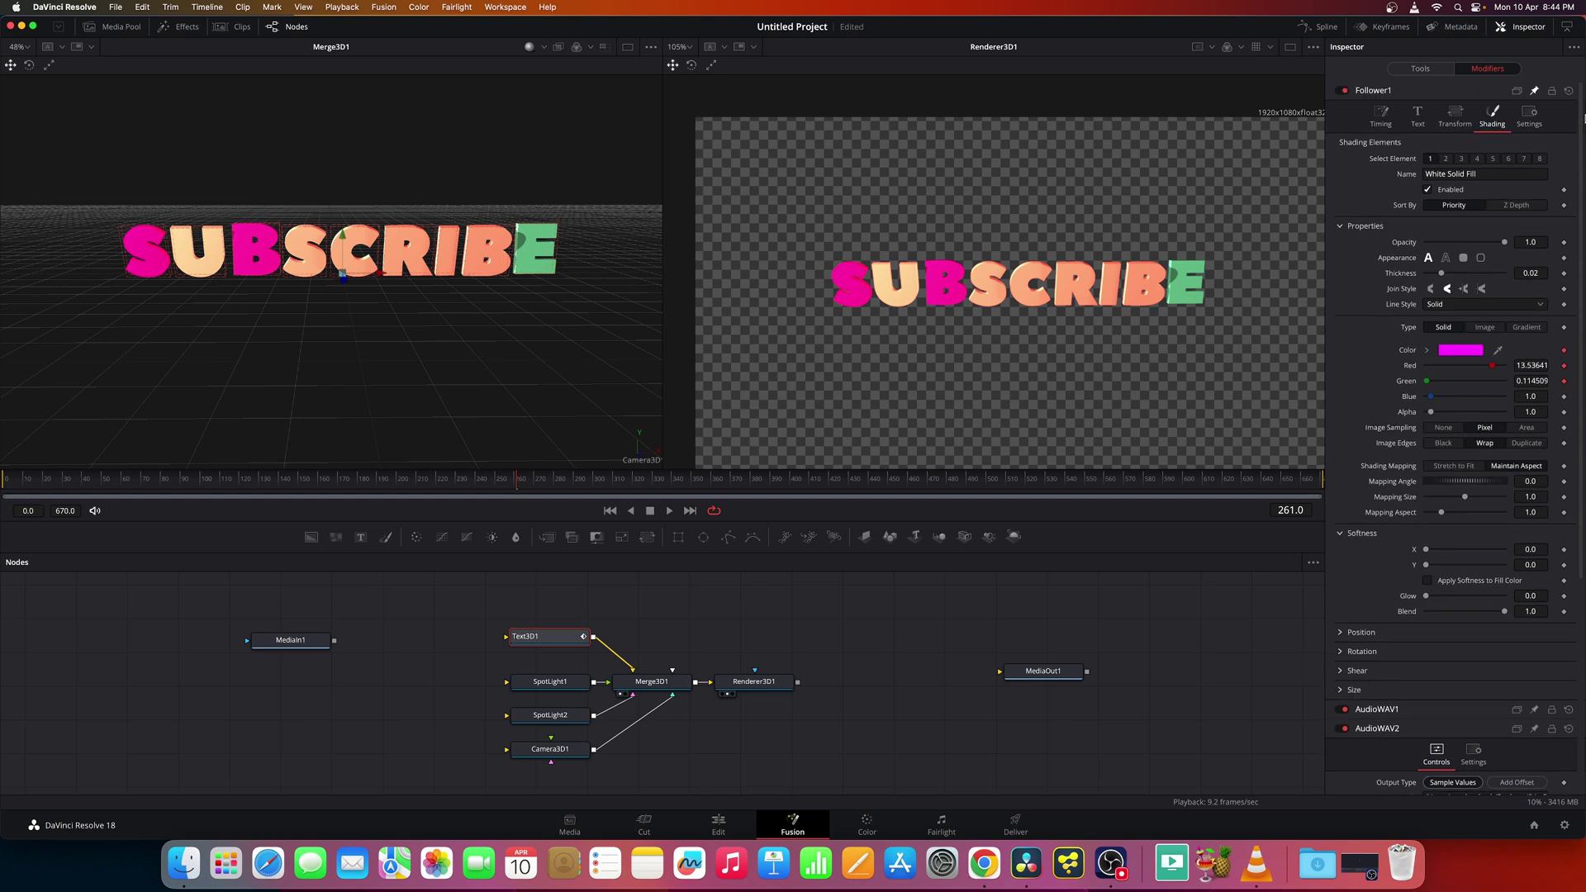
left_click(651, 512)
right_click(1416, 402)
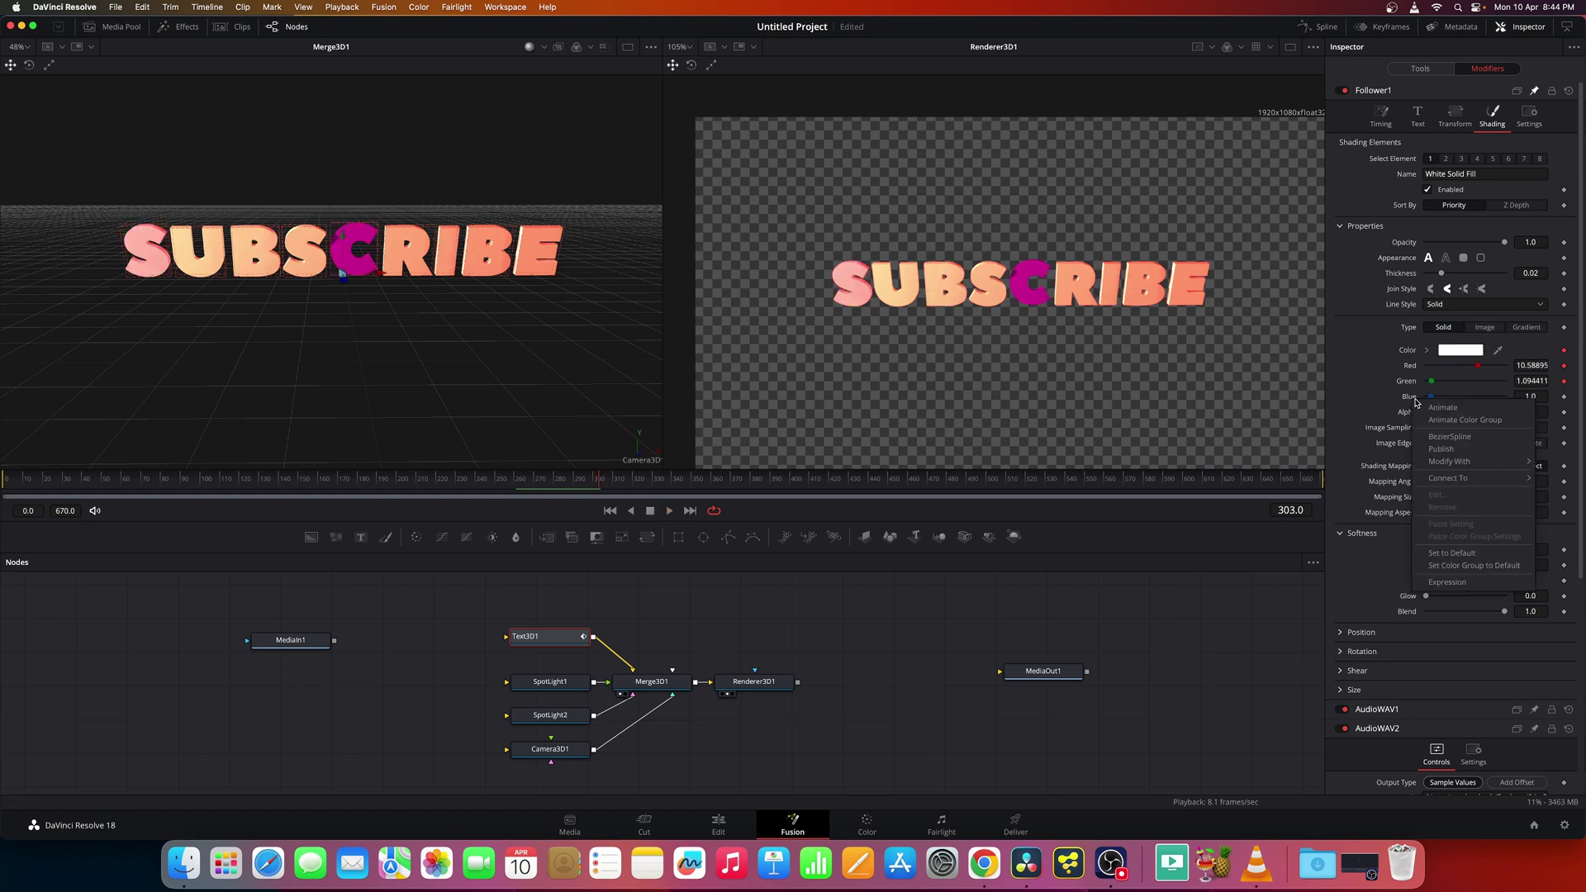
mouse_move(1442, 478)
mouse_move(1356, 486)
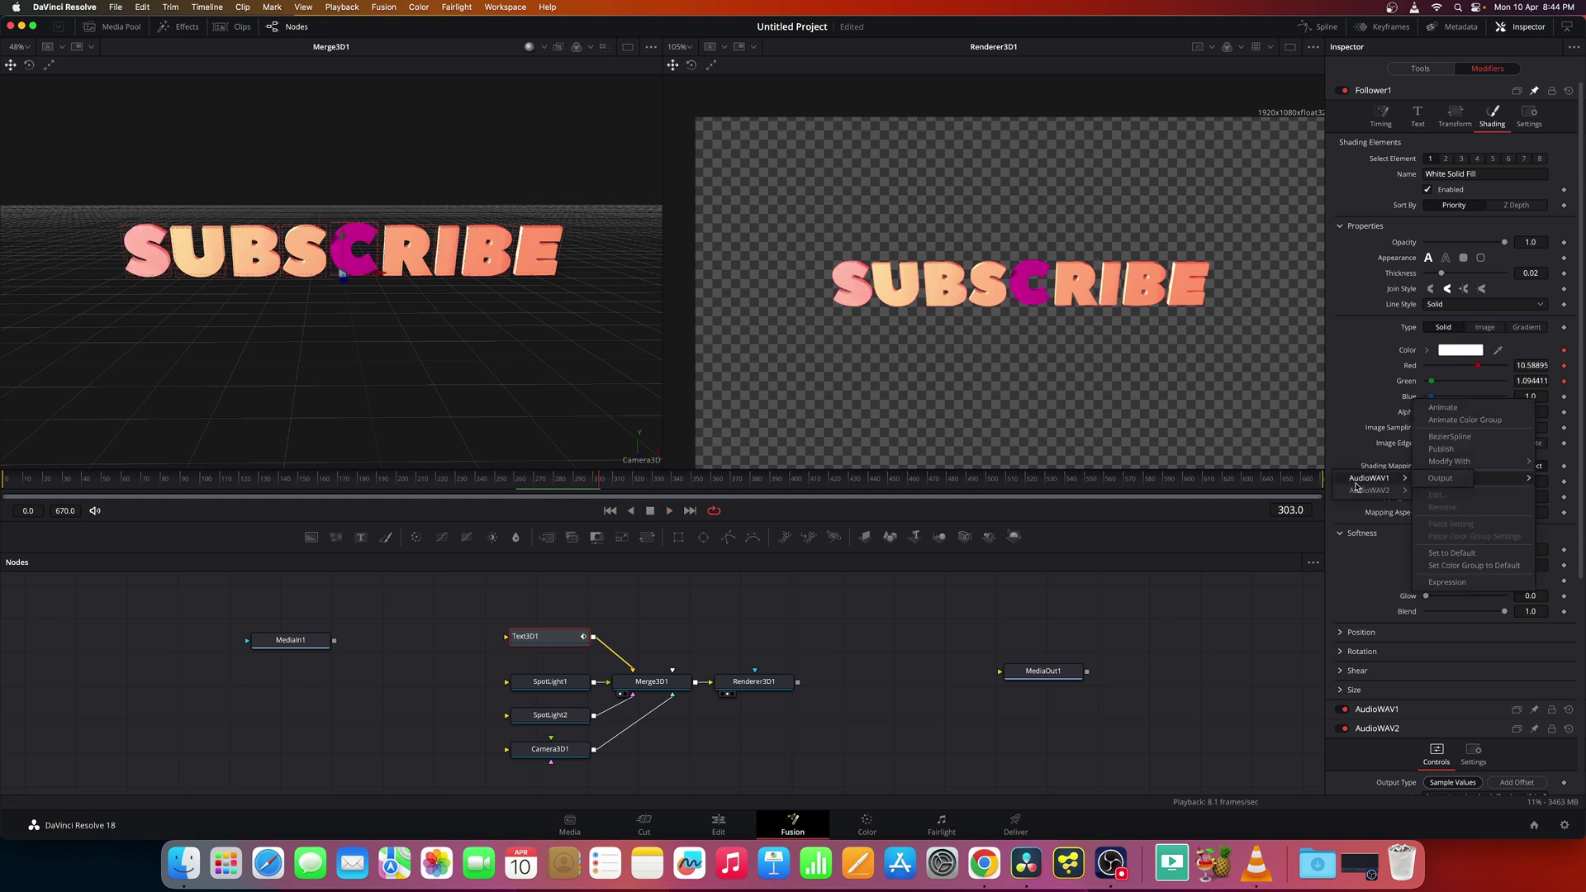
left_click(1439, 479)
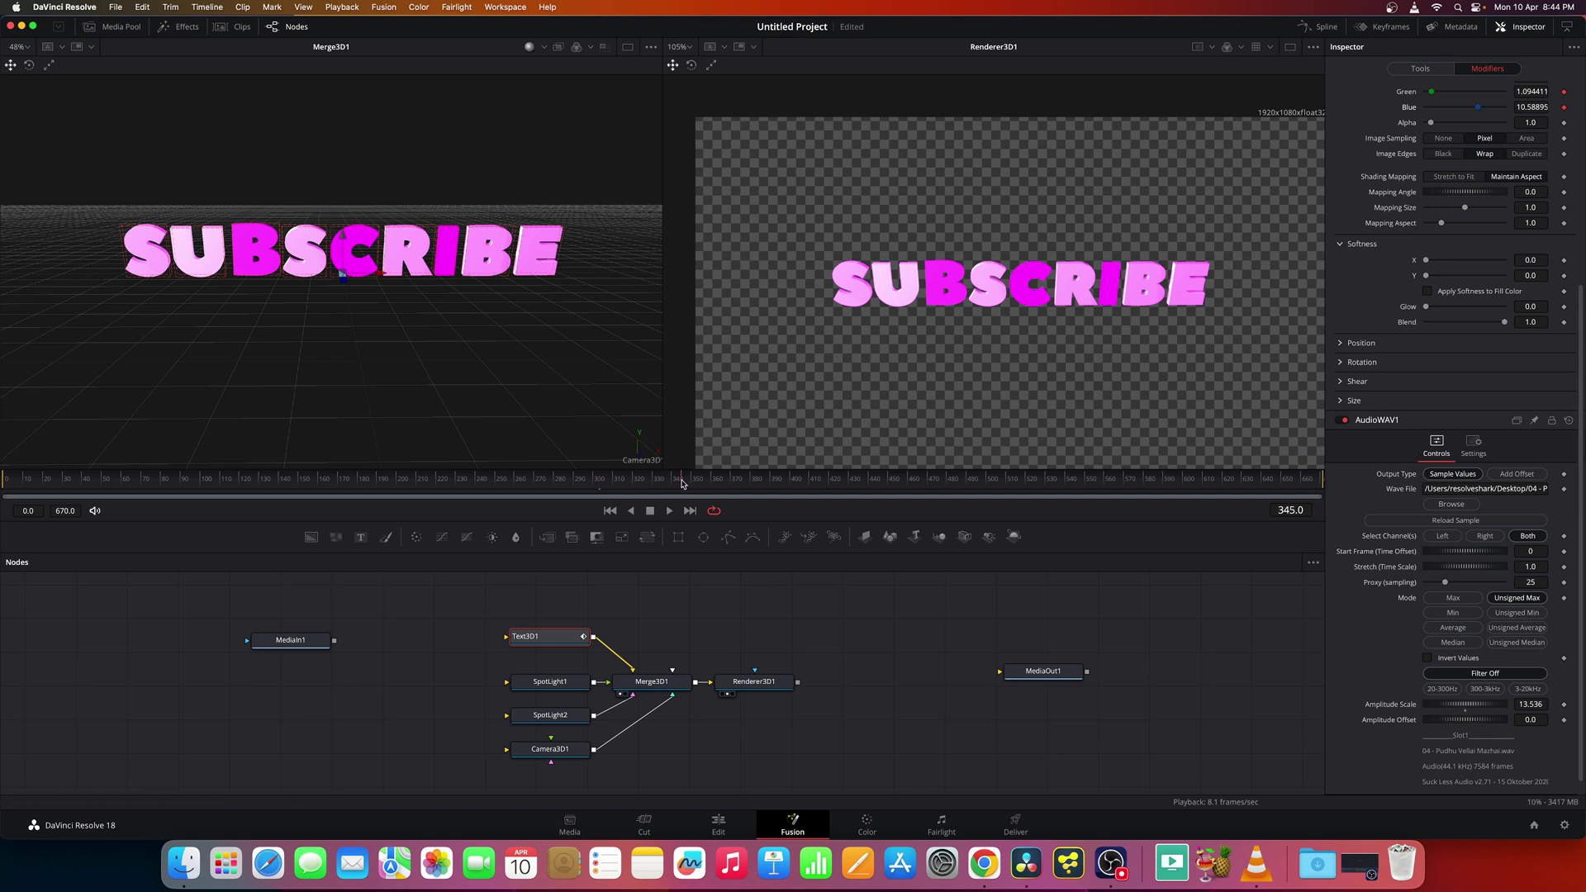
Step: Scrub the timeline to preview the colour changes, then return to frame 283
left_click_drag(683, 484, 883, 489)
left_click(566, 483)
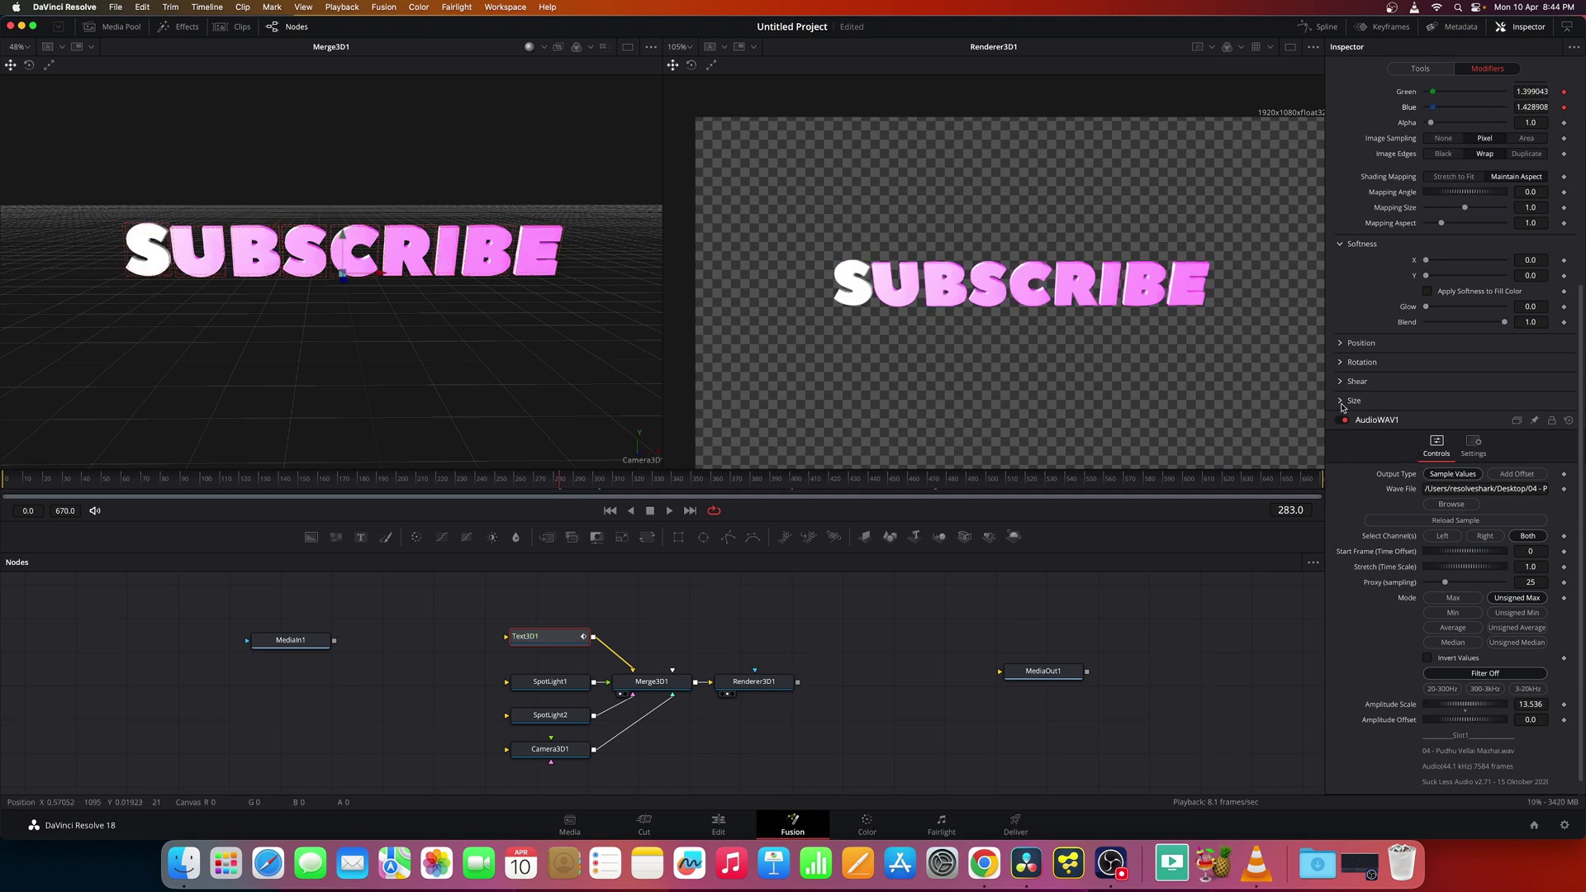
scroll(1449, 240, "down", 1)
scroll(1449, 240, "up", 4)
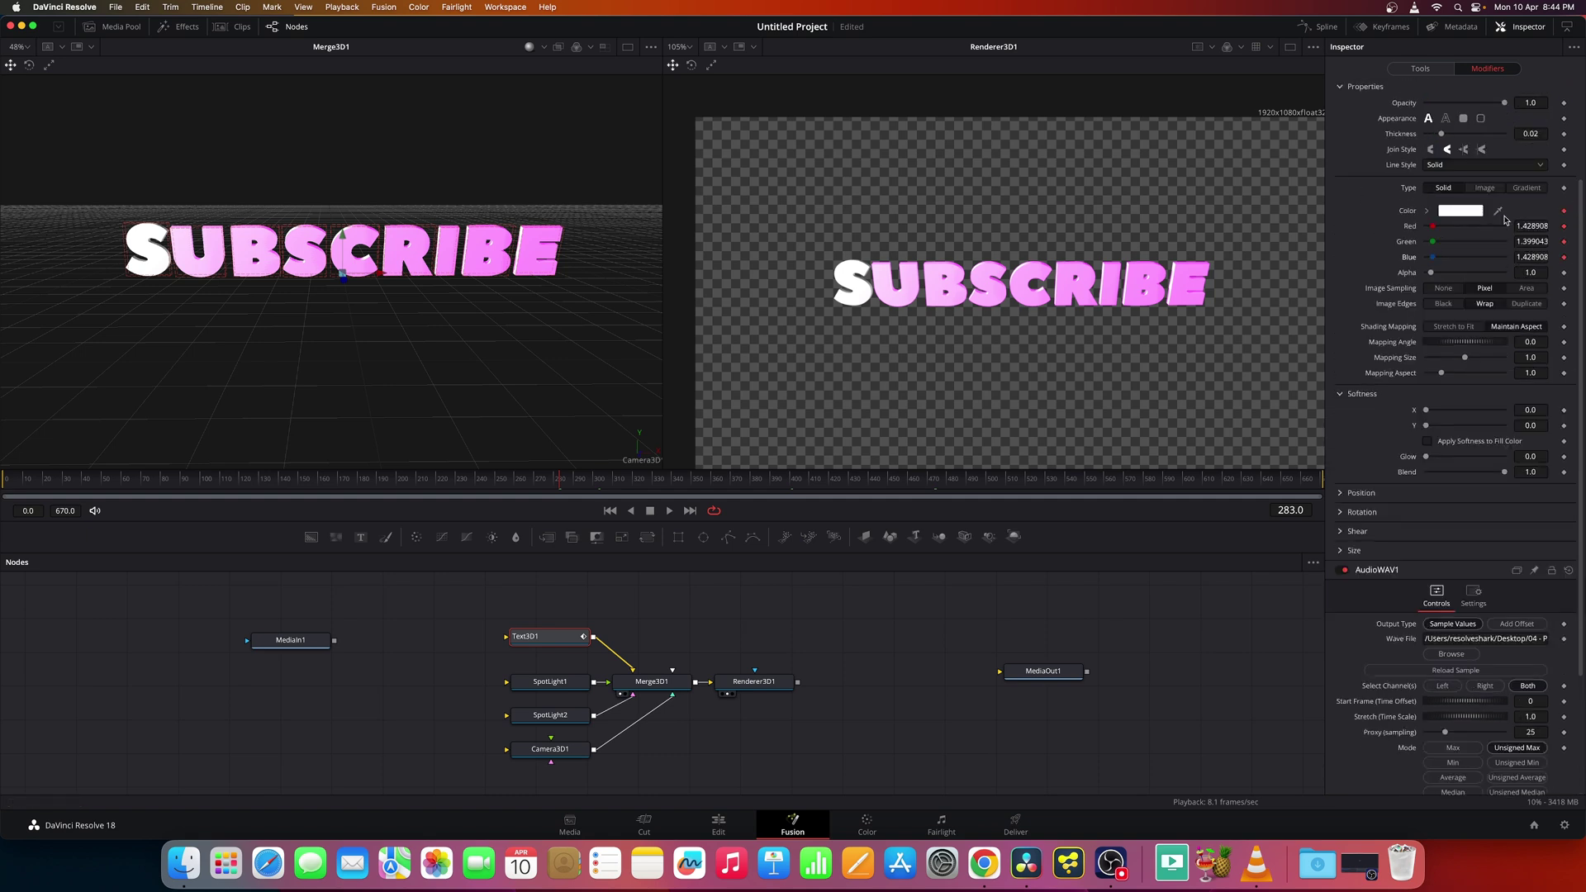
Step: Undo the last change and add another AudioWAV modifier to the Blue value
key("super+z")
right_click(1410, 260)
mouse_move(1463, 325)
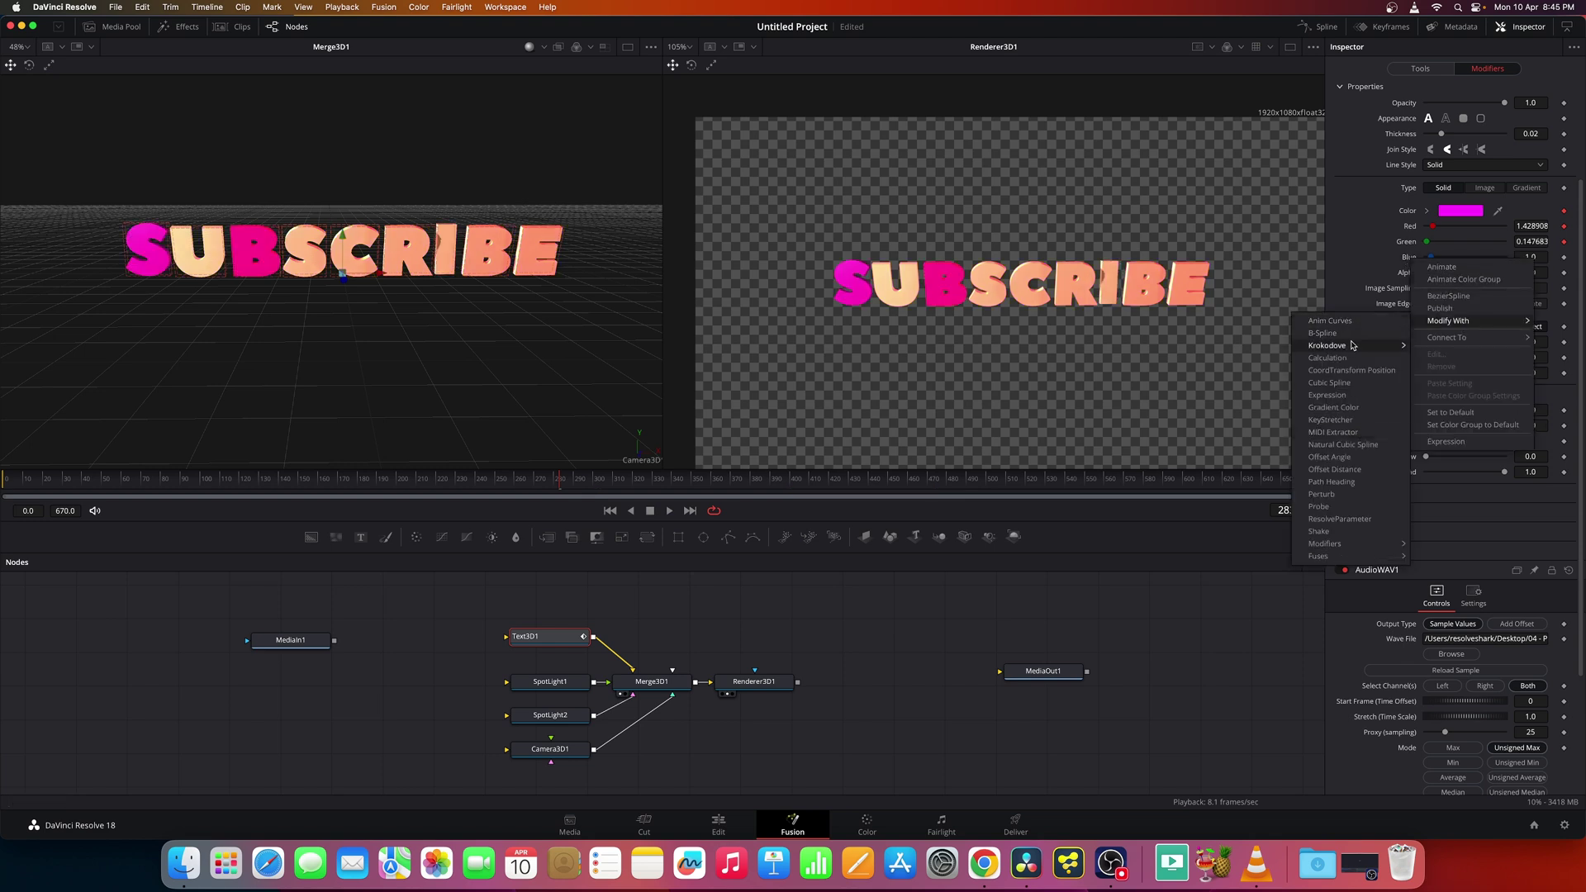
left_click(1448, 543)
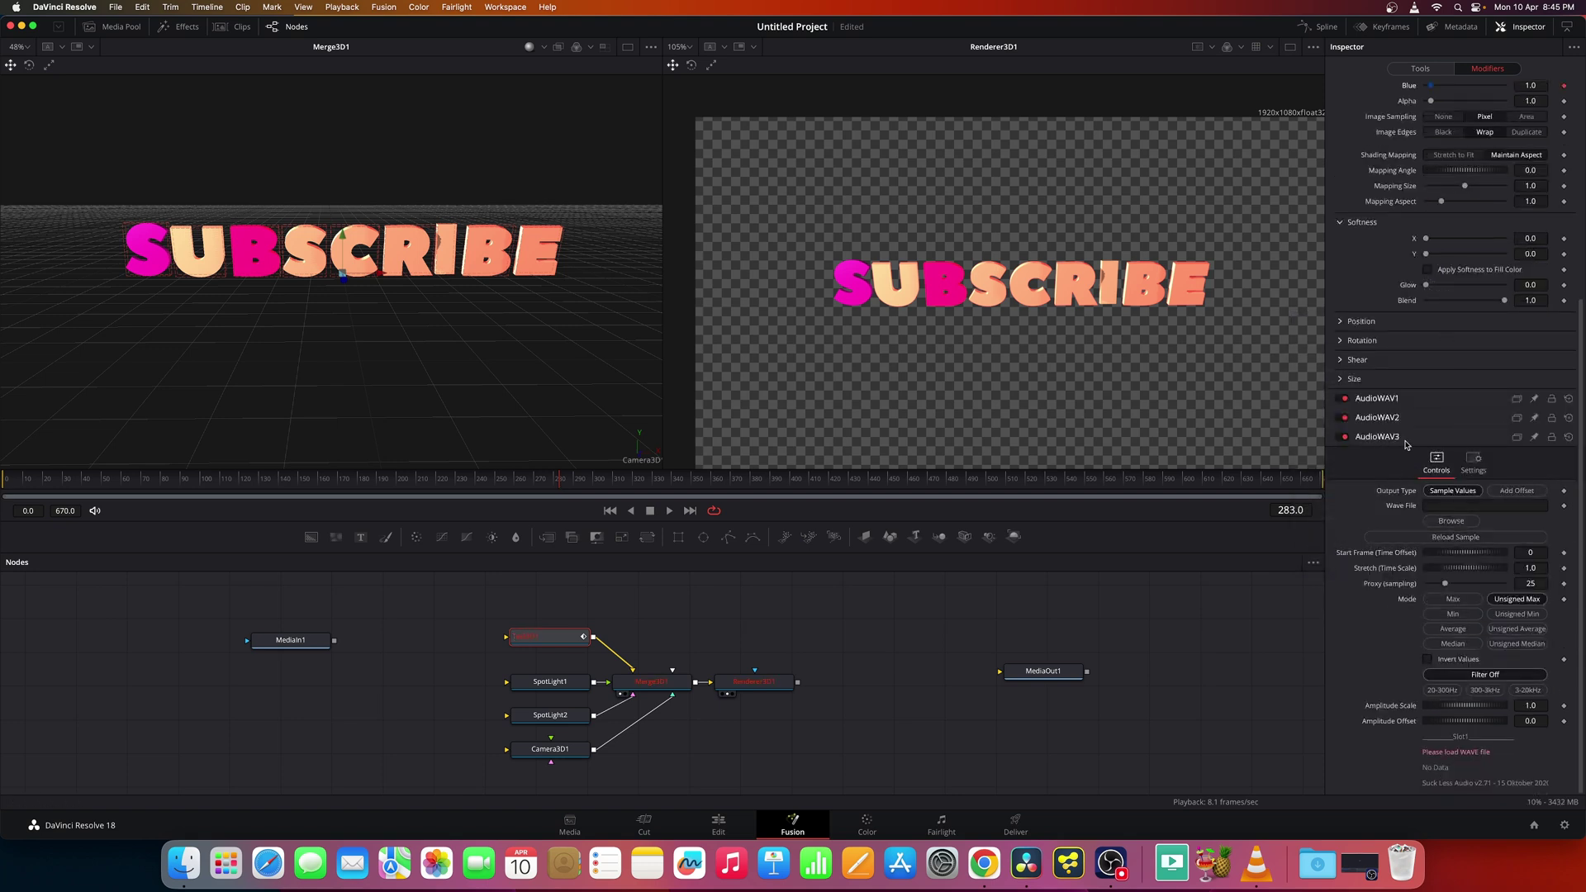
Step: Load the song's .wav file, set Amplitude Scale to 2.051, and play the animation
left_click(1444, 522)
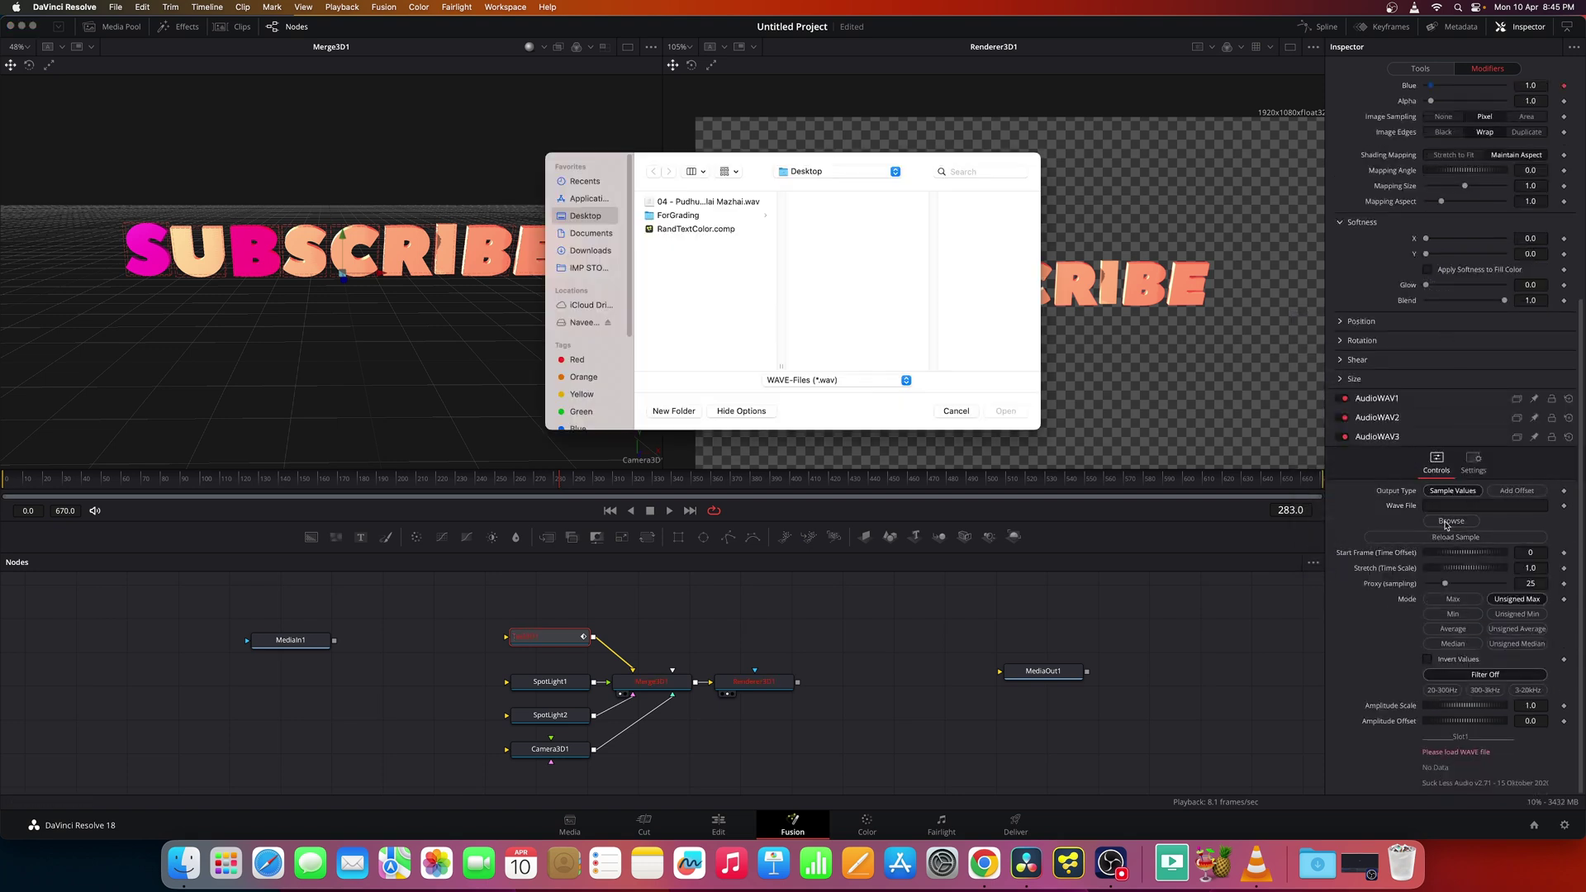
left_click(733, 205)
left_click(1006, 411)
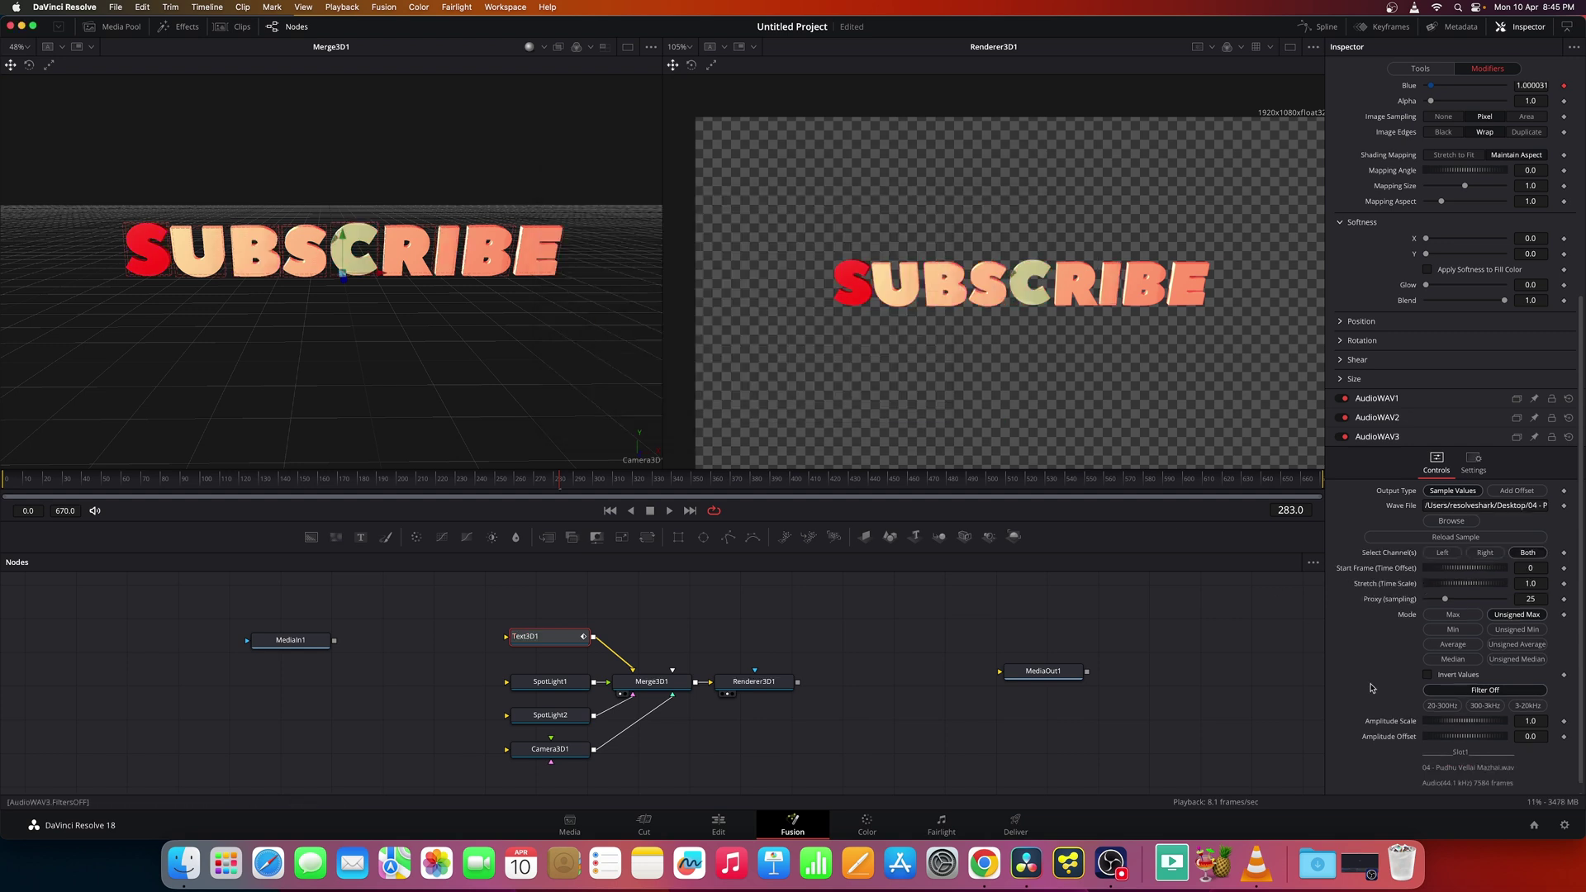
left_click_drag(1453, 726, 1472, 726)
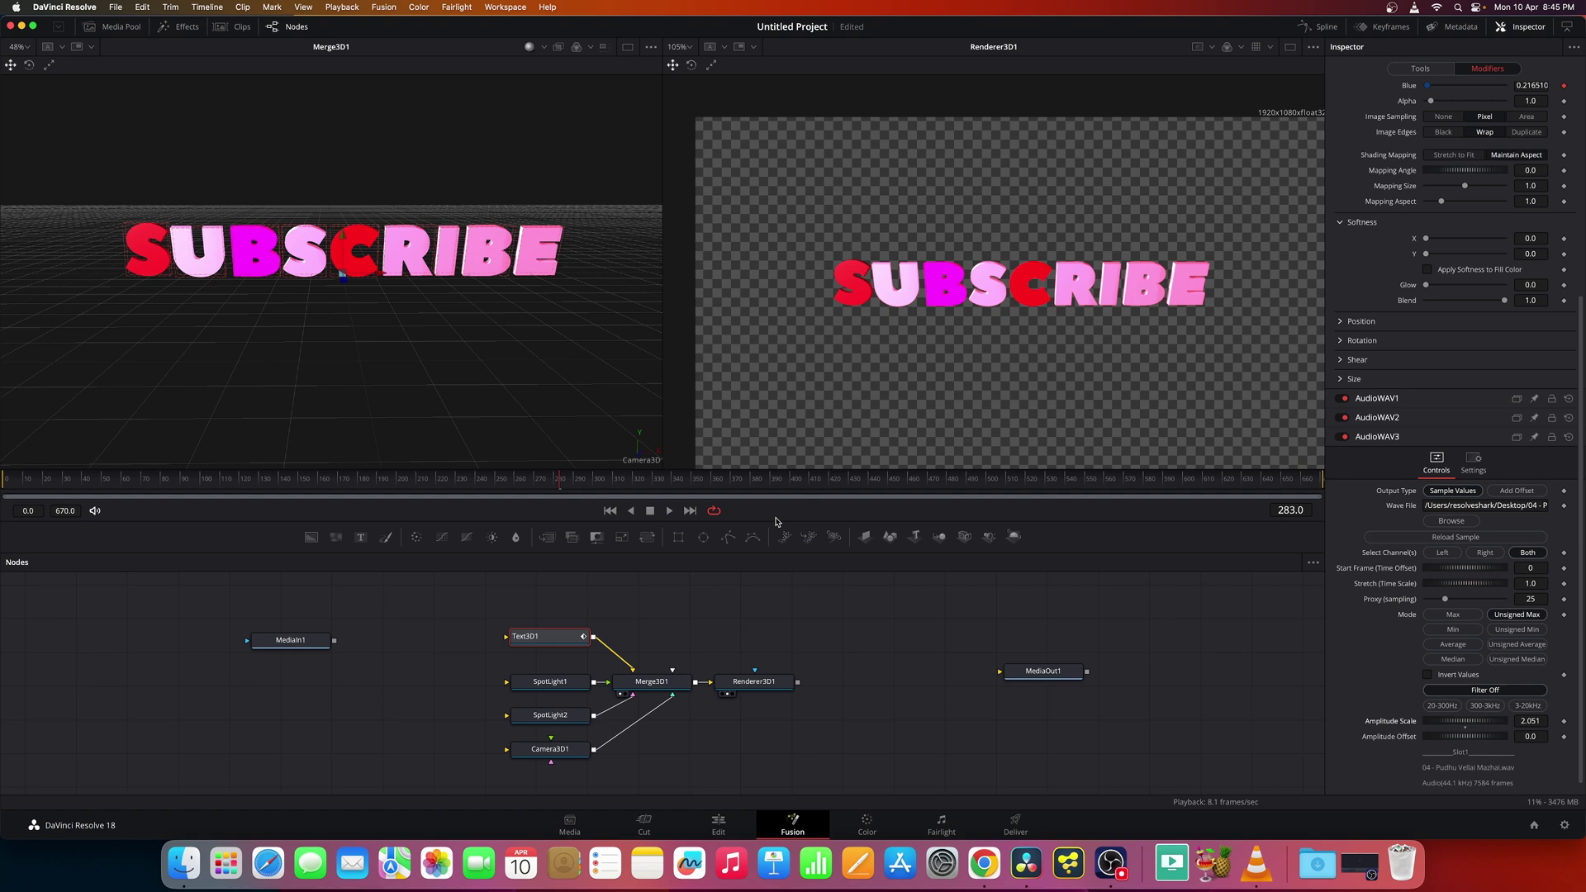
left_click(671, 512)
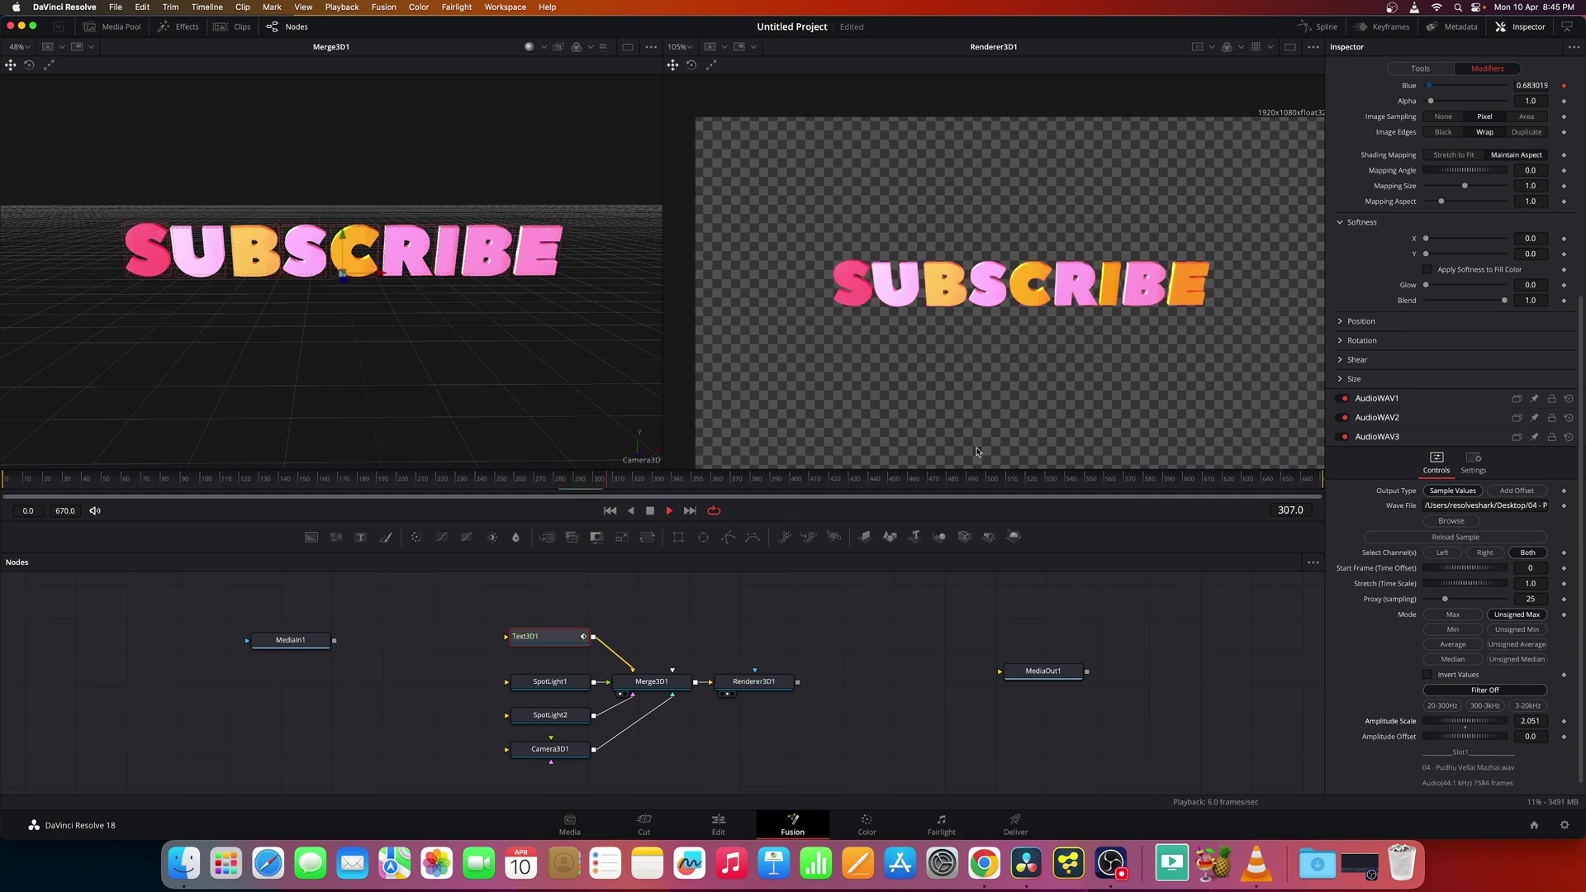
Step: Switch the left scene viewer to Perspective and orbit around the letters
right_click(1143, 357)
left_click(949, 344)
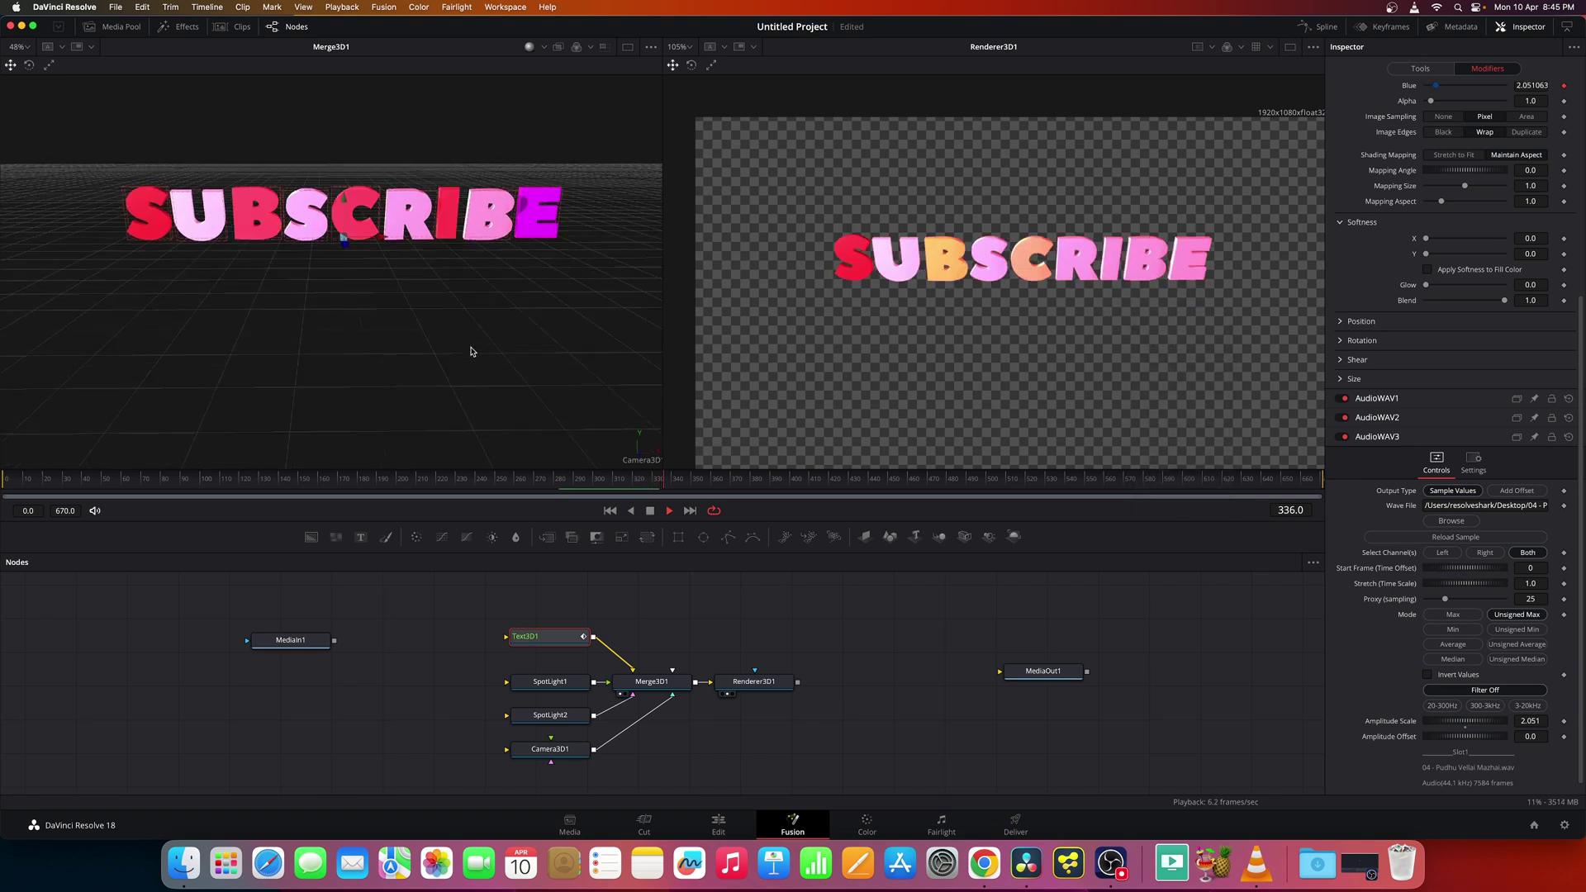
right_click(471, 348)
key("Escape")
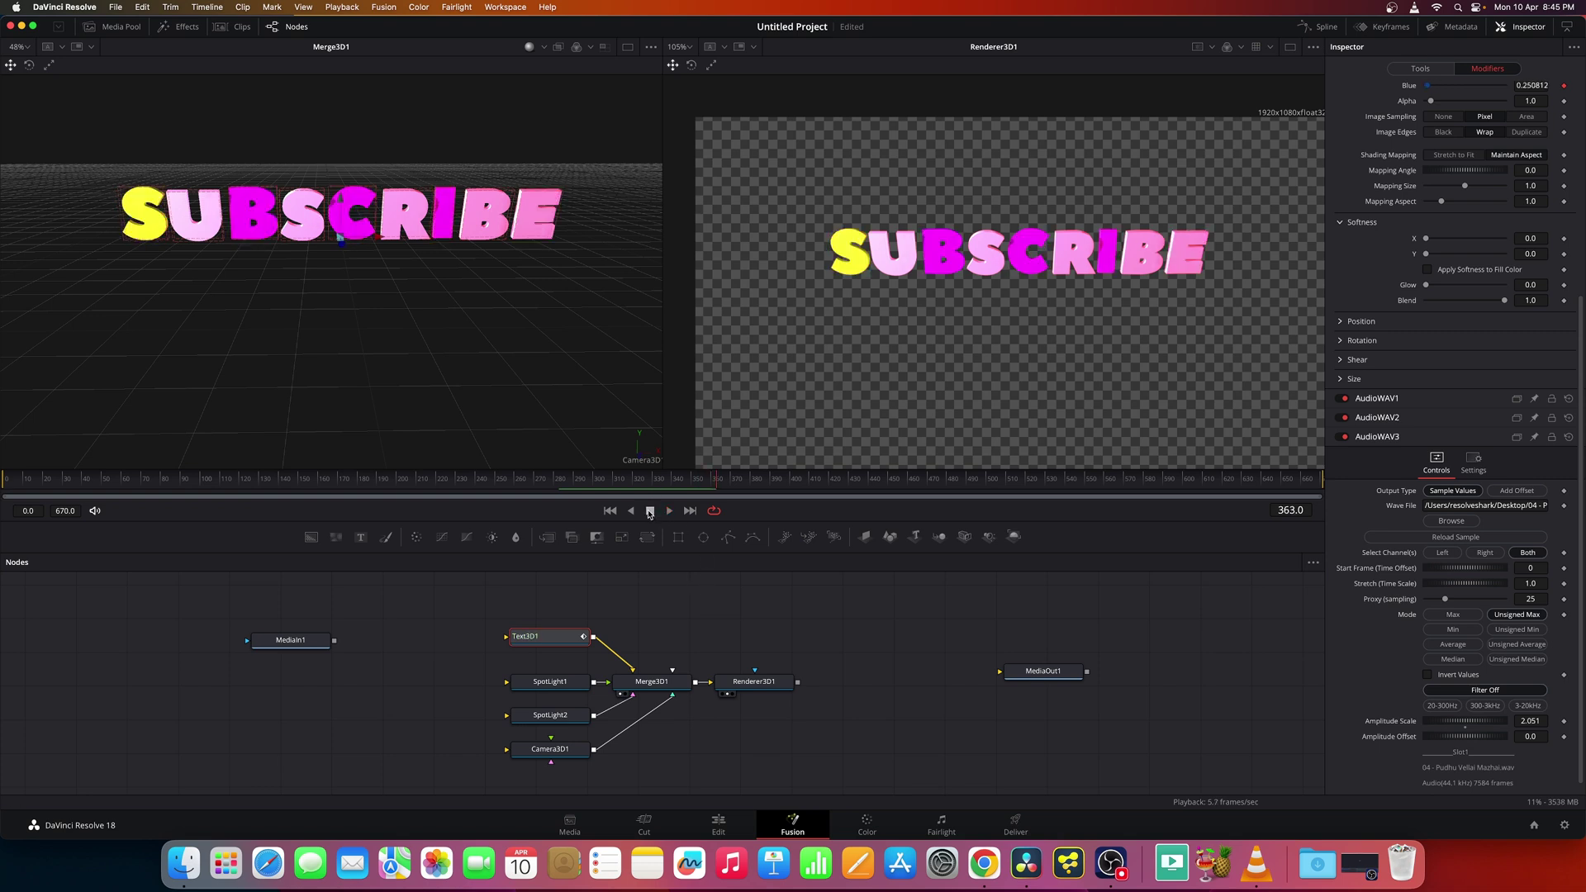
right_click(633, 466)
left_click(669, 502)
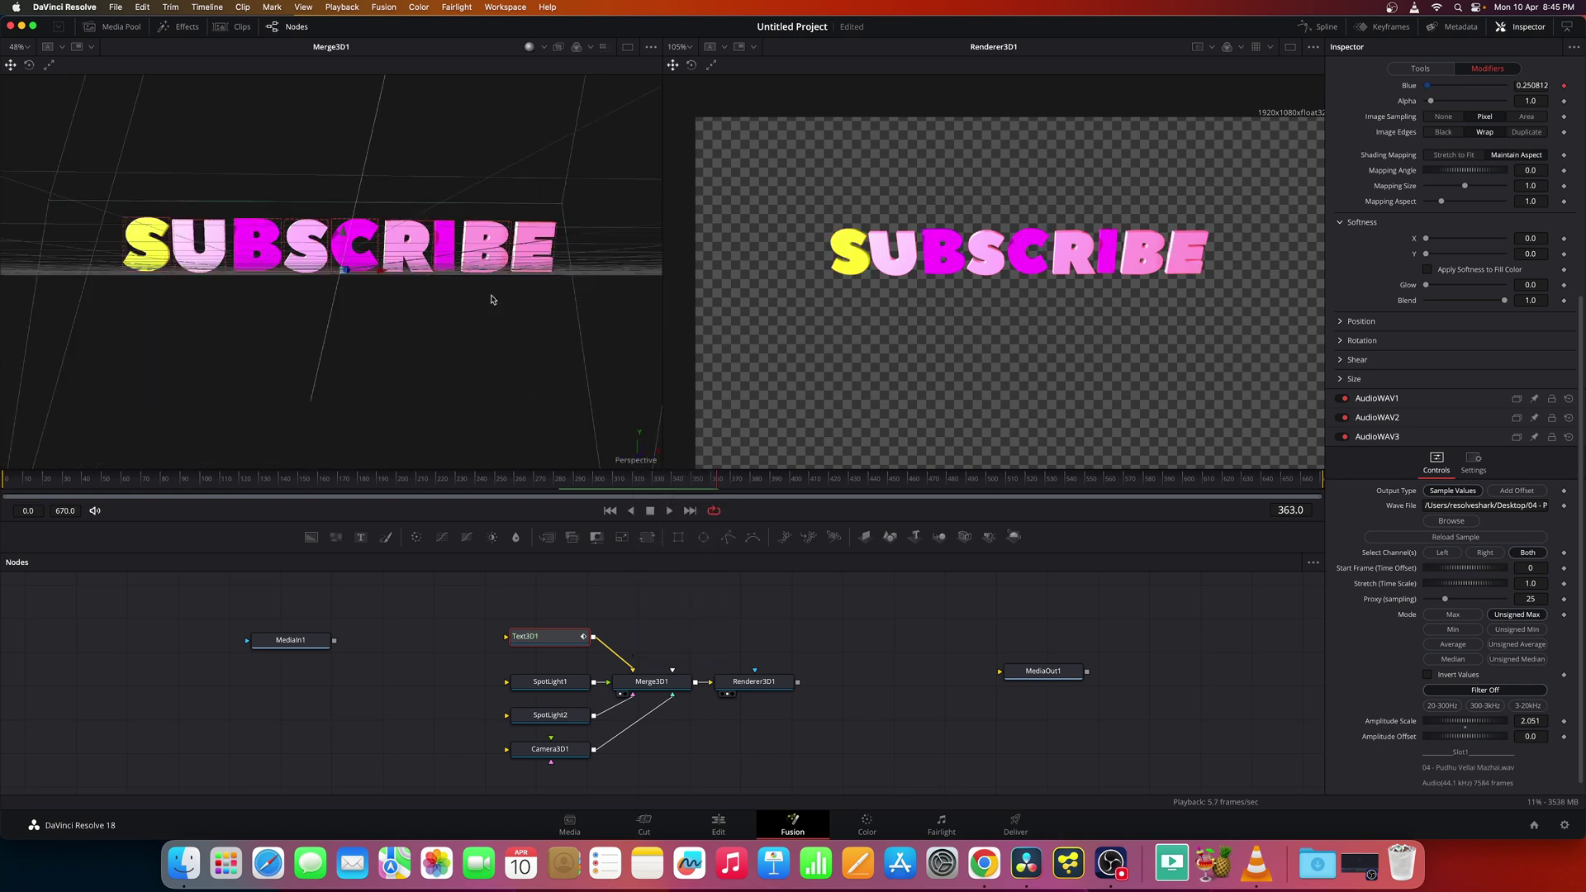
left_click_drag(493, 313, 532, 442)
Step: Apply another view setting, then zoom and pan across the rendered SUBSCRIBE letters
right_click(636, 460)
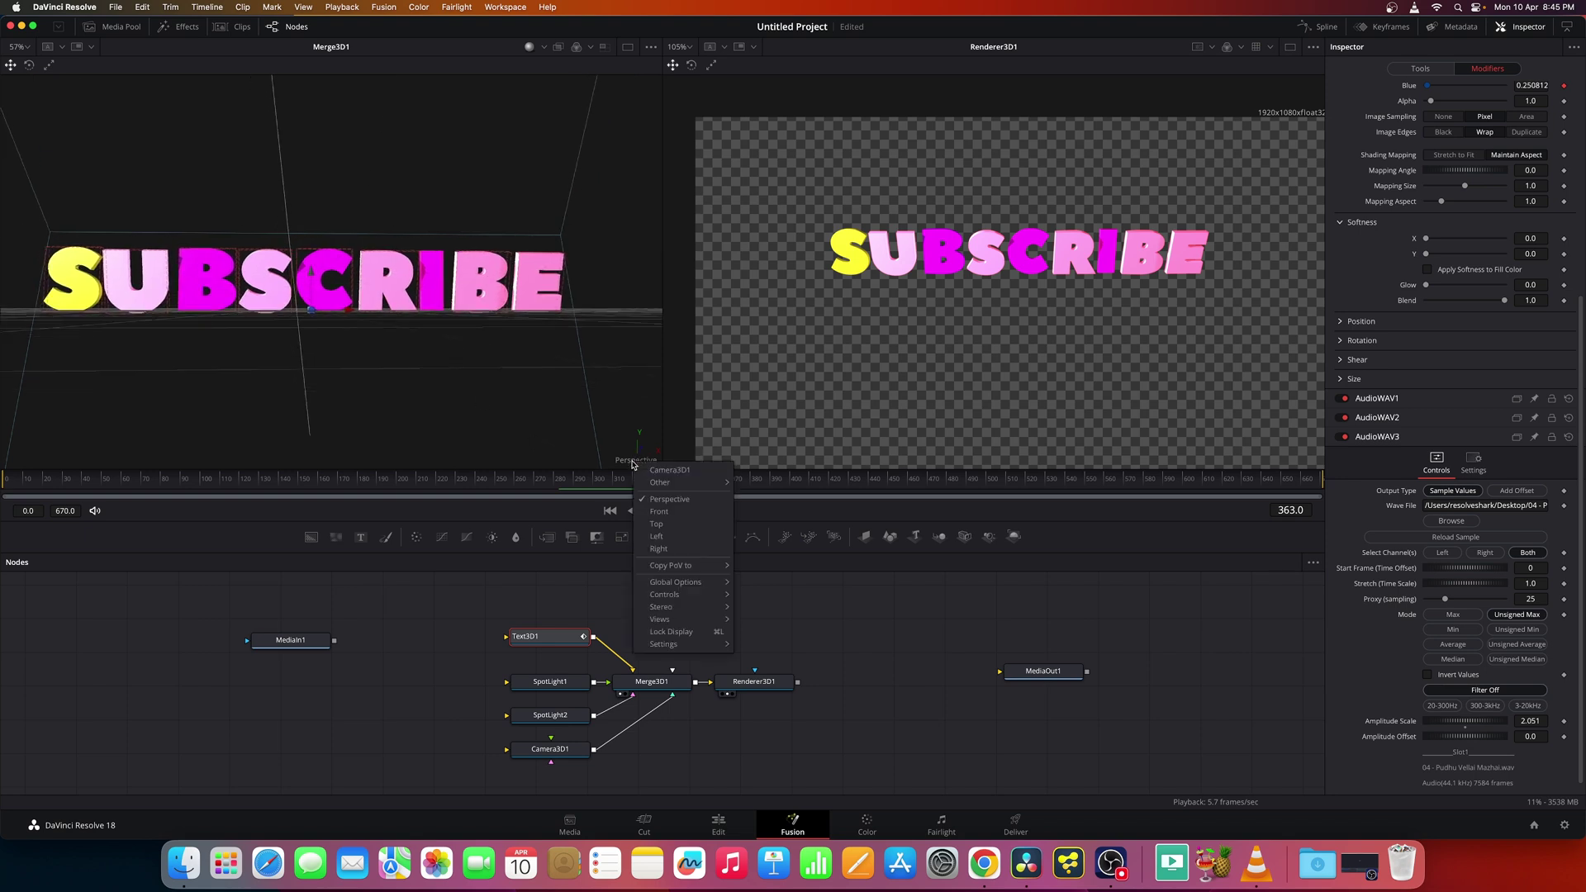
mouse_move(686, 570)
left_click(777, 568)
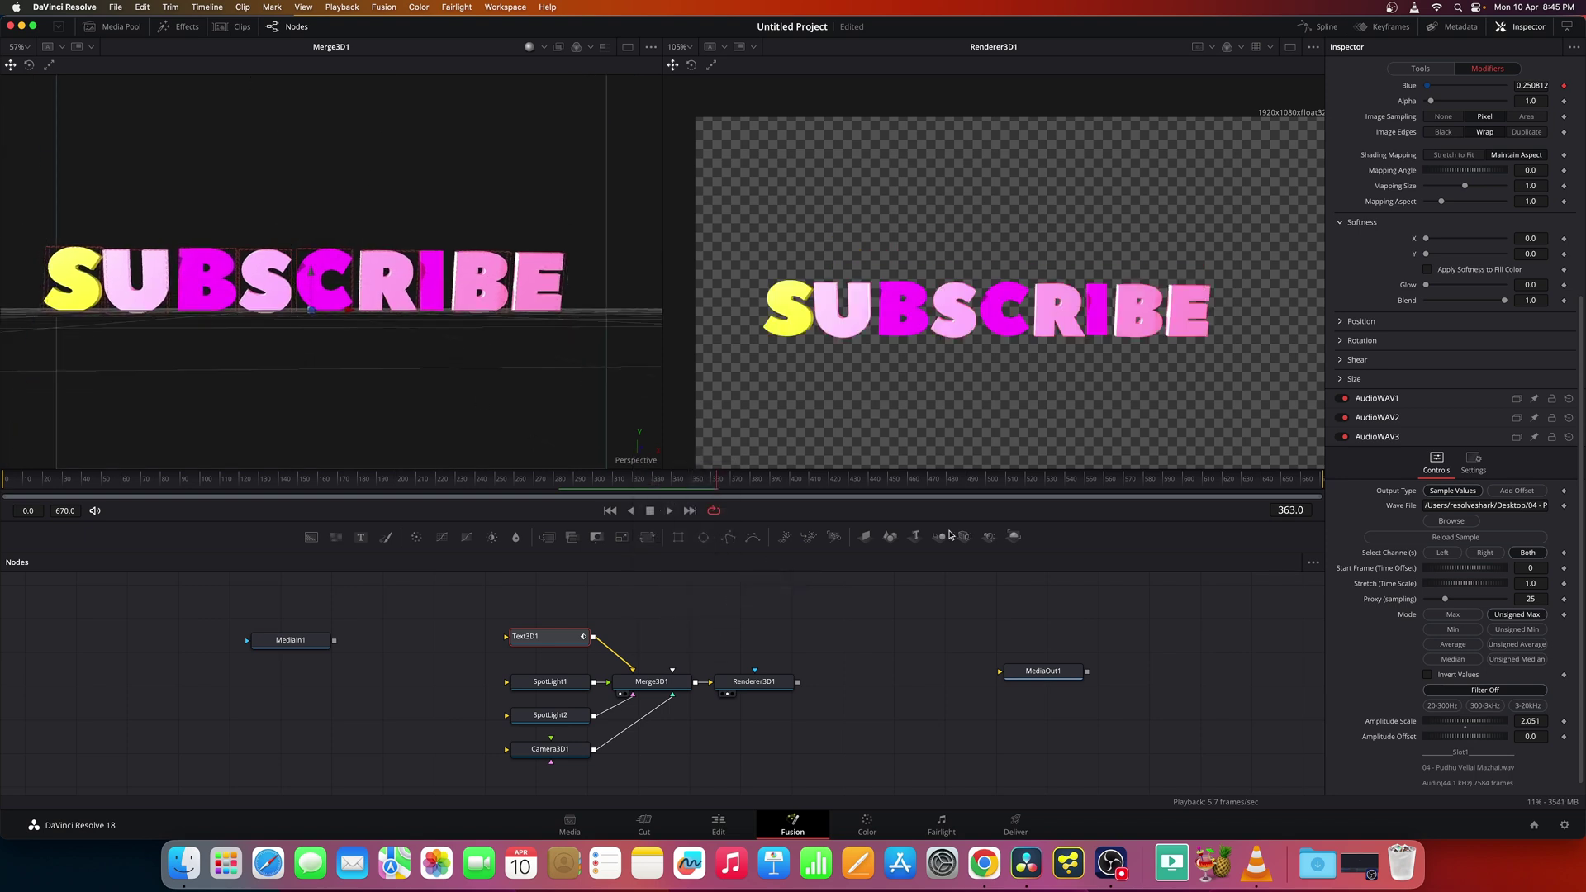
scroll(1065, 335, "up", 8)
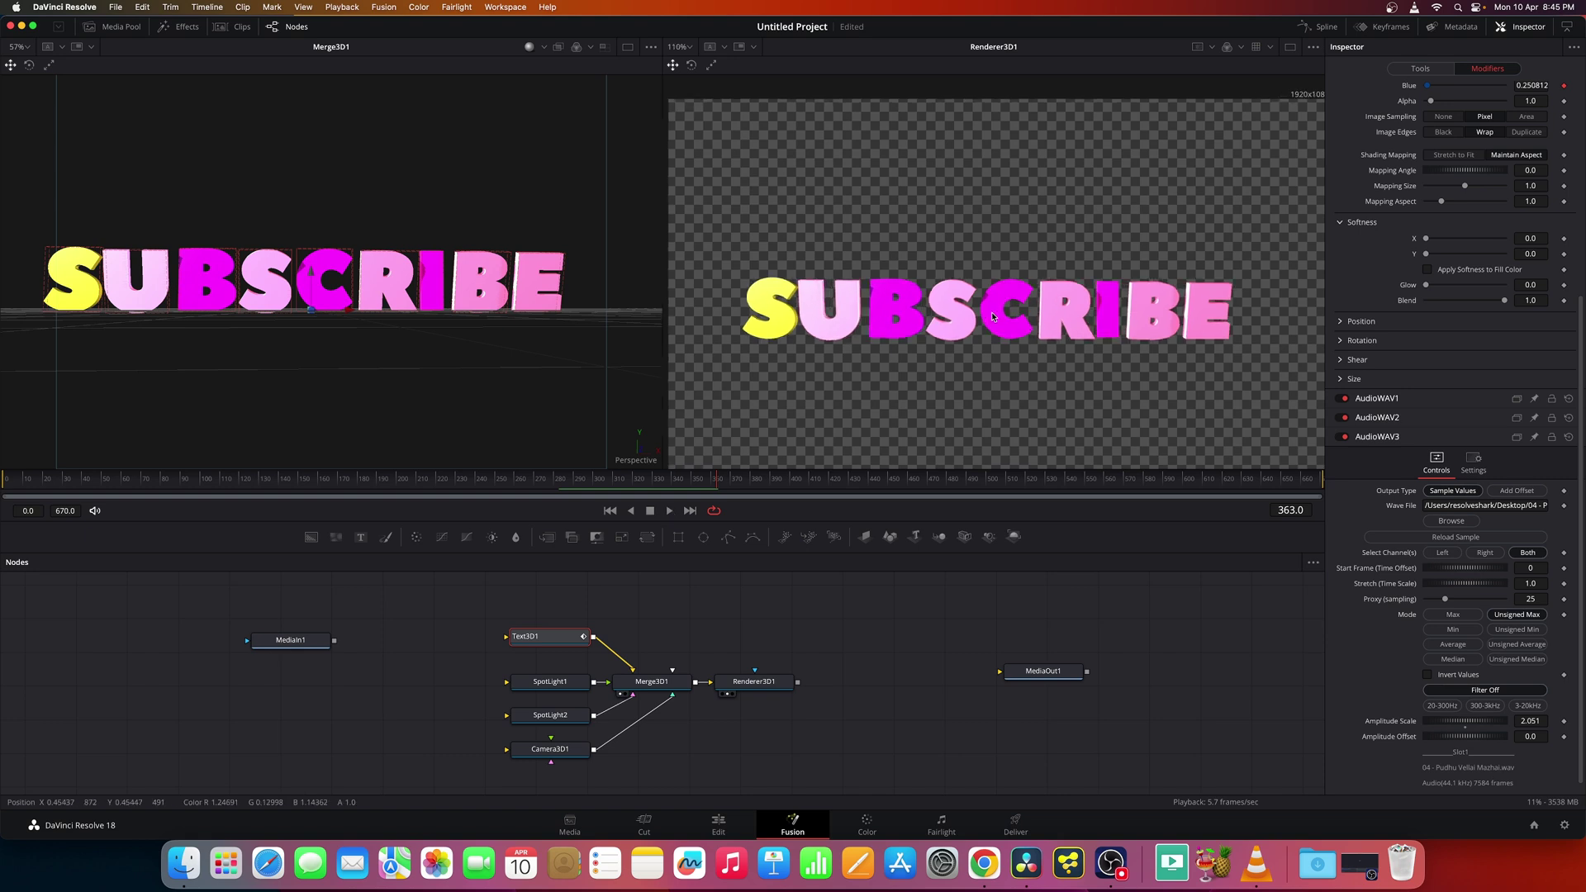
scroll(1033, 316, "left", 5)
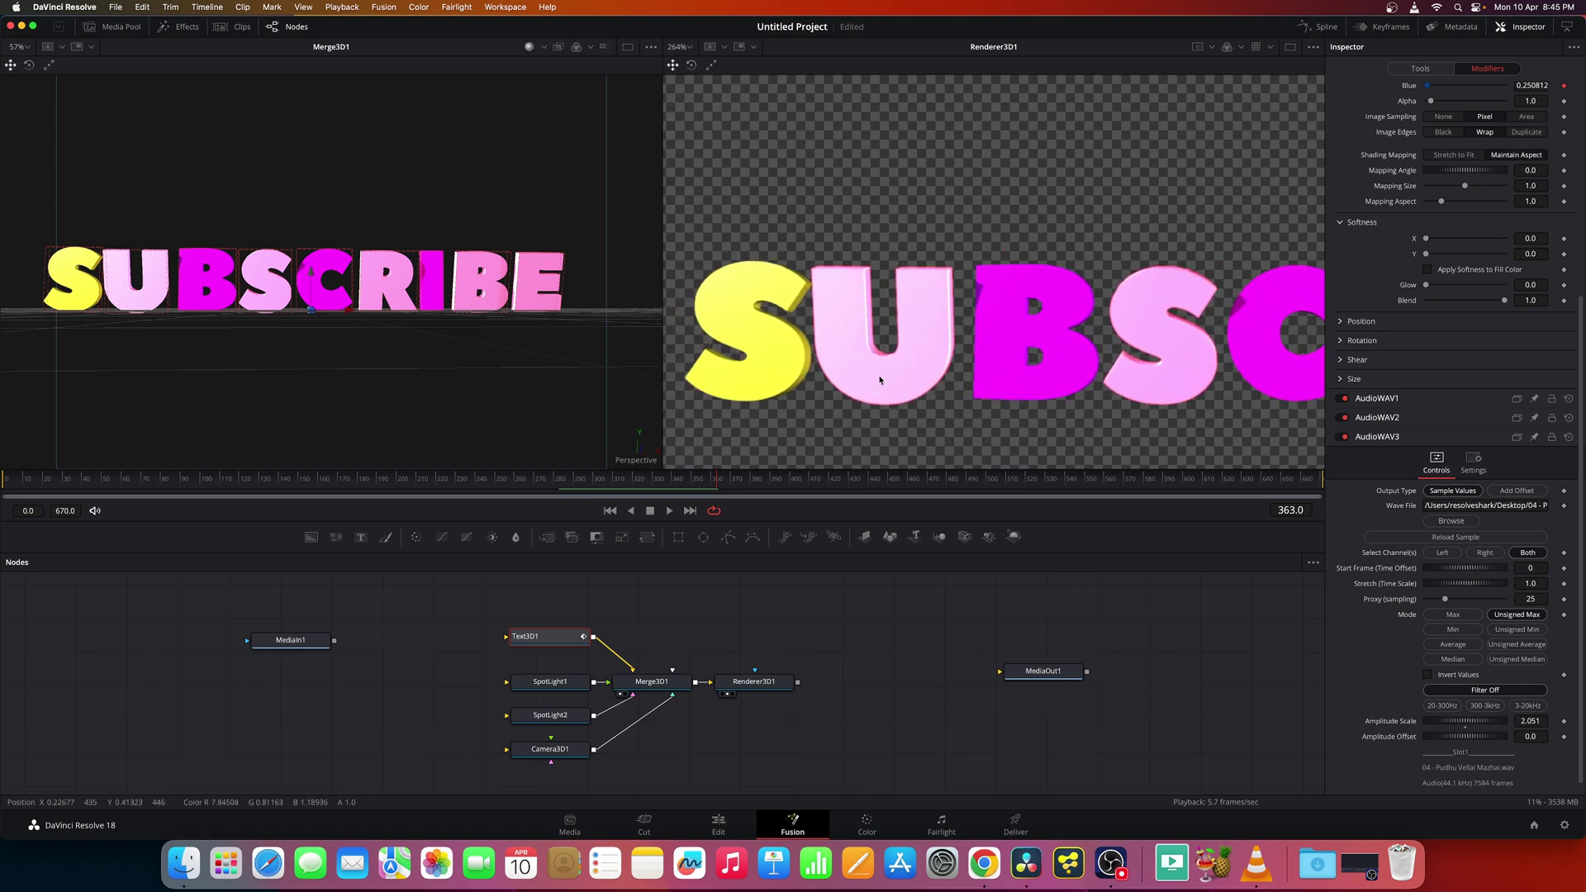
scroll(1088, 373, "right", 5)
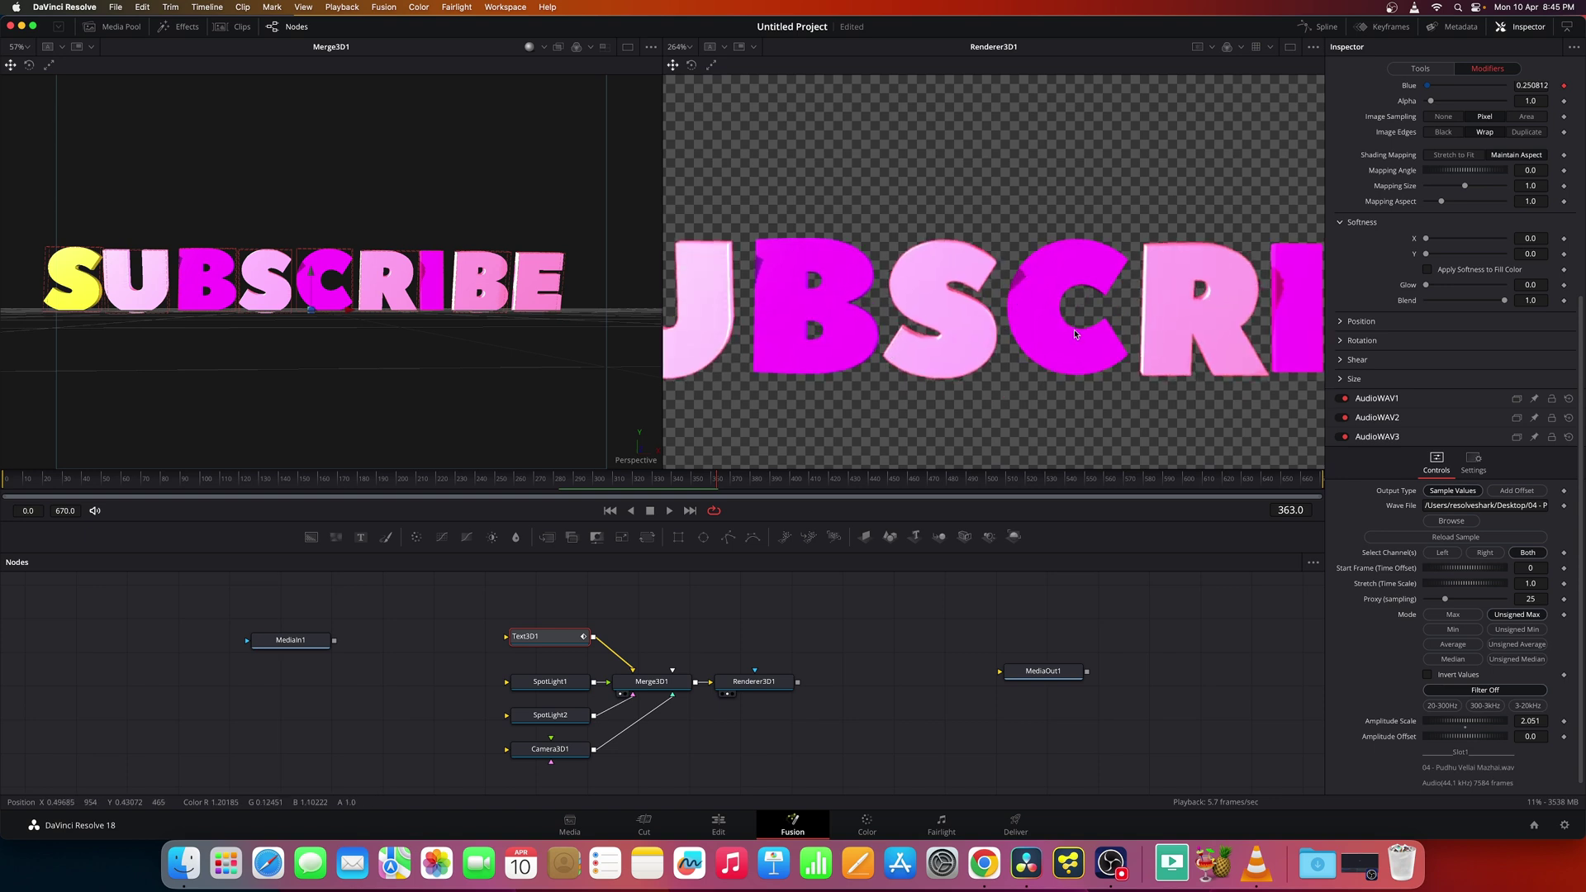
scroll(1075, 334, "right", 5)
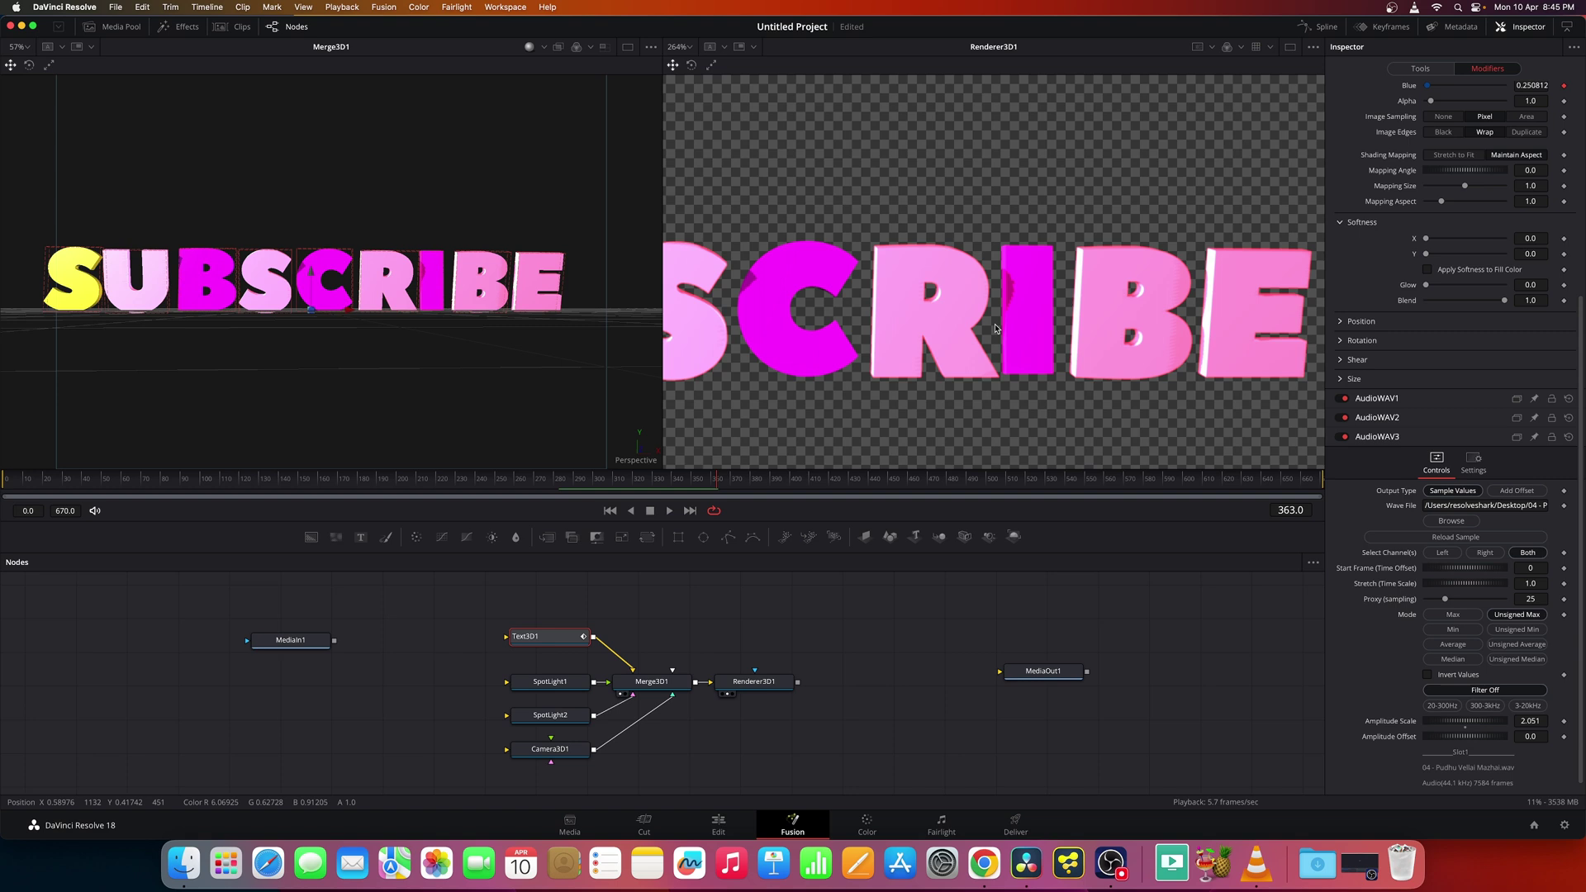
Step: Set SpotLight1's shadow softness to Constant
left_click(556, 679)
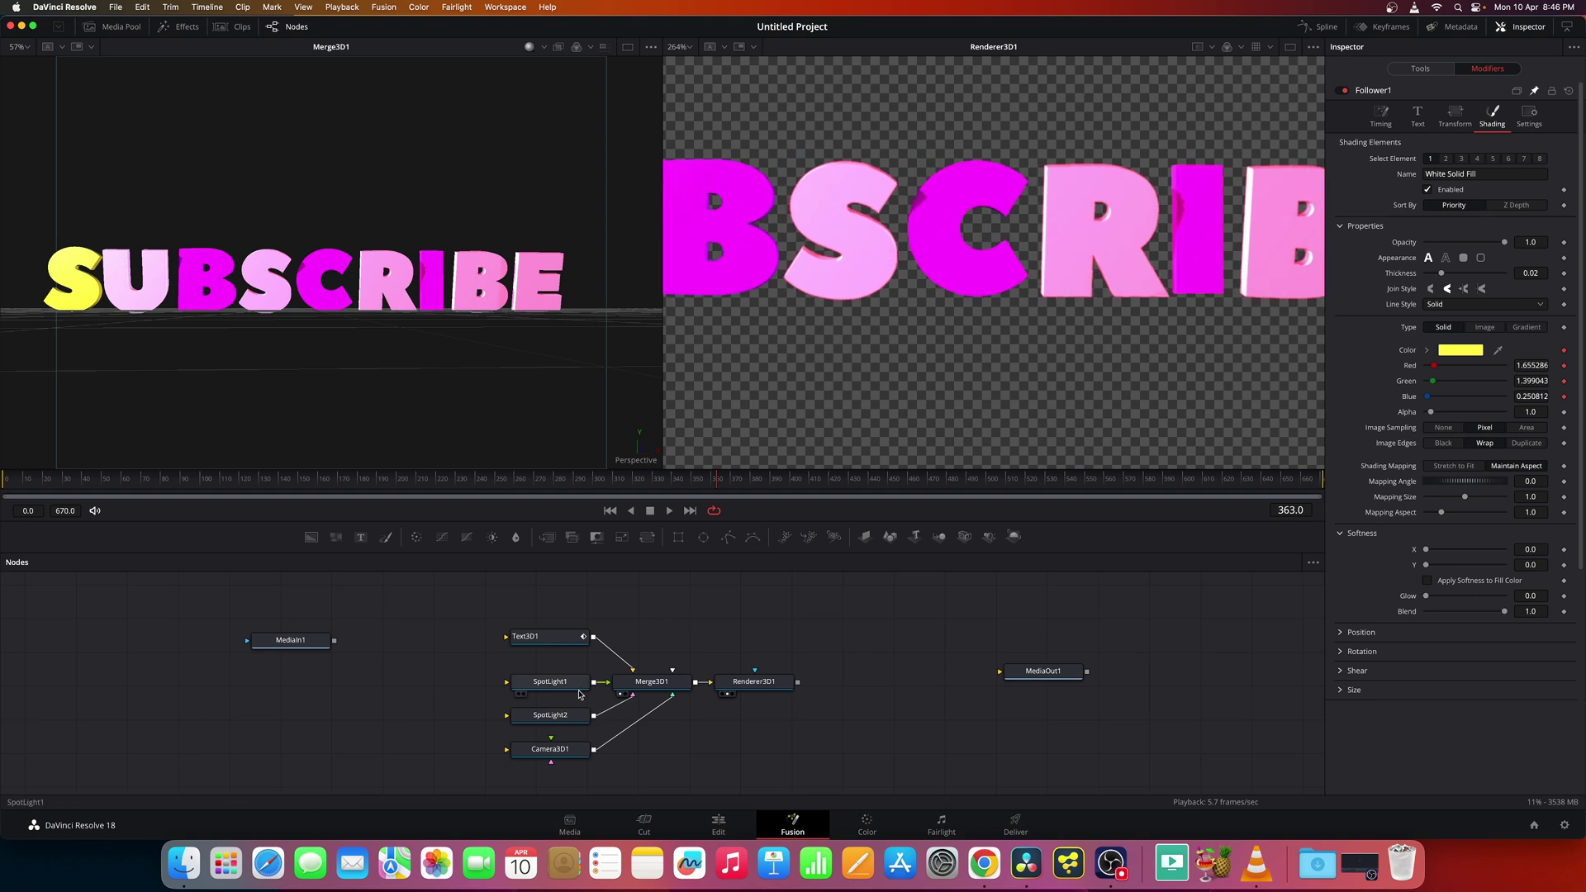
left_click(552, 685)
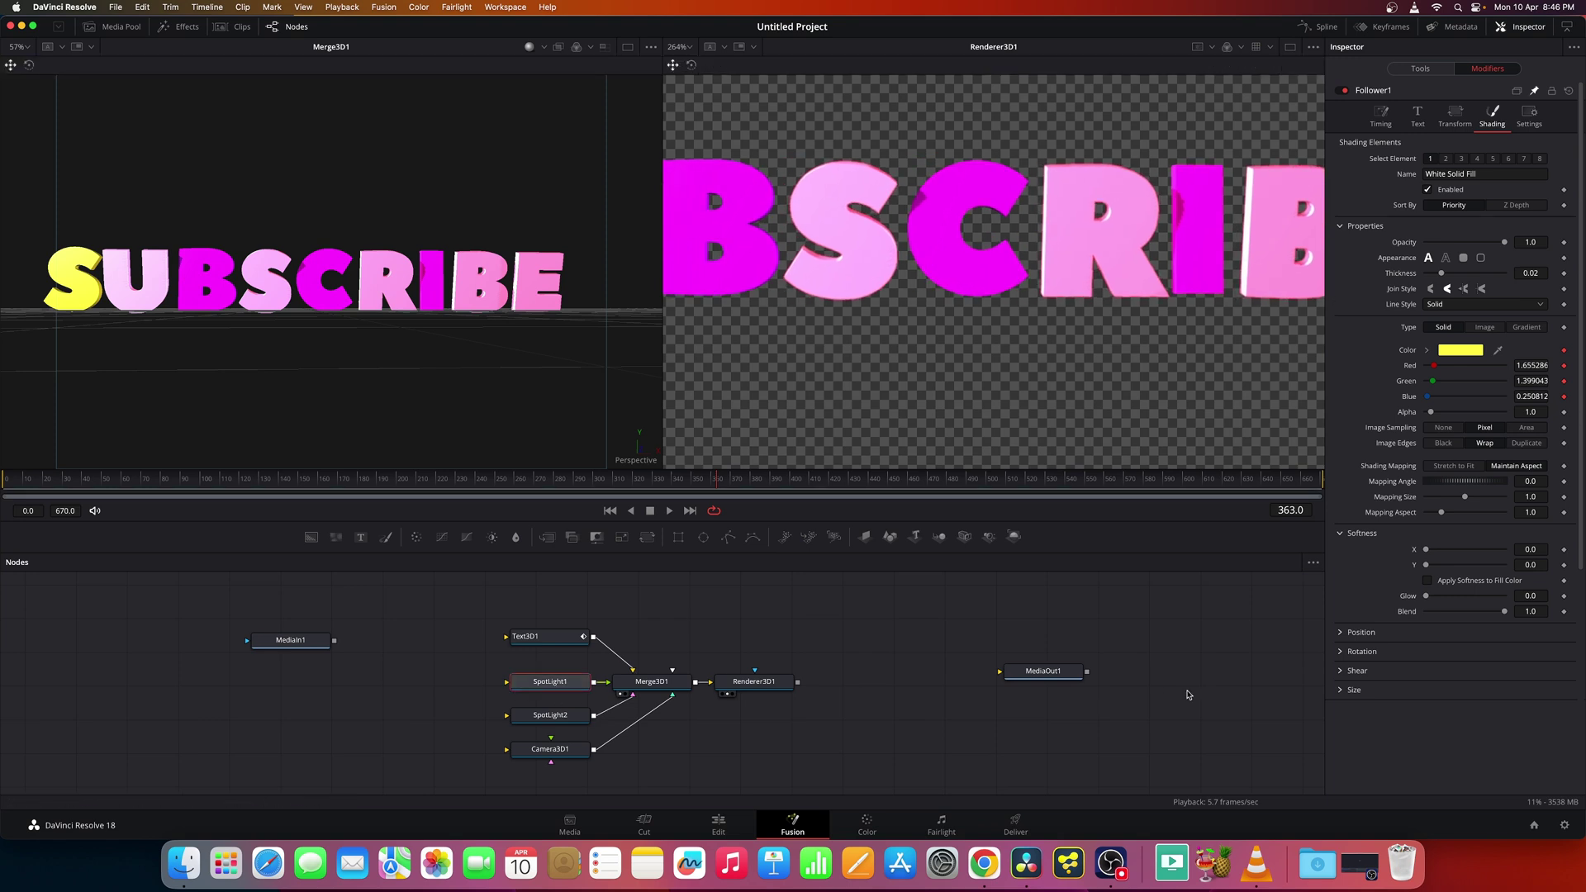
left_click(1422, 69)
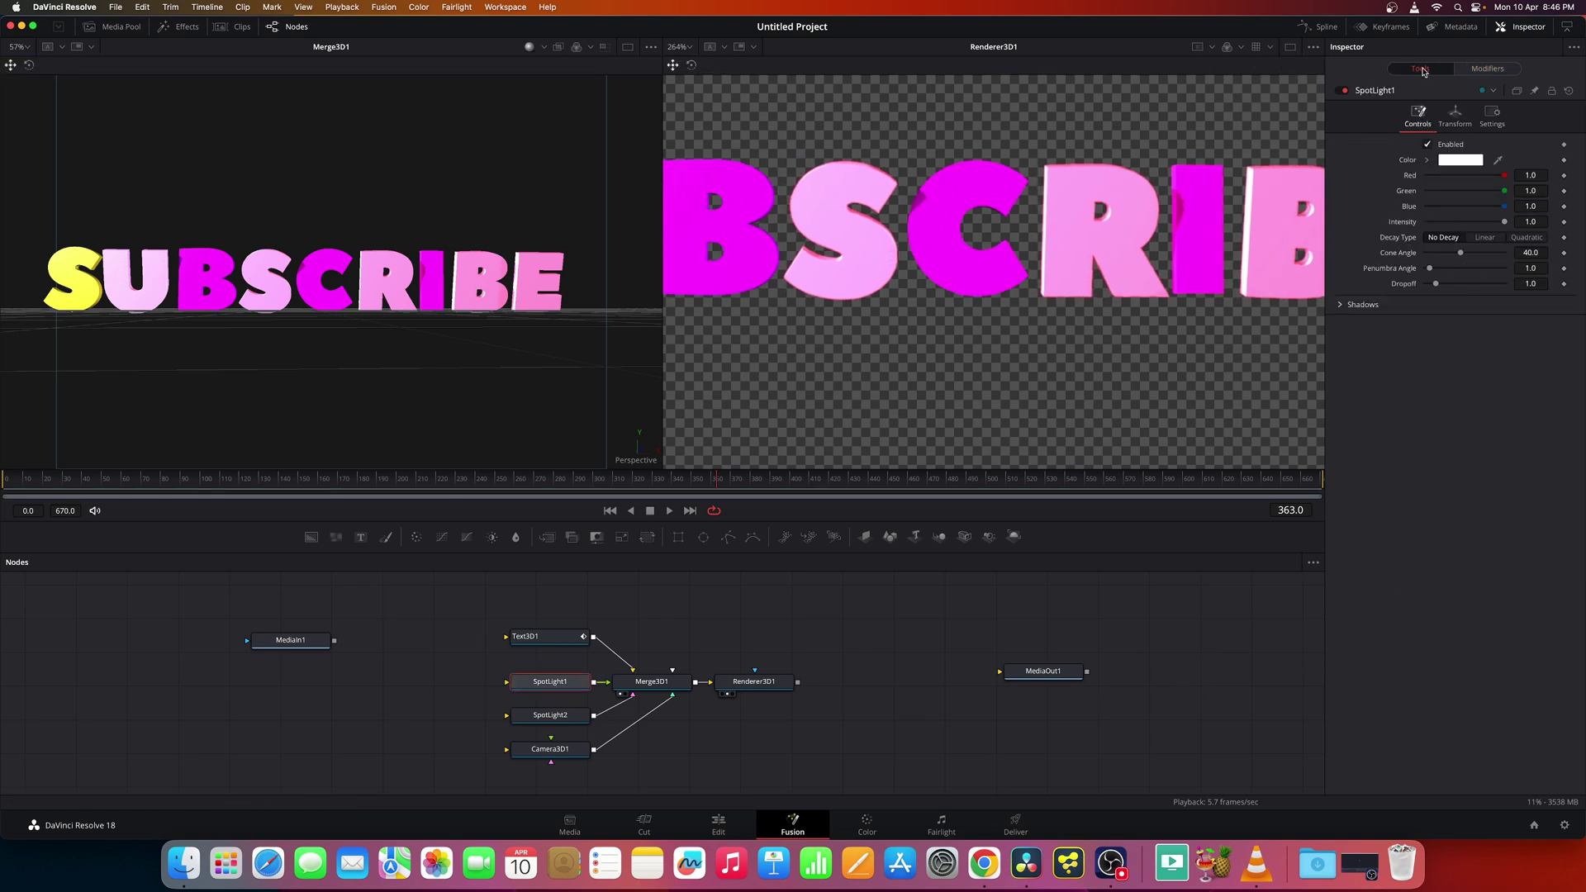
left_click(1341, 306)
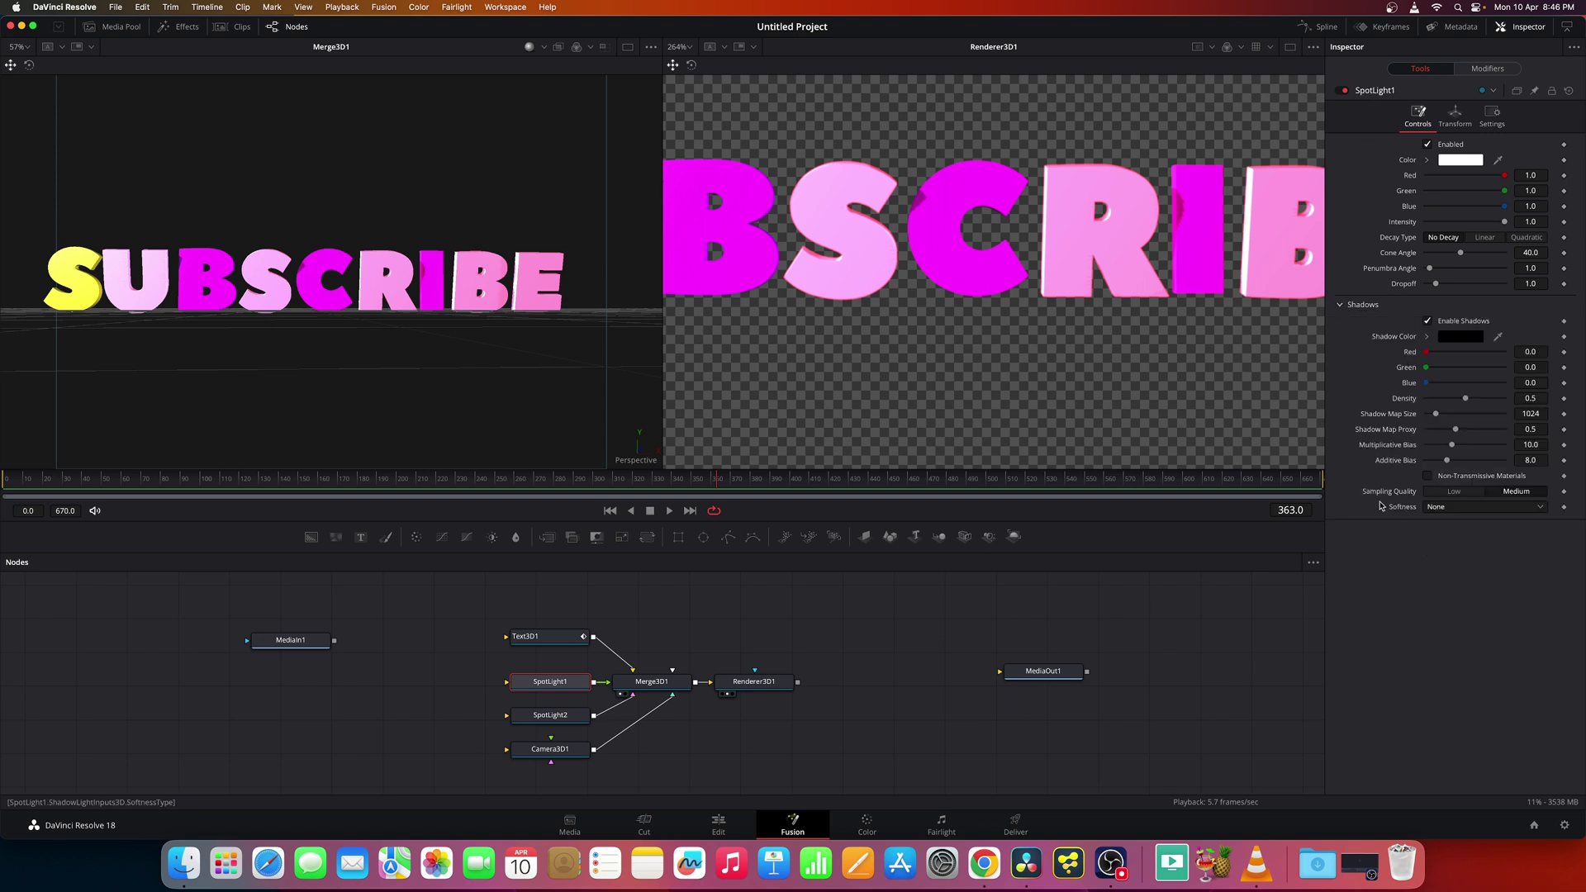
left_click(1443, 509)
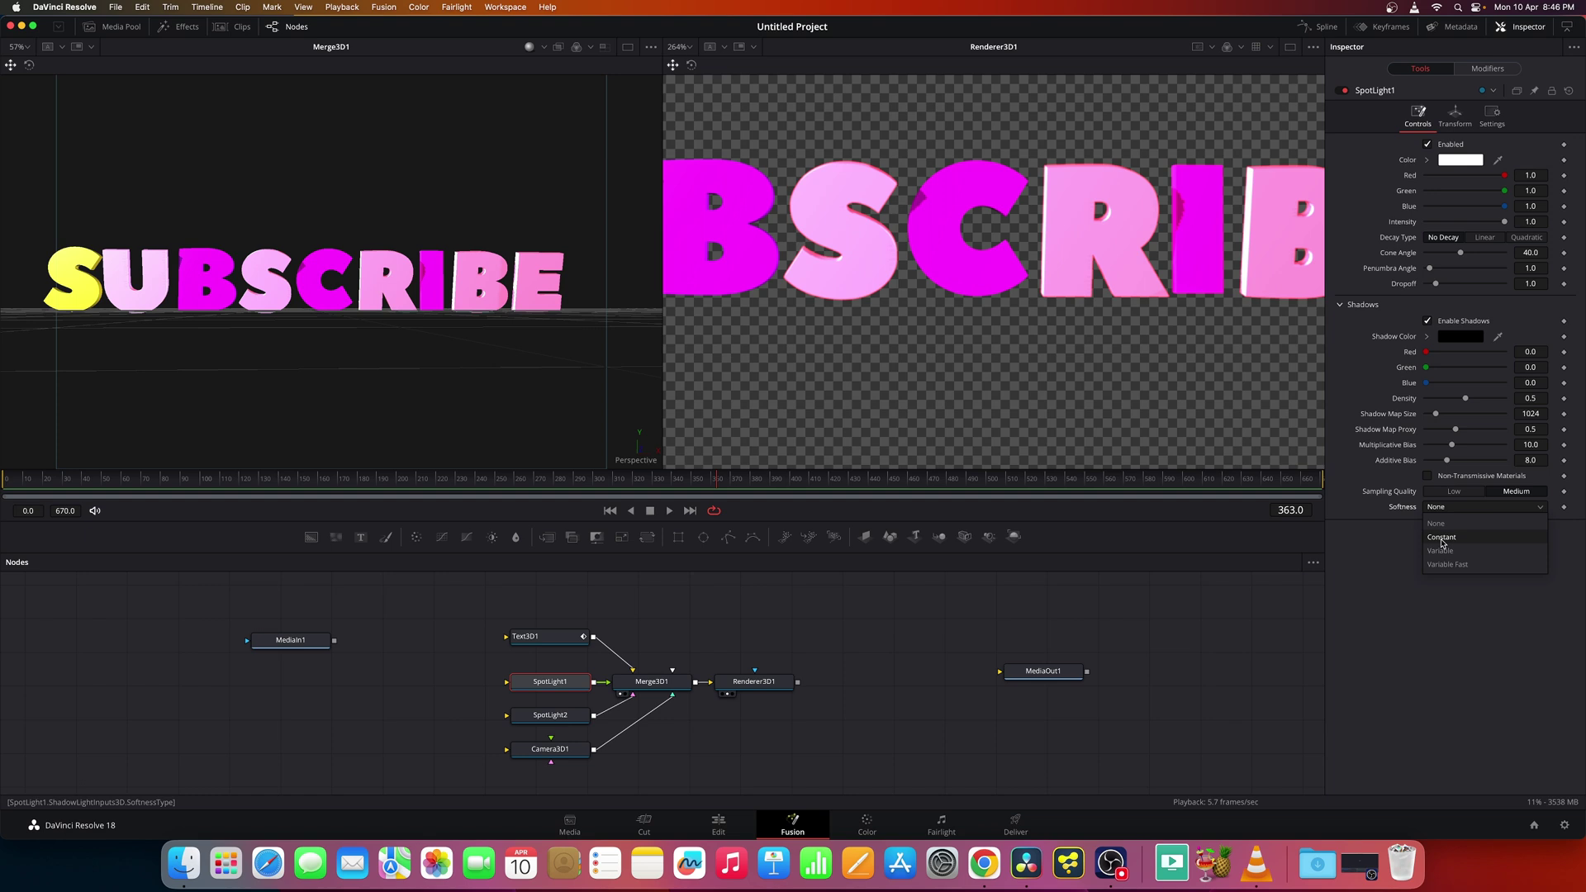
left_click(1443, 539)
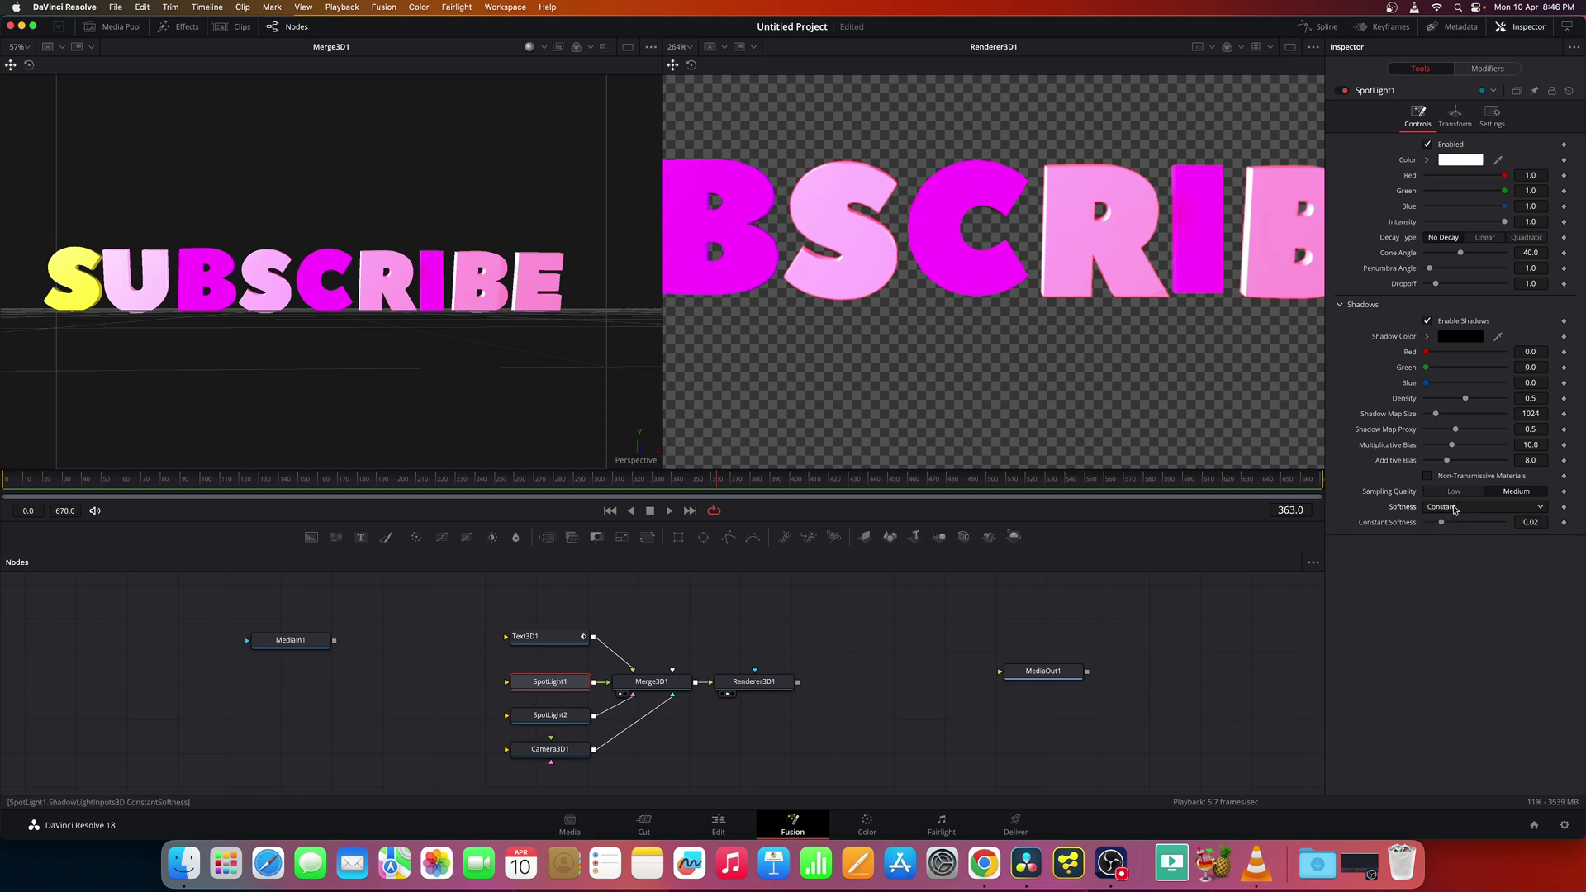
left_click(1455, 509)
left_click(1453, 569)
left_click(1455, 508)
left_click(1454, 538)
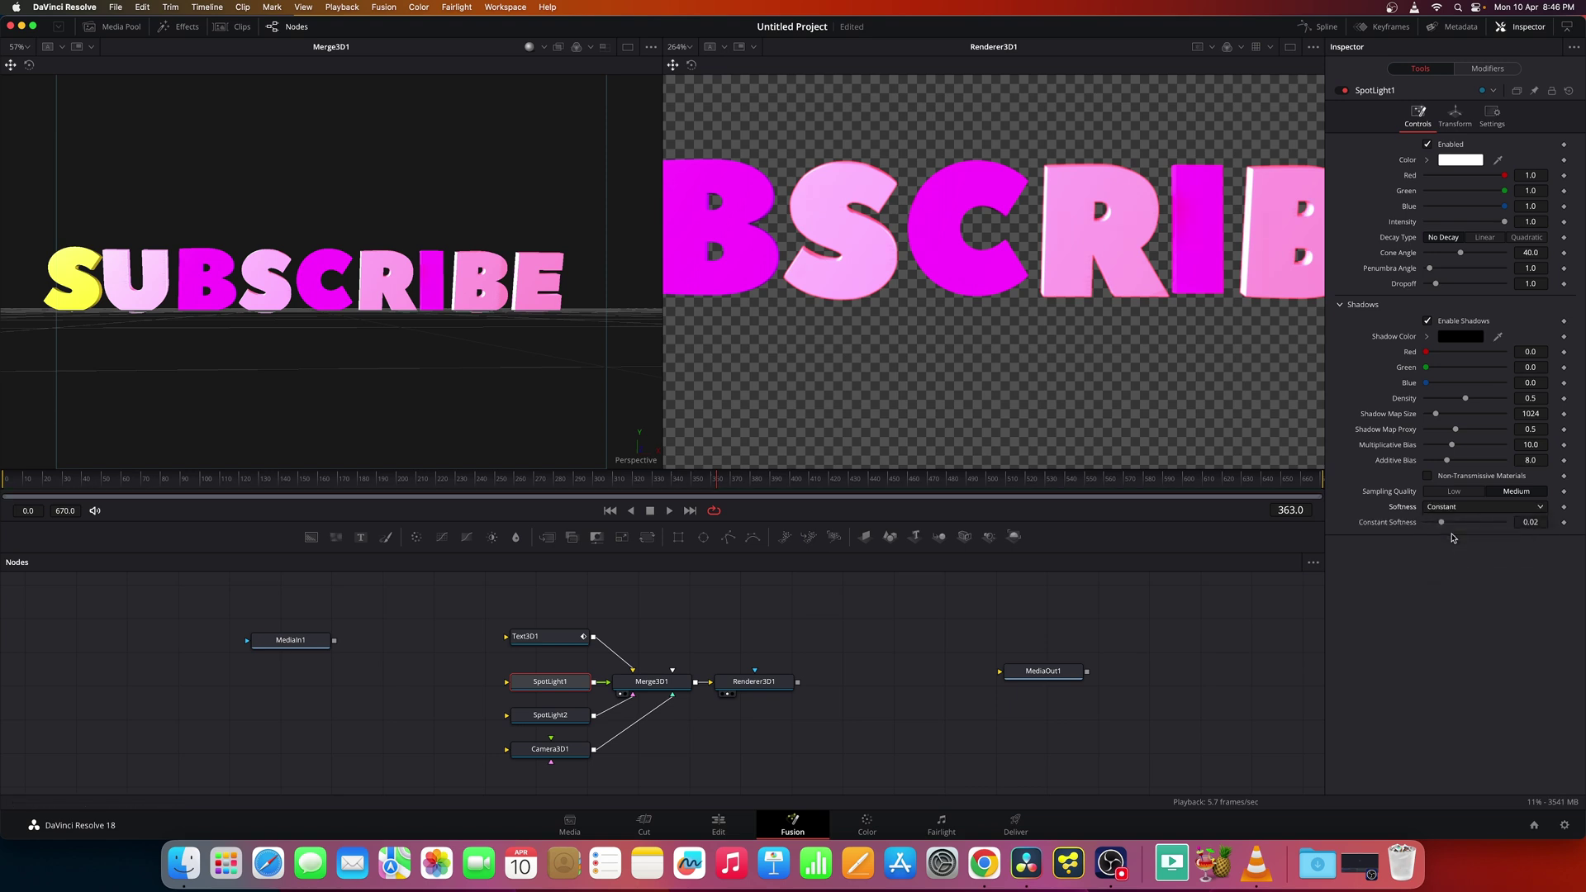
scroll(1105, 362, "down", 3)
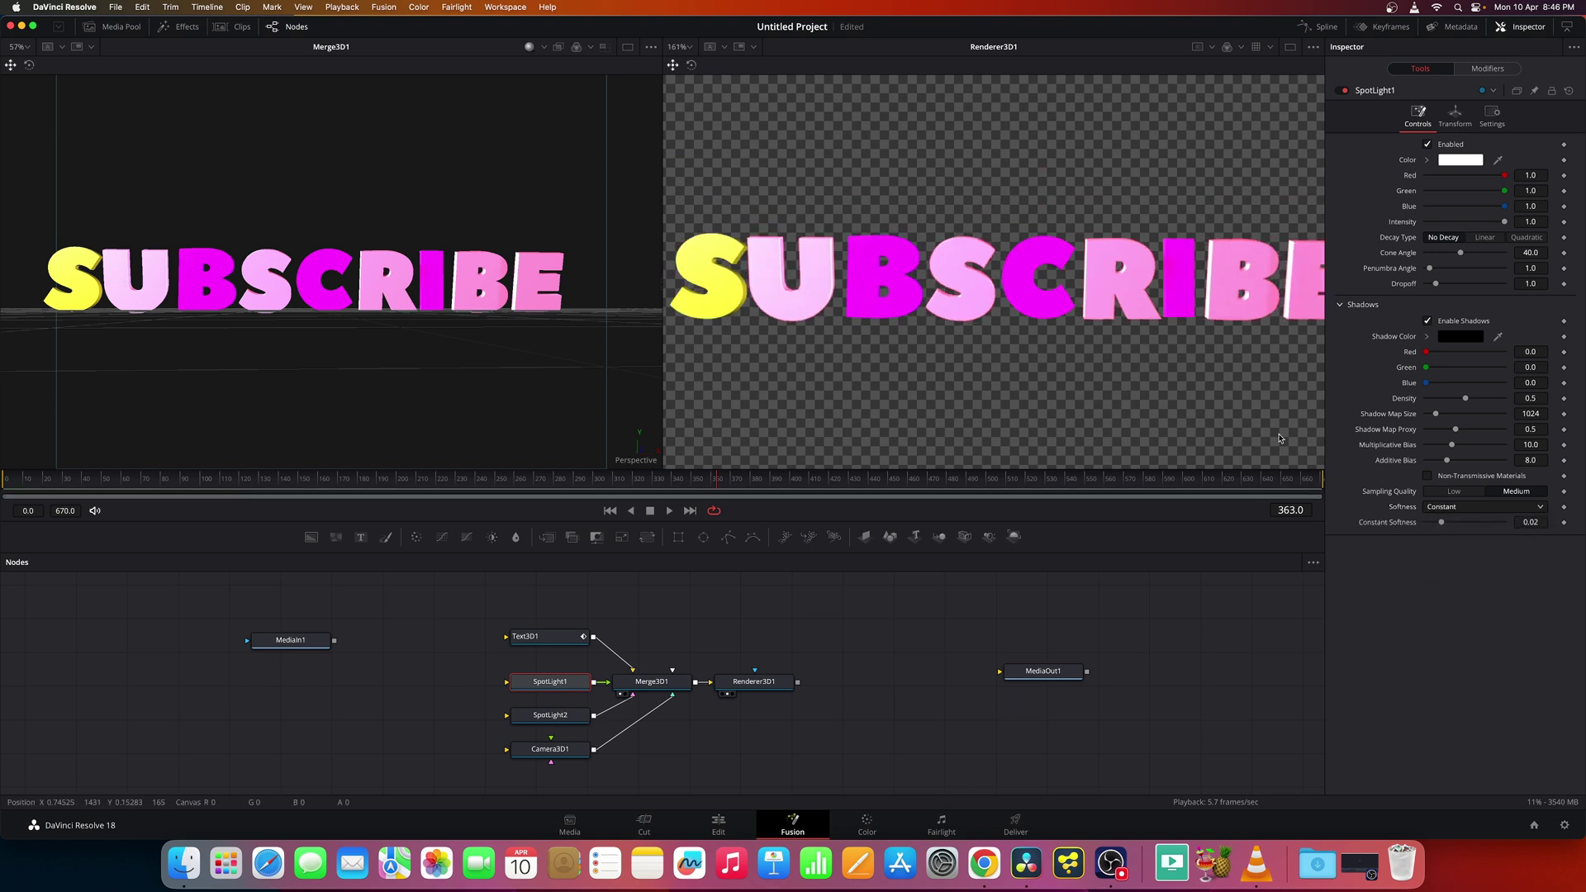
Step: Set SpotLight2's shadow softness to Constant at 0.02 and play the animation
left_click(553, 718)
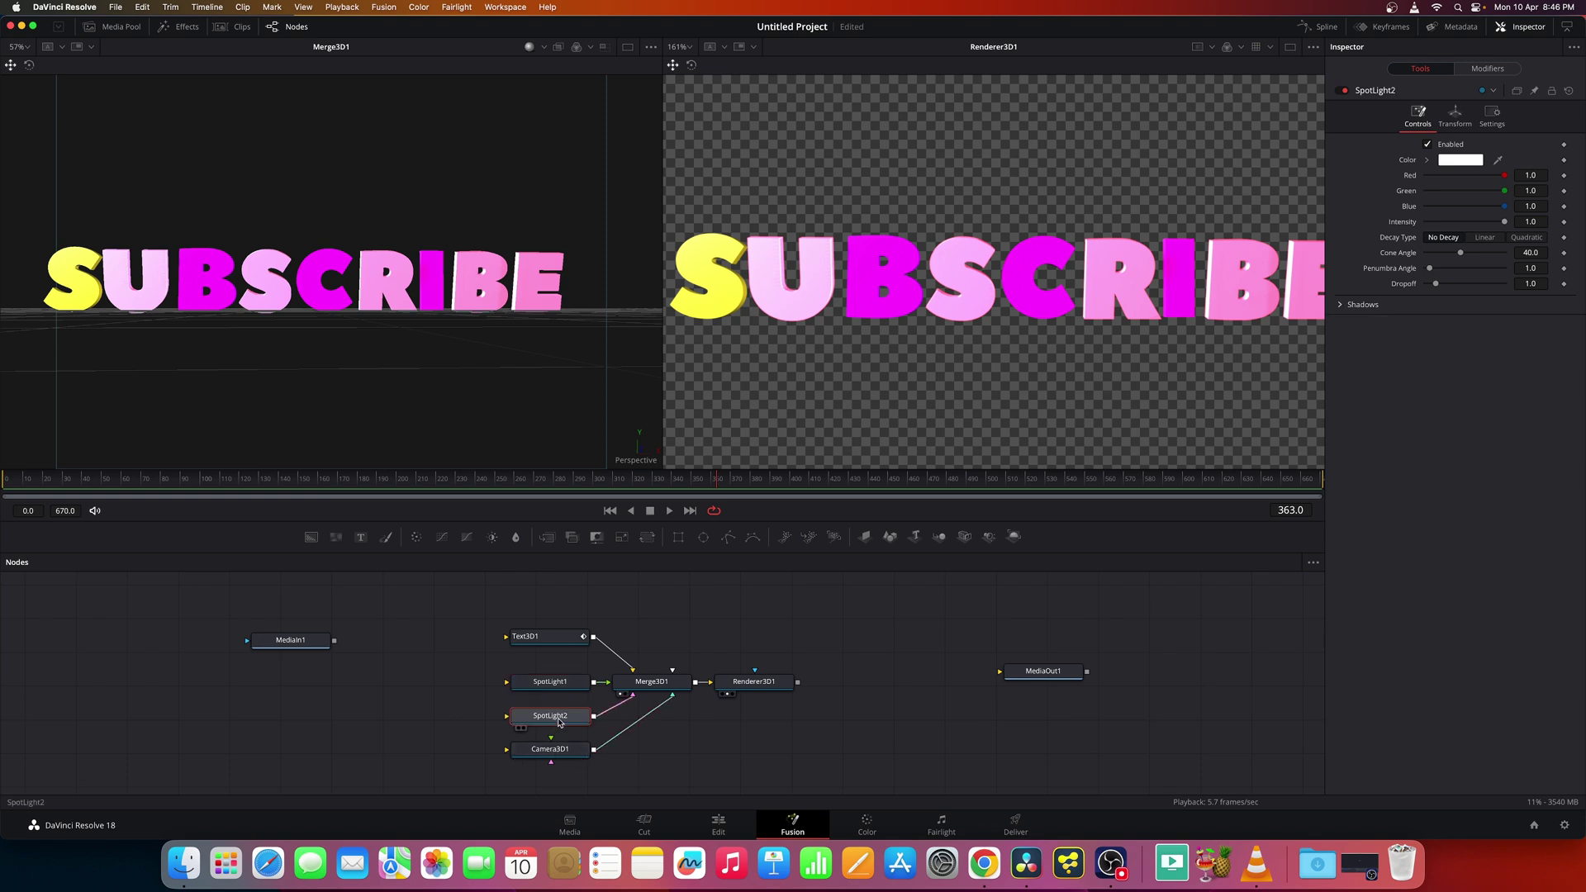
left_click(1342, 305)
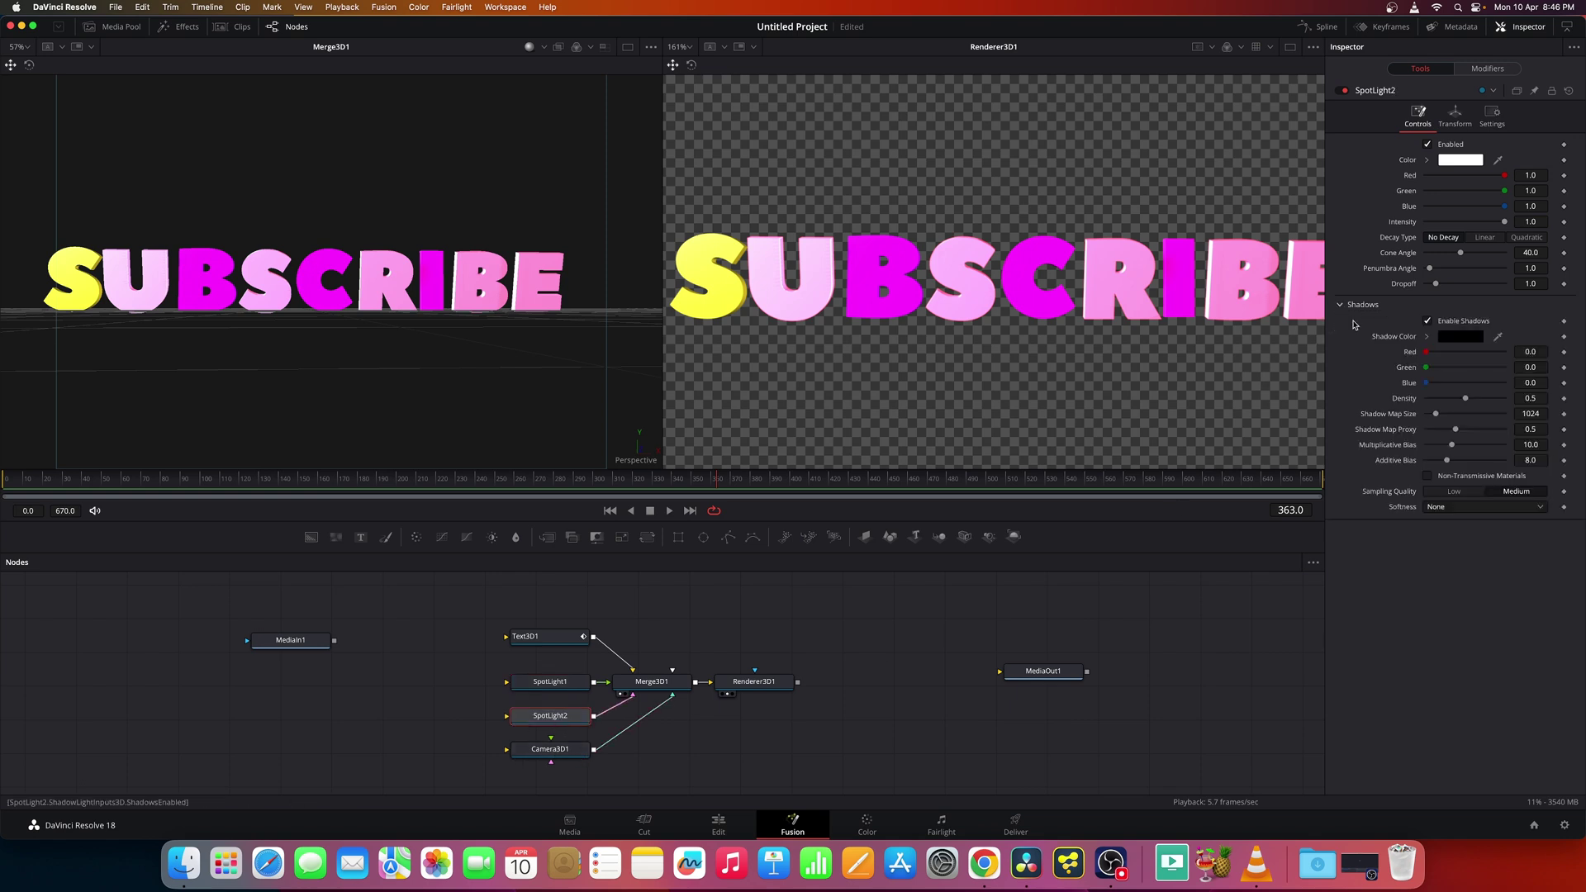
left_click(1456, 508)
left_click(1443, 537)
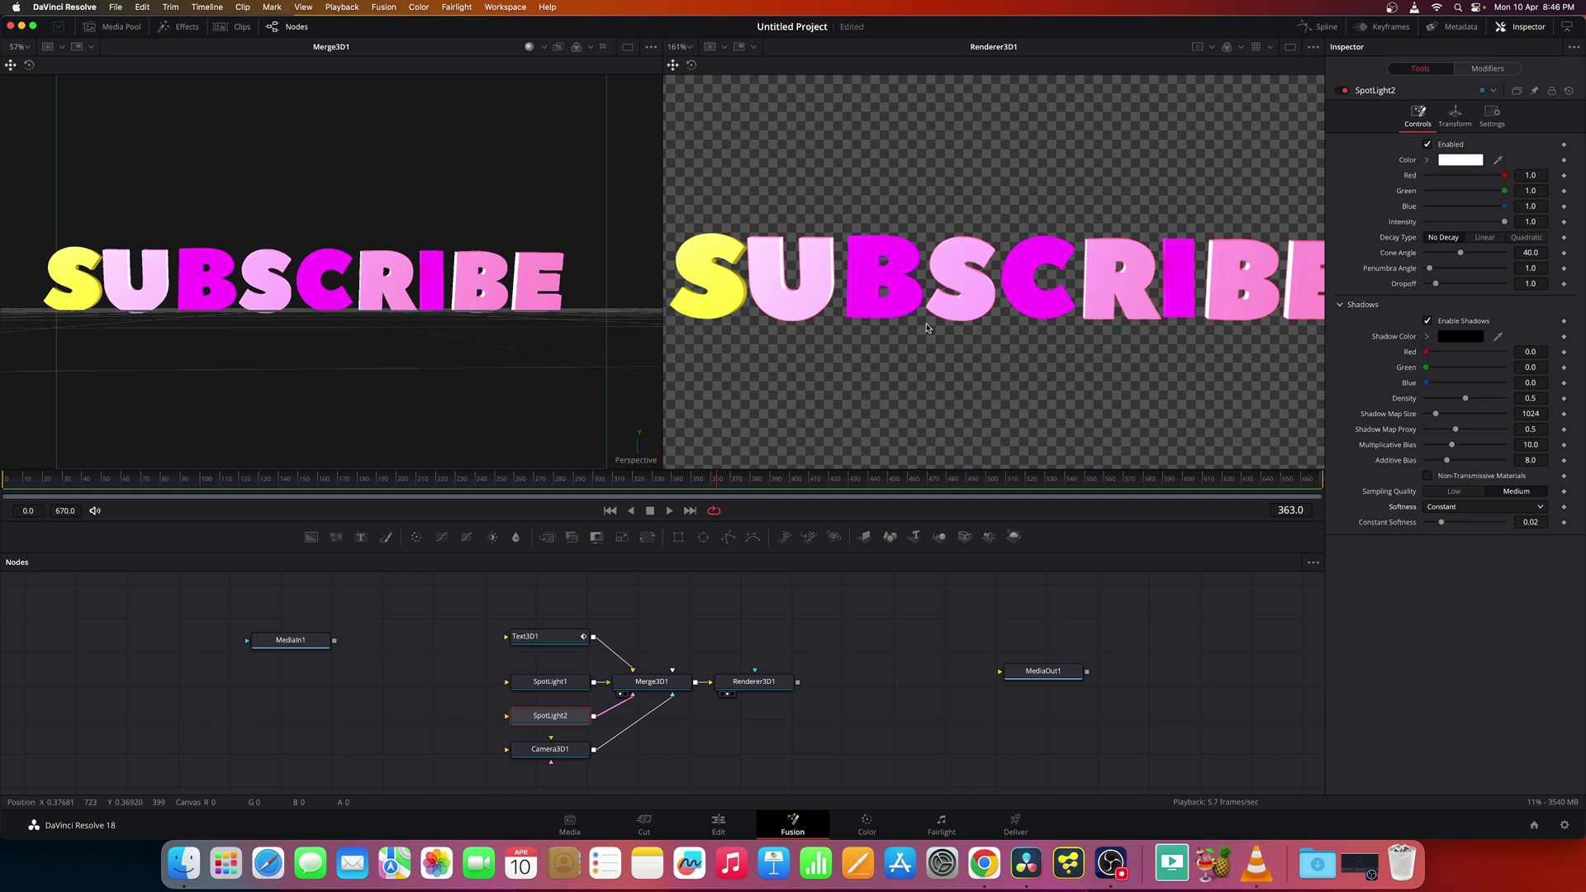
scroll(1095, 326, "down", 5)
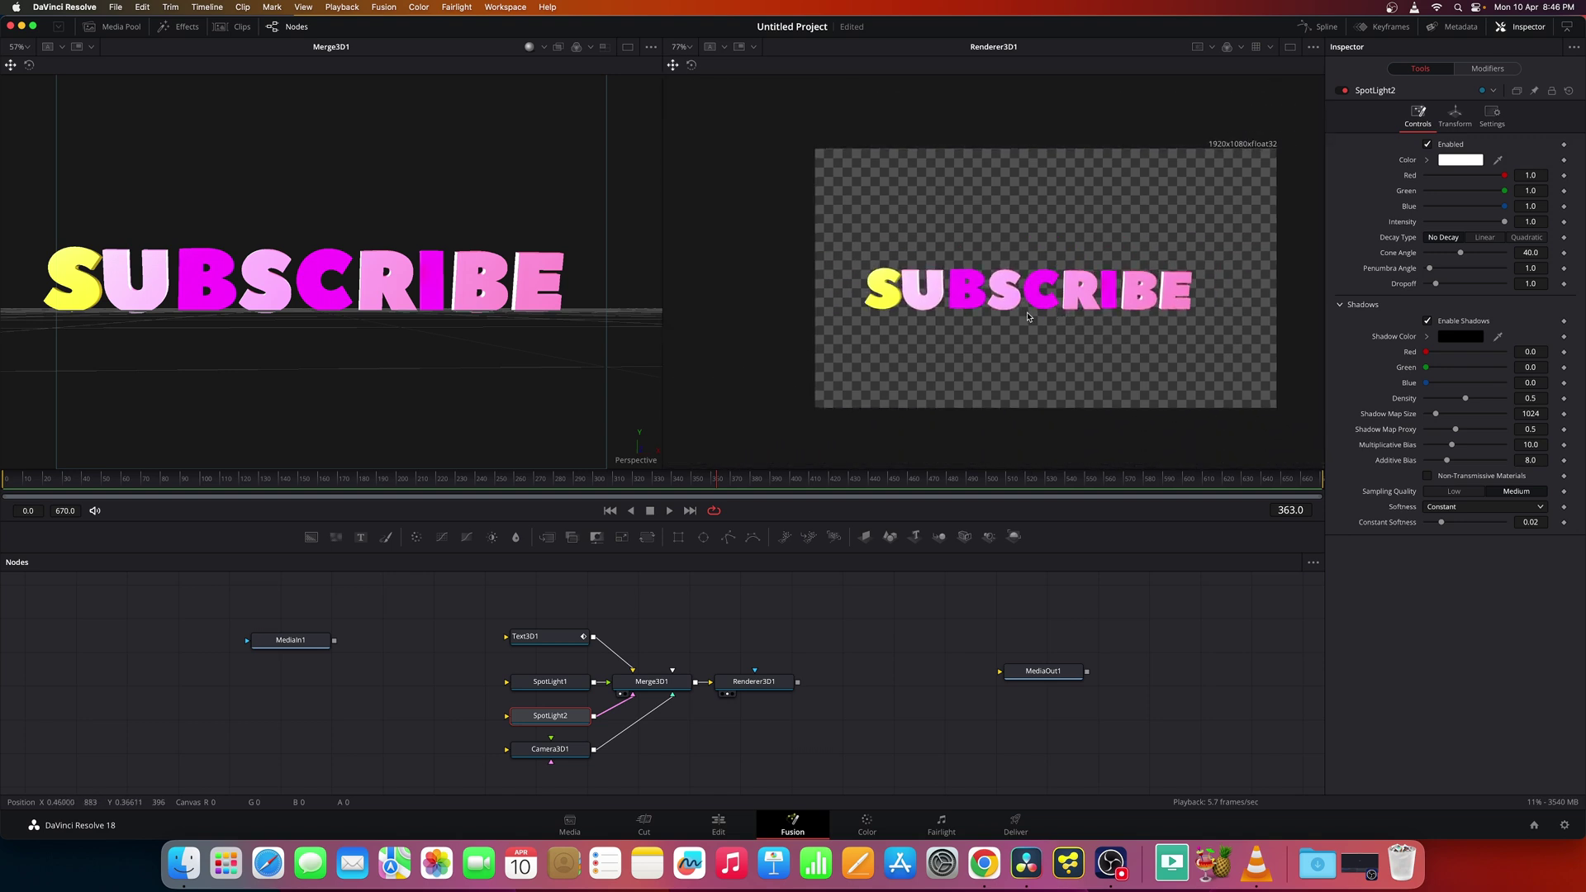
left_click(668, 511)
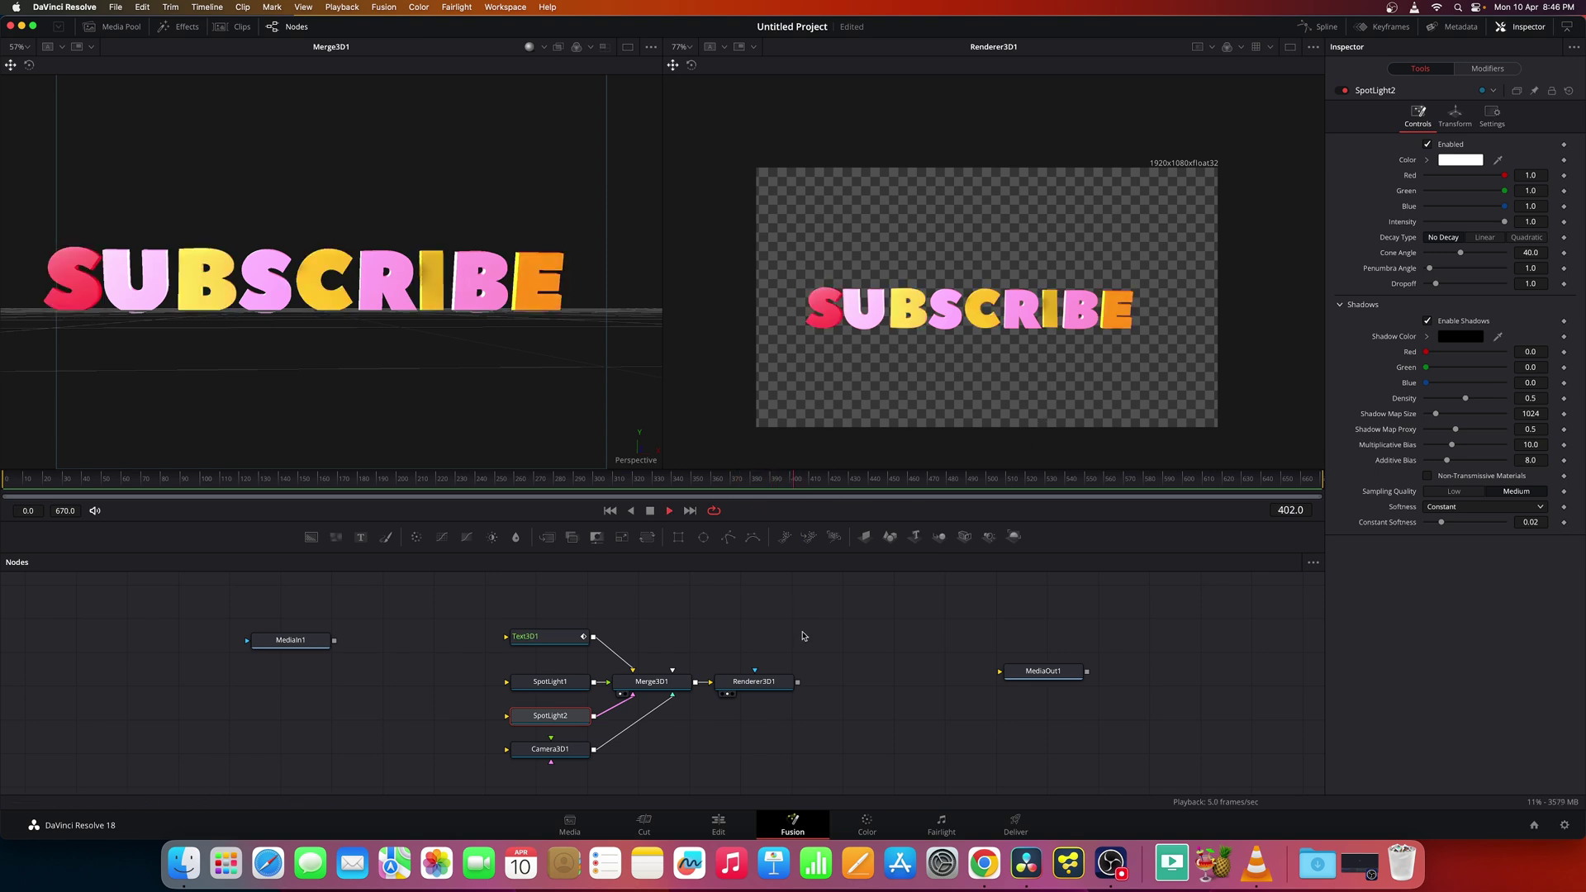
Step: Load the Renderer3D1 node's settings into the Inspector during playback
scroll(909, 661, "right", 3)
scroll(891, 313, "down", 3)
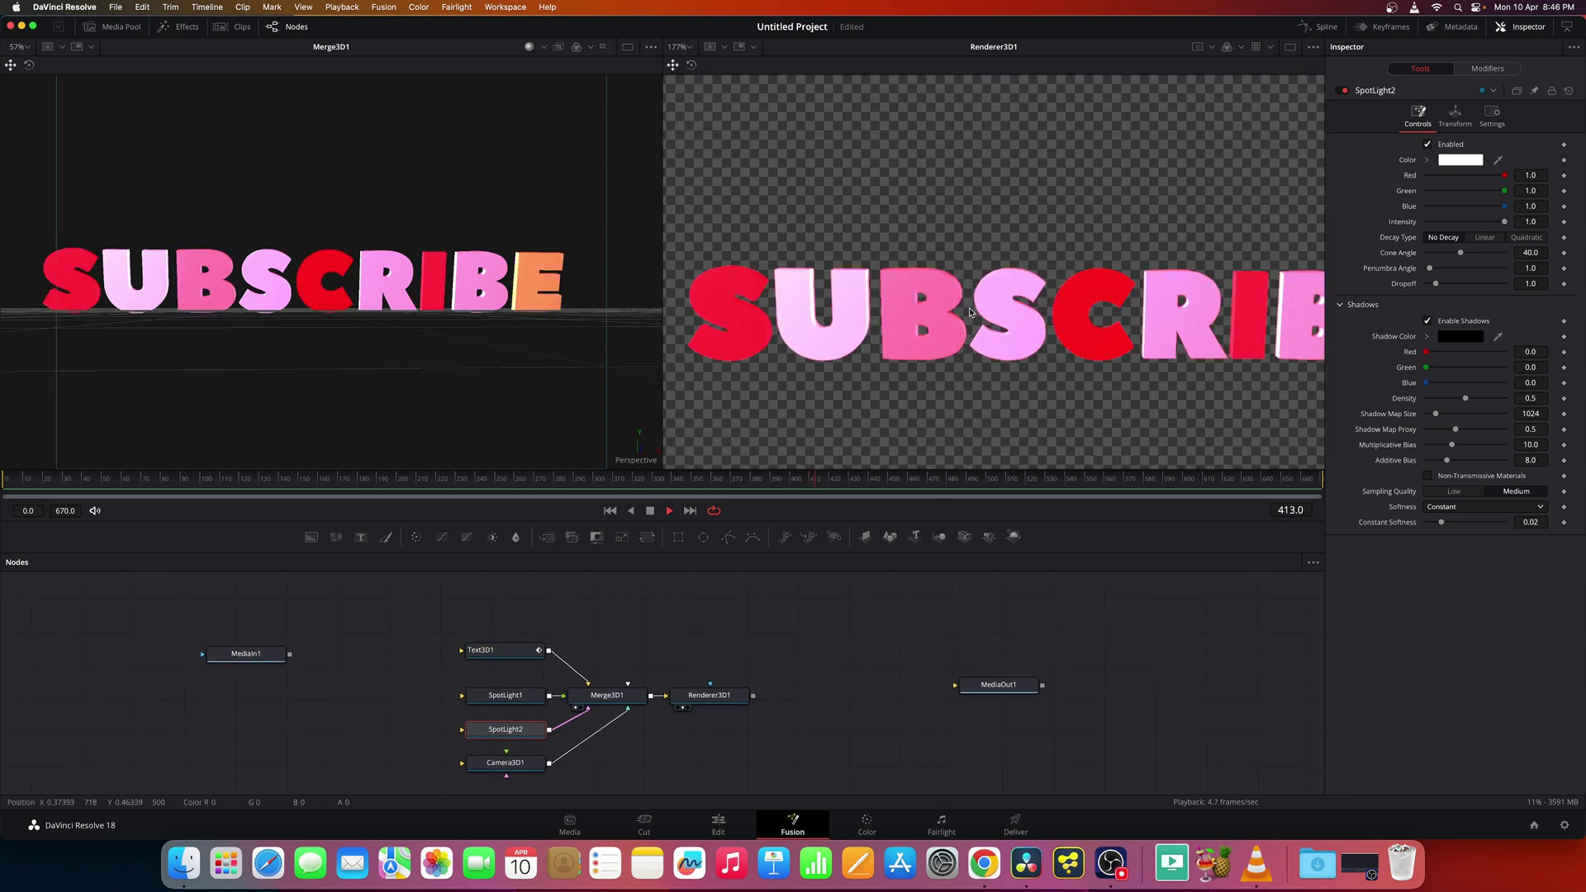
left_click(719, 699)
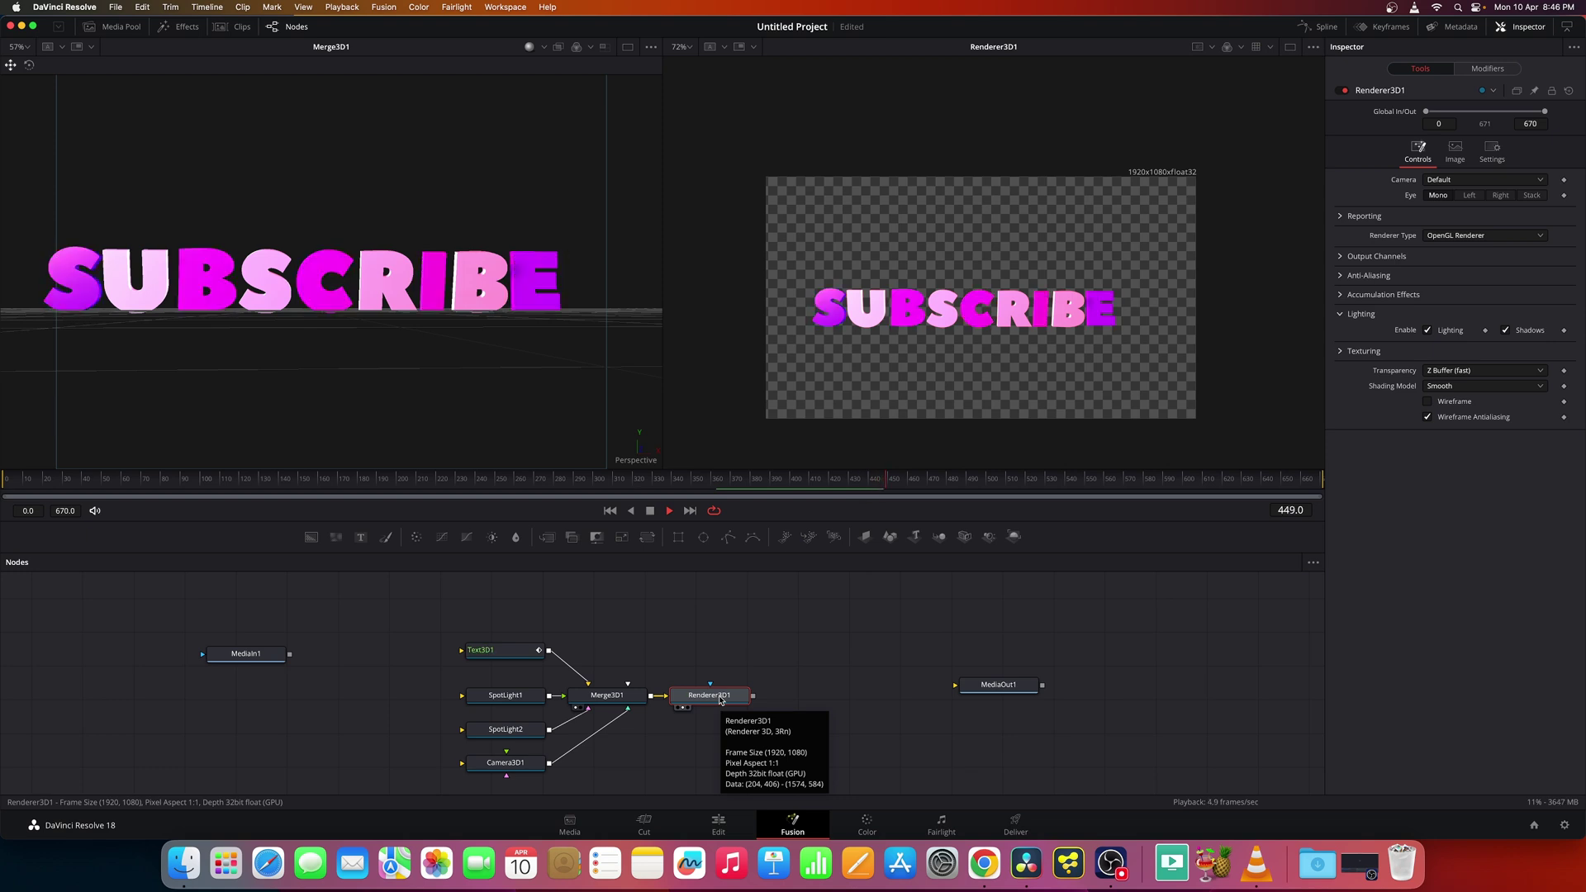
Step: Add an ExponentialGlow node after Renderer3D1, stop playback, and view it in viewer 2
key("shift+space")
type("expl")
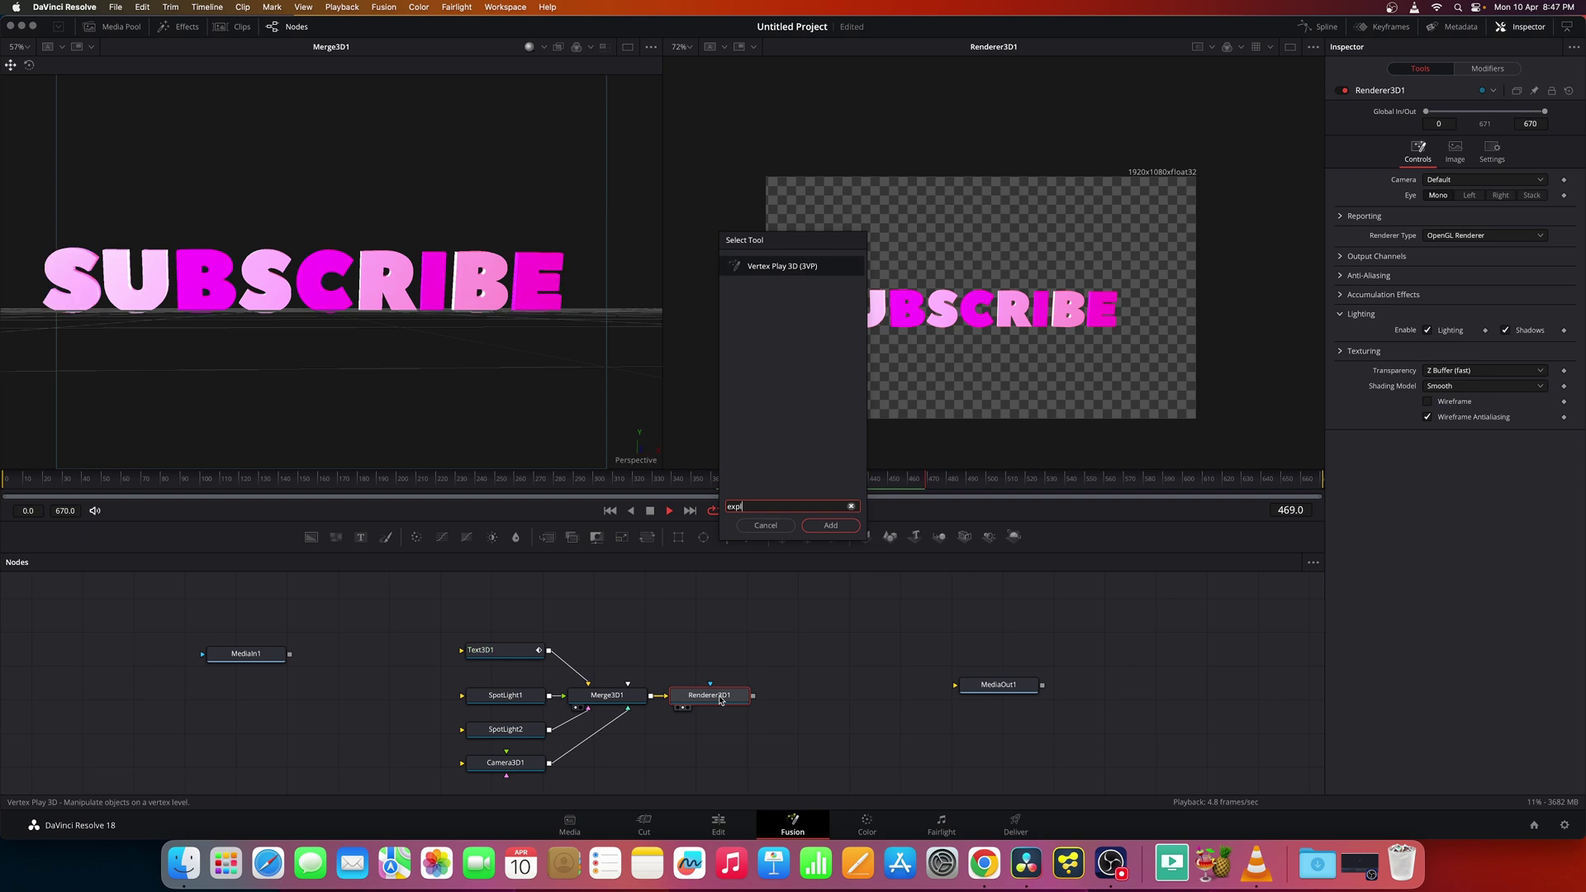
key("BackSpace")
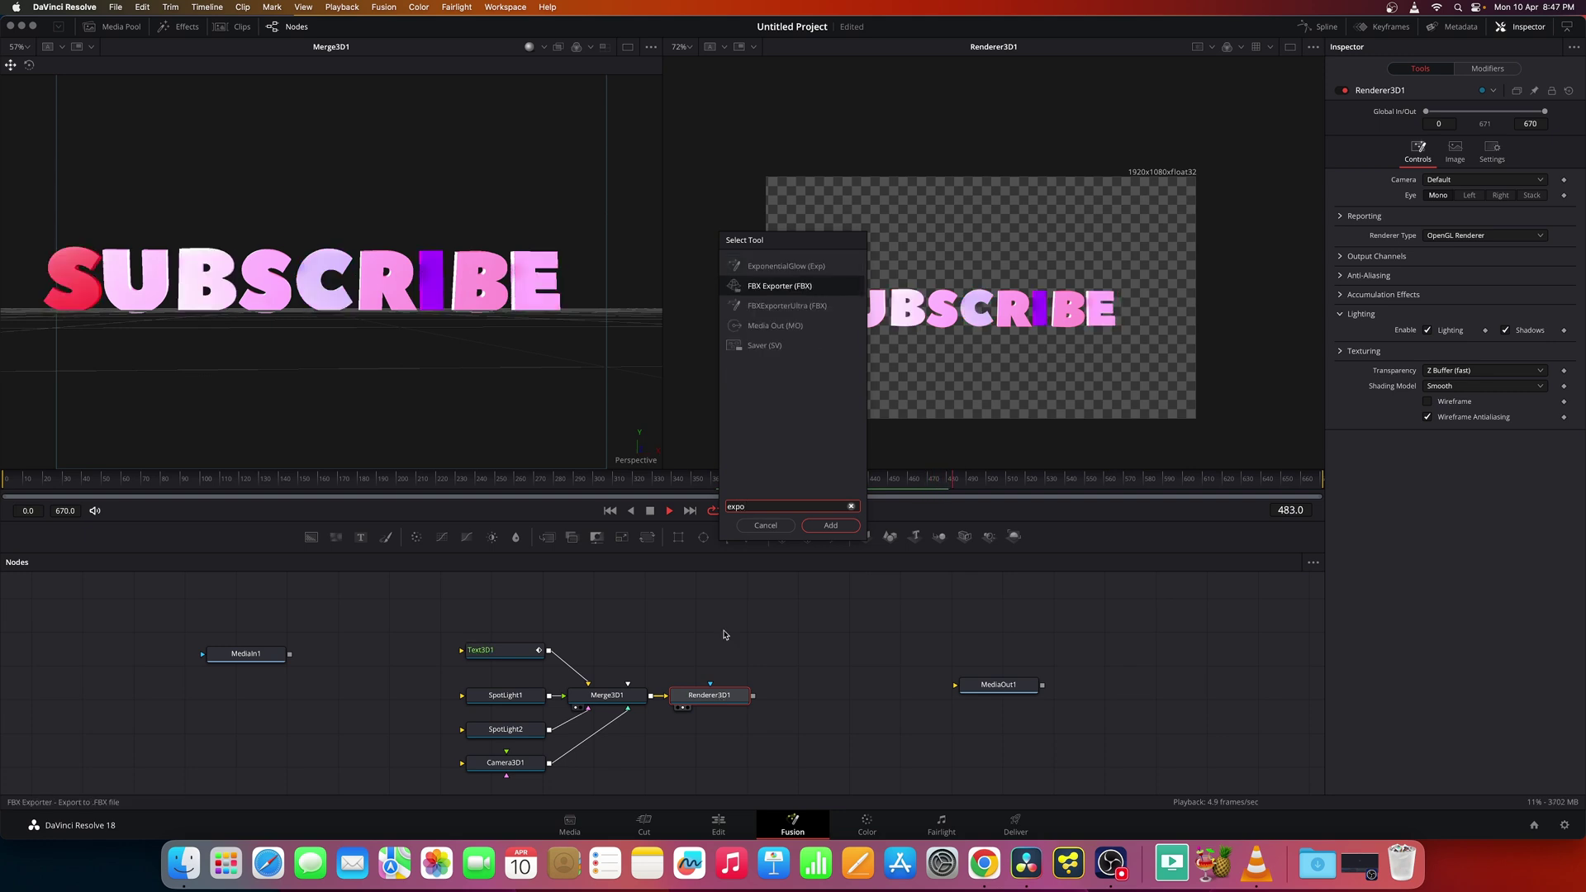
left_click(785, 266)
left_click(831, 525)
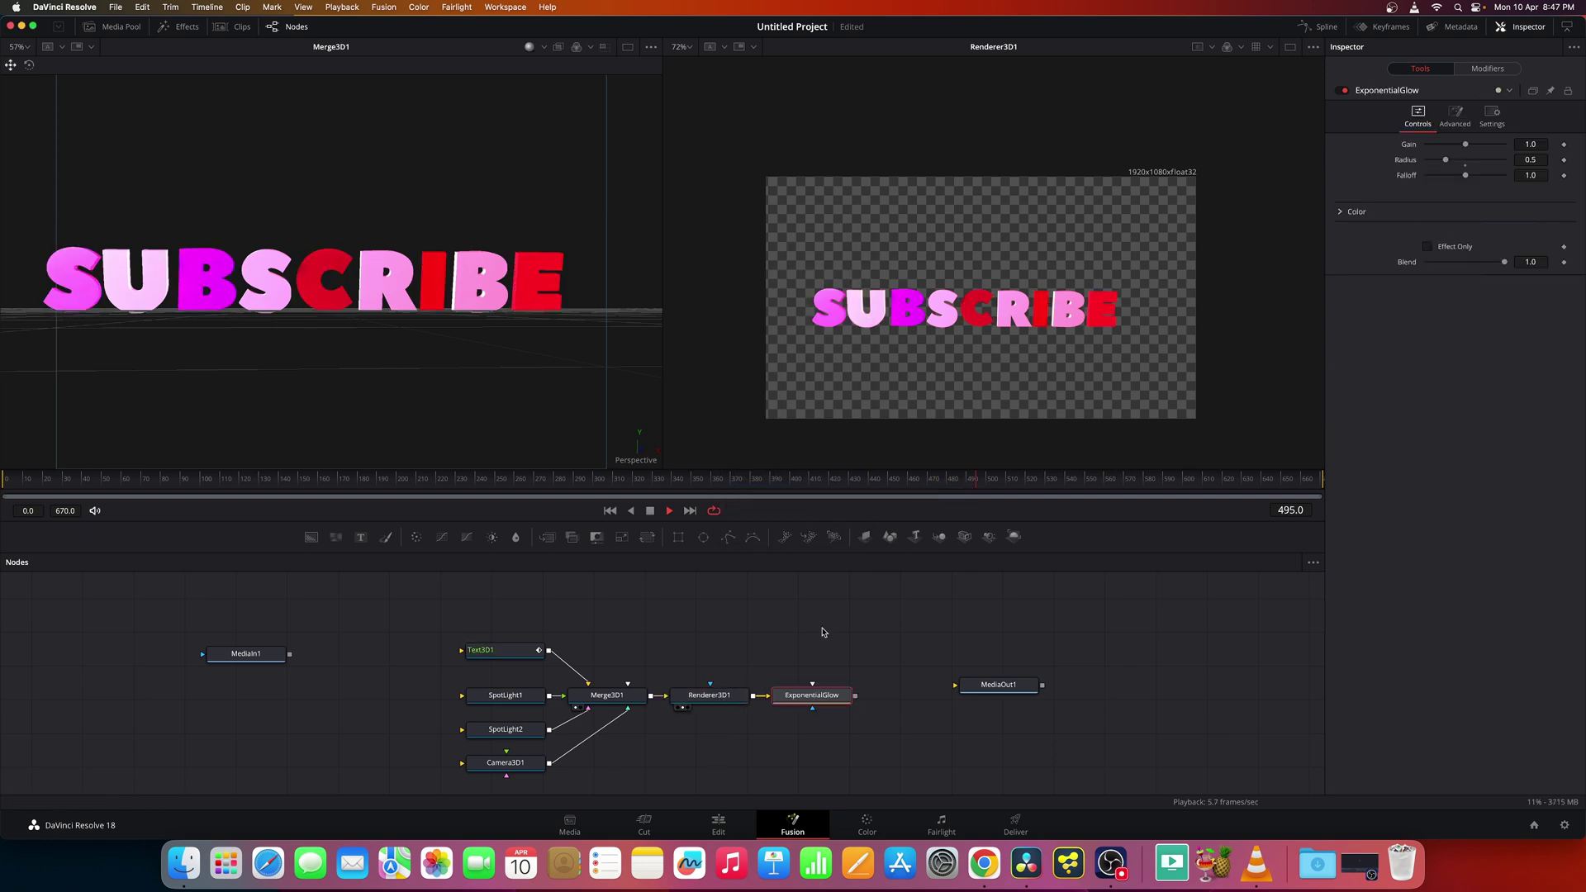
key("space")
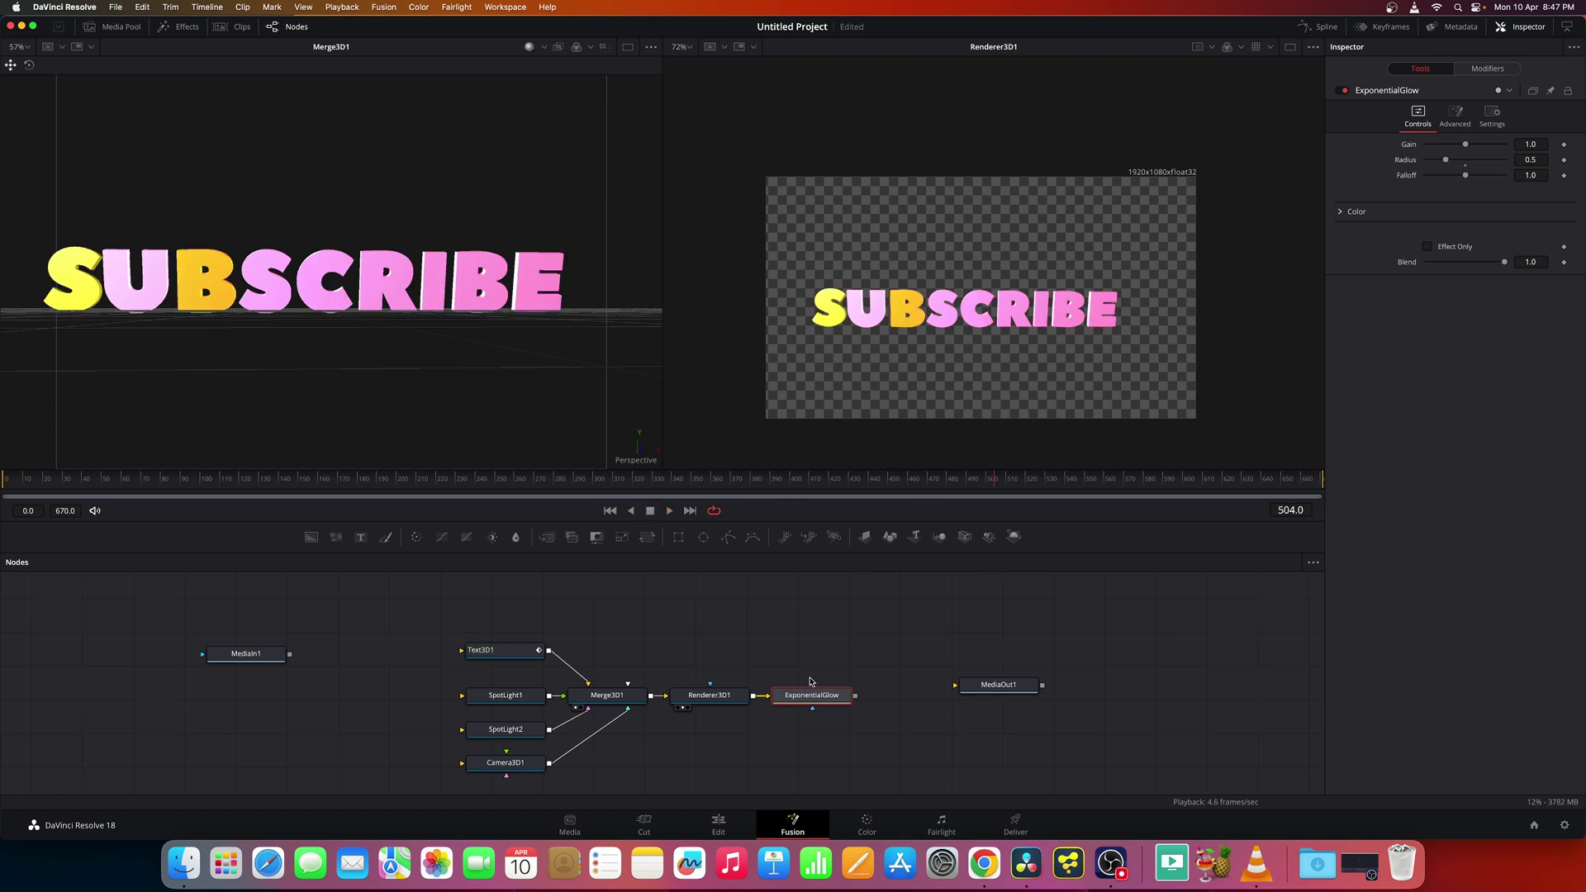
key("2")
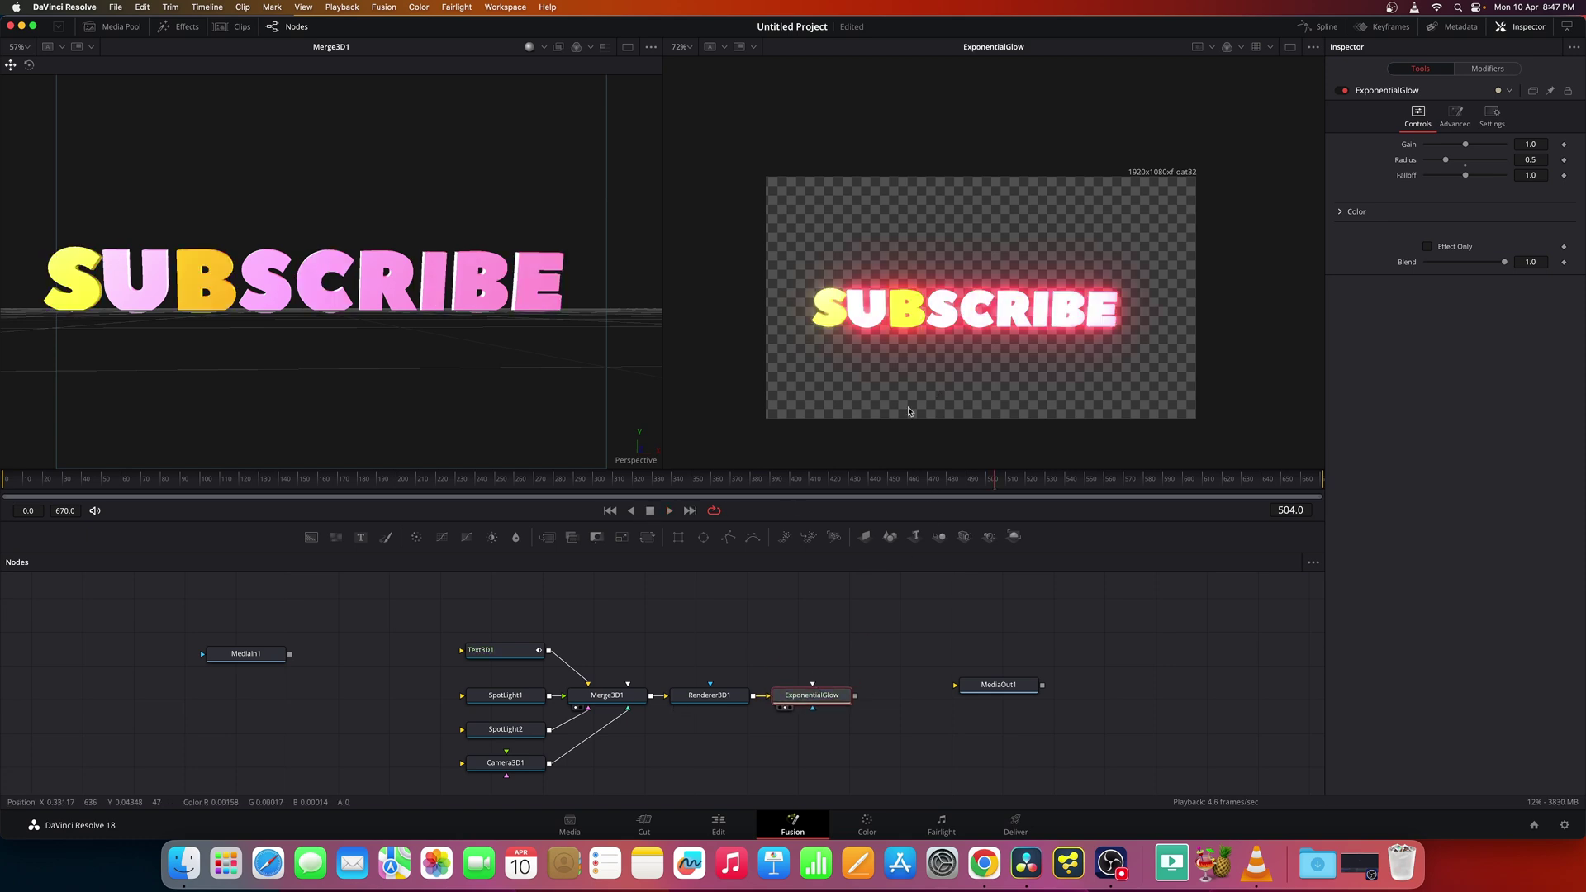
Step: Turn off the checker underlay, space out the nodes, and set glow Radius to 10
right_click(1020, 377)
mouse_move(1091, 430)
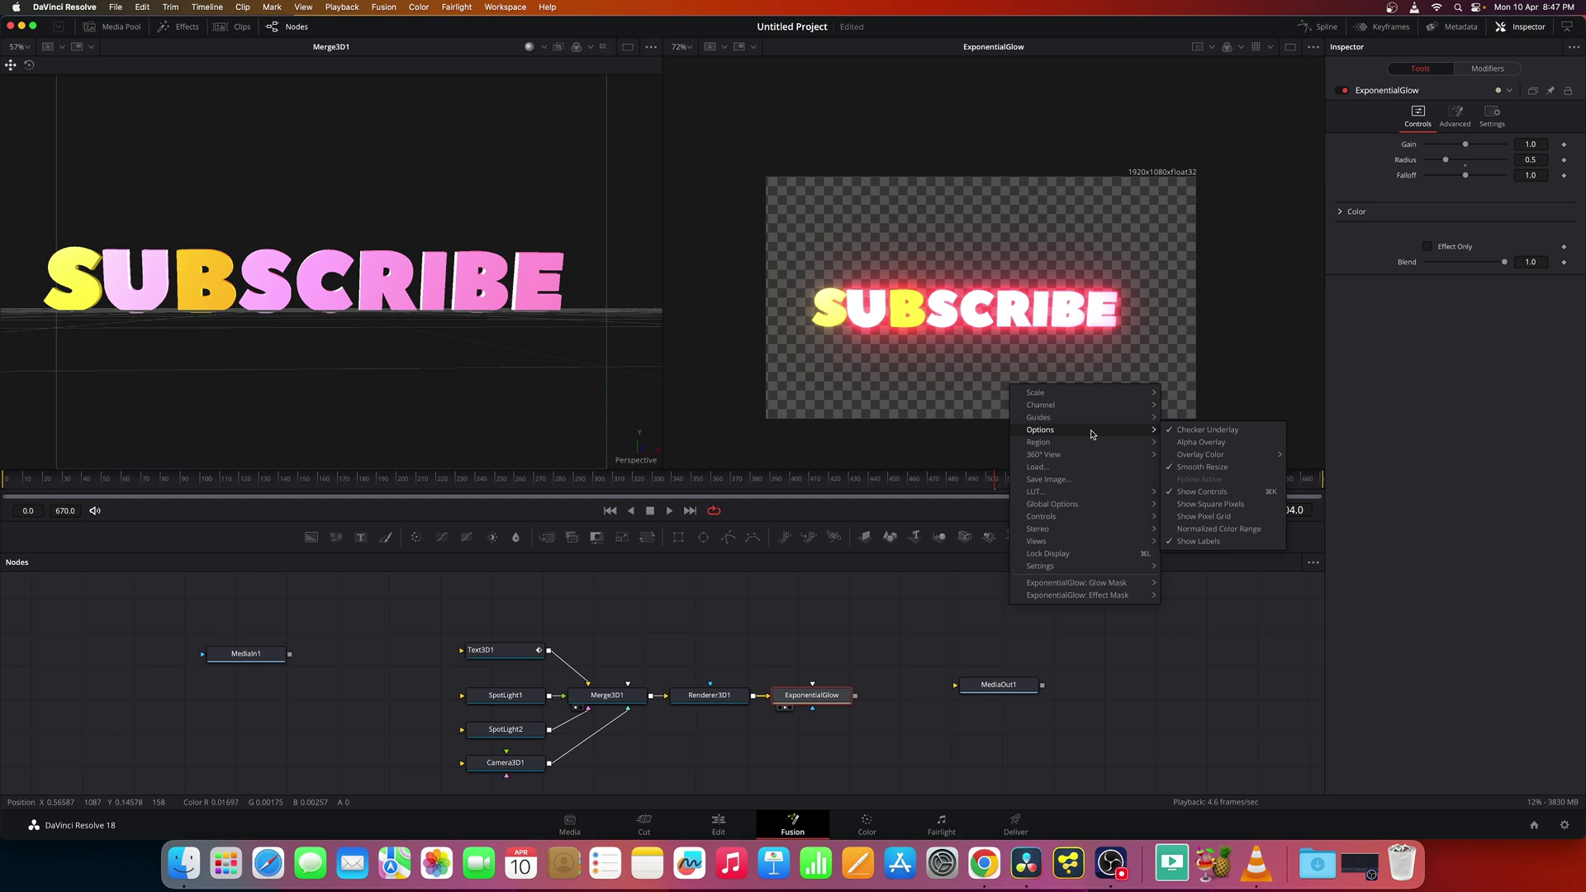
left_click(1207, 430)
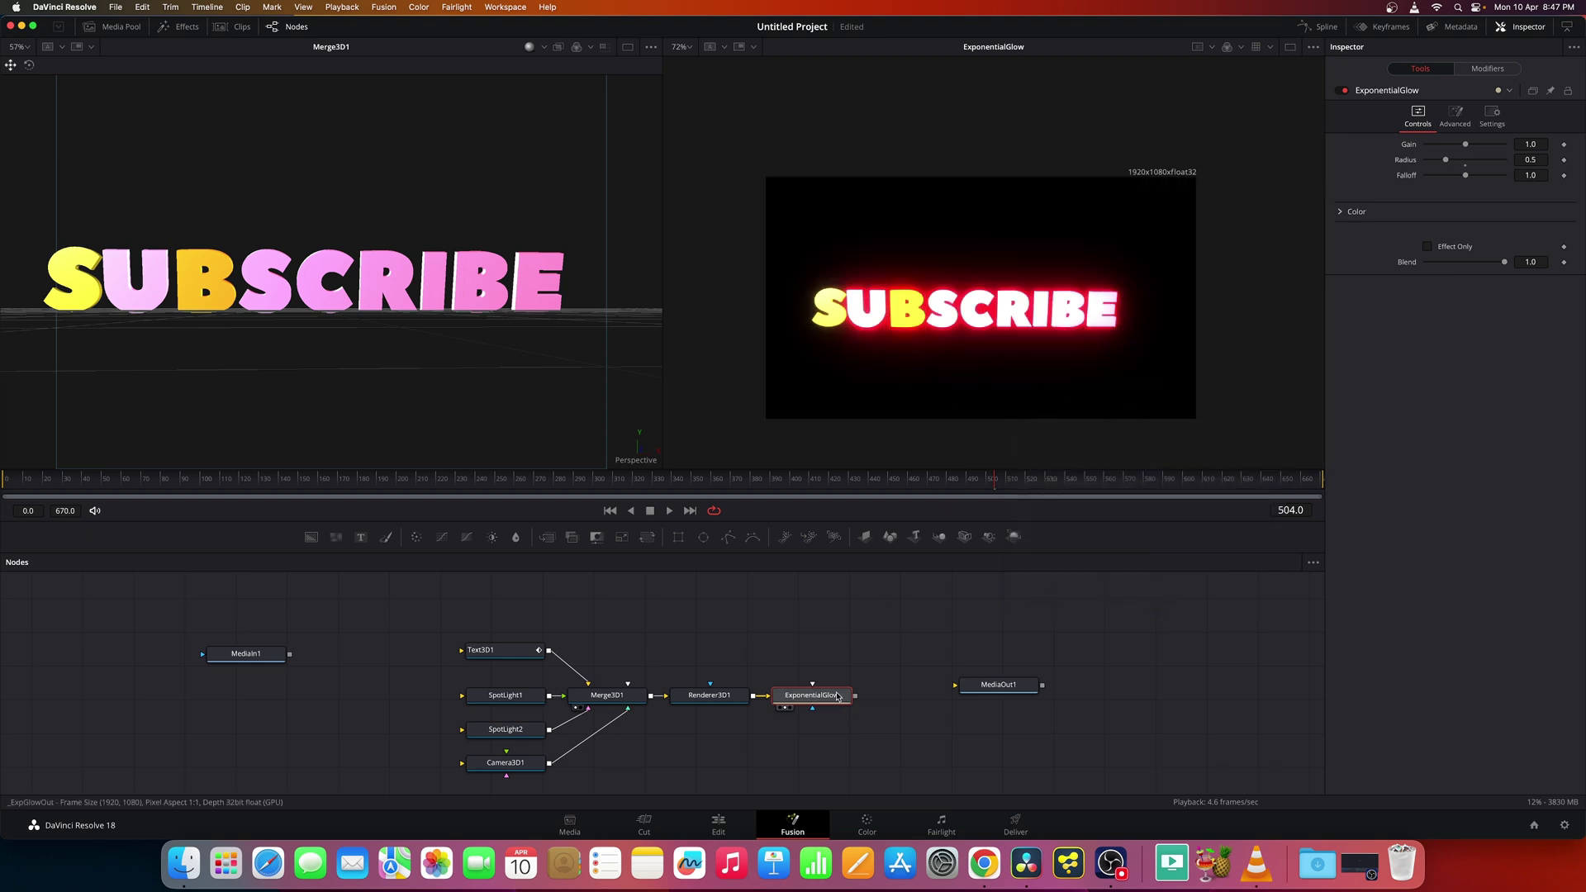
left_click_drag(837, 698, 1121, 691)
left_click_drag(884, 689, 923, 705)
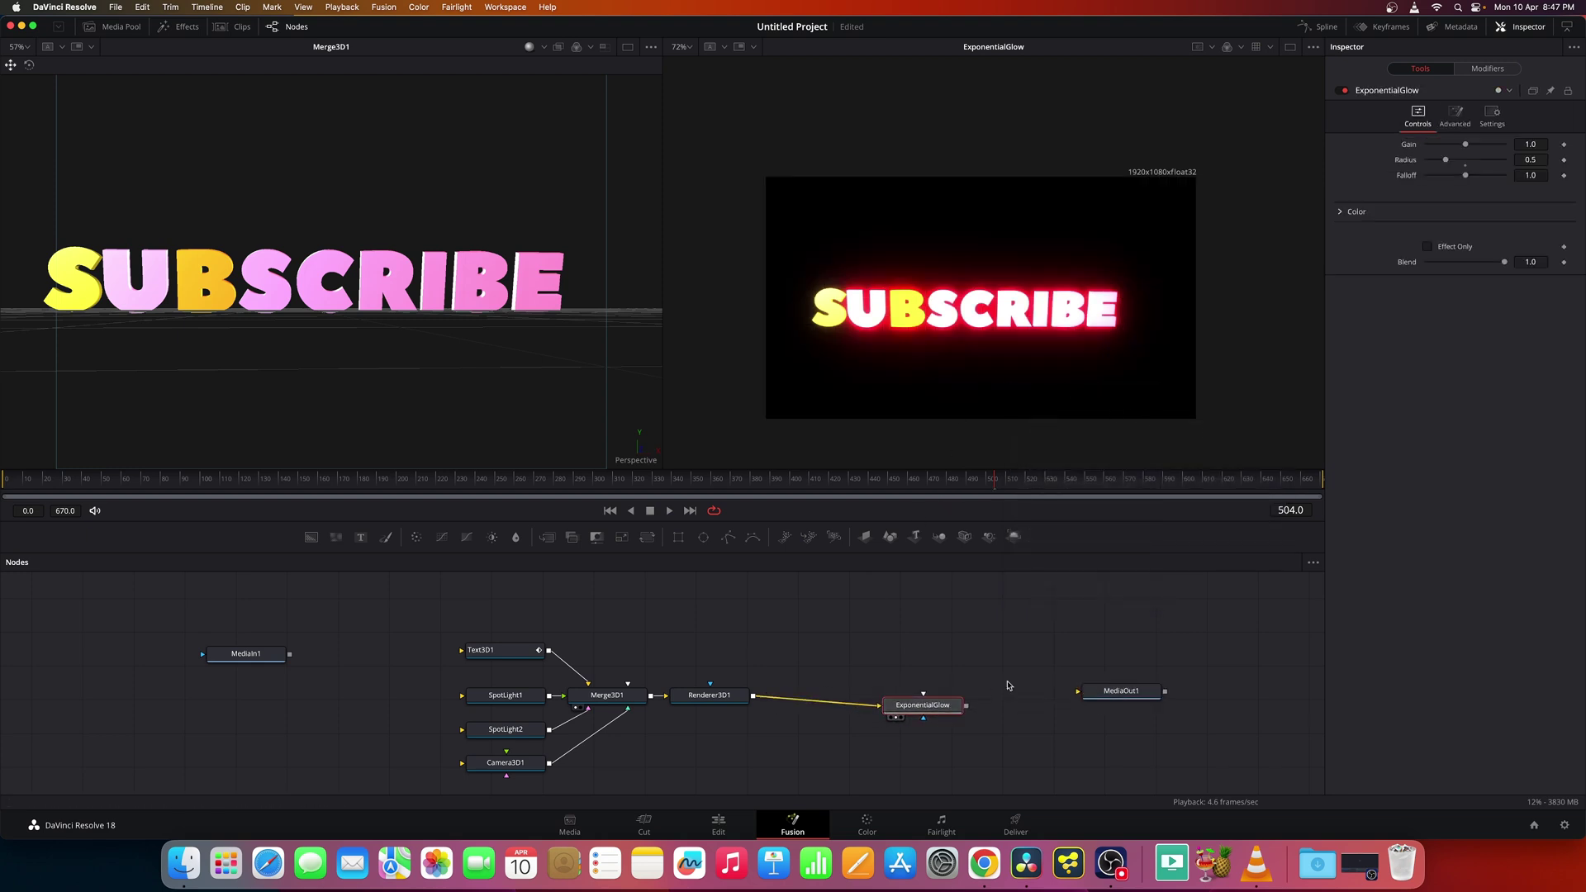
mouse_move(1446, 161)
left_mouse_down()
mouse_move(1505, 161)
mouse_move(1448, 183)
mouse_move(1454, 153)
mouse_move(1435, 153)
left_mouse_up()
Step: Set SpotLight1's Intensity to 0.6
left_click(506, 697)
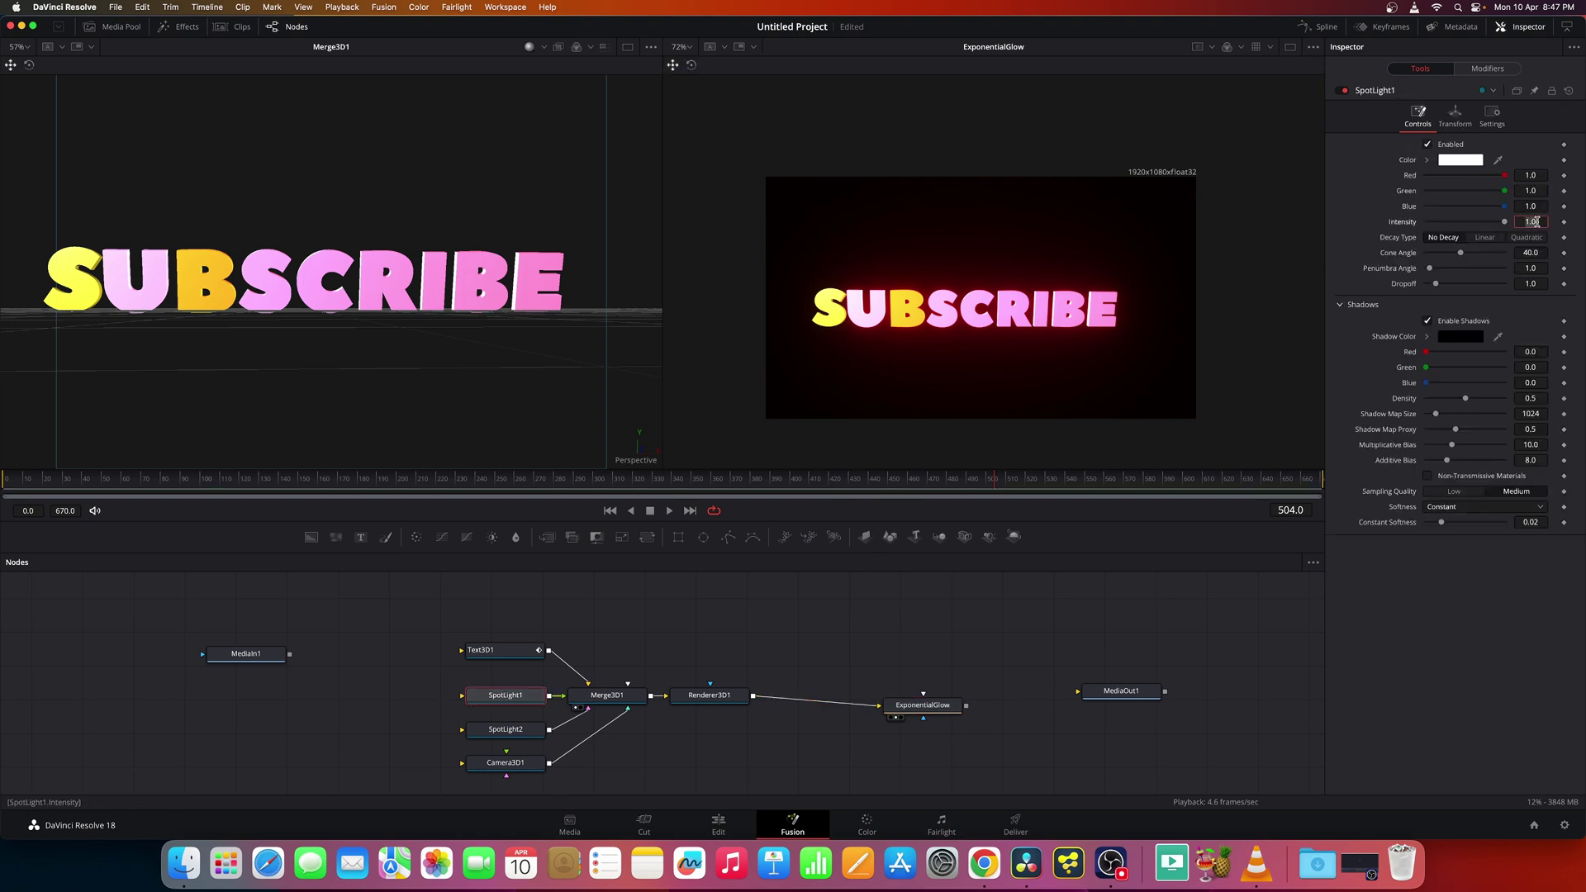
left_click(1536, 222)
type("0.6")
key("Tab")
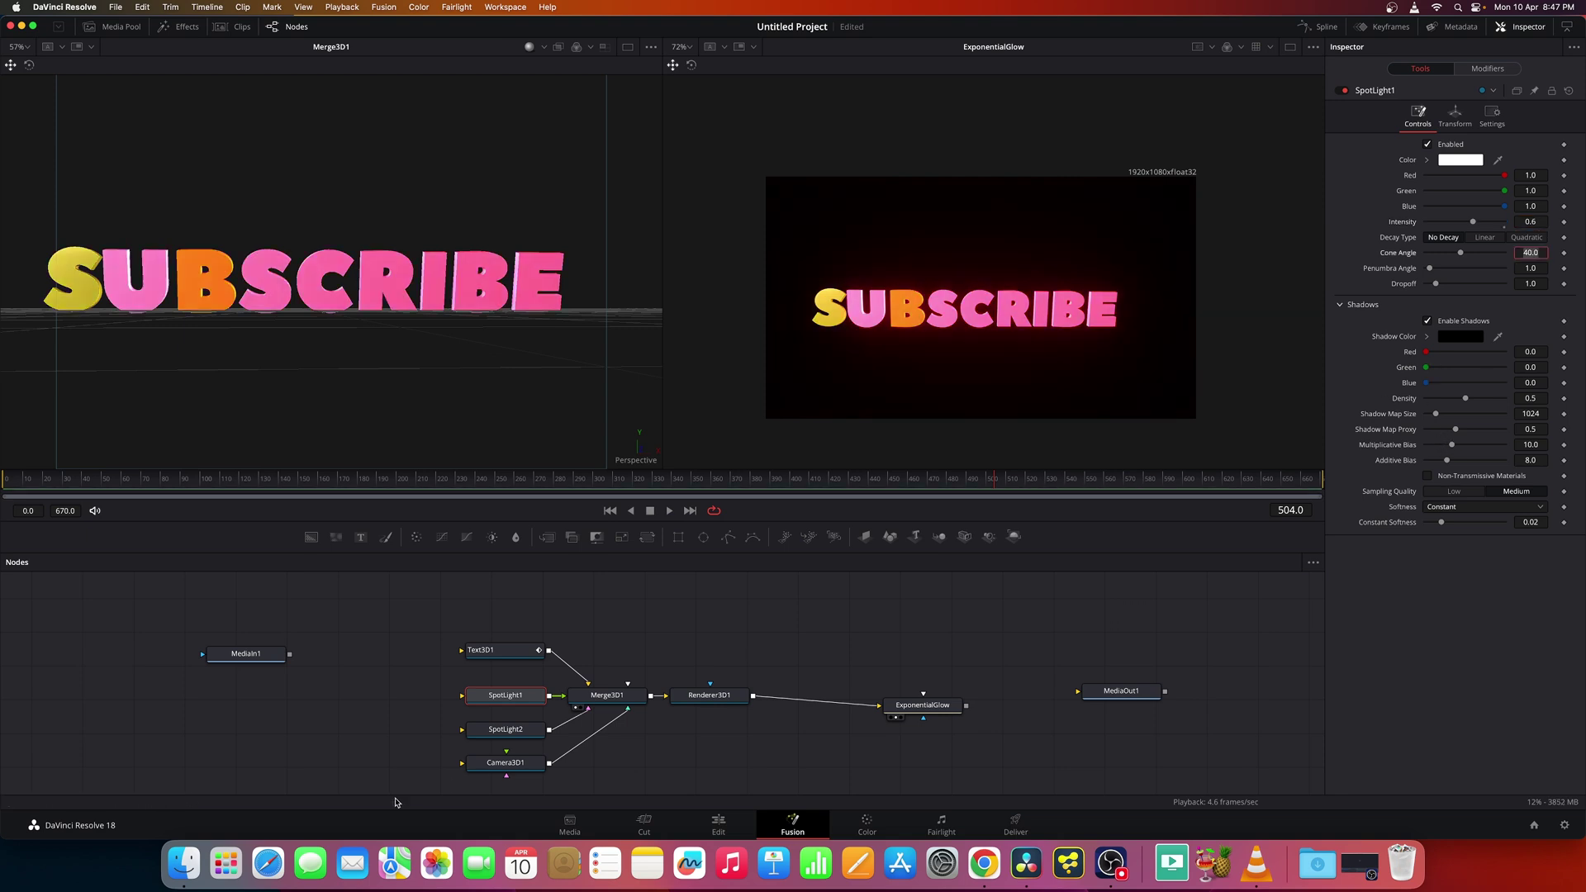
Step: Set SpotLight2's Intensity to 0.5 and inspect the softened glowing text
left_click(500, 730)
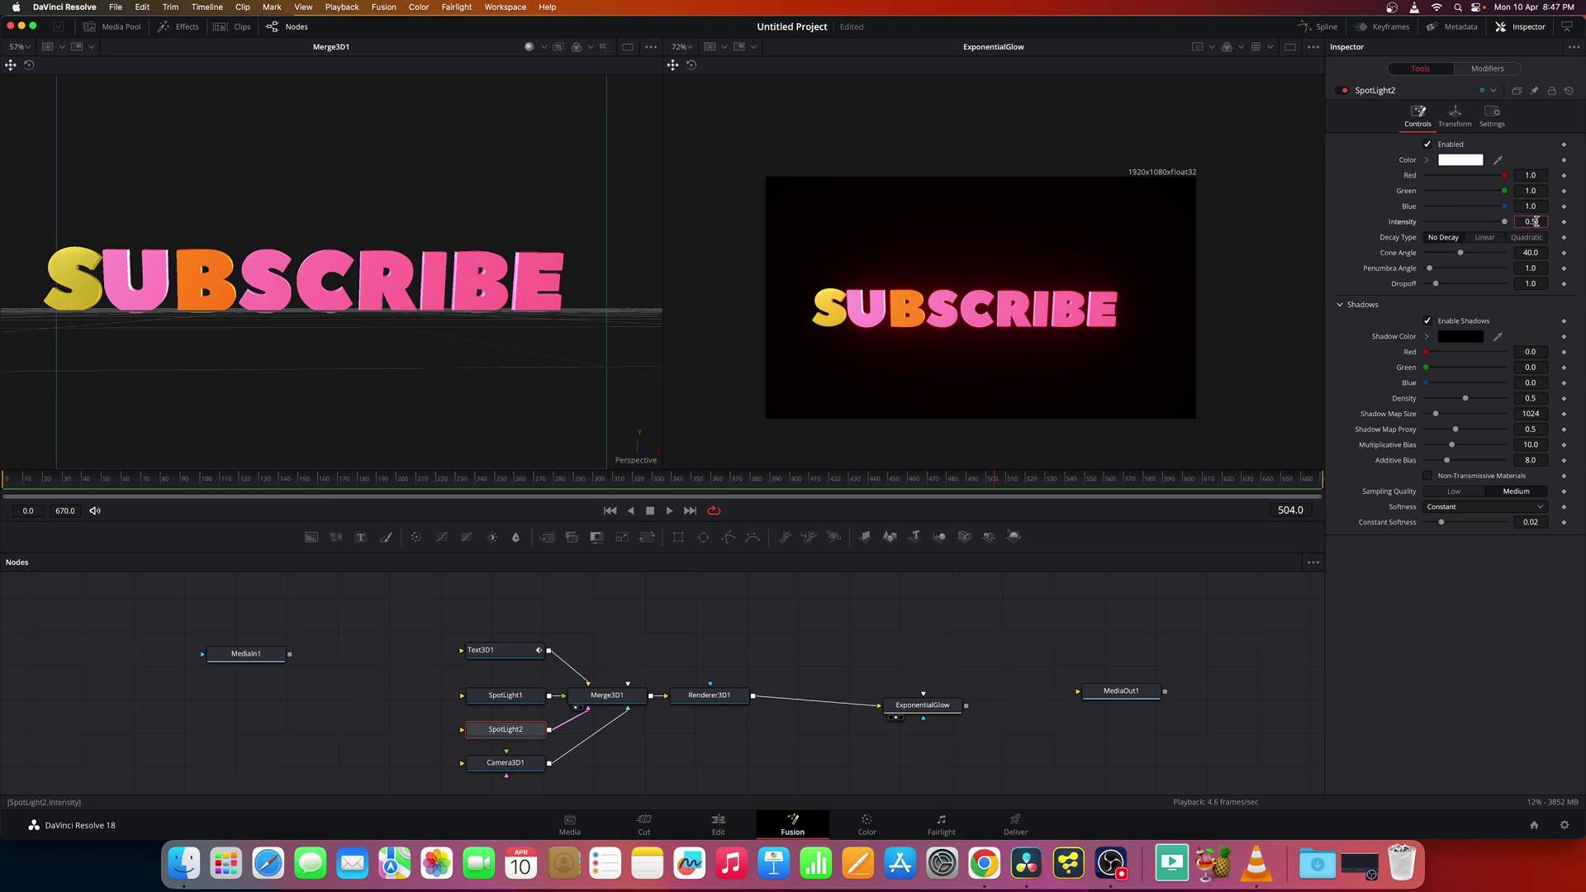
left_click(1535, 222)
type("0.5")
key("Return")
scroll(993, 294, "up", 3)
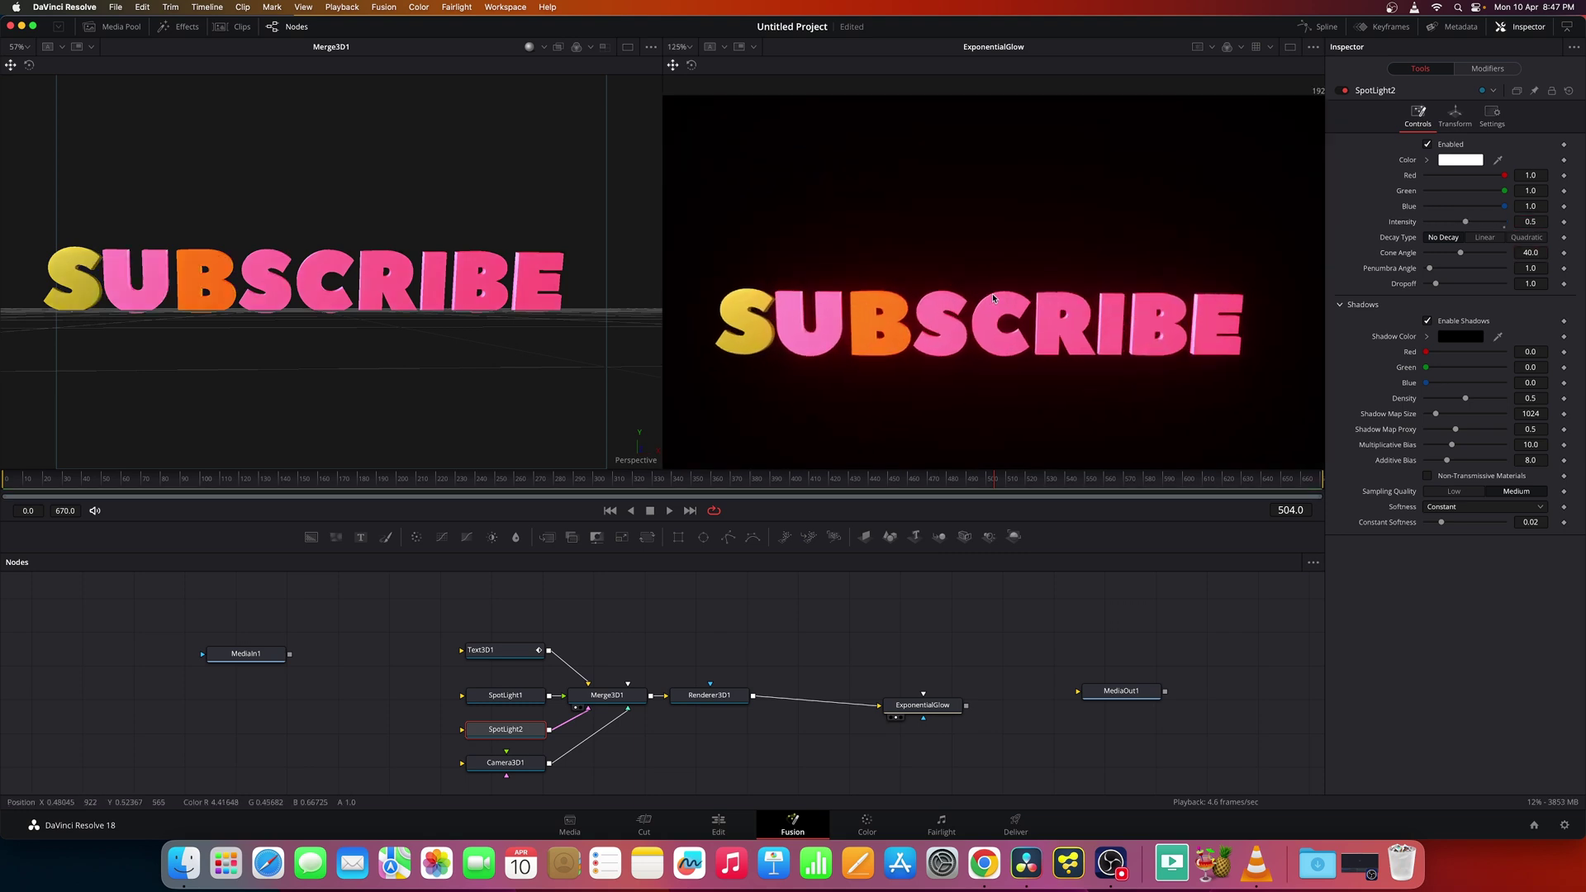
scroll(981, 312, "up", 5)
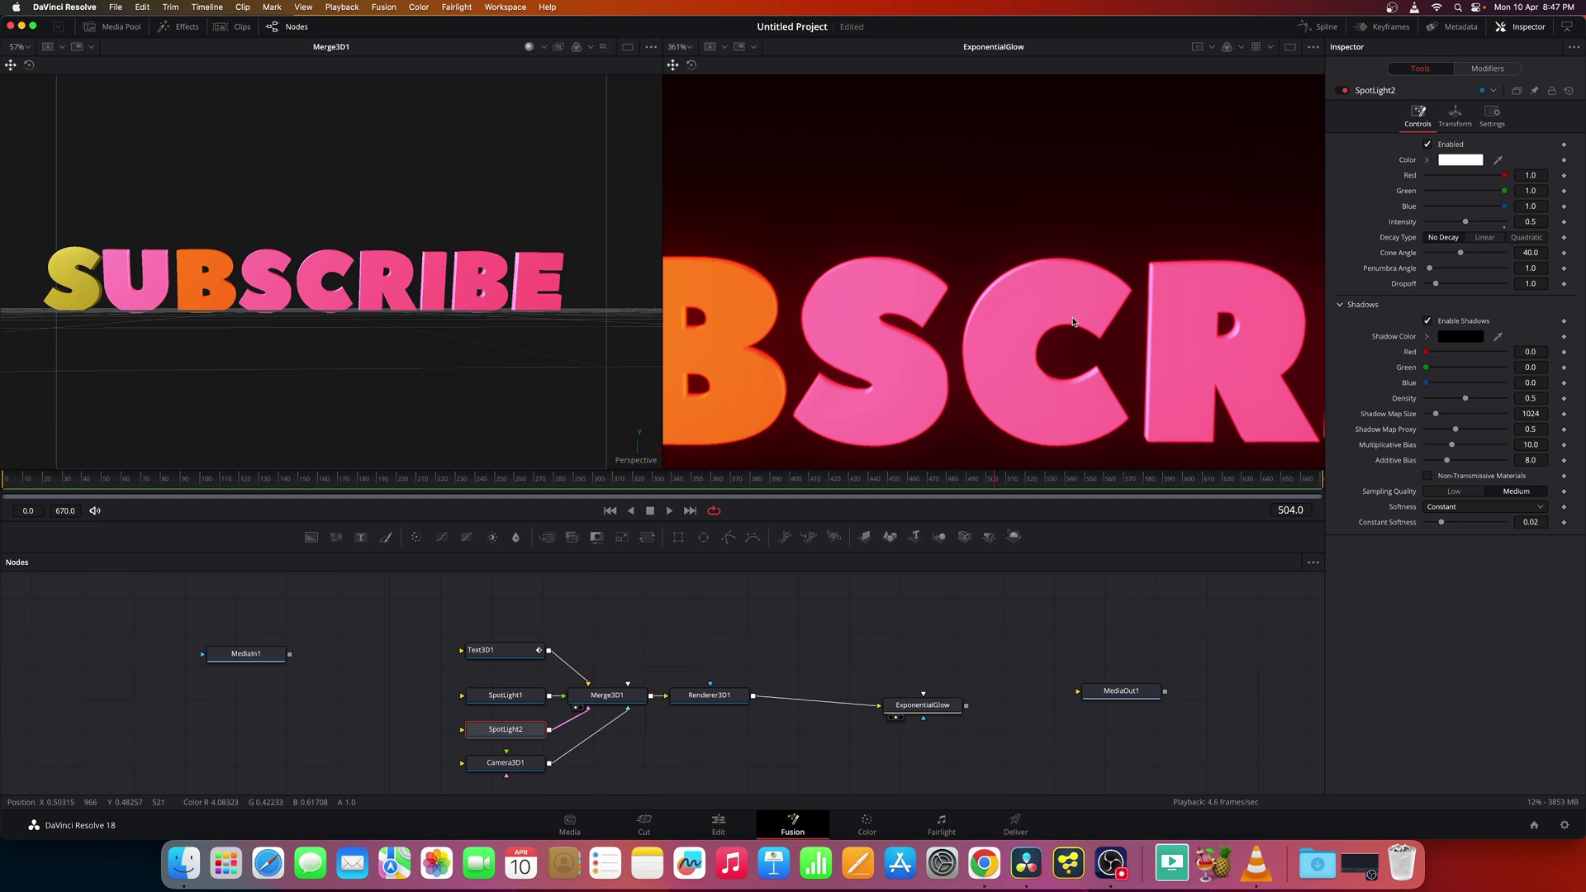
scroll(1073, 322, "down", 6)
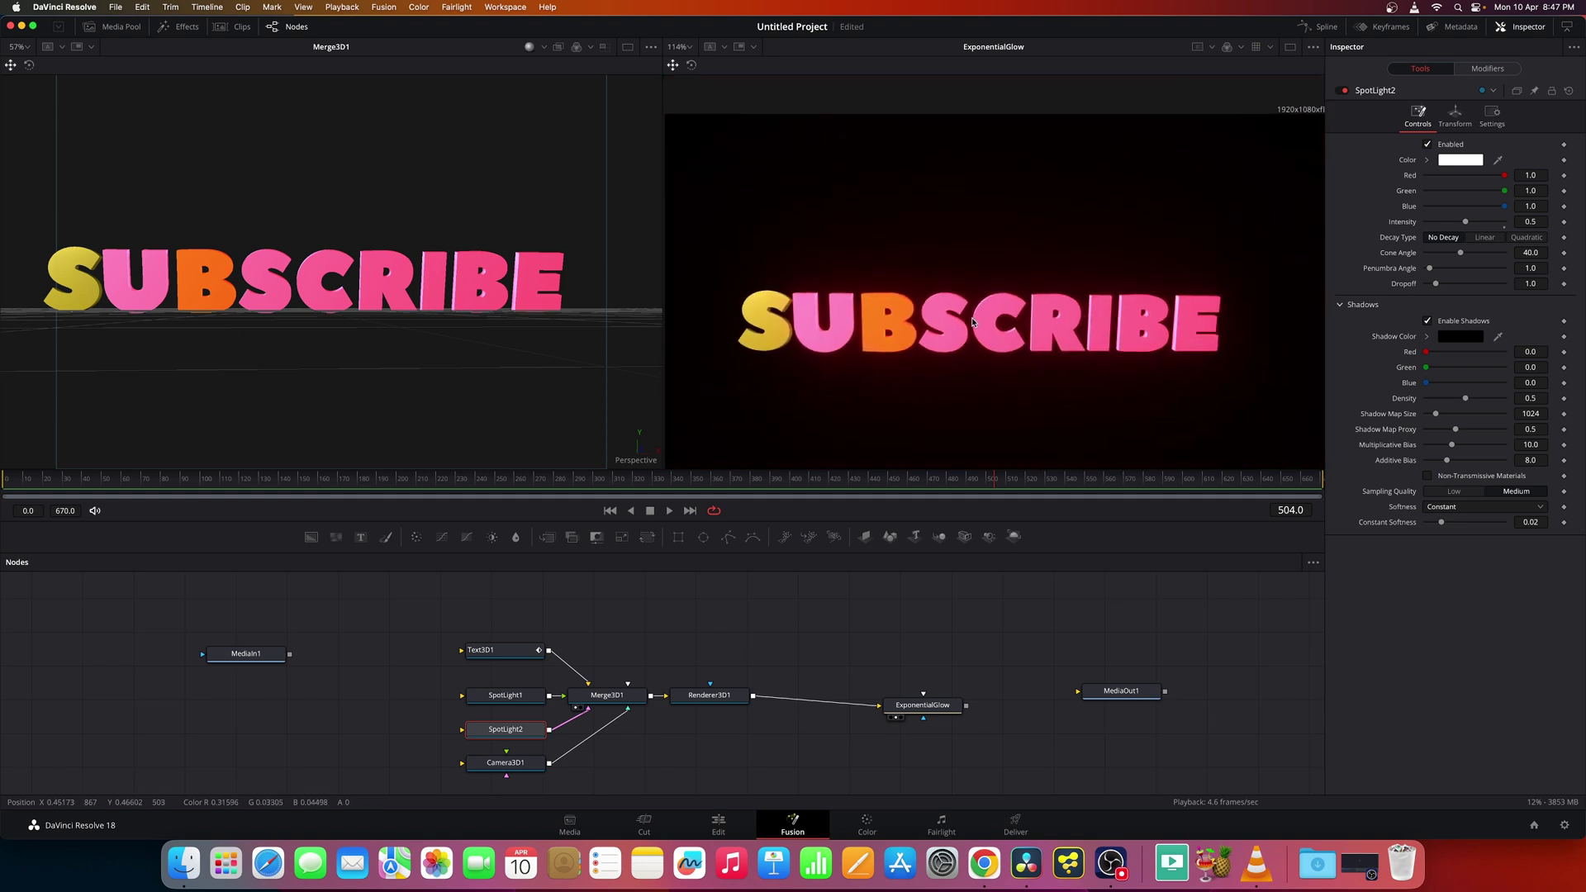
scroll(973, 322, "down", 2)
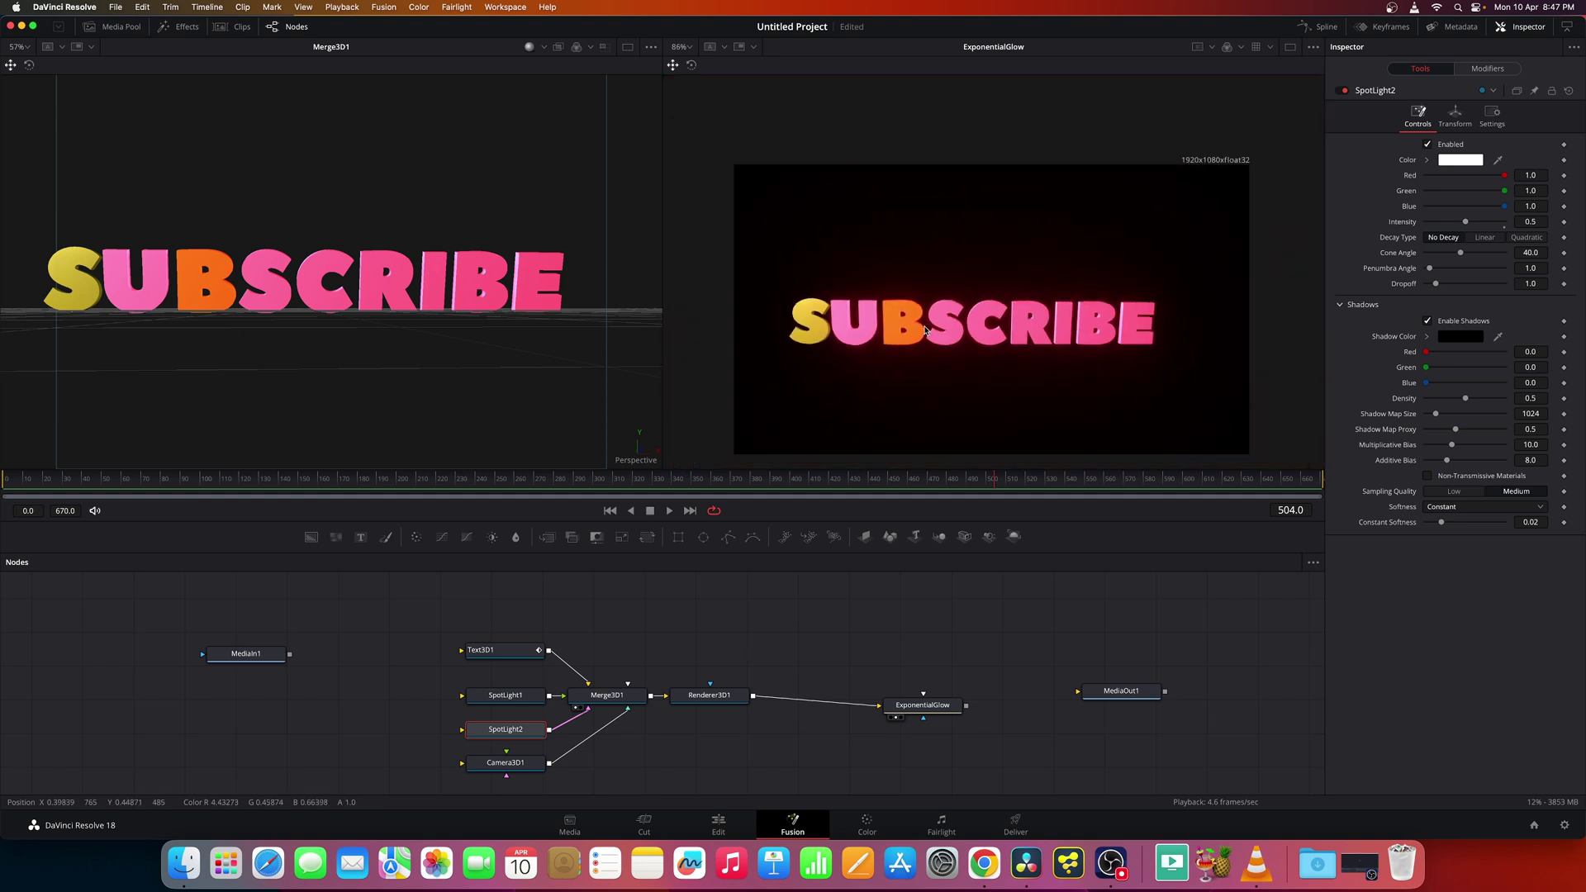
Step: Replay from the start, stop at frame 43, and show Text3D1's Follower1 modifier settings
left_click(610, 510)
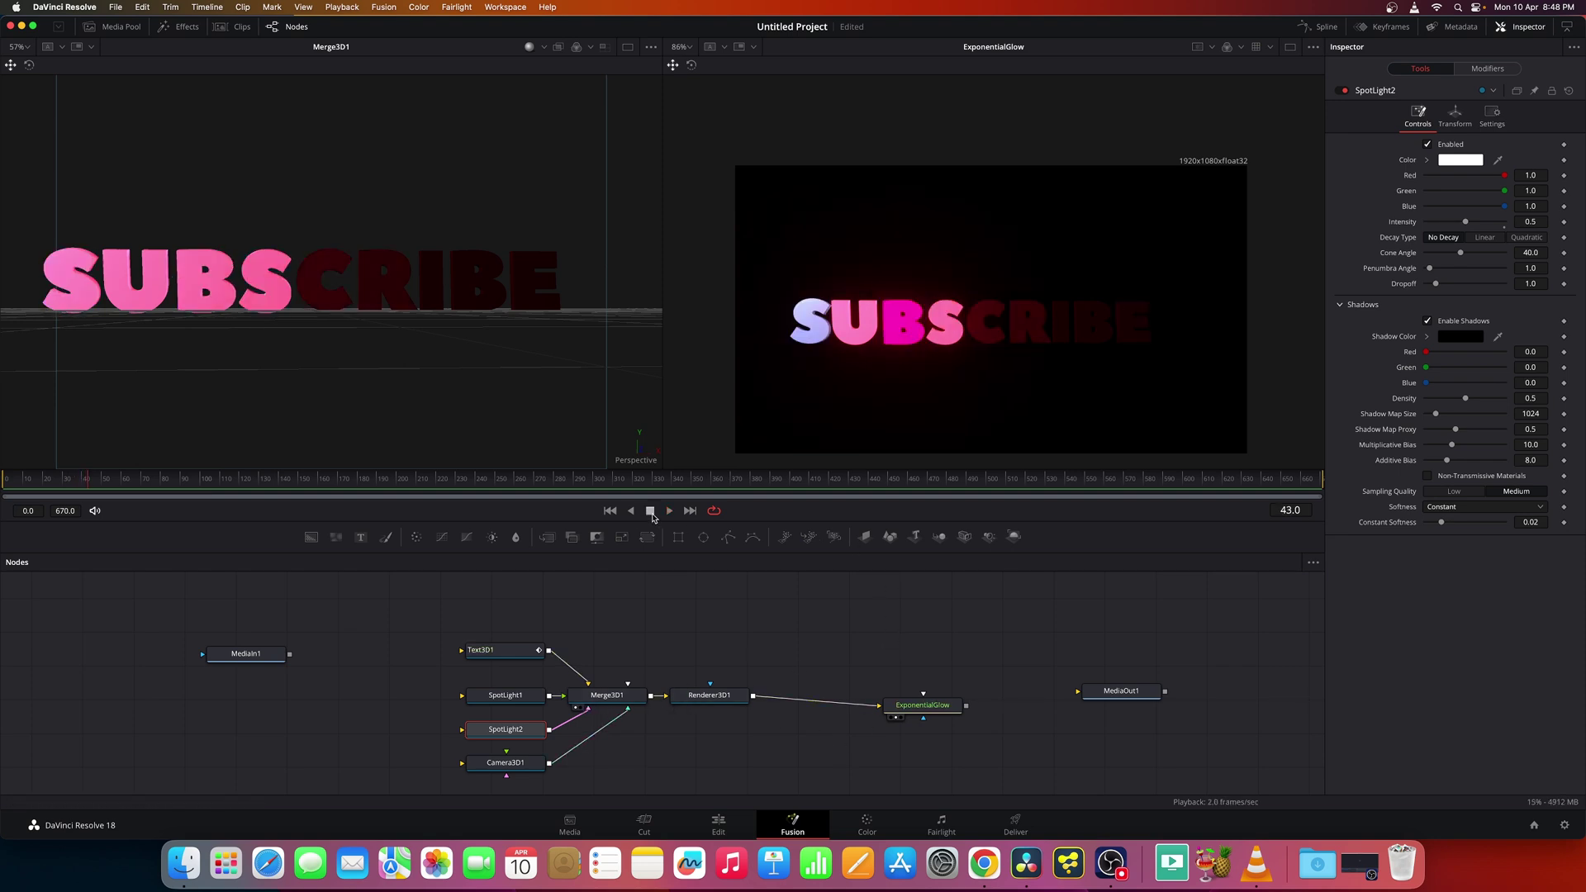
left_click(651, 512)
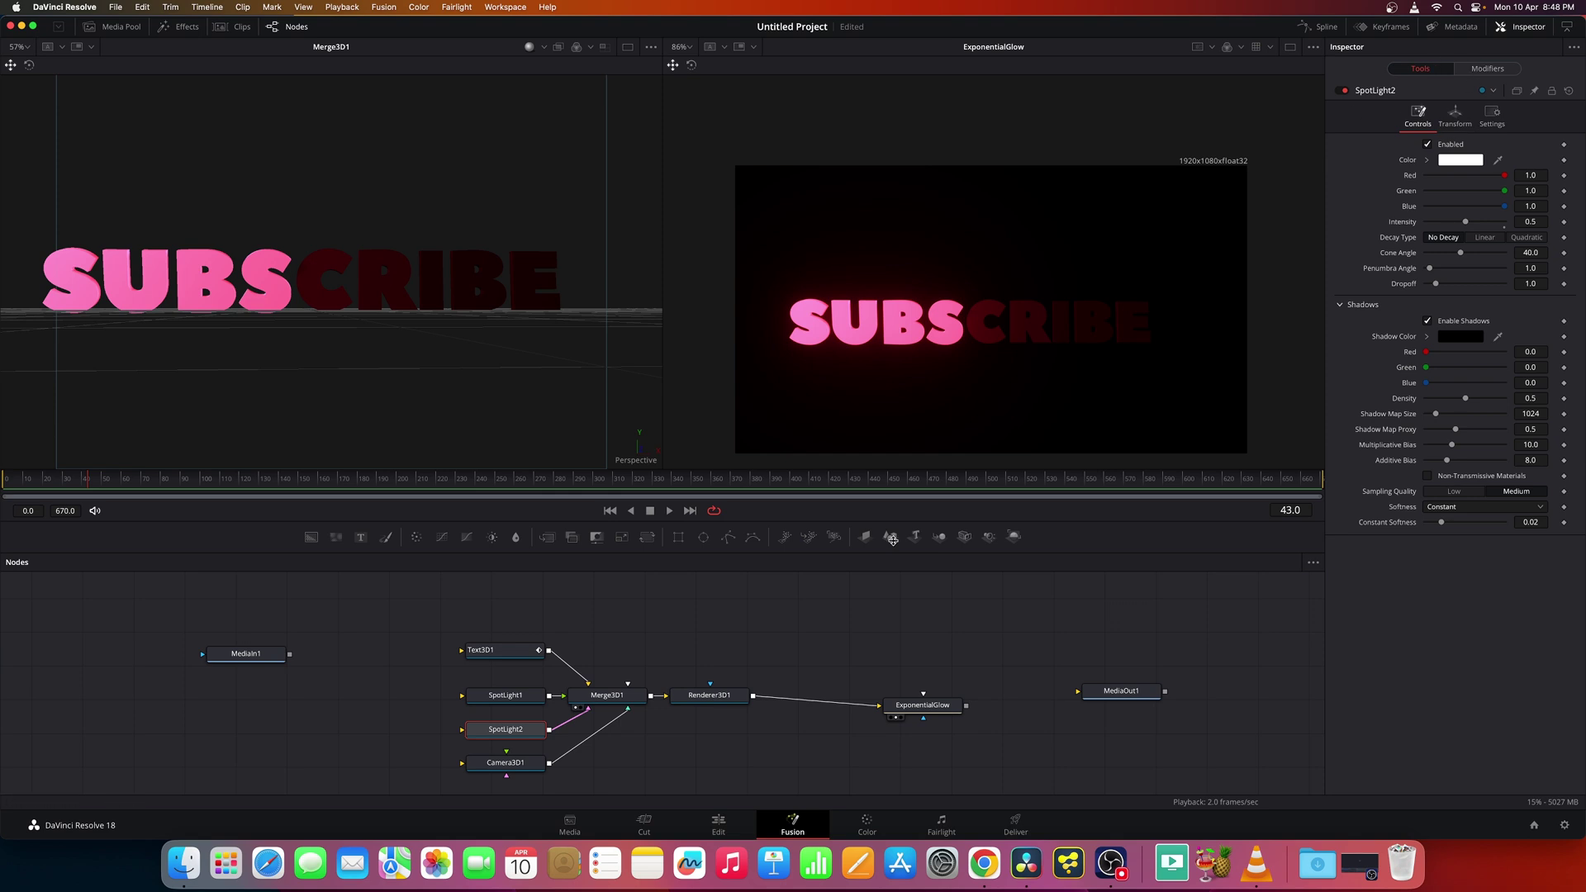
left_click(487, 656)
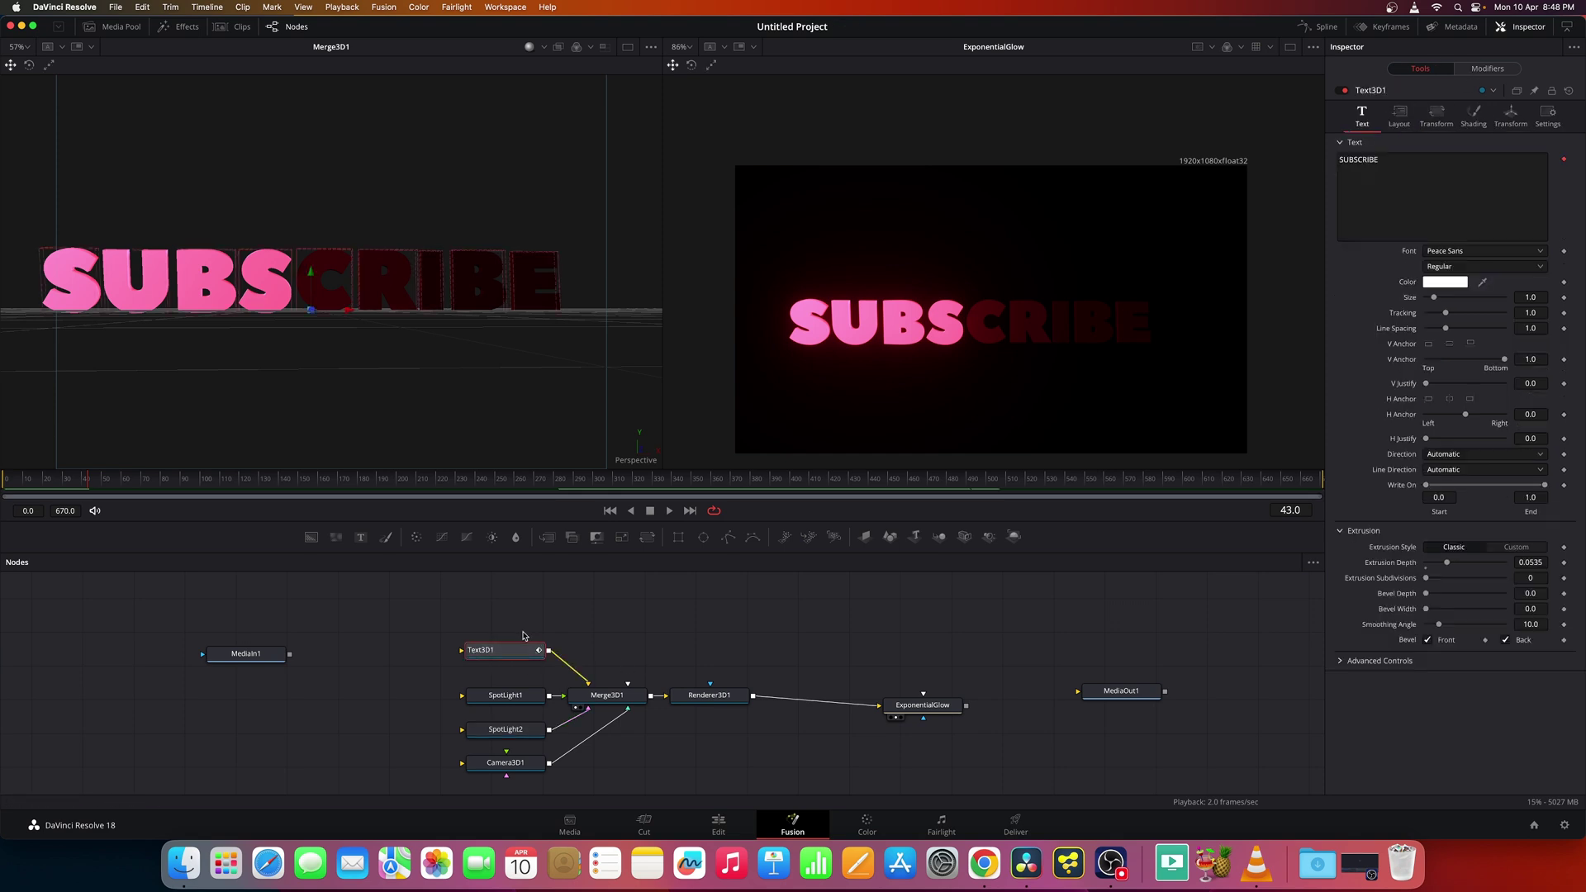
left_click(1463, 69)
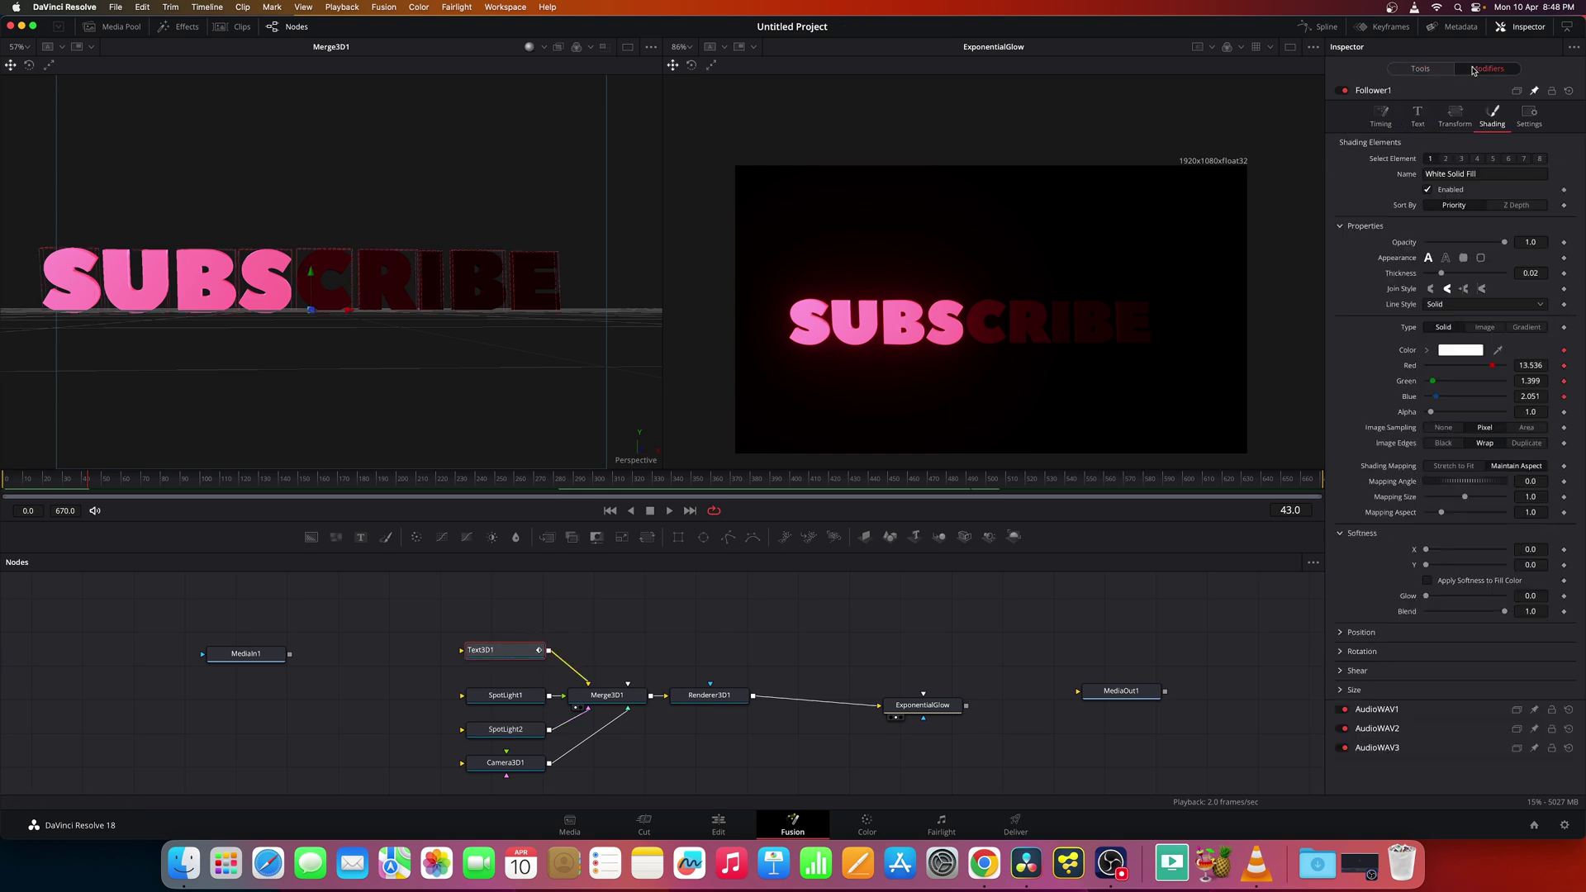